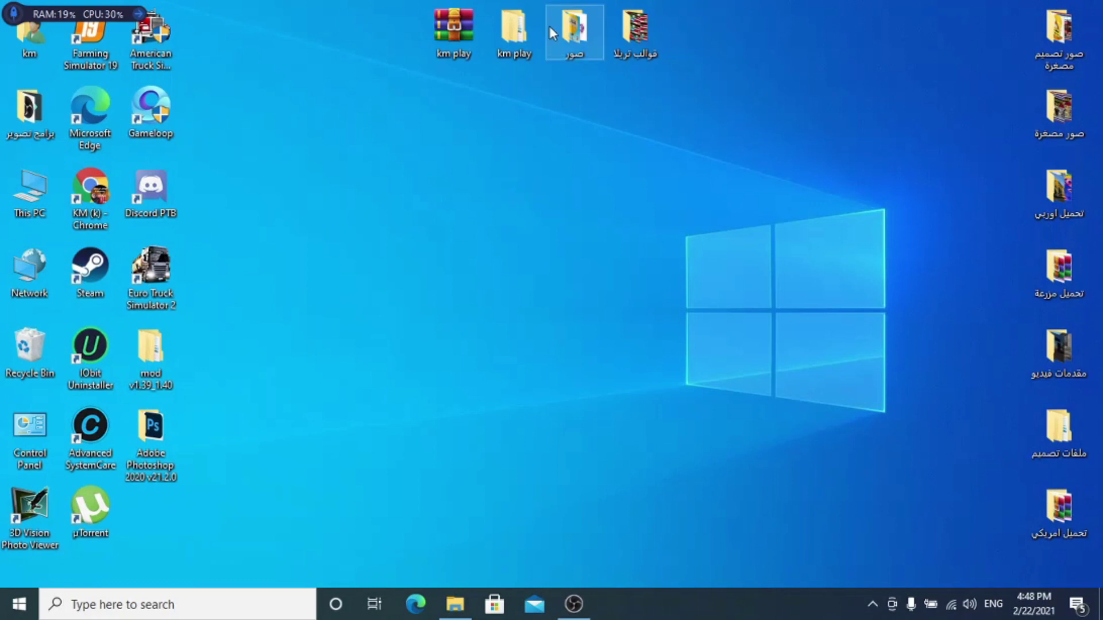
# Step: Move the km play folder to the other side of the km play archive and open its ملفات الشرح subfolder
pyautogui.moveTo(530, 20); pyautogui.dragTo(402, 33)
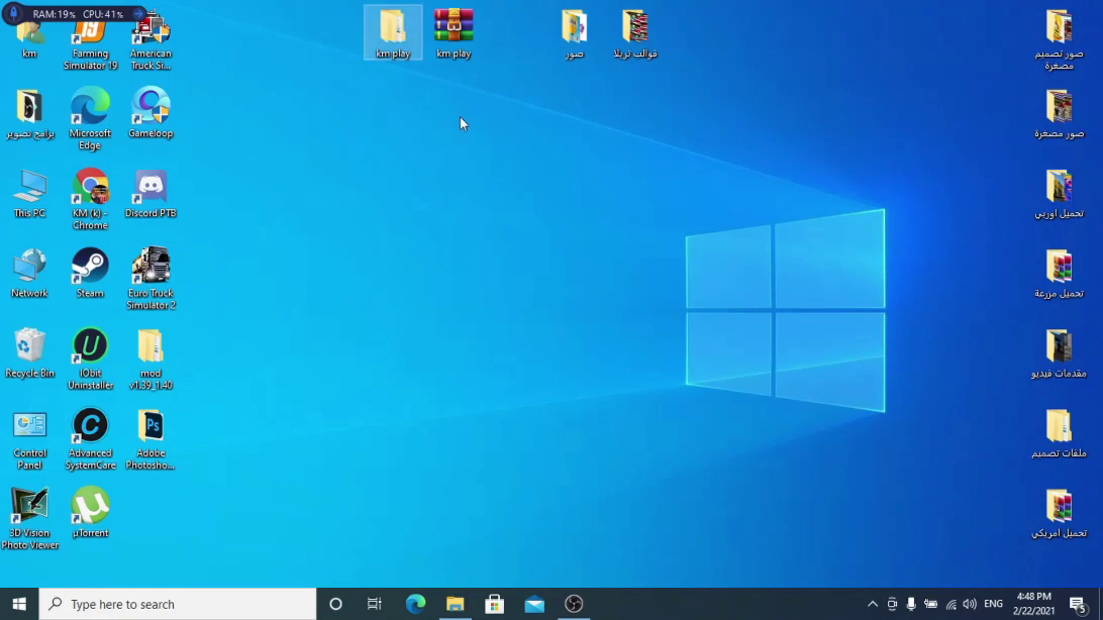
pyautogui.doubleClick(402, 33)
pyautogui.doubleClick(247, 153)
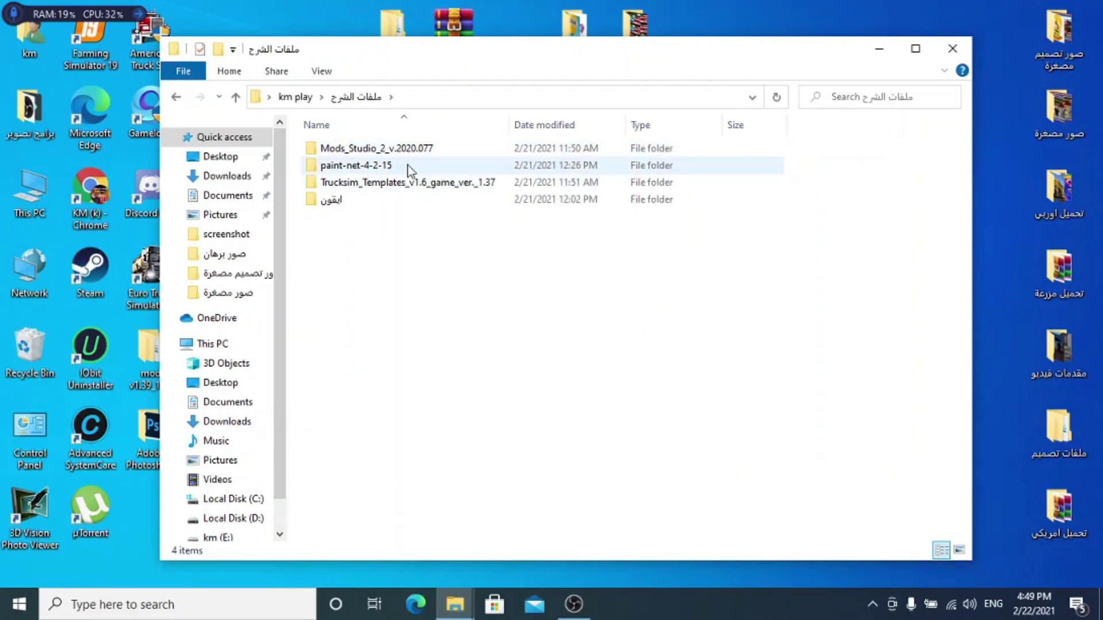
# Step: Open the paint-net-4-2-15 folder and examine the actions available for the paint.net.4.2.15.install file
pyautogui.moveTo(394, 172)
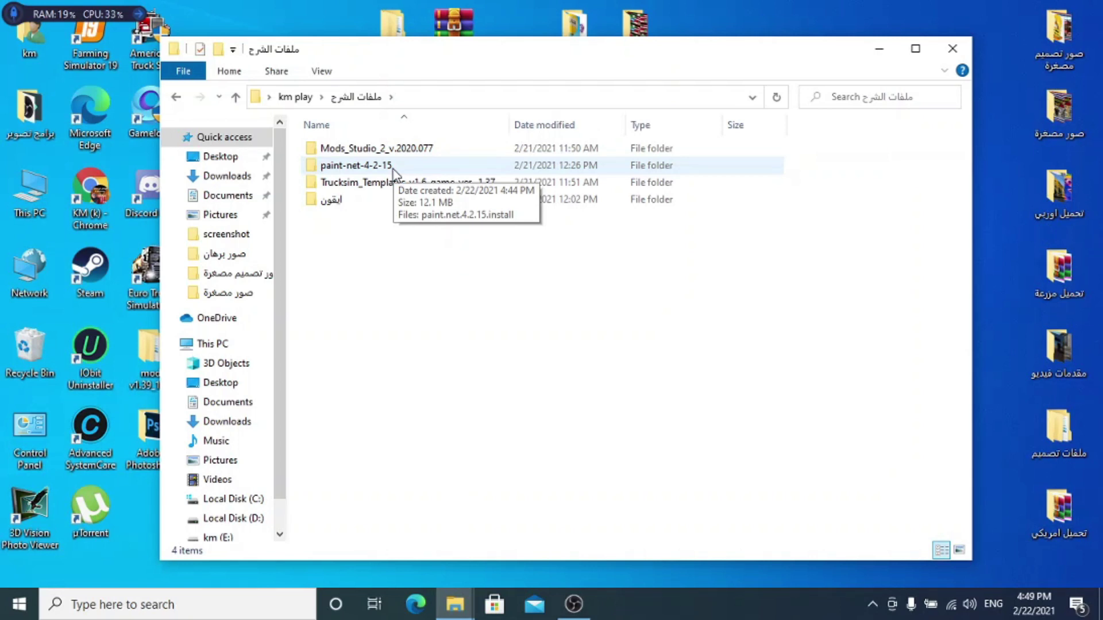
pyautogui.doubleClick(394, 169)
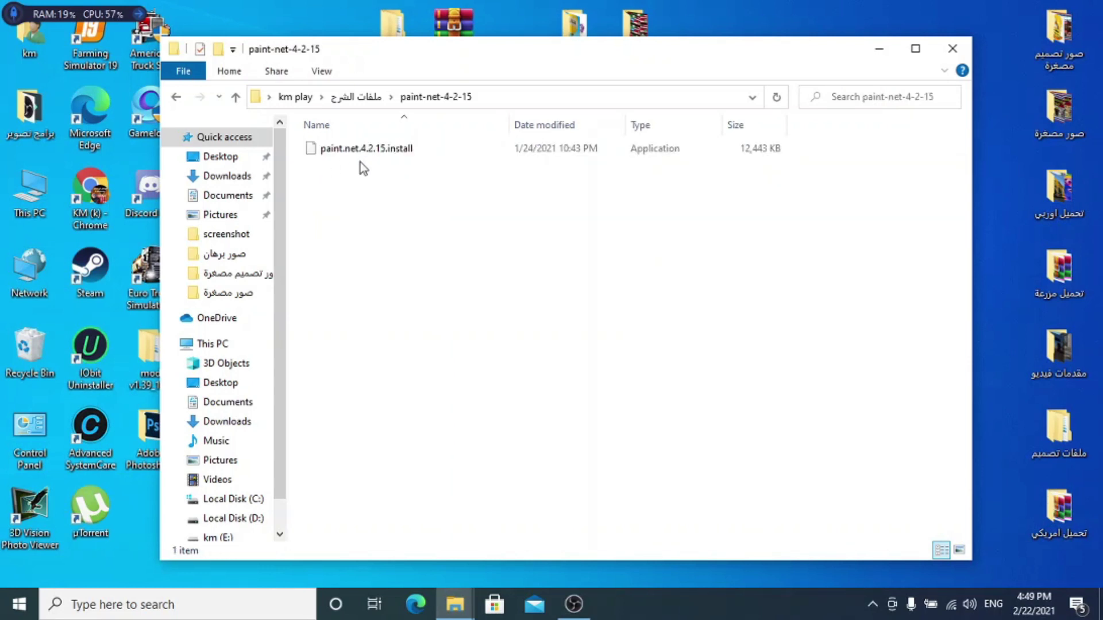
pyautogui.moveTo(510, 60); pyautogui.dragTo(521, 82)
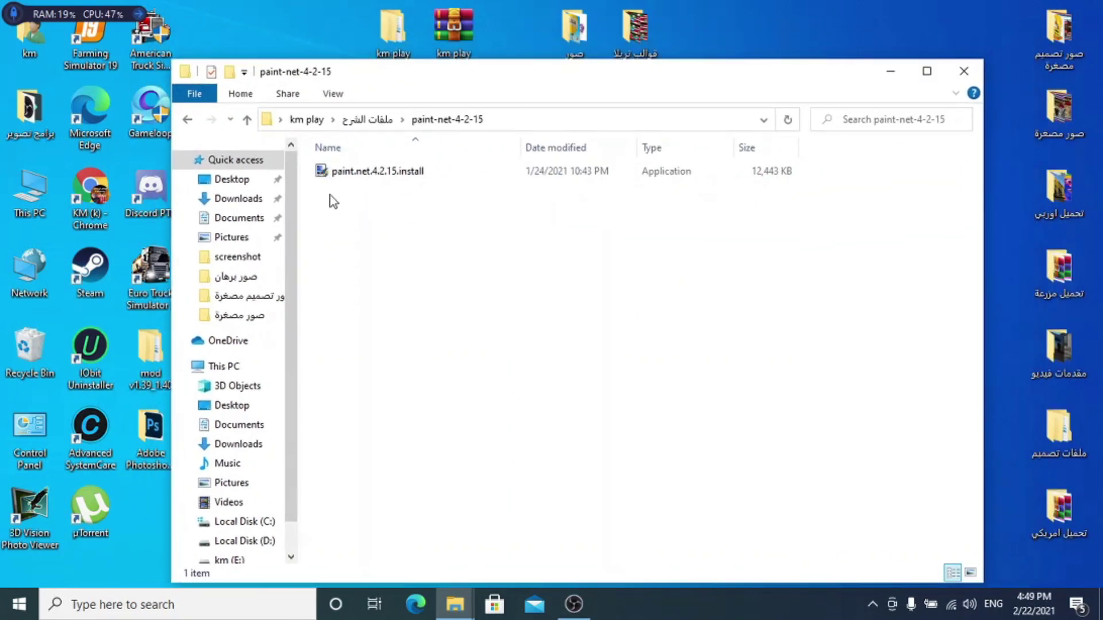
pyautogui.click(364, 171)
pyautogui.rightClick(362, 171)
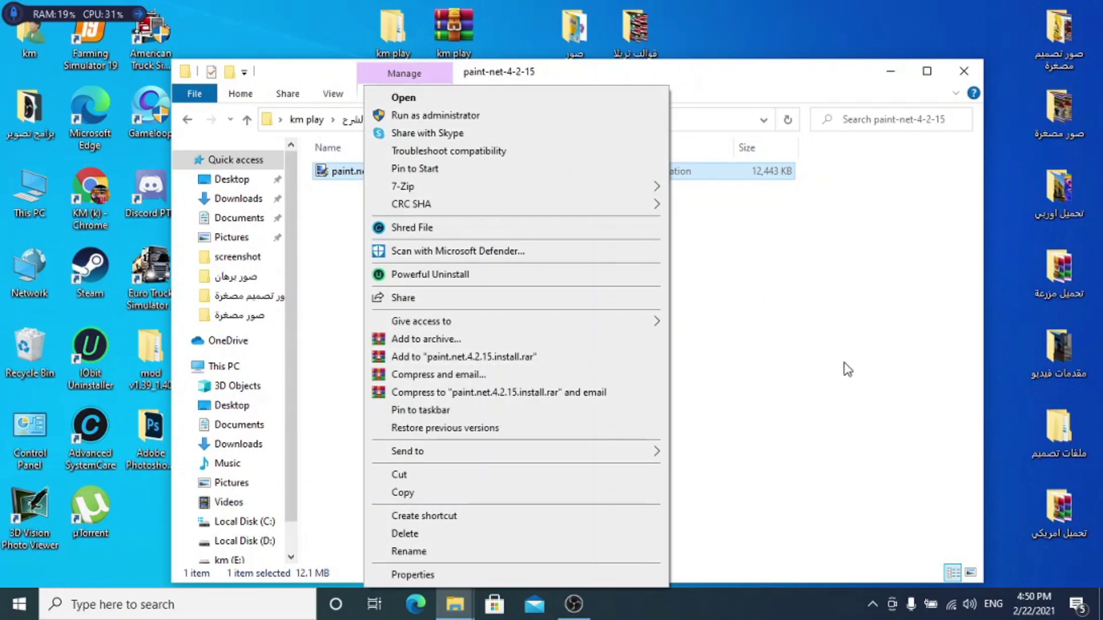
pyautogui.click(832, 295)
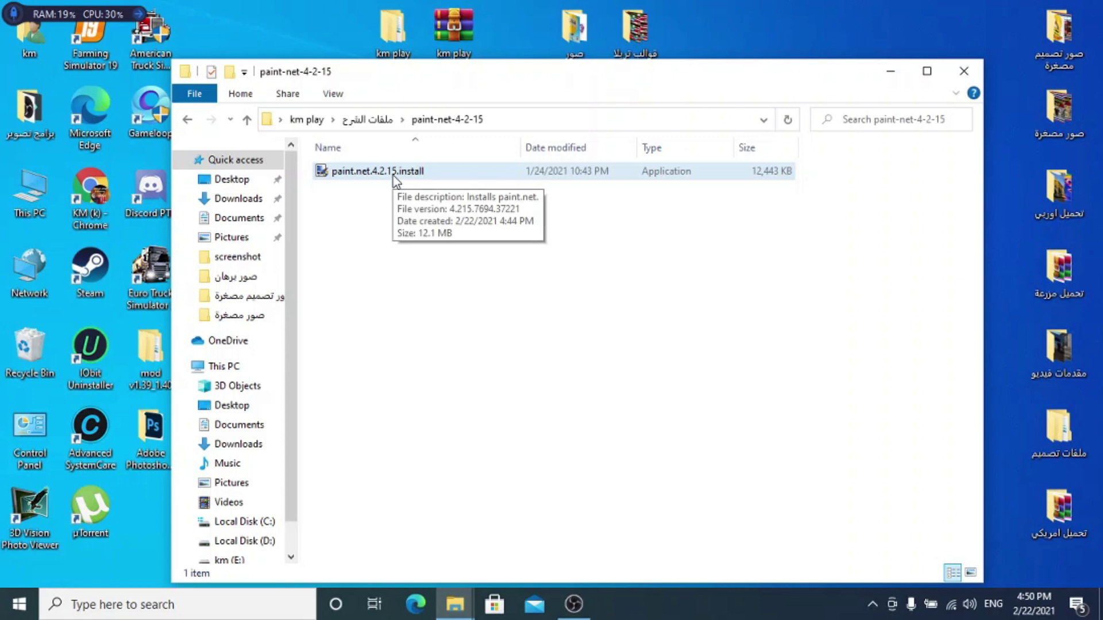
# Step: Browse the truck and trailer template folders in PNG files inside Trucksim_Templates_v1.6_game_ver._1.37
pyautogui.click(189, 120)
pyautogui.doubleClick(431, 209)
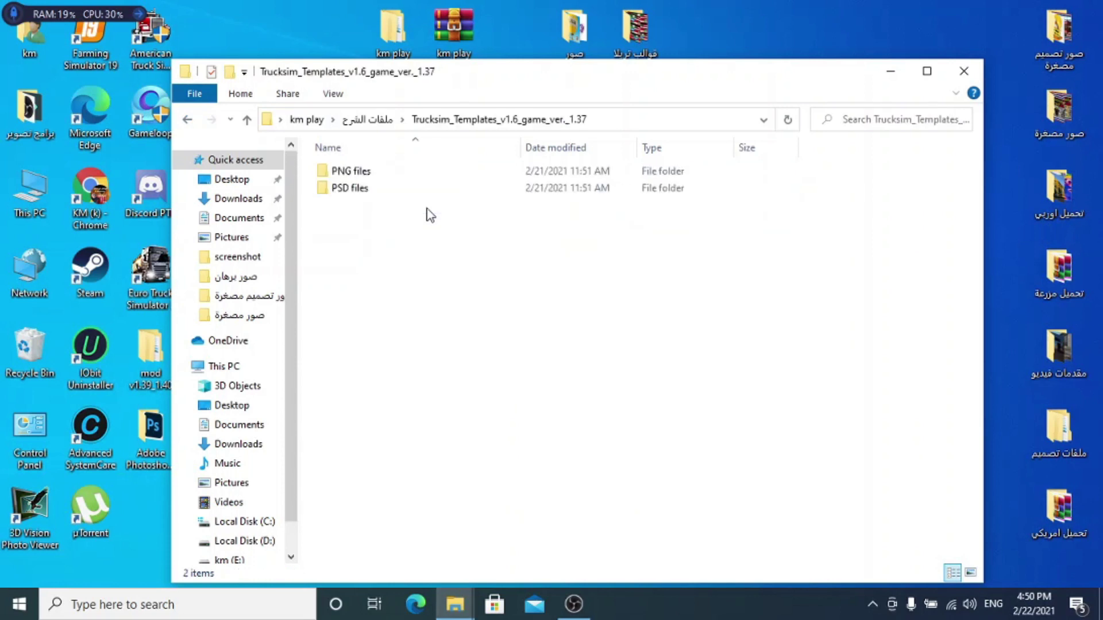
pyautogui.doubleClick(378, 177)
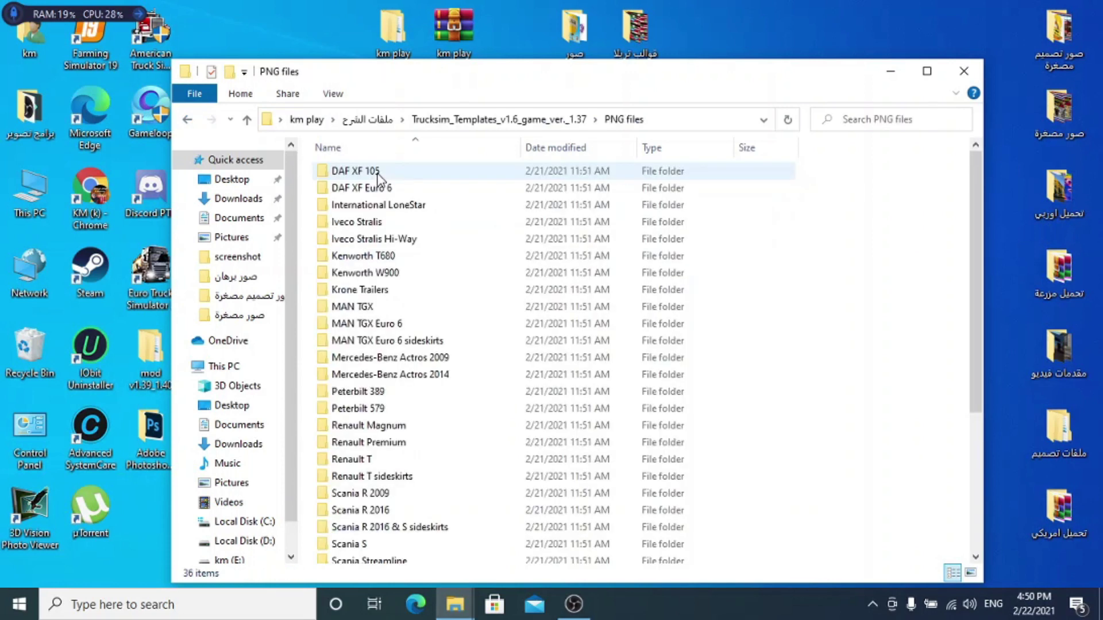
pyautogui.scroll(-5, 564, 354)
pyautogui.scroll(5, 564, 355)
pyautogui.scroll(-4, 564, 354)
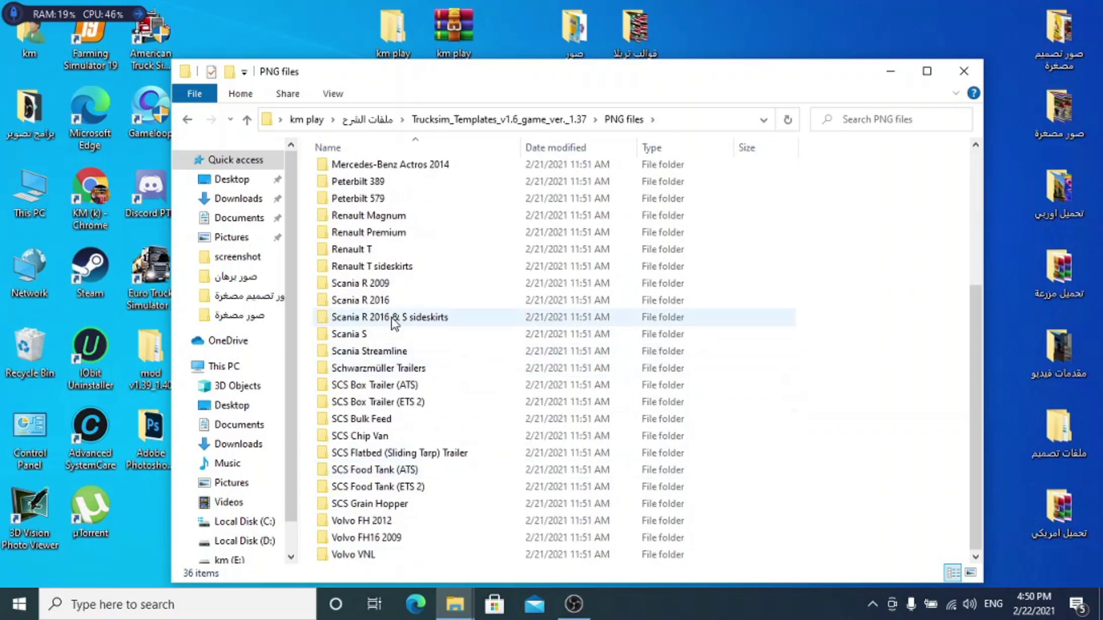
pyautogui.scroll(4, 405, 262)
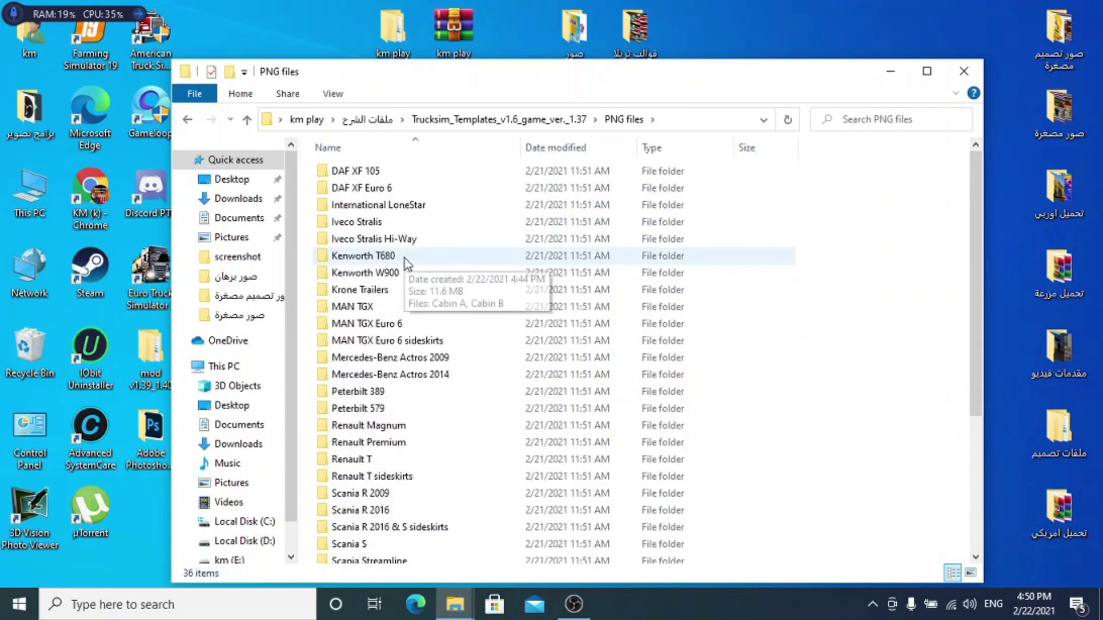
pyautogui.click(190, 121)
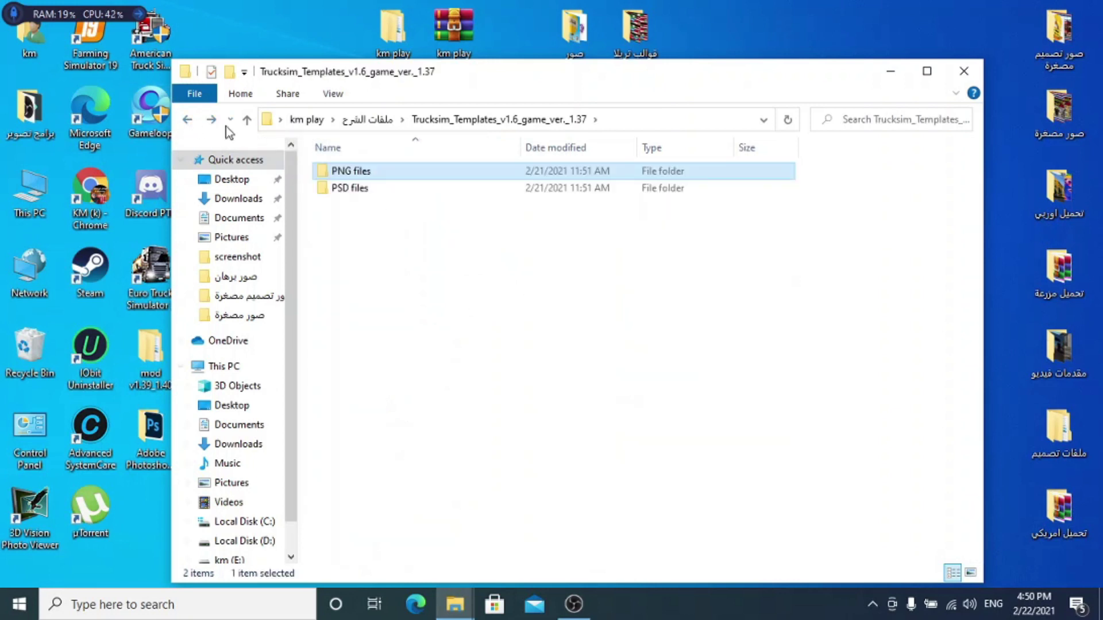
# Step: Go back to ملفات الشرح and view the v.1 and v.2 images in the ايقون folder
pyautogui.click(187, 118)
pyautogui.doubleClick(382, 228)
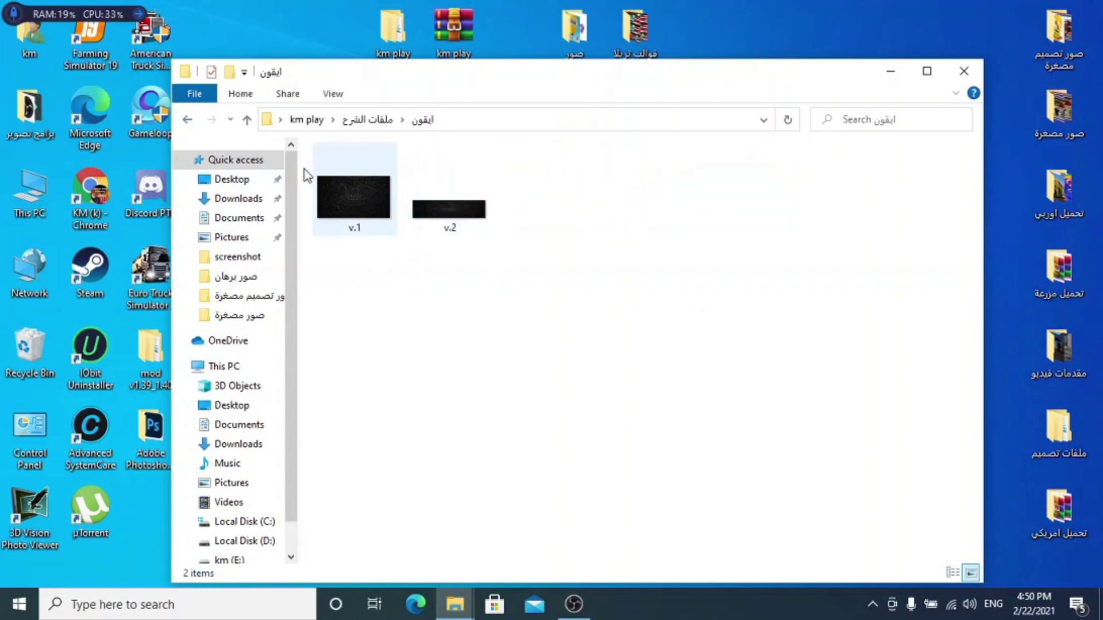
pyautogui.moveTo(482, 62); pyautogui.dragTo(437, 44)
pyautogui.moveTo(525, 66)
pyautogui.mouseDown()
pyautogui.moveTo(567, 54)
pyautogui.moveTo(517, 67)
pyautogui.mouseUp()
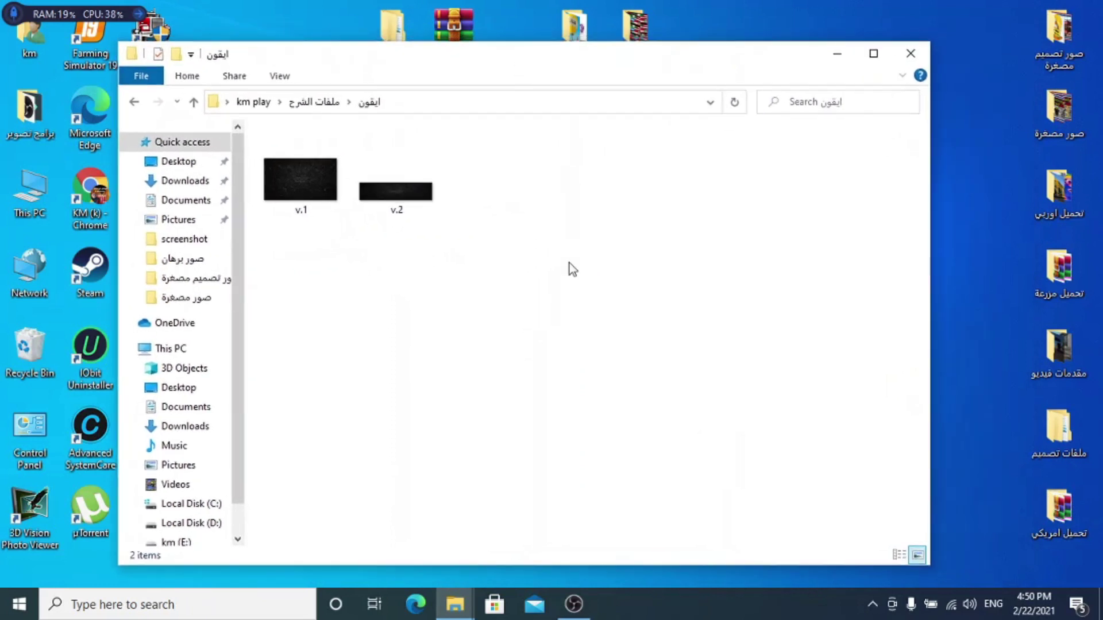
# Step: Return to the km play folder and close the file window
pyautogui.click(136, 103)
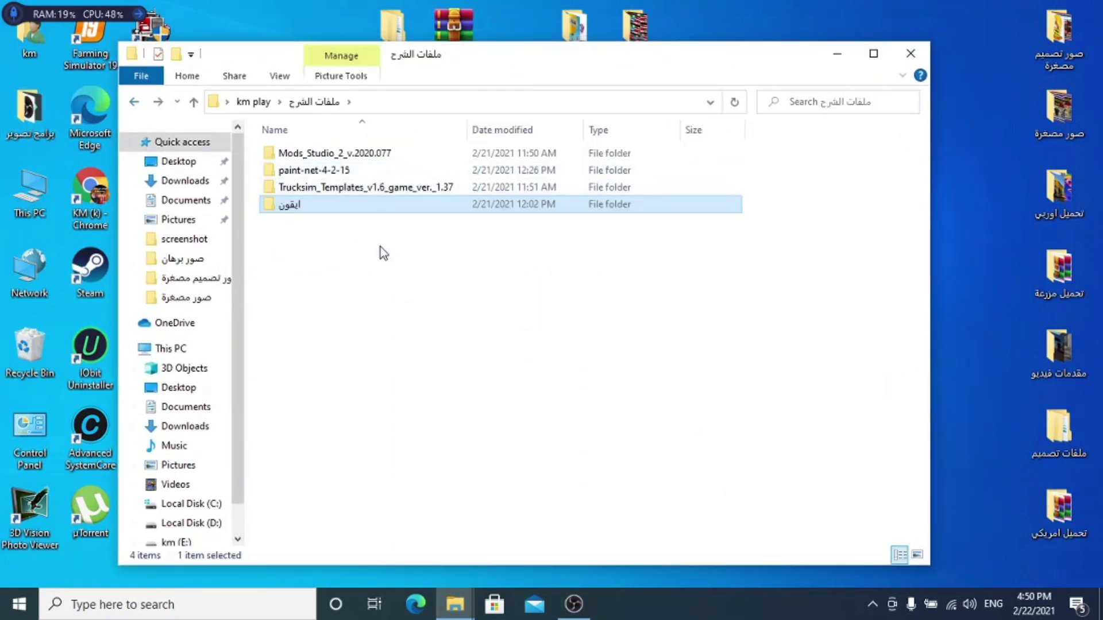
pyautogui.moveTo(645, 64); pyautogui.dragTo(634, 115)
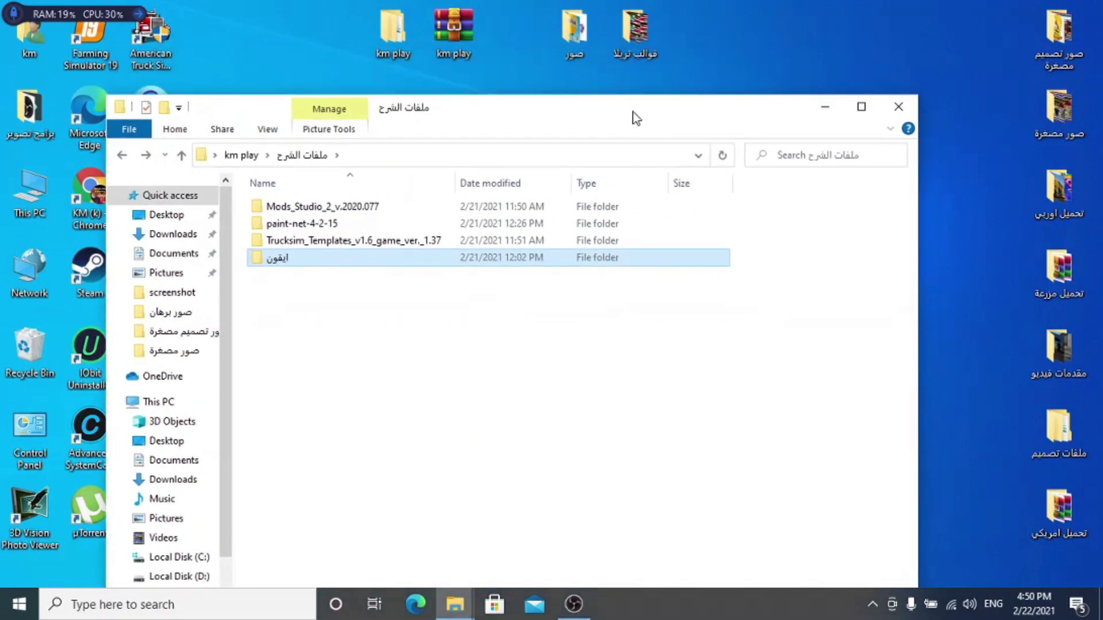
pyautogui.click(122, 155)
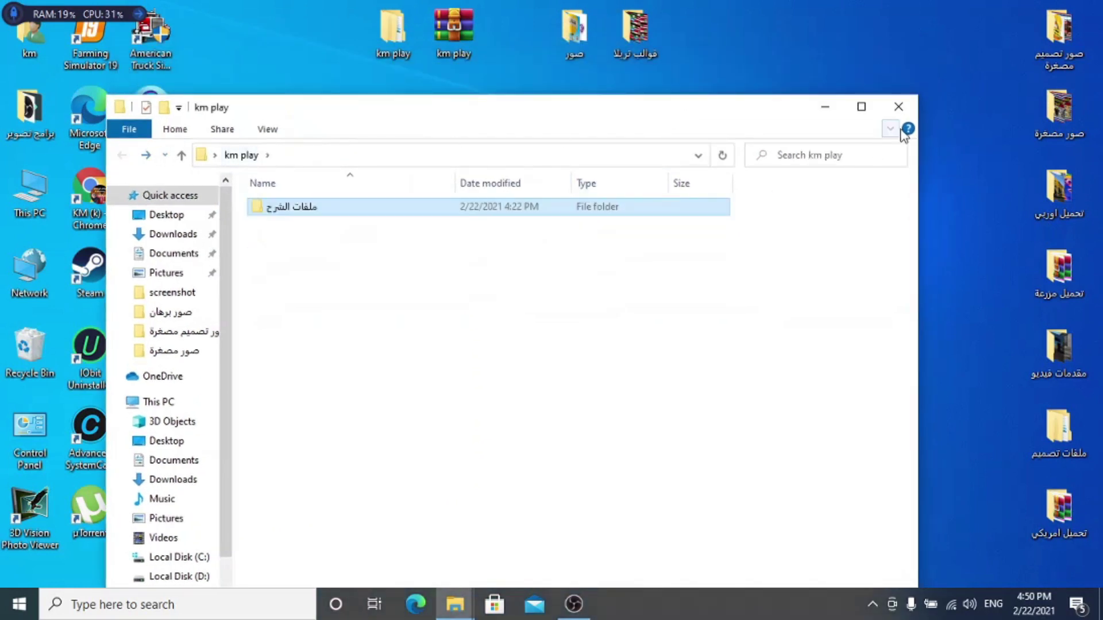
pyautogui.click(898, 106)
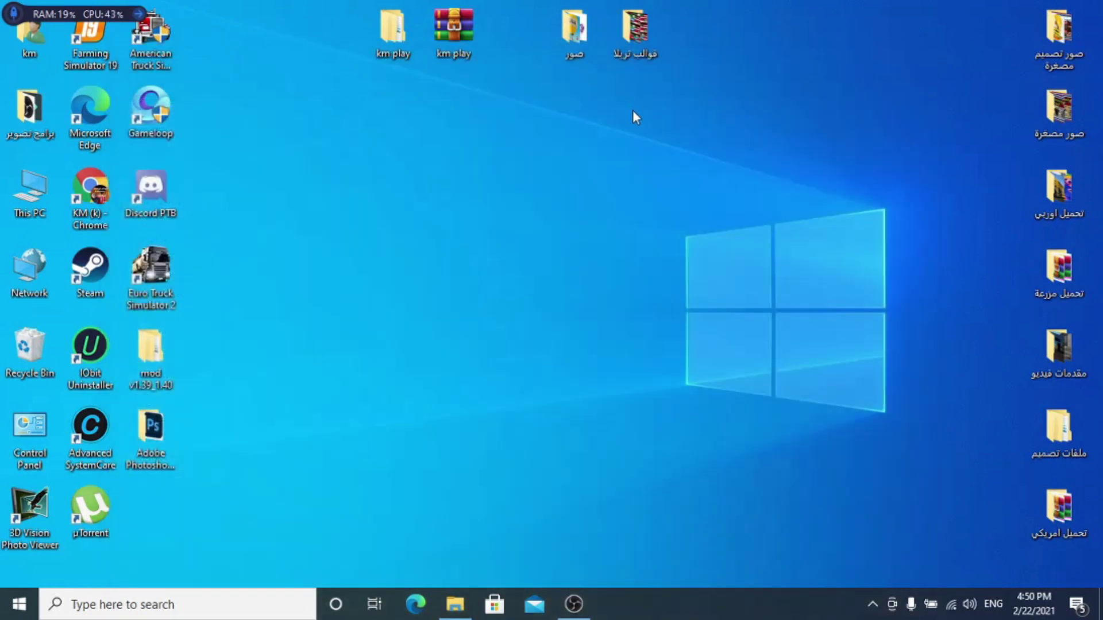
# Step: Open the صور folder on the desktop and open the maxresdefault (2) image in Adobe Photoshop 2020
pyautogui.doubleClick(582, 36)
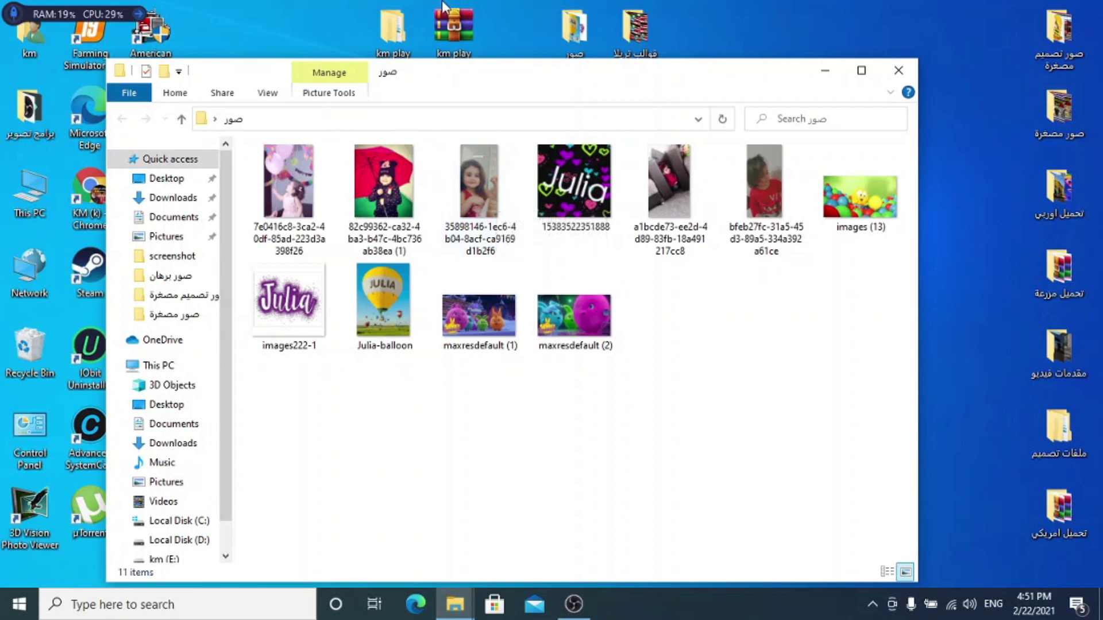
pyautogui.moveTo(525, 71); pyautogui.dragTo(549, 84)
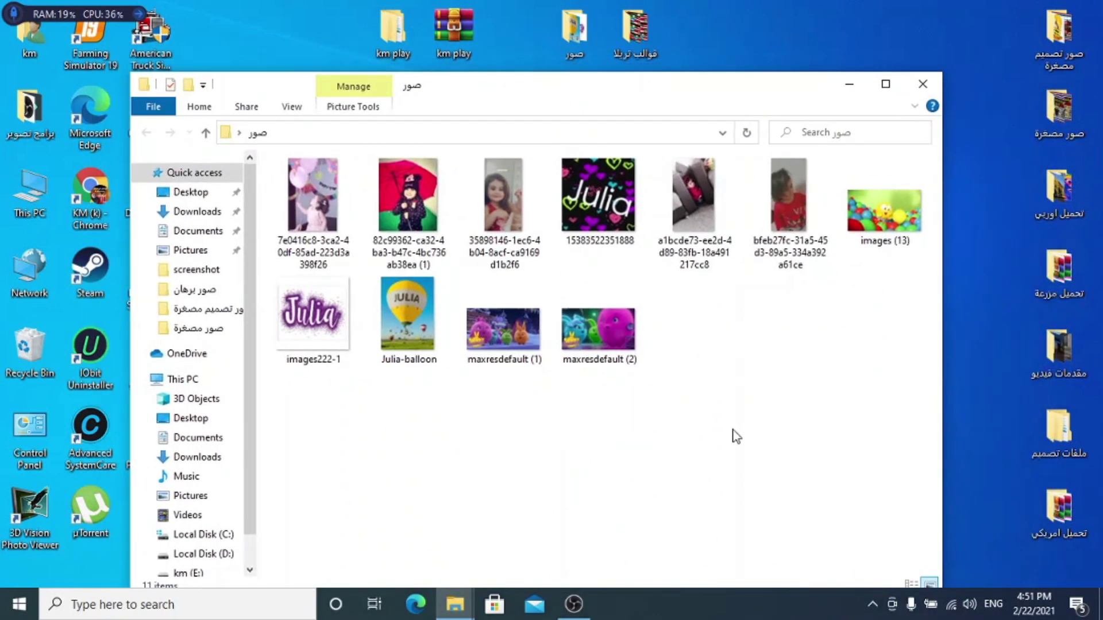
pyautogui.click(597, 315)
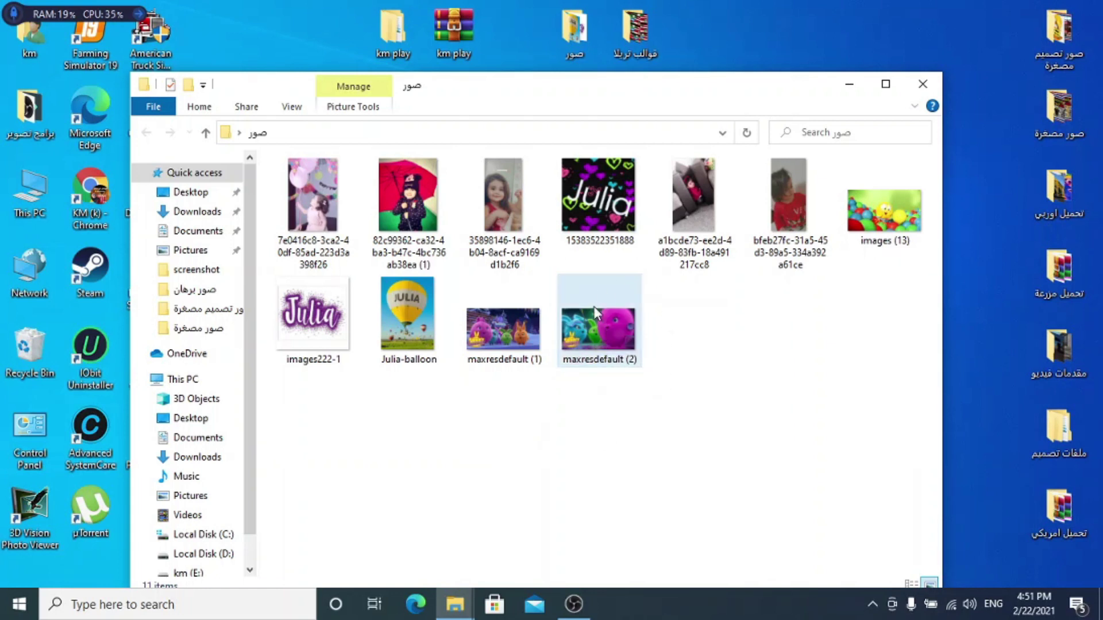
pyautogui.rightClick(598, 317)
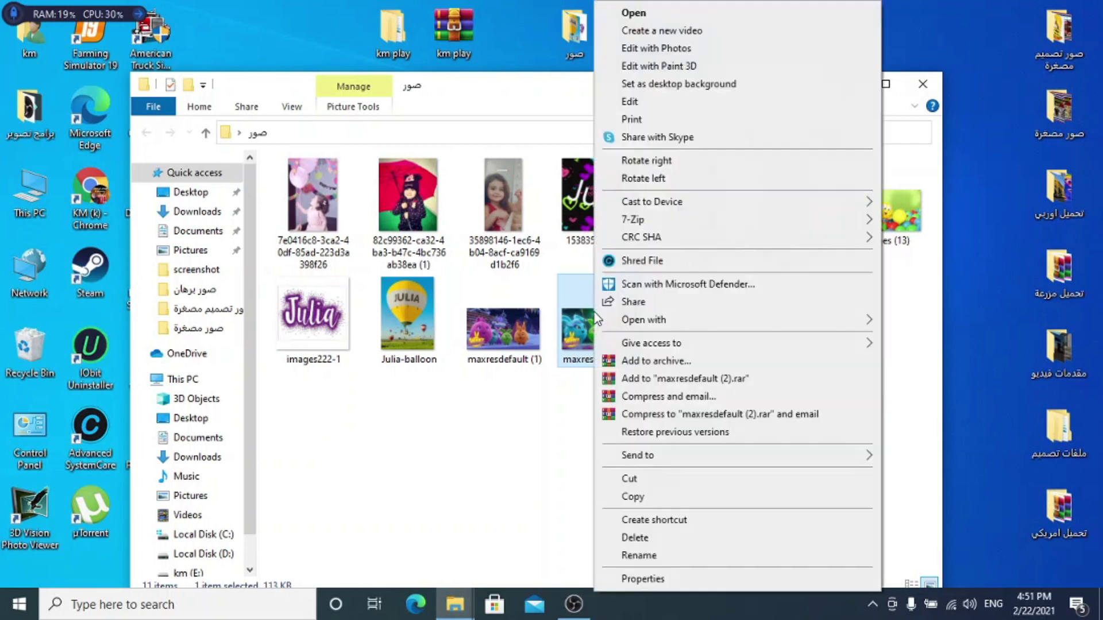
pyautogui.moveTo(659, 320)
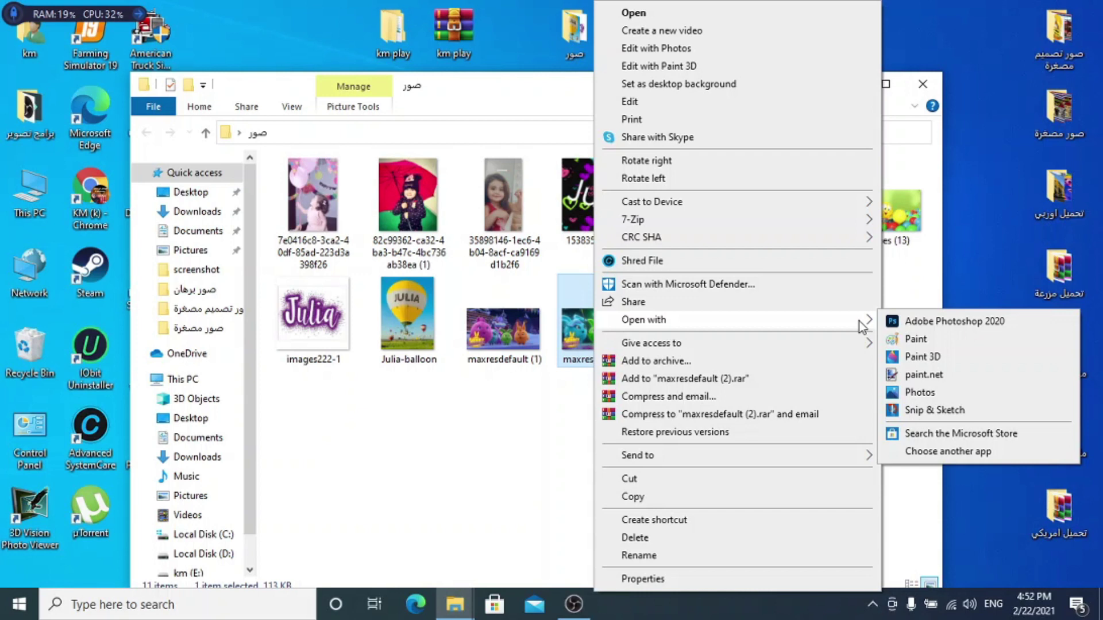
pyautogui.click(964, 321)
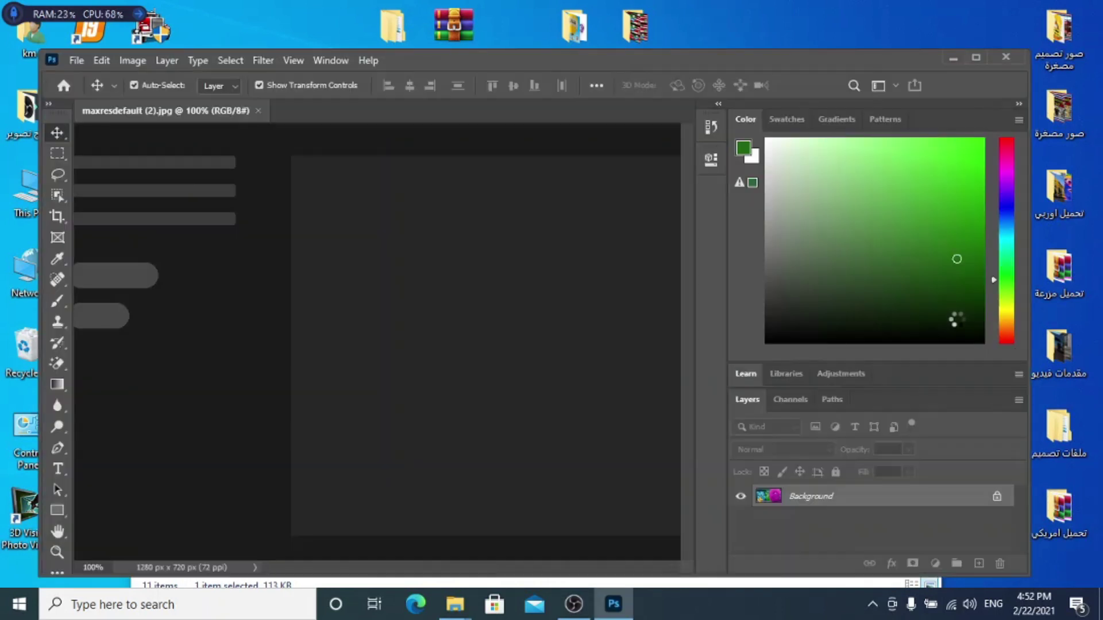
pyautogui.moveTo(608, 57); pyautogui.dragTo(629, 37)
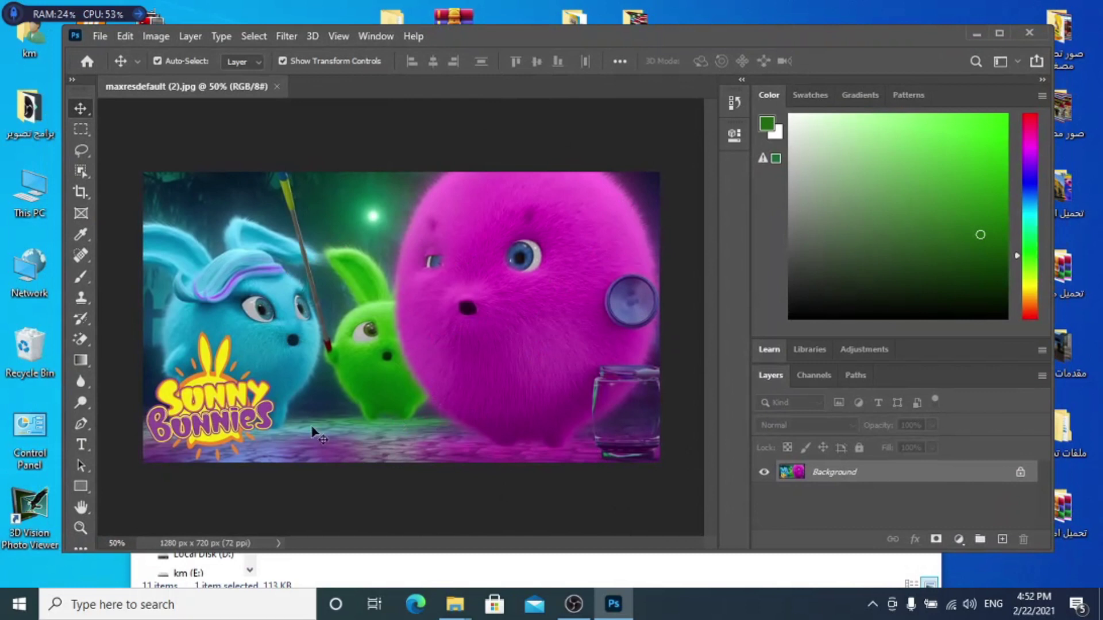
# Step: Open the photo 35898146-1ec6-4b04-8acf-ca9169d1b2f6 from the desktop's صور folder as a second document
pyautogui.click(94, 37)
pyautogui.click(105, 68)
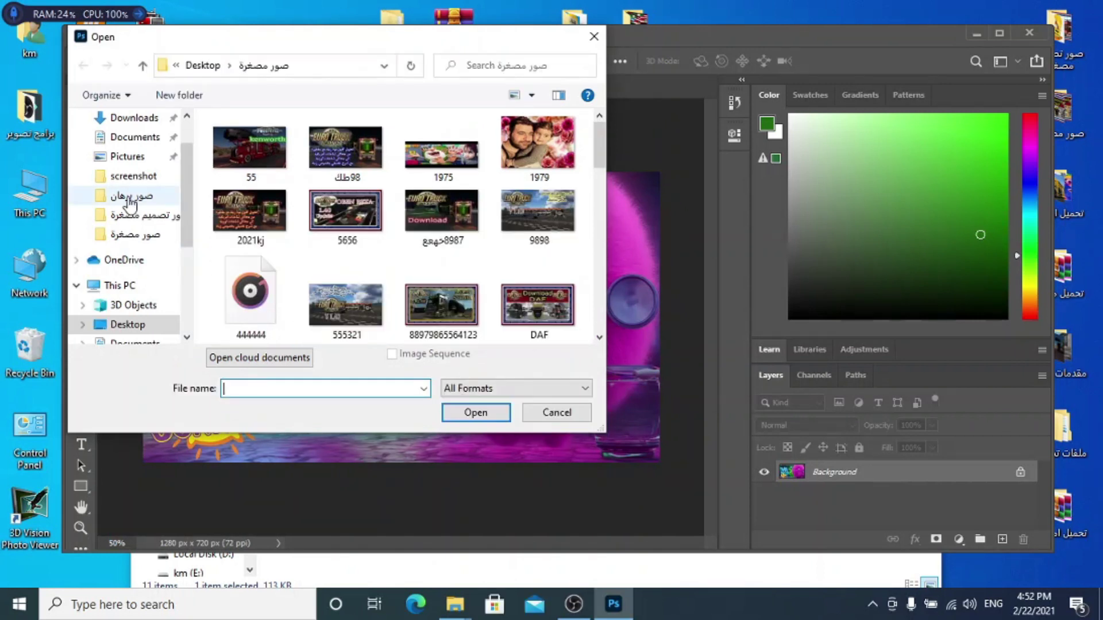
pyautogui.hotkey('alt', 'Up')
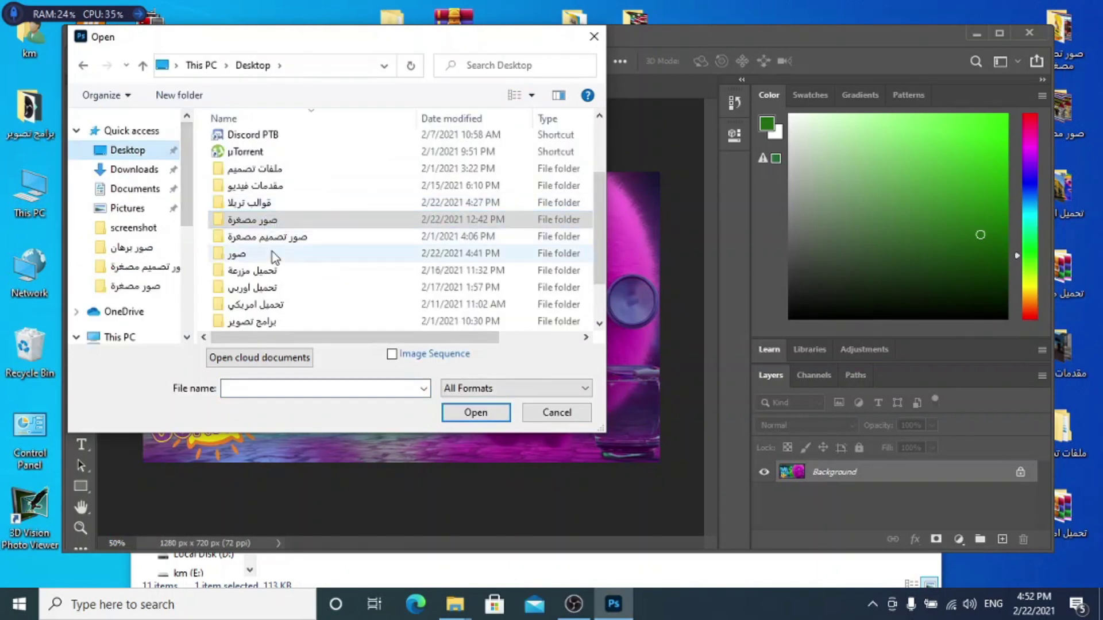
pyautogui.doubleClick(275, 257)
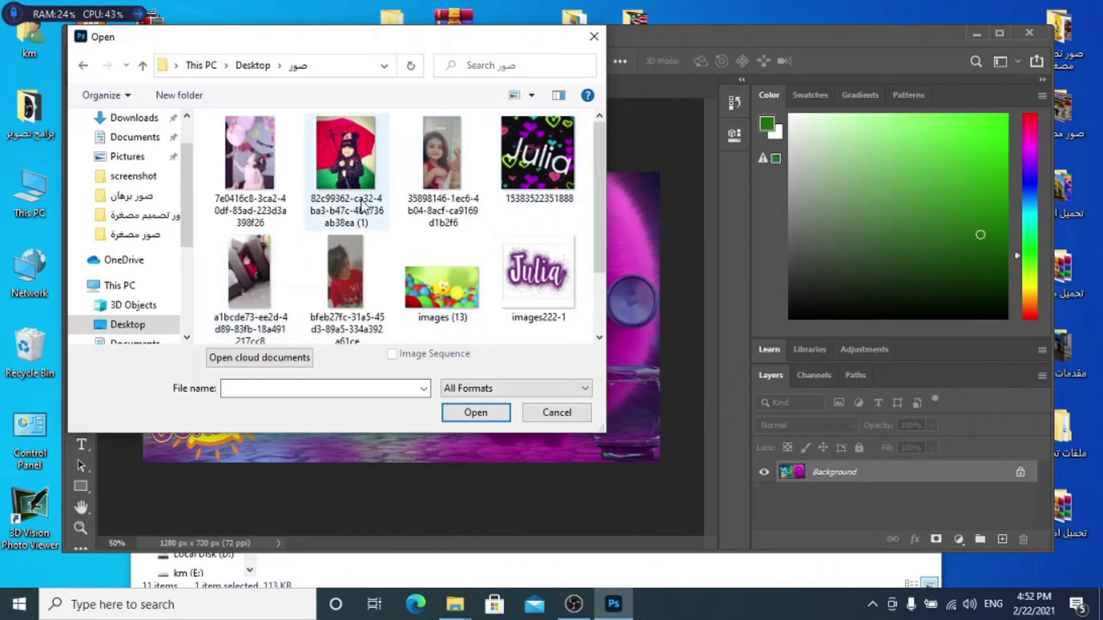
pyautogui.doubleClick(448, 164)
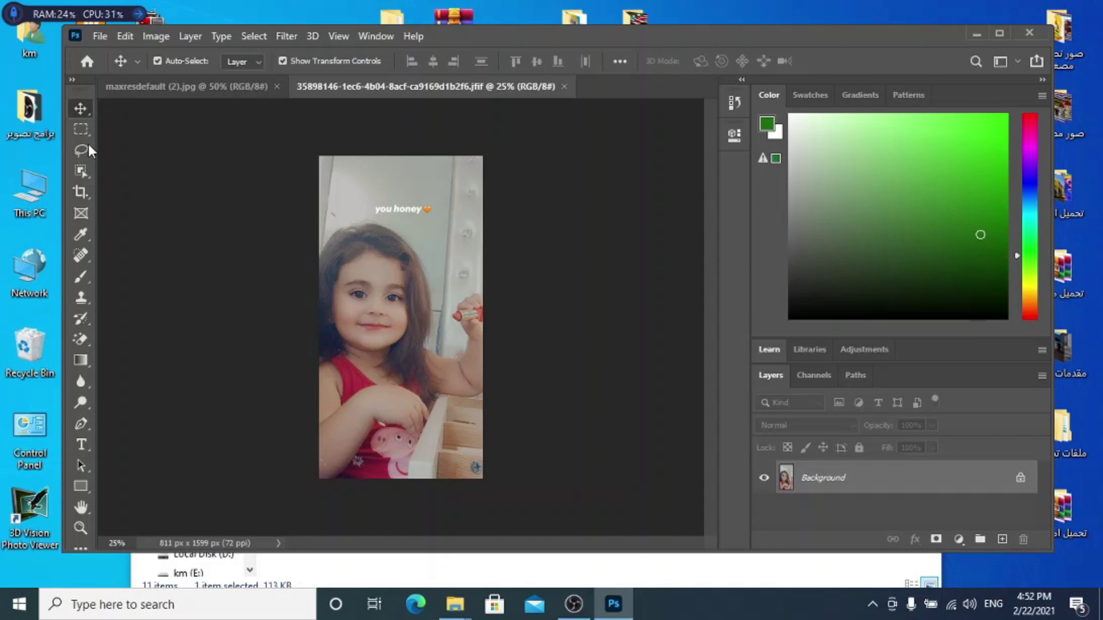
# Step: Select the girl in the photo with the Object Selection tool and cut her out of the background
pyautogui.click(85, 170)
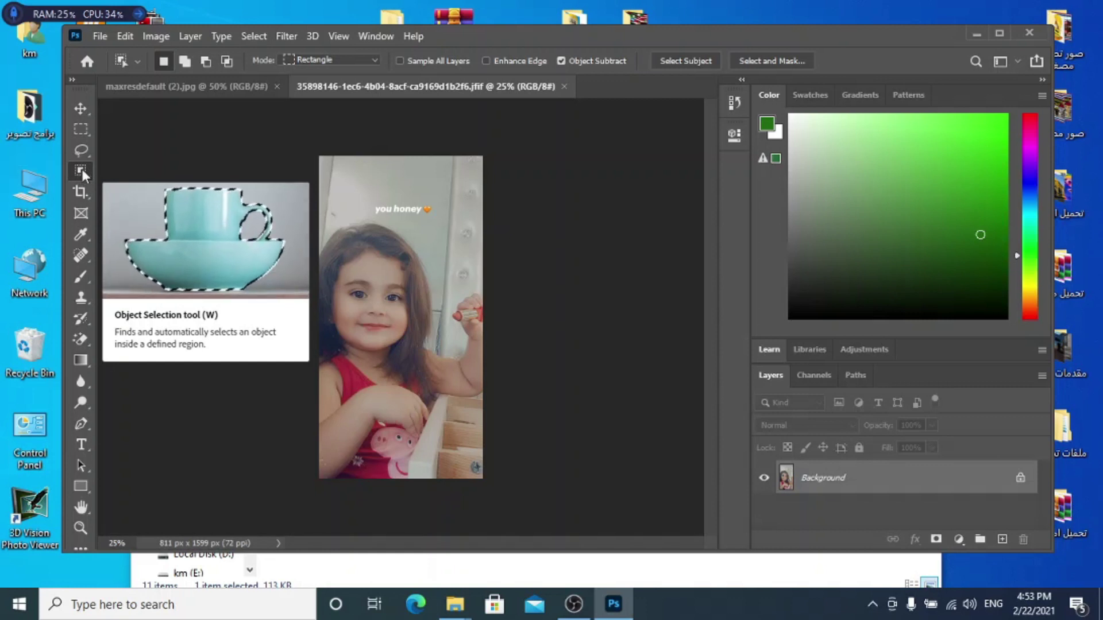
pyautogui.moveTo(481, 212); pyautogui.dragTo(320, 475)
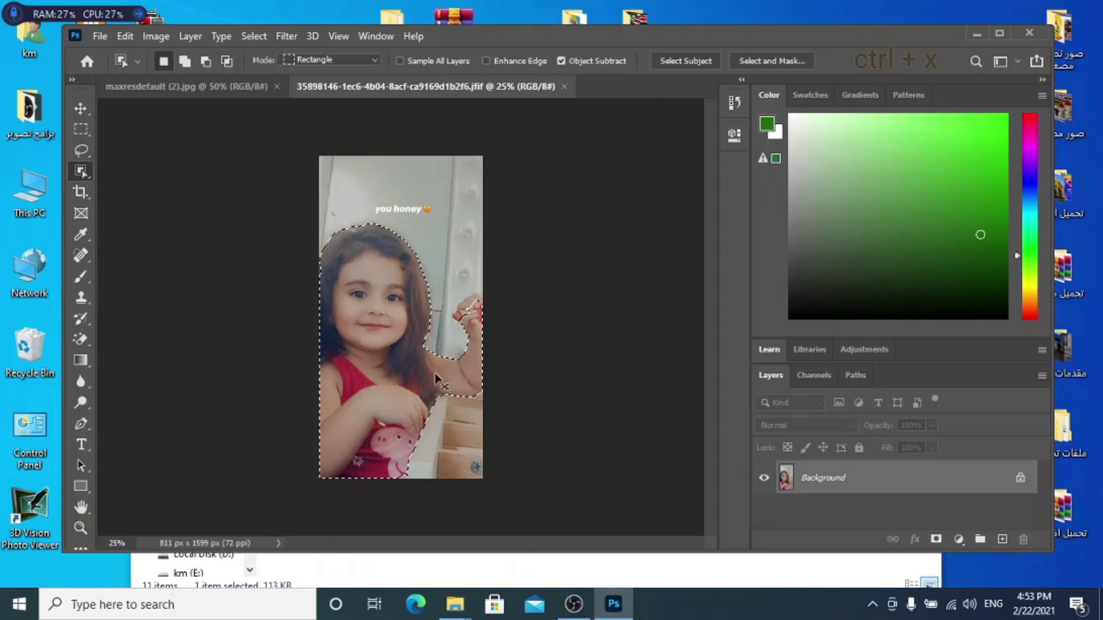
pyautogui.hotkey('ctrl', 'x')
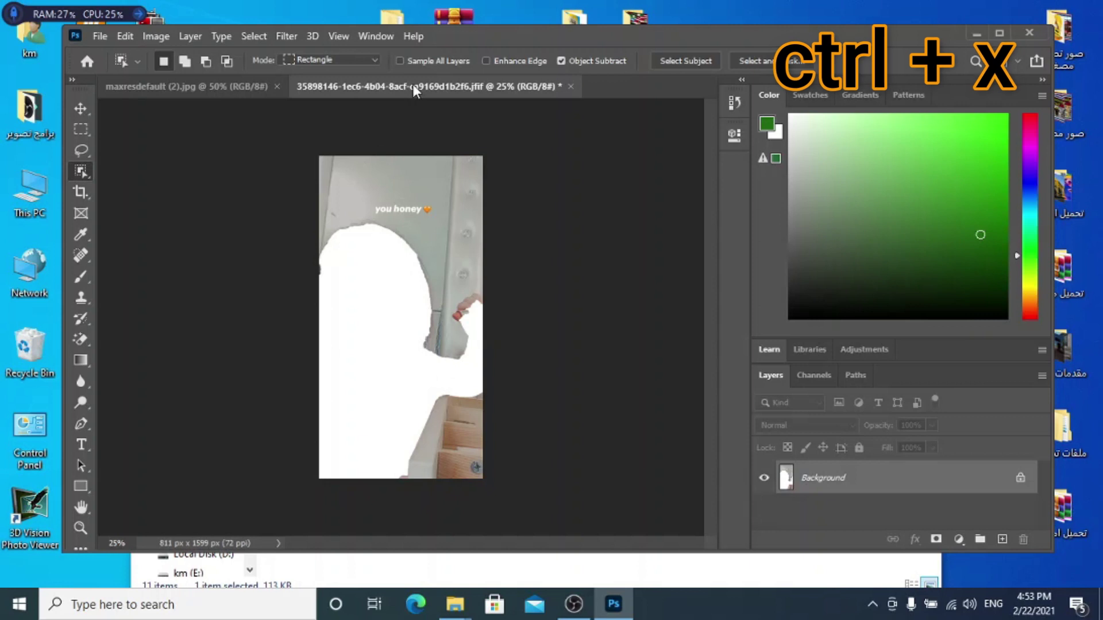
# Step: Paste the cut-out girl as a new layer in the maxresdefault (2) document and activate the Move tool
pyautogui.click(138, 86)
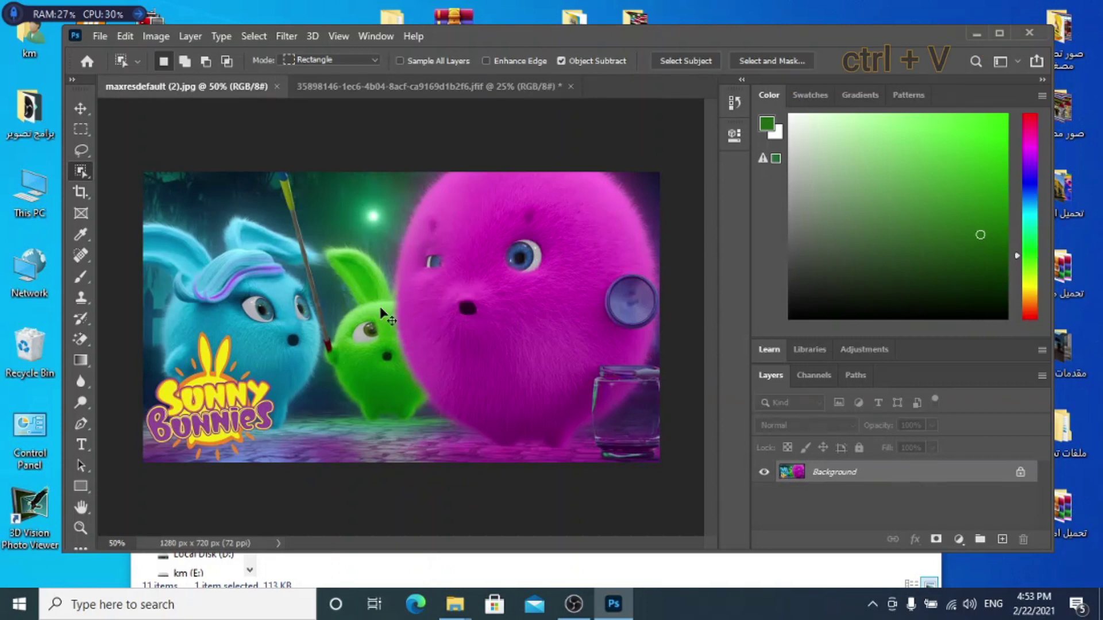
pyautogui.hotkey('ctrl', 'v')
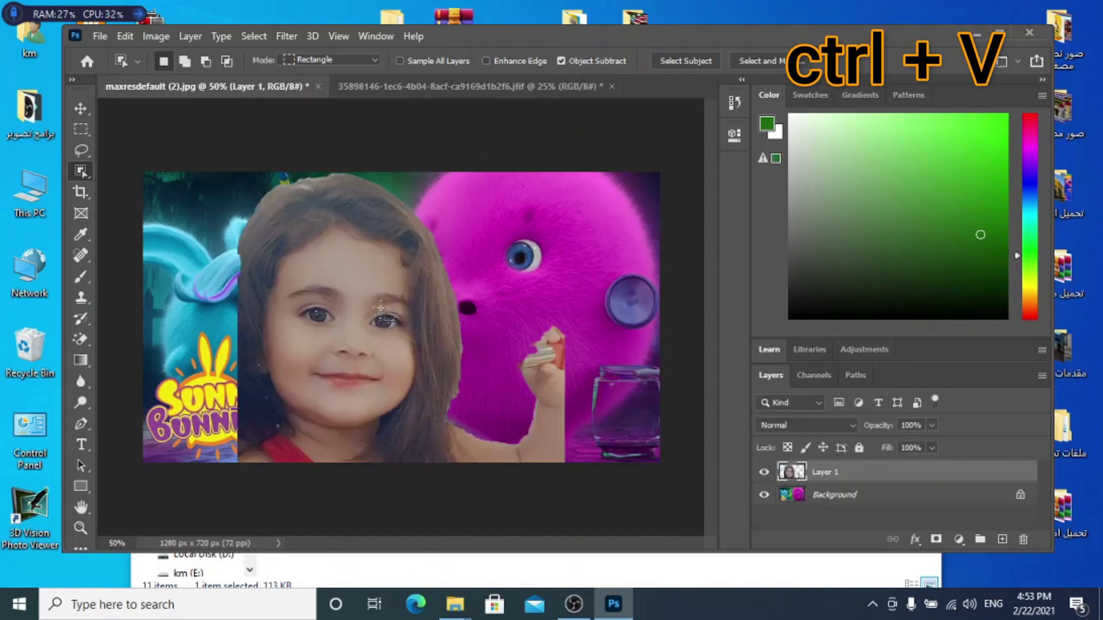
pyautogui.click(85, 108)
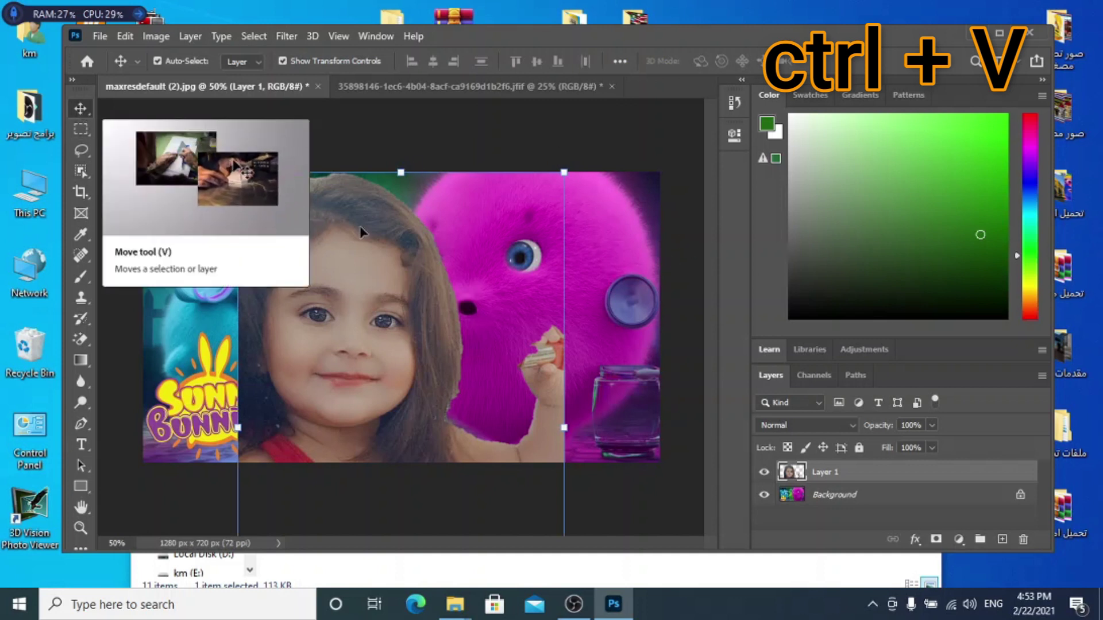
# Step: Scale the cut-out girl down to about 48% and stand her between the blue and pink bunnies at the canvas's lower edge
pyautogui.moveTo(401, 173); pyautogui.dragTo(401, 332)
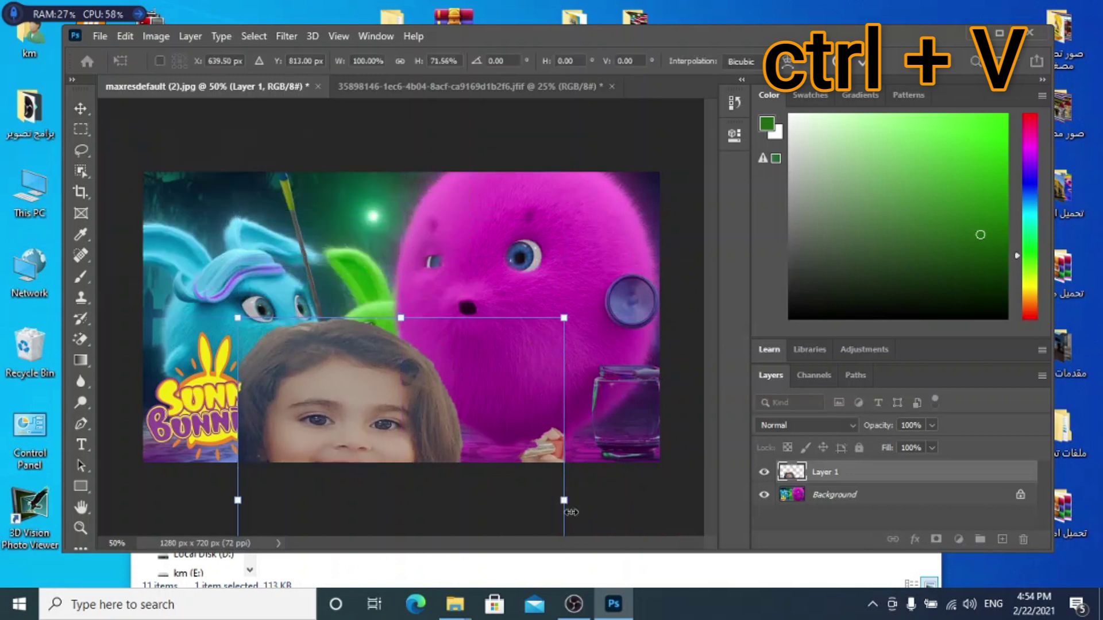
pyautogui.moveTo(566, 499); pyautogui.dragTo(425, 198)
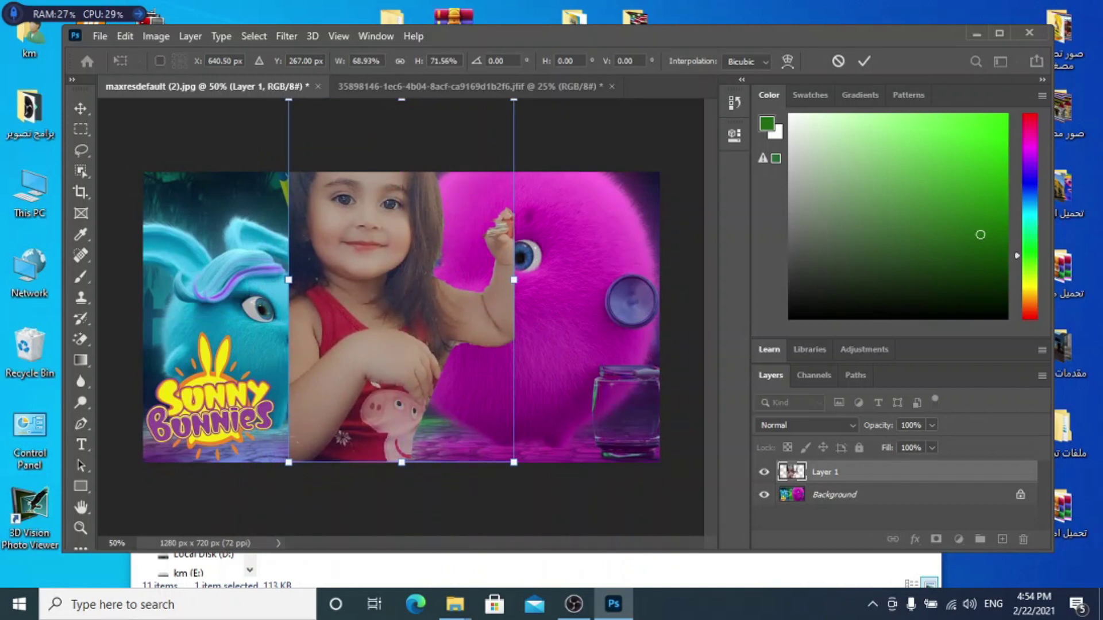
pyautogui.moveTo(402, 100); pyautogui.dragTo(389, 272)
pyautogui.moveTo(513, 364); pyautogui.dragTo(461, 359)
pyautogui.moveTo(379, 271); pyautogui.dragTo(394, 221)
pyautogui.moveTo(471, 339); pyautogui.dragTo(477, 340)
pyautogui.moveTo(289, 339); pyautogui.dragTo(329, 340)
pyautogui.moveTo(324, 339); pyautogui.dragTo(319, 340)
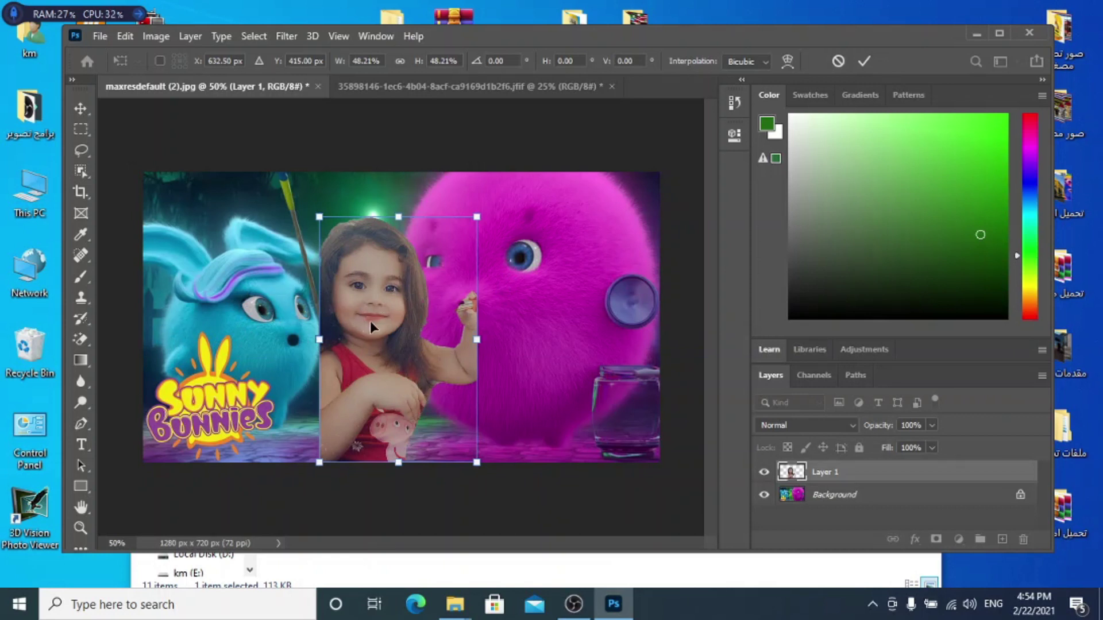
pyautogui.click(80, 108)
pyautogui.click(171, 263)
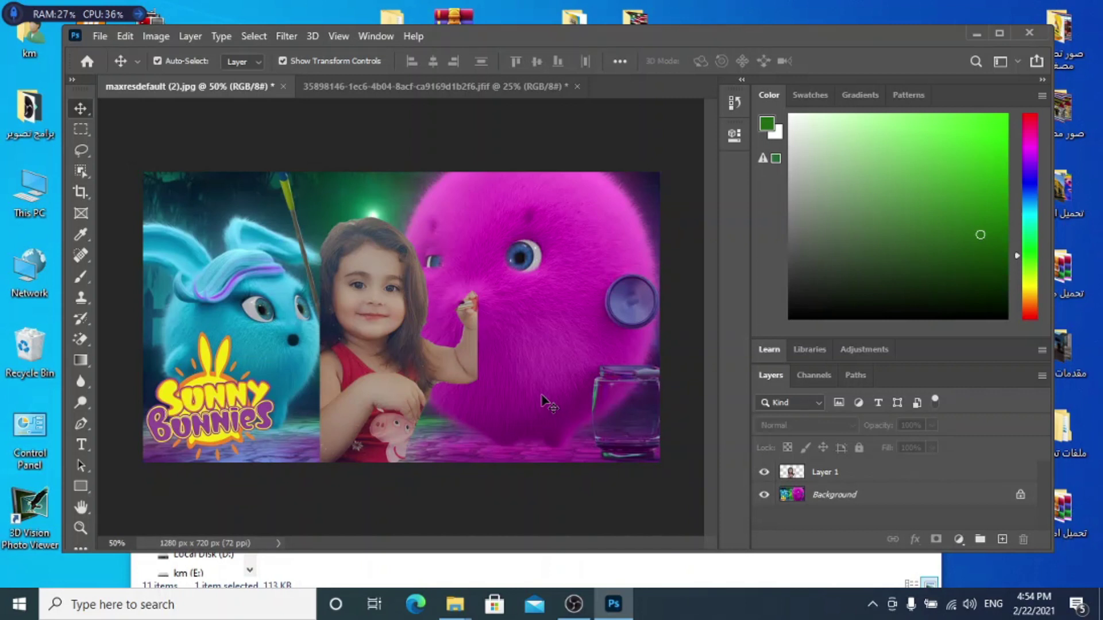
# Step: Open the name graphic images222-1 from the desktop's صور folder as another document
pyautogui.click(101, 41)
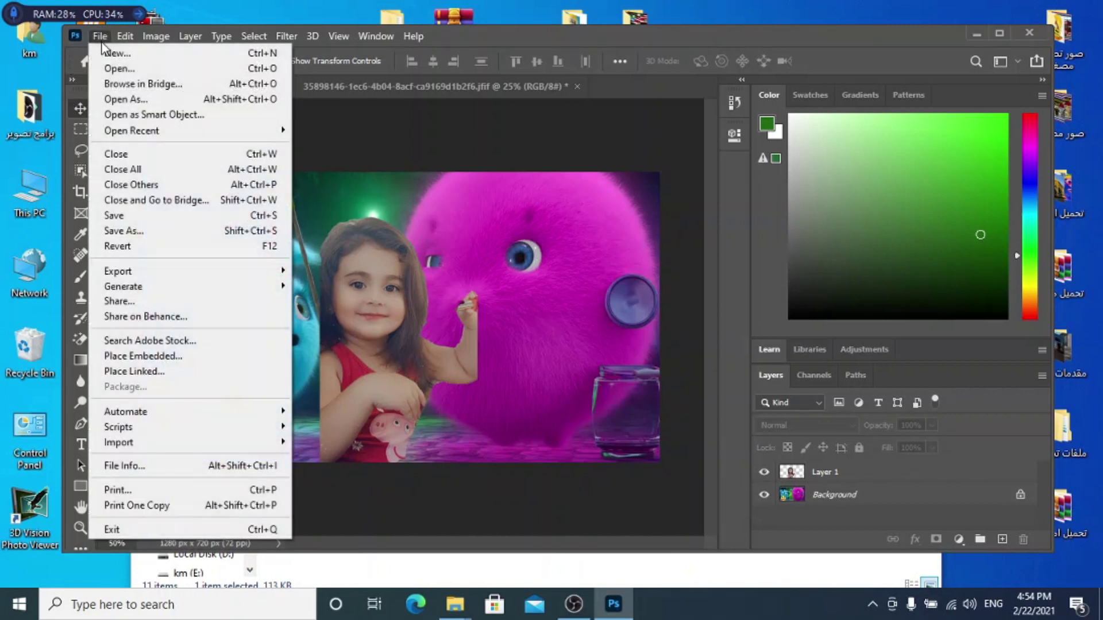
pyautogui.click(109, 68)
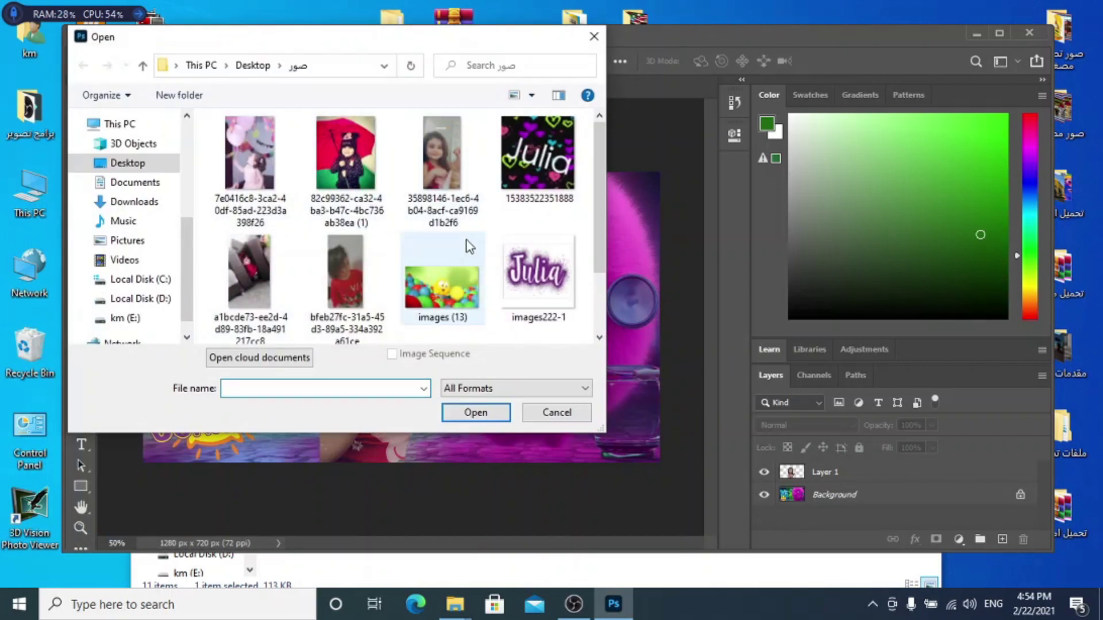
pyautogui.doubleClick(532, 272)
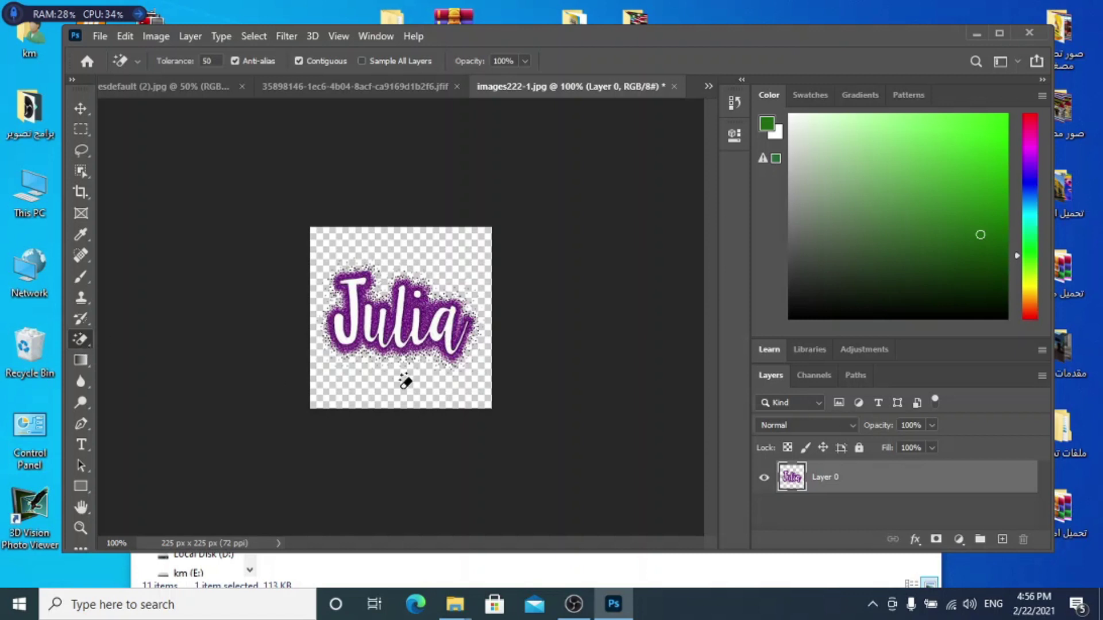
# Step: Bring the transparent name graphic into the maxresdefault (2) document as a new layer and enlarge it beside the girl over the pink bunny
pyautogui.click(80, 111)
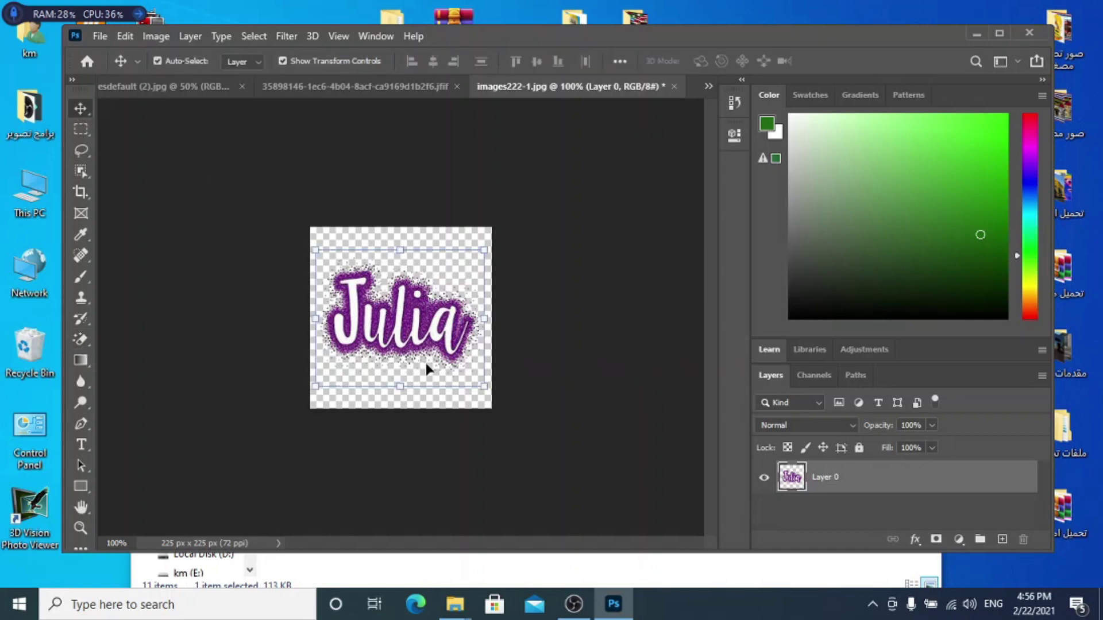
pyautogui.moveTo(398, 326); pyautogui.dragTo(452, 428)
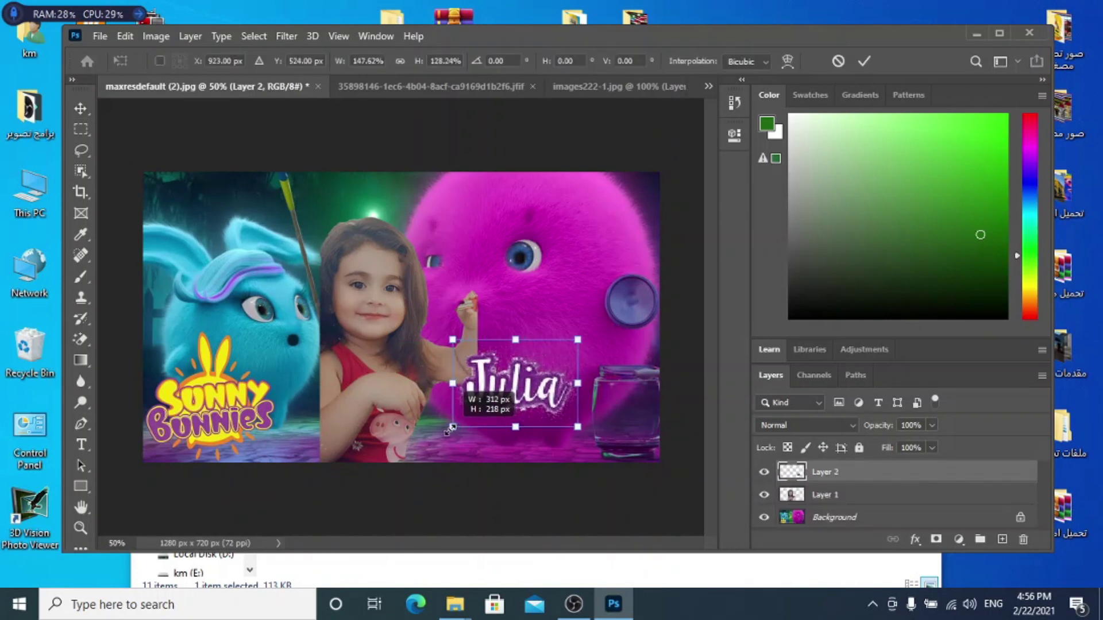
pyautogui.press('Return')
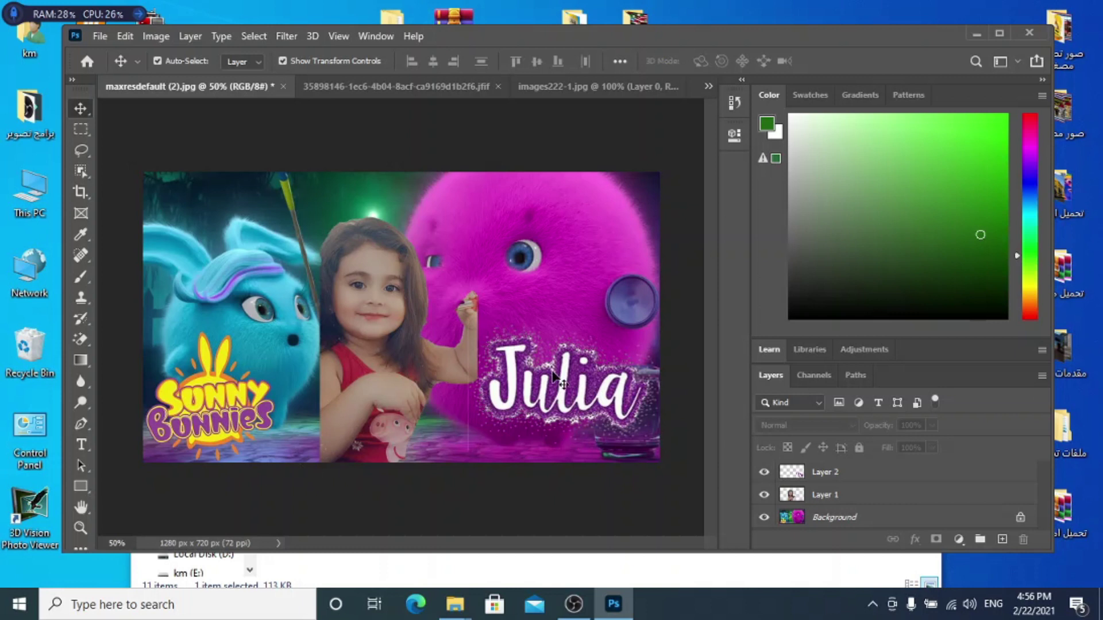
# Step: Move the name graphic down toward the canvas's lower right corner and enlarge it to about 104% width and 106% height
pyautogui.moveTo(553, 387)
pyautogui.mouseDown()
pyautogui.moveTo(562, 198)
pyautogui.moveTo(547, 407)
pyautogui.mouseUp()
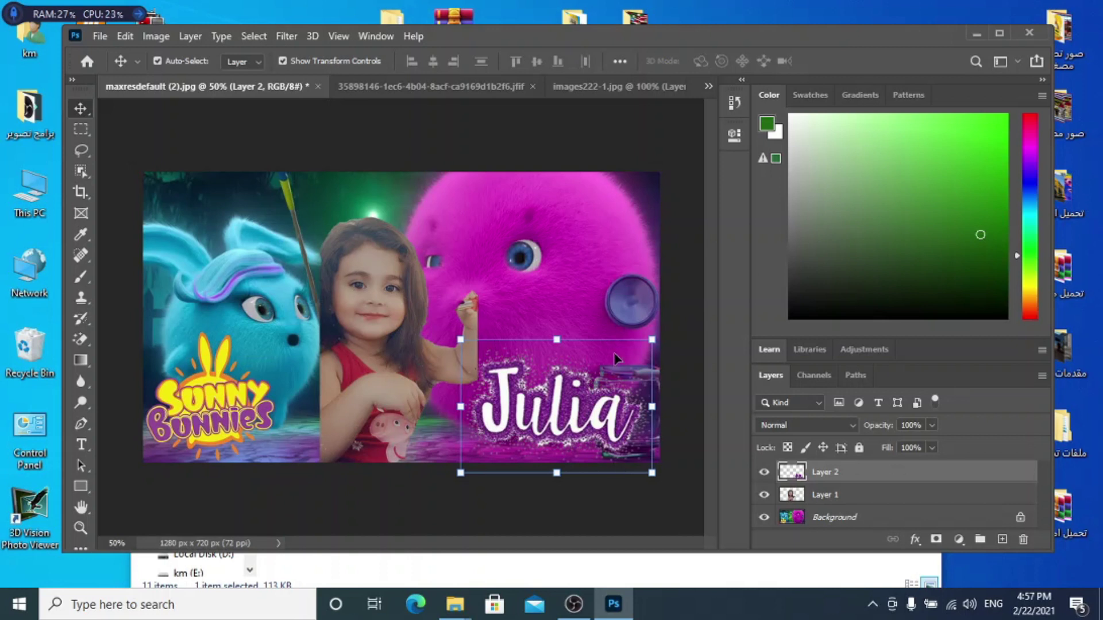
pyautogui.moveTo(546, 399); pyautogui.dragTo(545, 399)
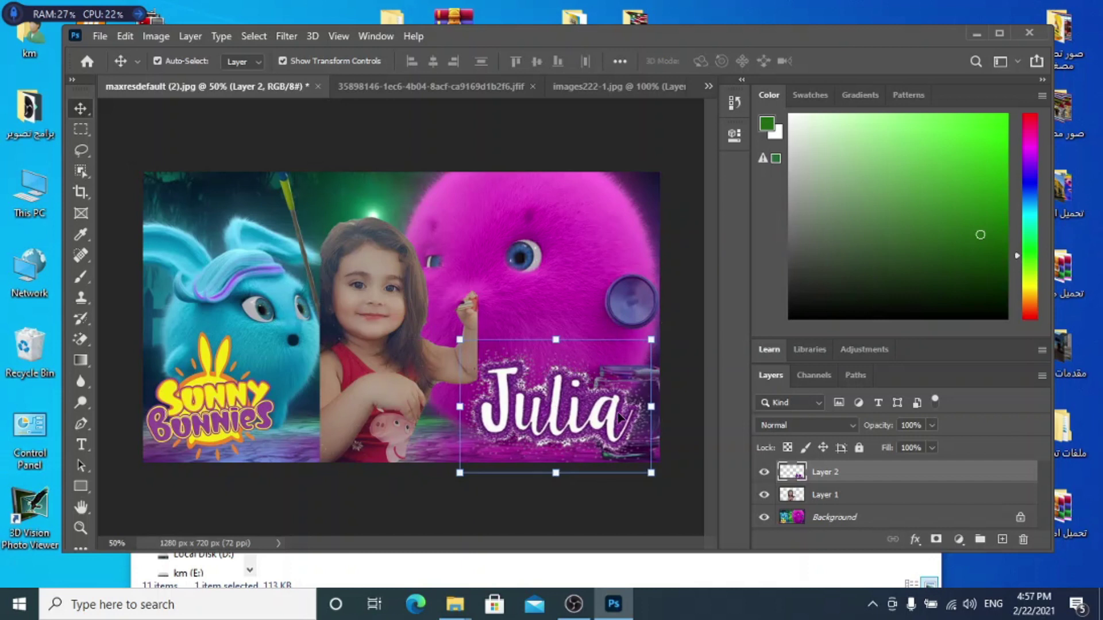
pyautogui.moveTo(651, 339); pyautogui.dragTo(659, 332)
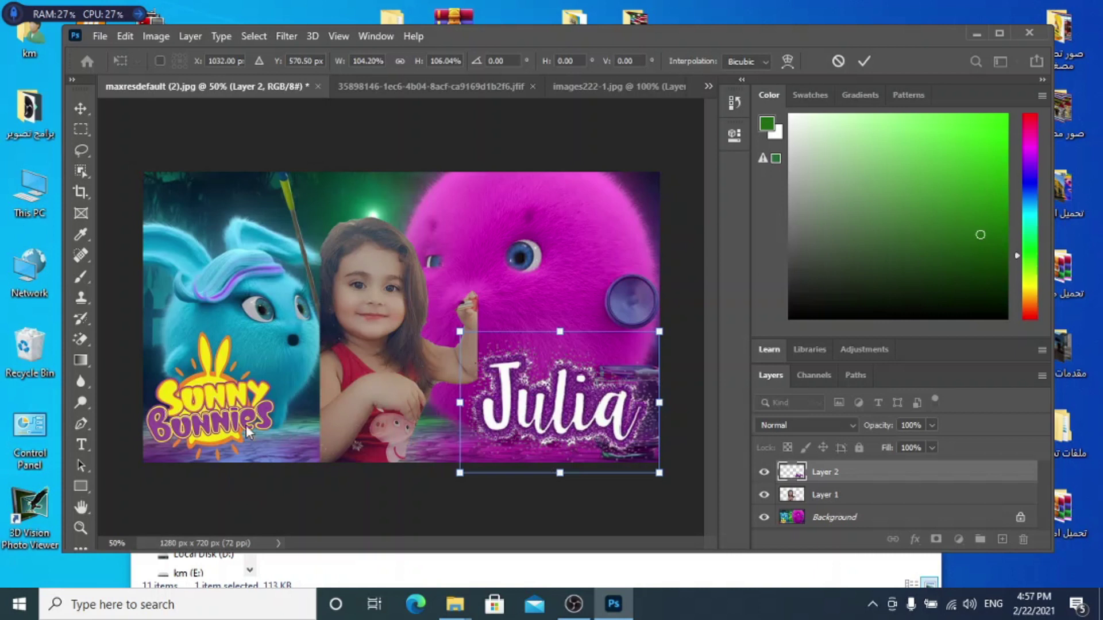
pyautogui.click(87, 101)
pyautogui.click(576, 234)
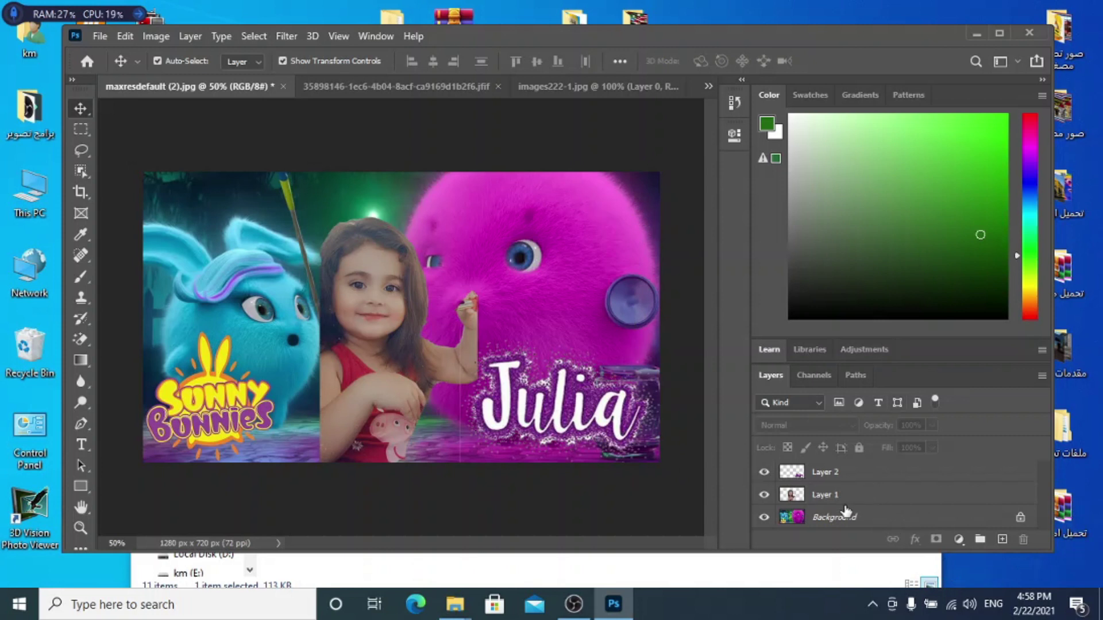
# Step: Convert the locked Background into a regular layer named Layer 0 with Normal mode and 100% opacity
pyautogui.click(852, 518)
pyautogui.doubleClick(913, 518)
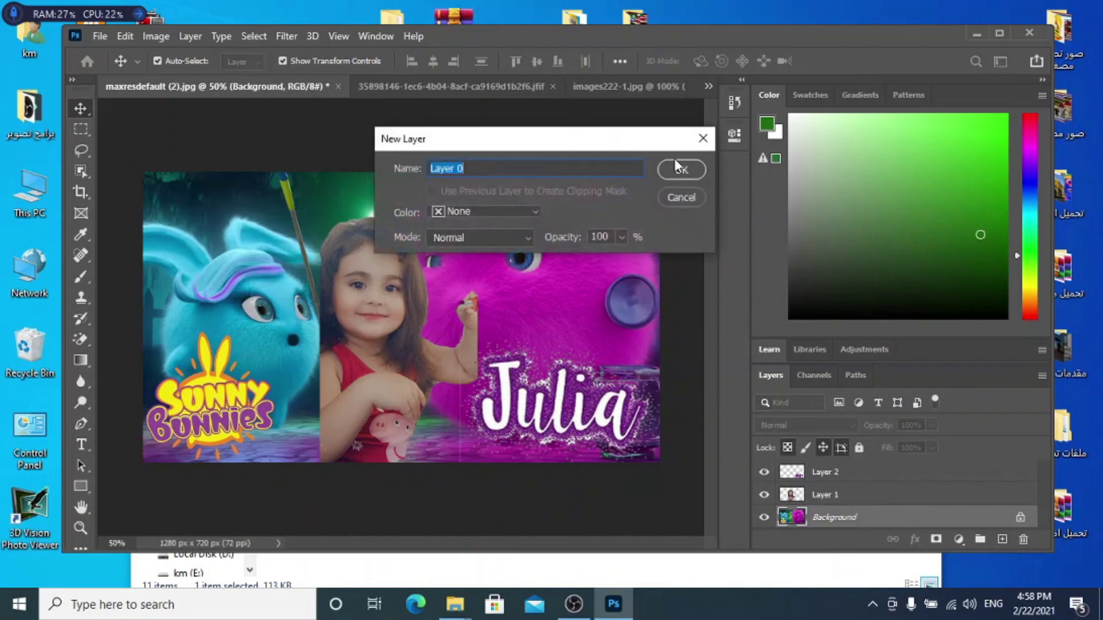
pyautogui.click(683, 171)
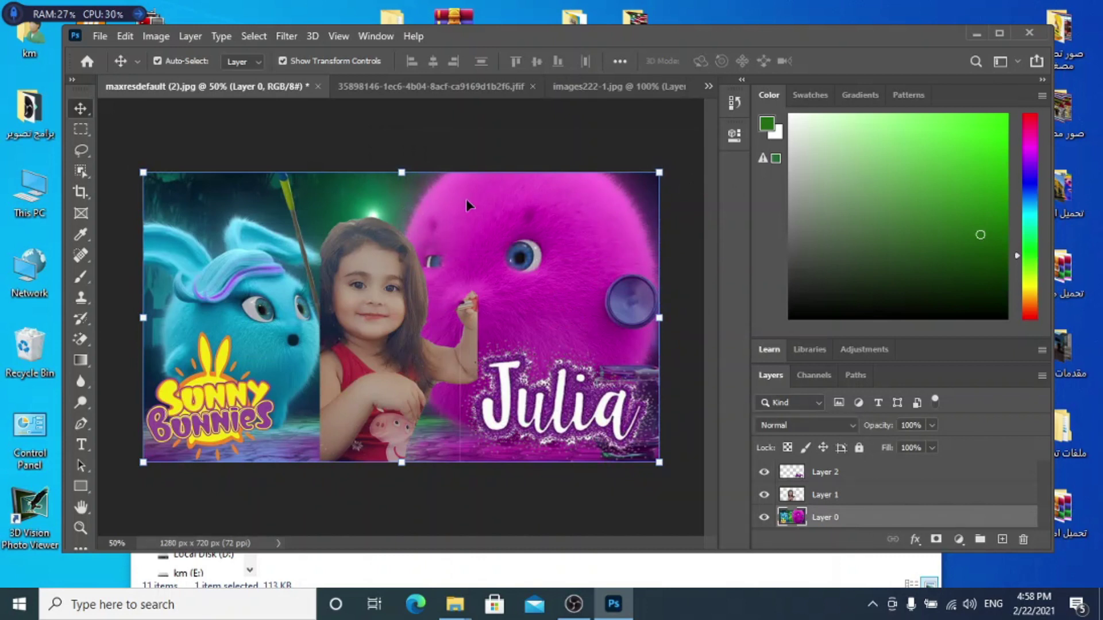
# Step: Shrink the Sunny Bunnies background layer from all four sides to about 95% width and 93% height, leaving an even transparent margin
pyautogui.moveTo(401, 172); pyautogui.dragTo(408, 181)
pyautogui.moveTo(143, 324); pyautogui.dragTo(156, 323)
pyautogui.moveTo(407, 464); pyautogui.dragTo(413, 455)
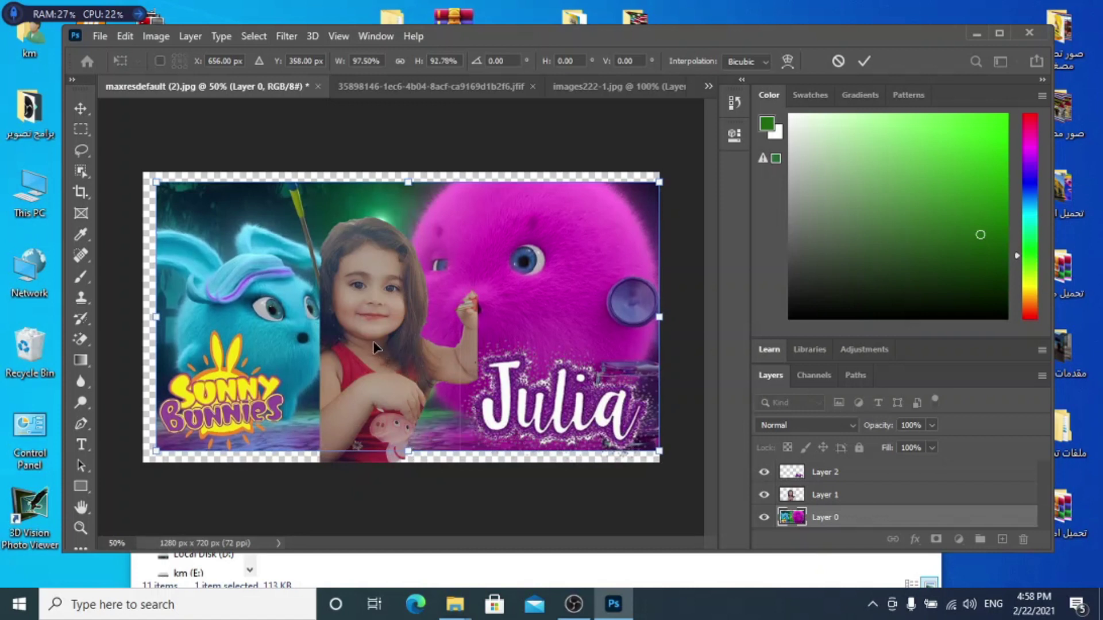
pyautogui.moveTo(659, 317); pyautogui.dragTo(650, 326)
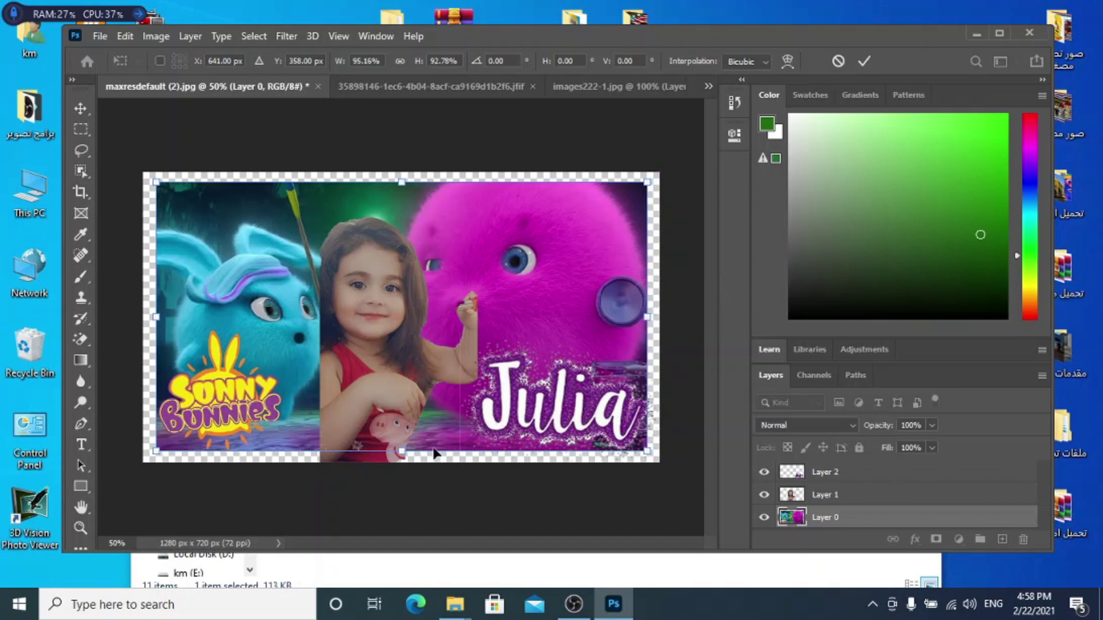
pyautogui.click(81, 109)
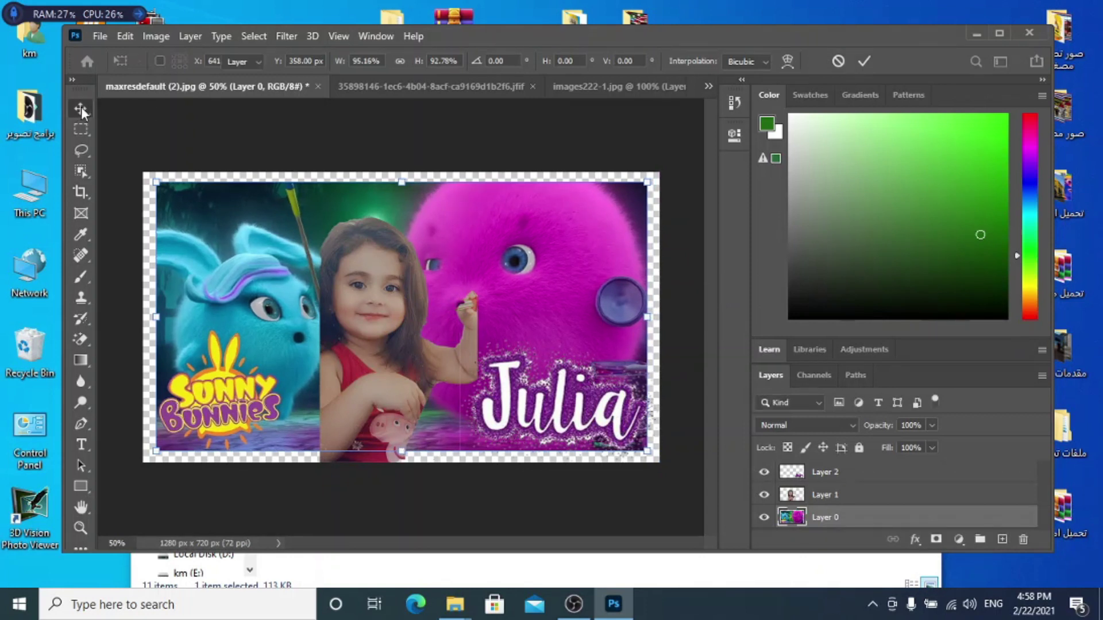
# Step: Reduce the girl layer's height to about 95% so its base lines up with the background image's lower edge
pyautogui.click(367, 328)
pyautogui.moveTo(397, 461); pyautogui.dragTo(402, 451)
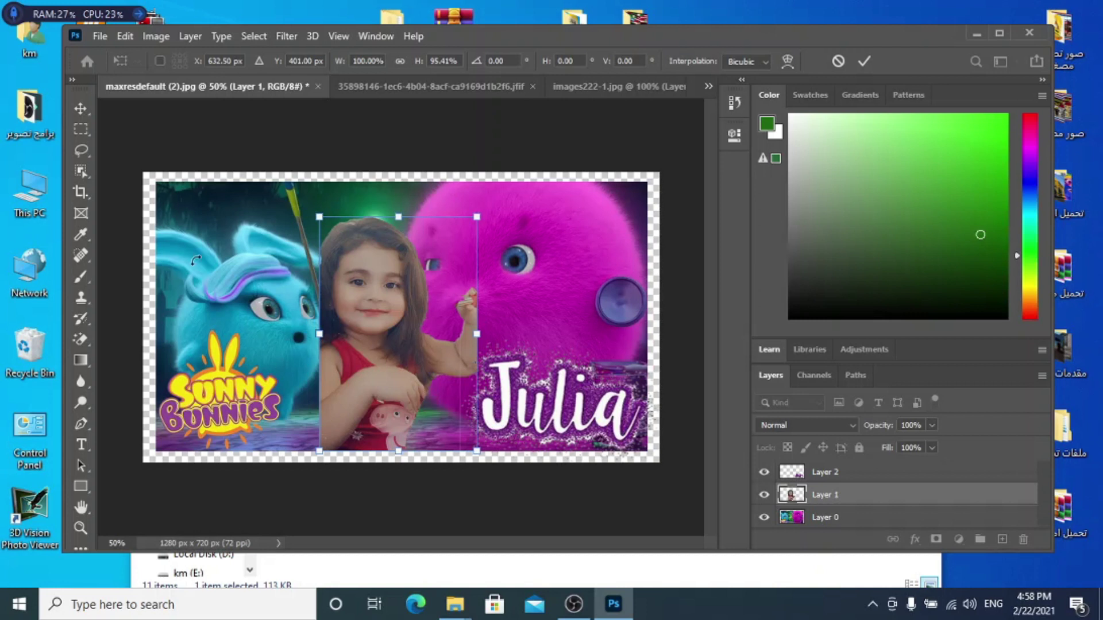
pyautogui.click(81, 108)
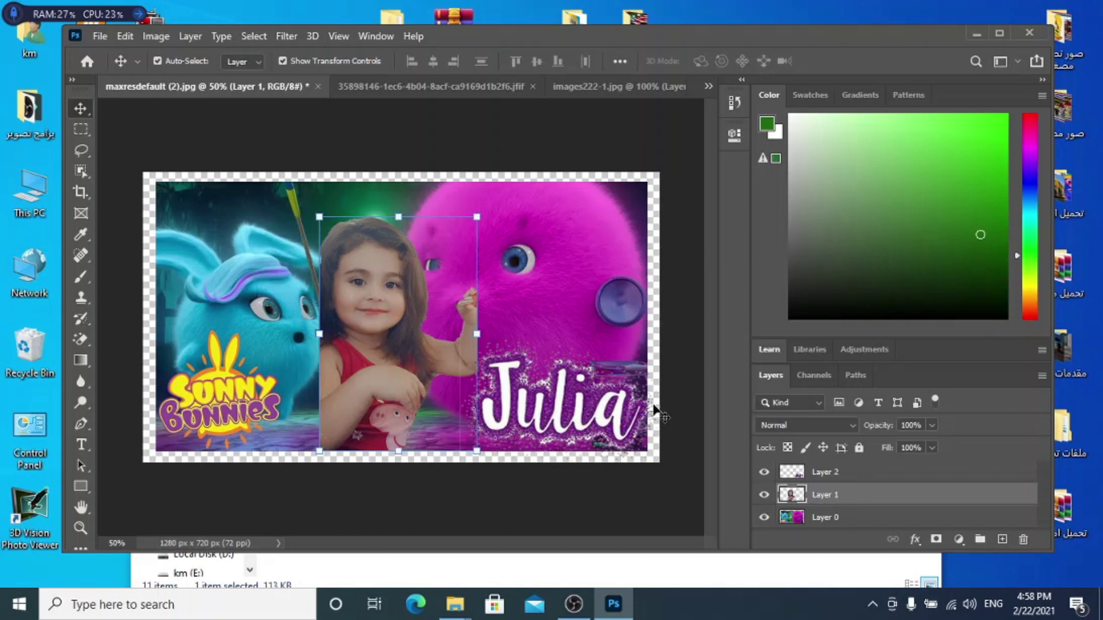
pyautogui.click(915, 541)
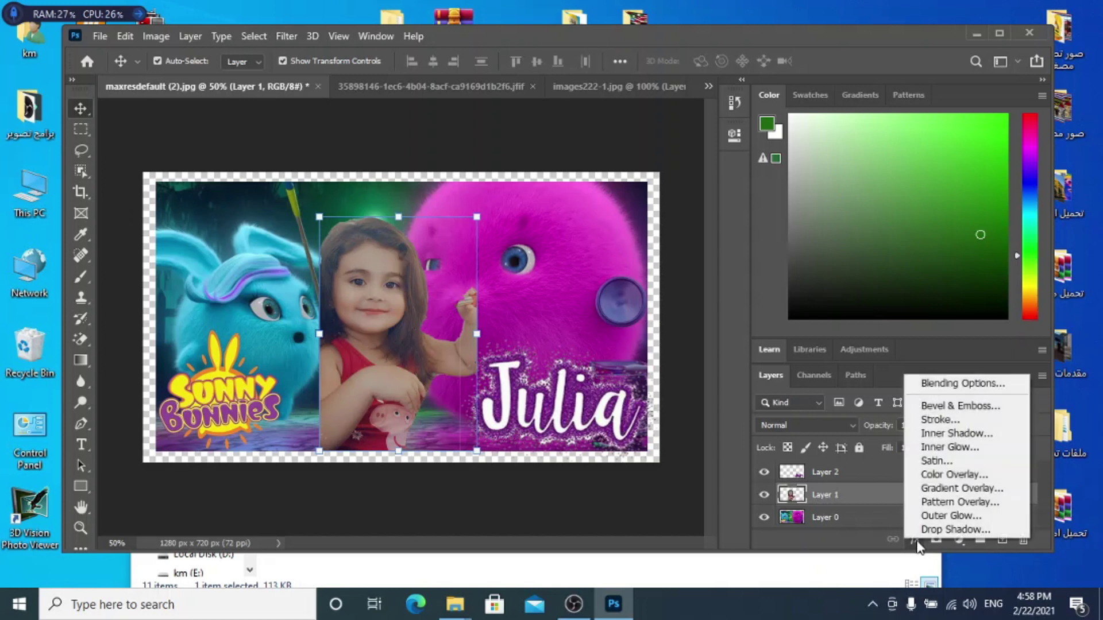
pyautogui.click(945, 418)
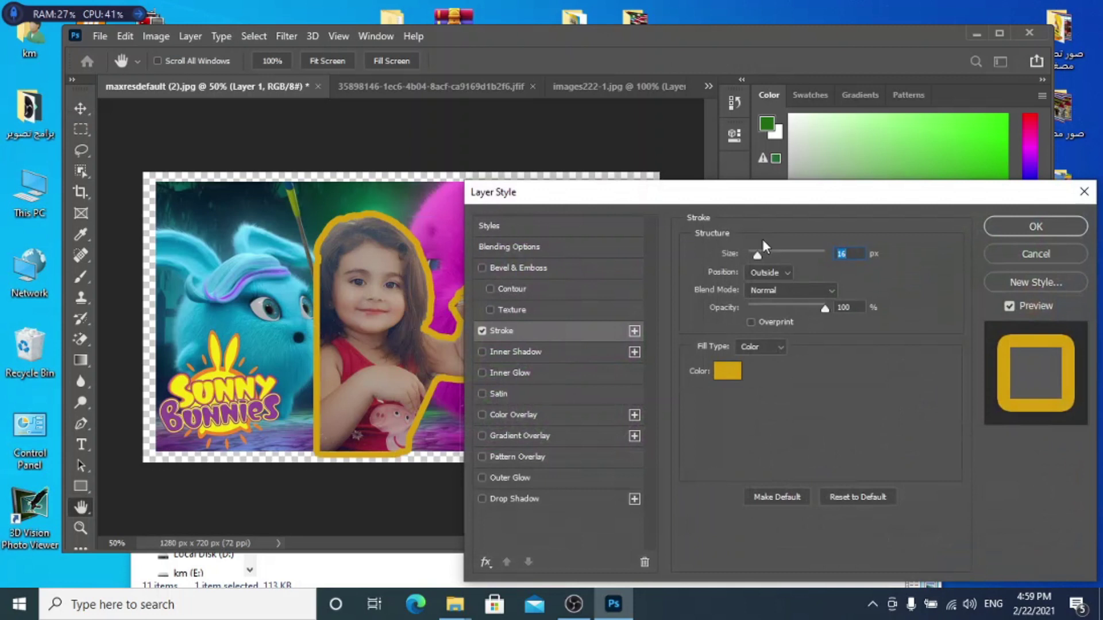
pyautogui.click(1084, 193)
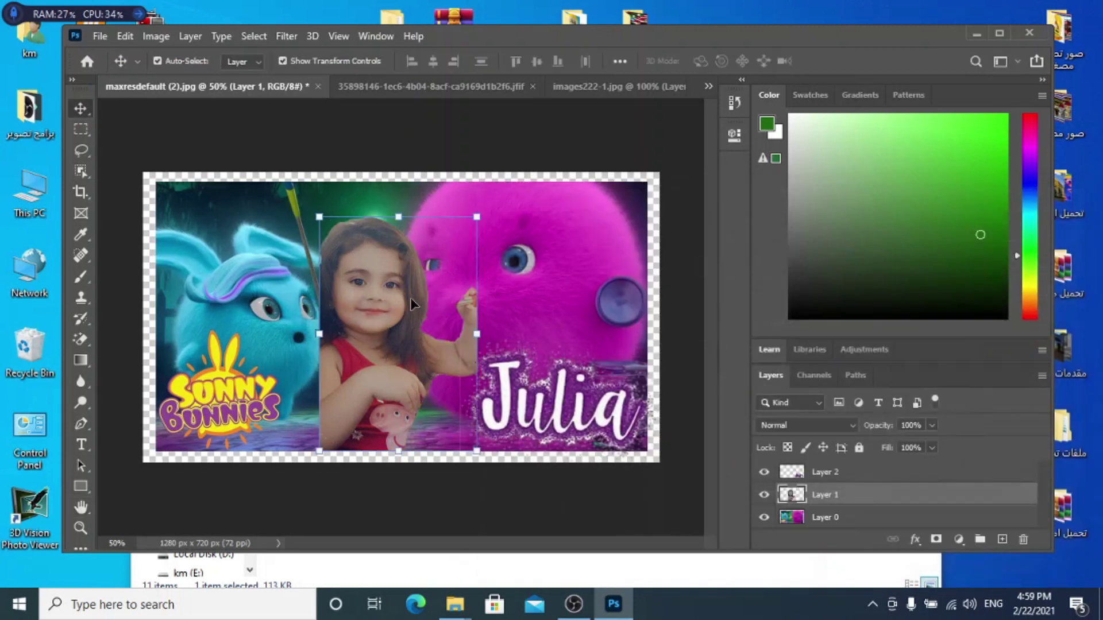
# Step: Add a 40 px outside stroke to the background layer, coloured yellow f8e302 sampled from the Sunny Bunnies logo
pyautogui.click(226, 226)
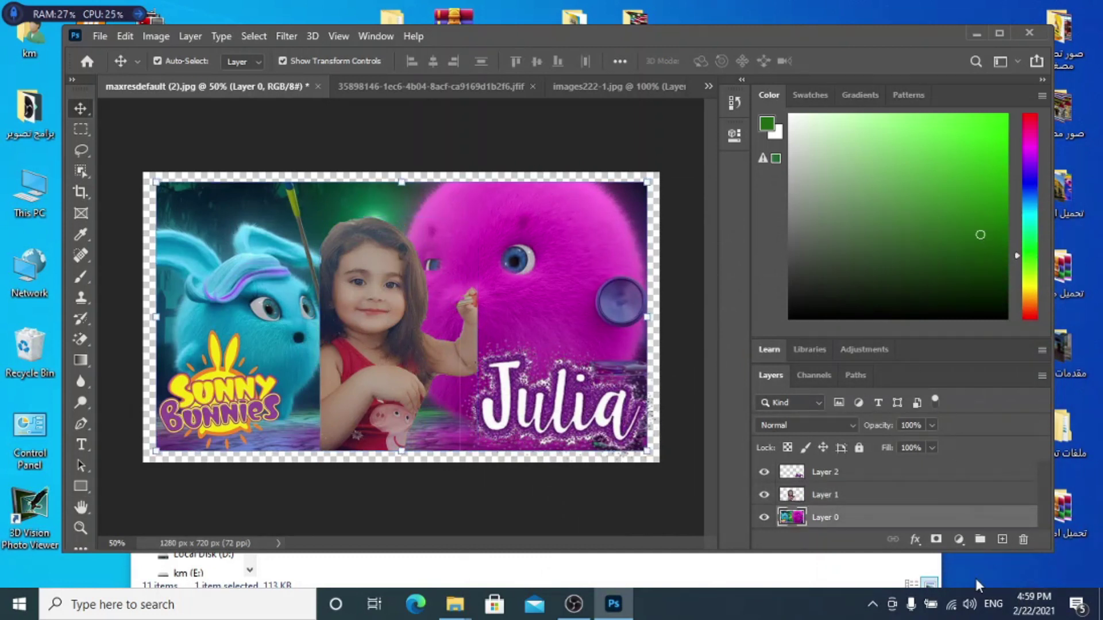
pyautogui.click(915, 539)
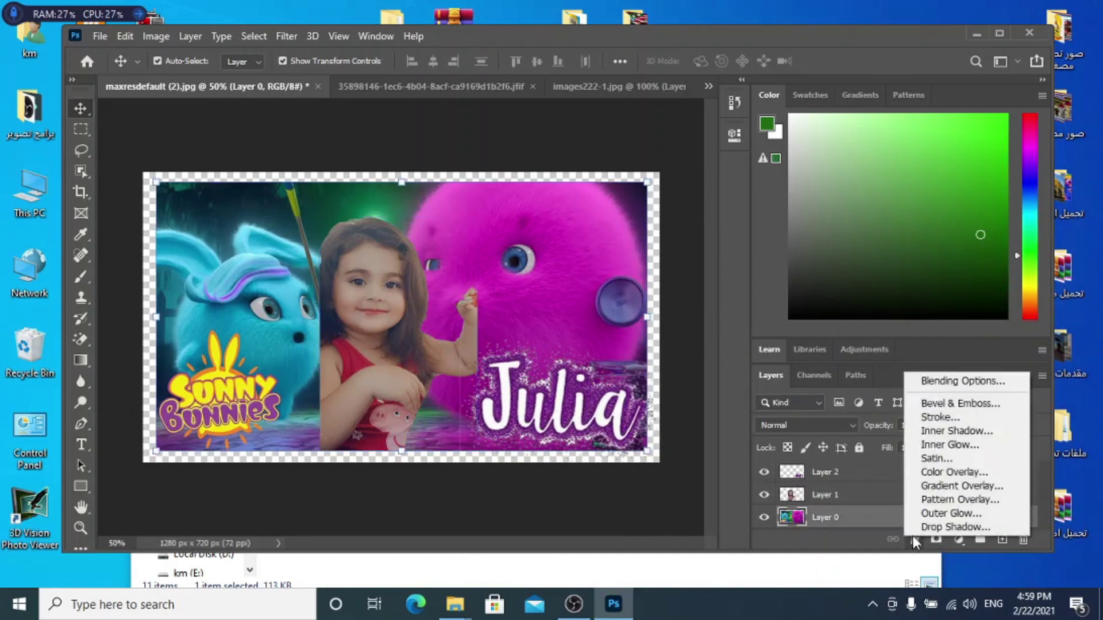
pyautogui.click(937, 416)
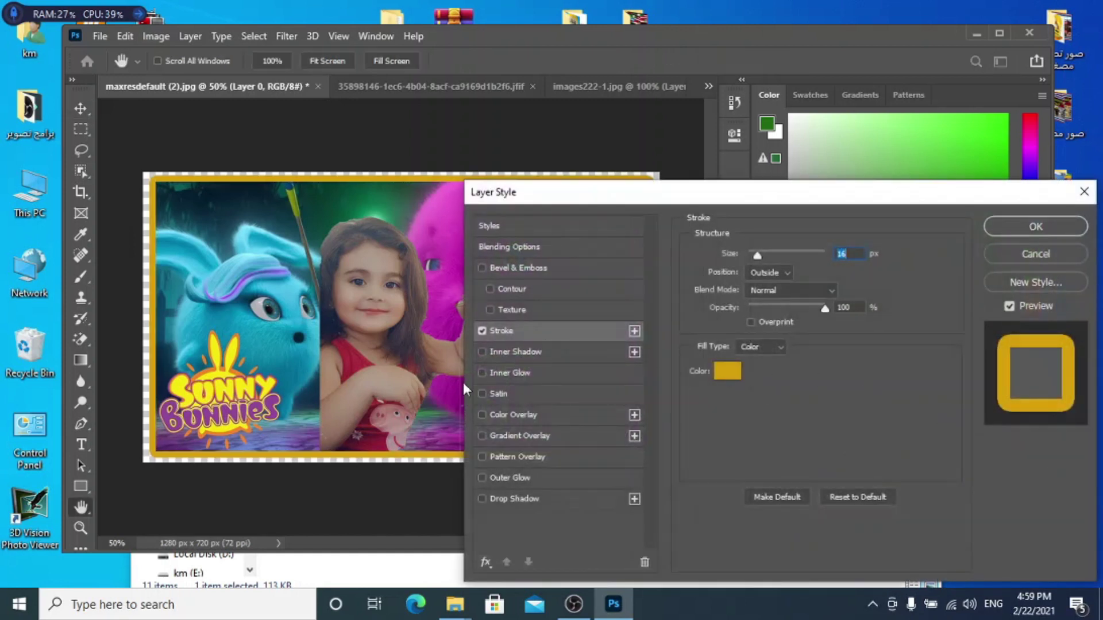
pyautogui.click(716, 373)
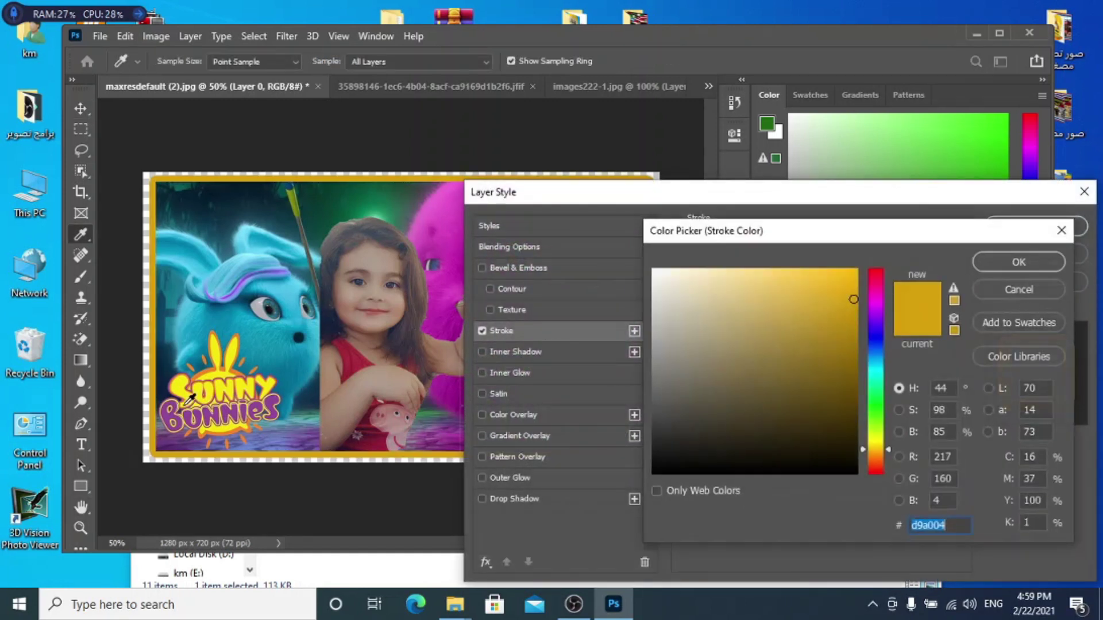
pyautogui.click(217, 383)
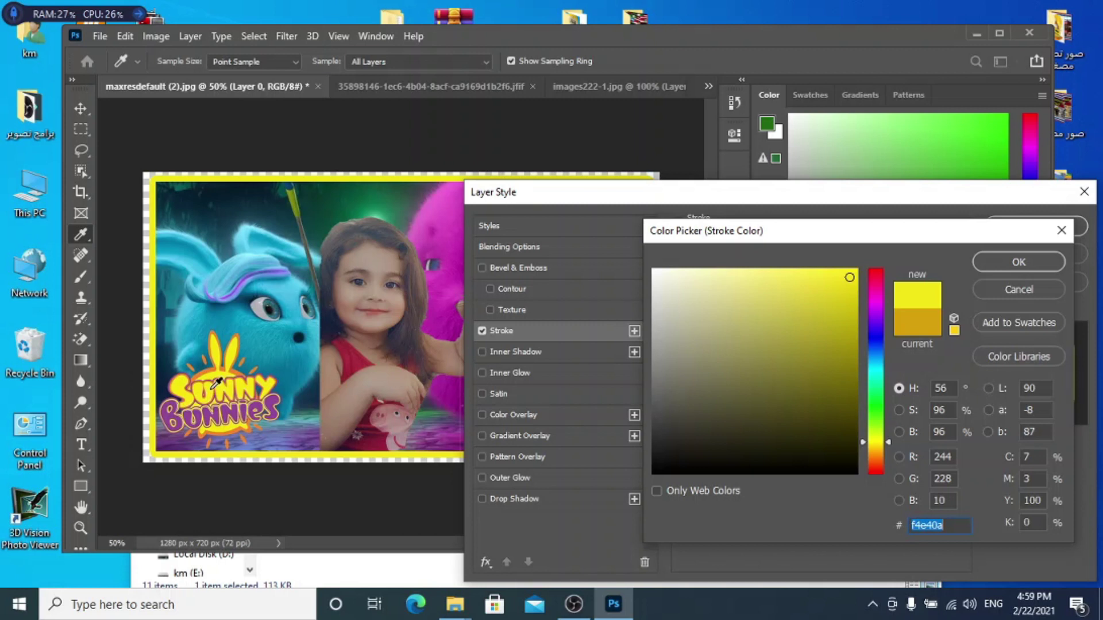
pyautogui.click(247, 390)
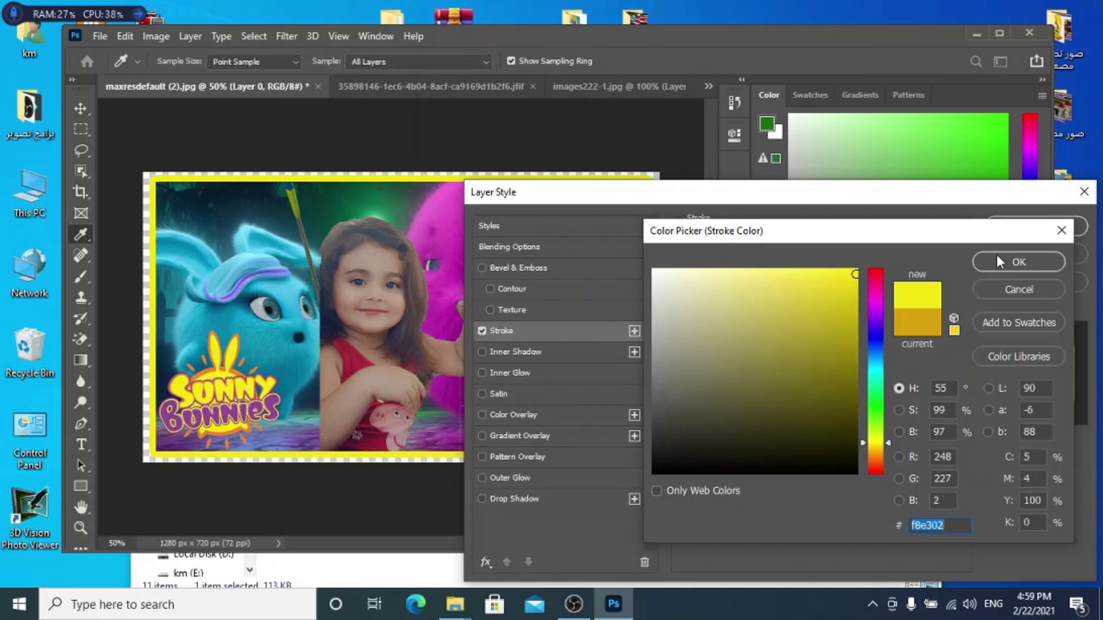
pyautogui.click(1014, 265)
pyautogui.moveTo(755, 257); pyautogui.dragTo(766, 255)
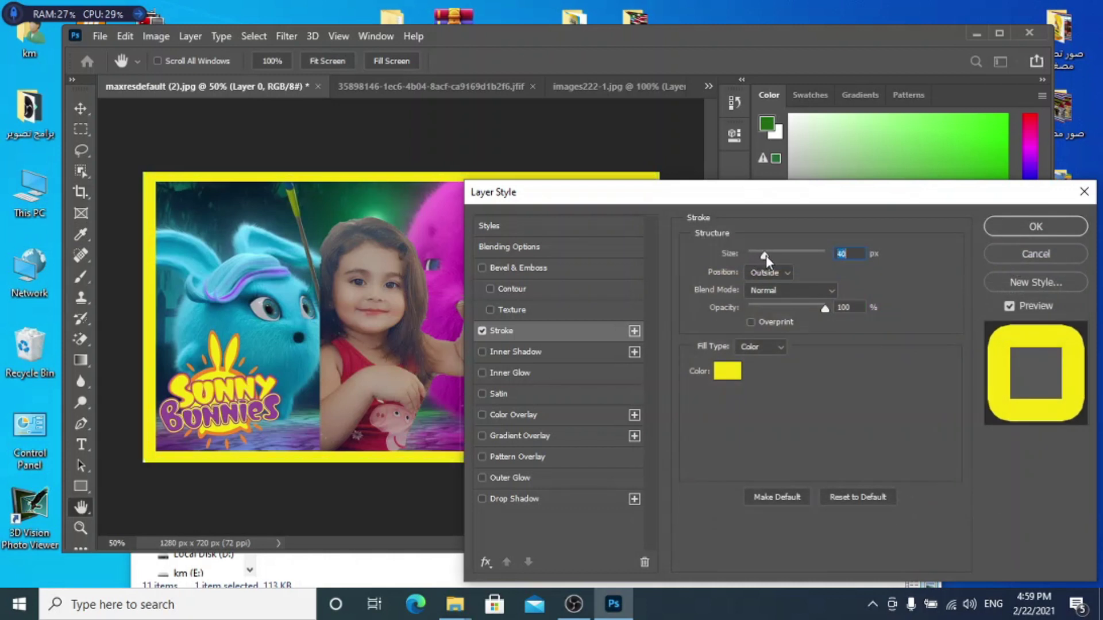
# Step: Change the background layer's stroke colour to crimson a7283d, sampled from the girl's red dress, keeping the 40 px outside stroke
pyautogui.moveTo(839, 187); pyautogui.dragTo(899, 110)
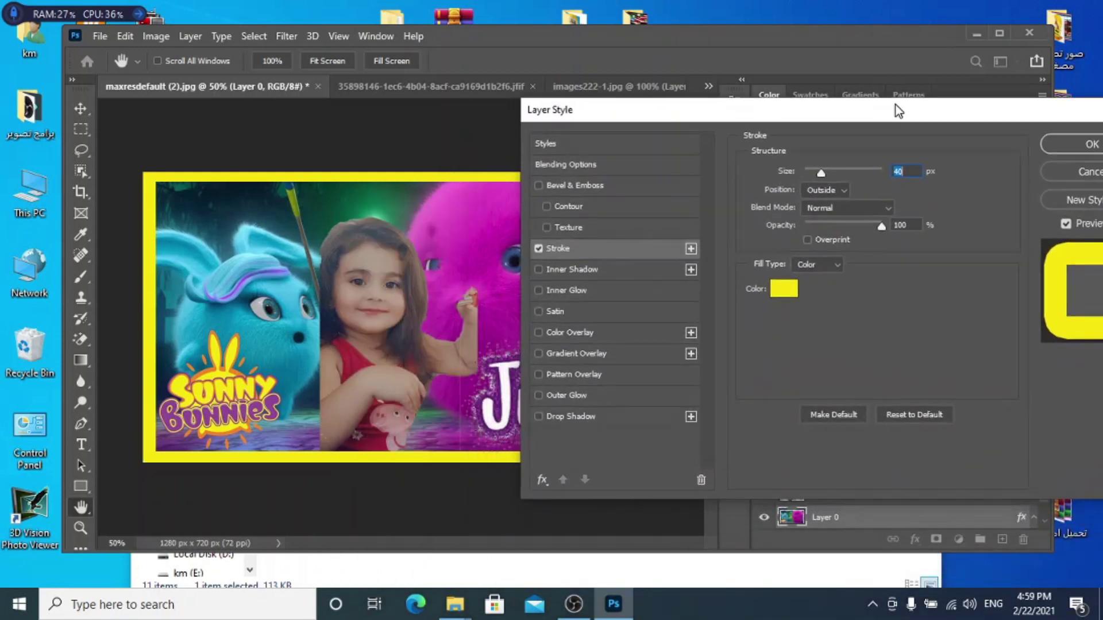
pyautogui.click(784, 290)
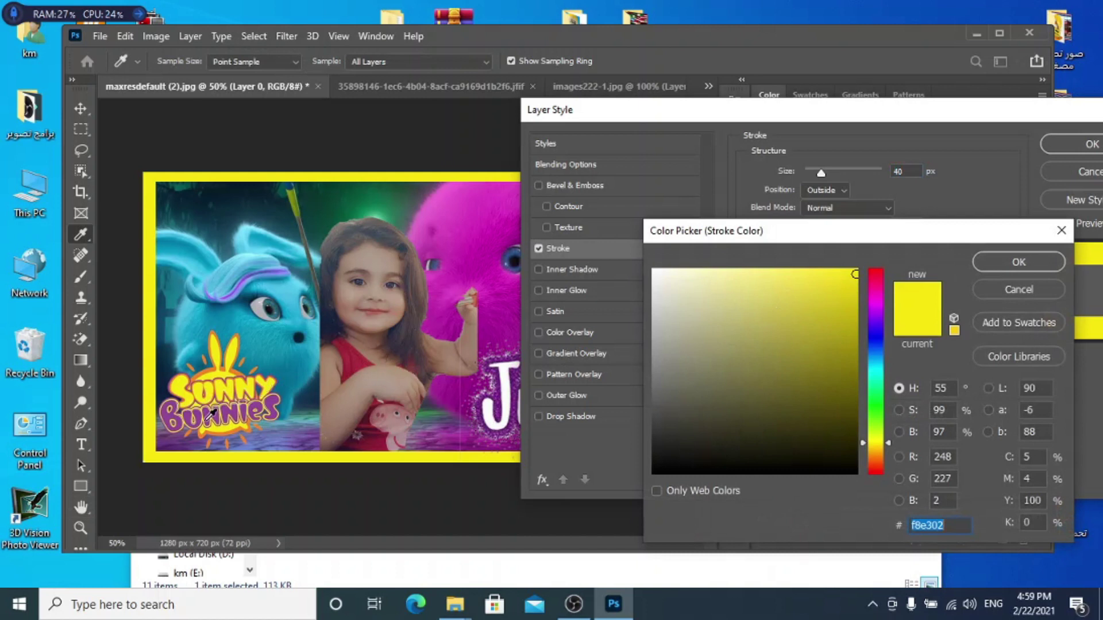
pyautogui.click(358, 350)
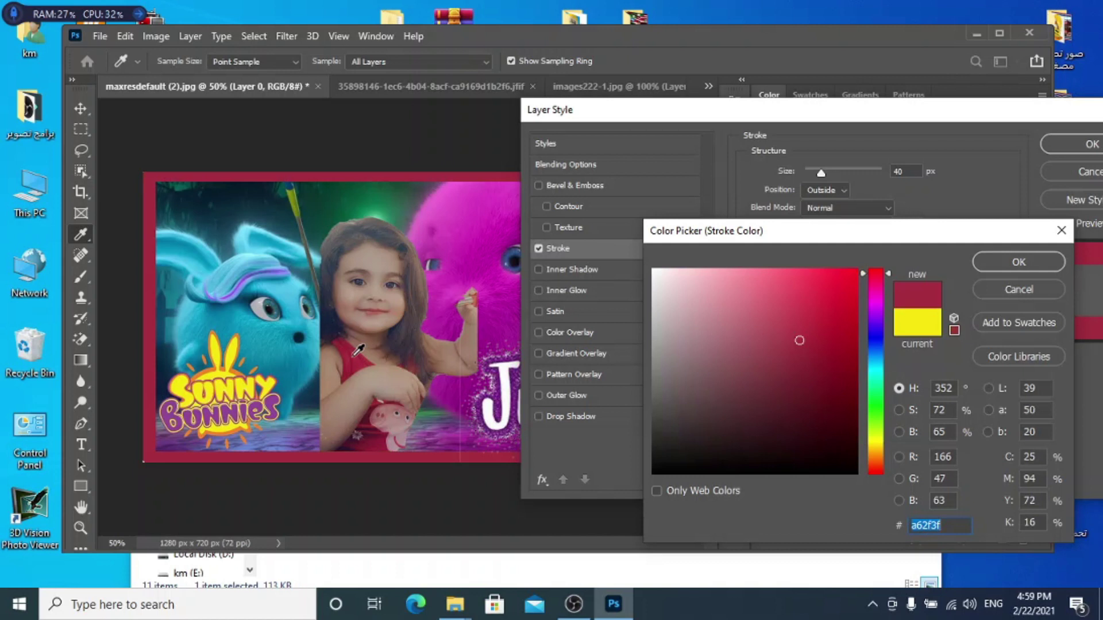
pyautogui.click(360, 350)
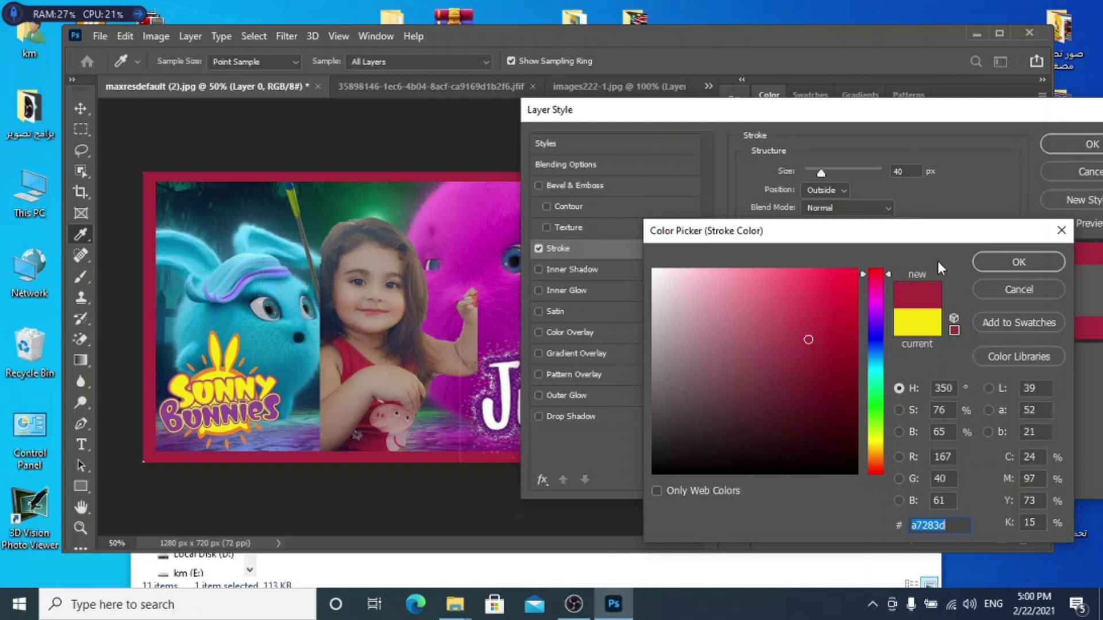
pyautogui.click(1017, 262)
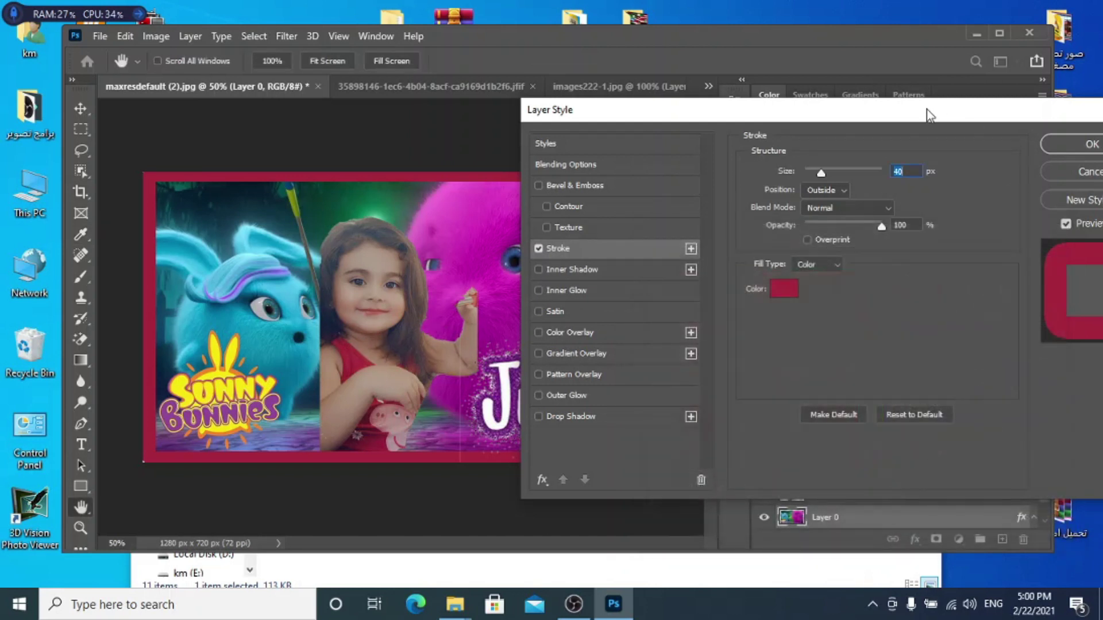
pyautogui.moveTo(926, 115); pyautogui.dragTo(748, 169)
pyautogui.click(927, 200)
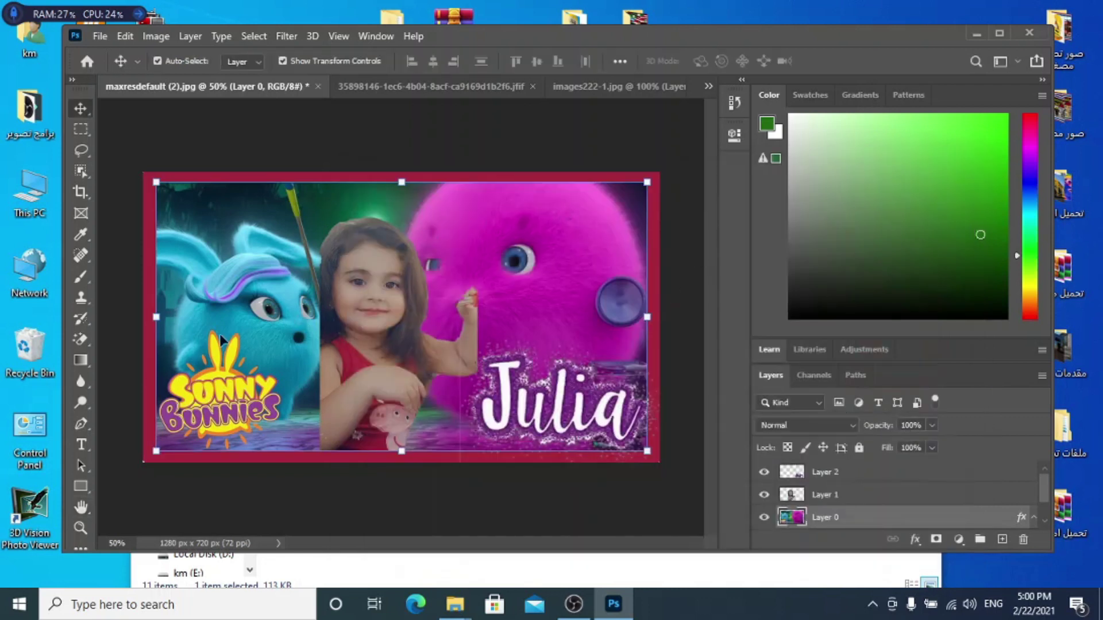
# Step: Stretch the background layer slightly outward at its left edge to 100.33% width
pyautogui.click(156, 317)
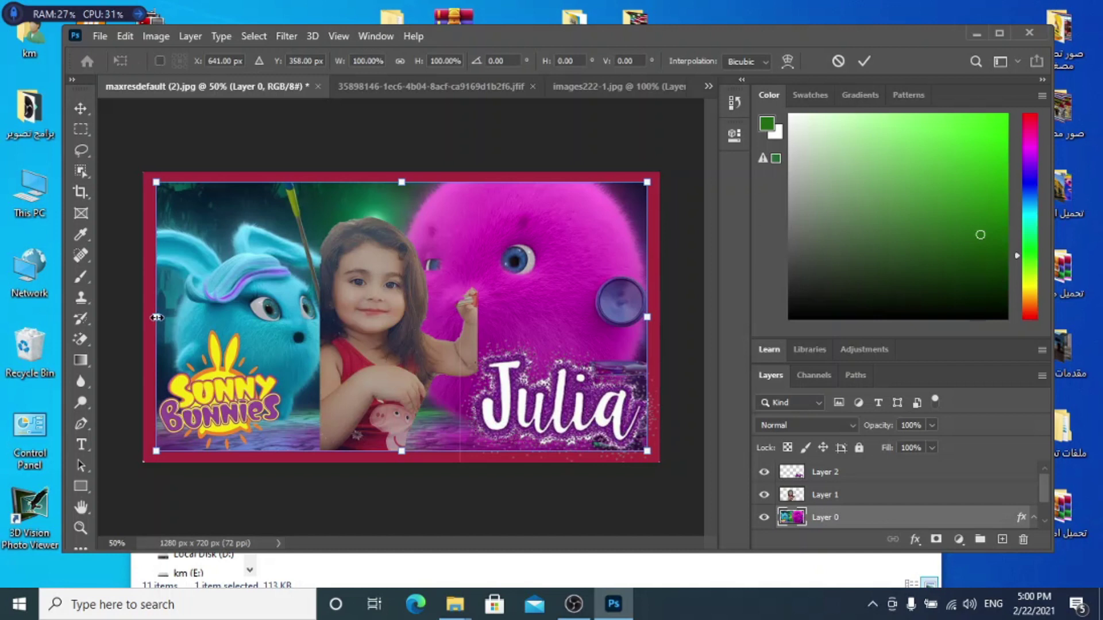
pyautogui.moveTo(157, 317); pyautogui.dragTo(155, 317)
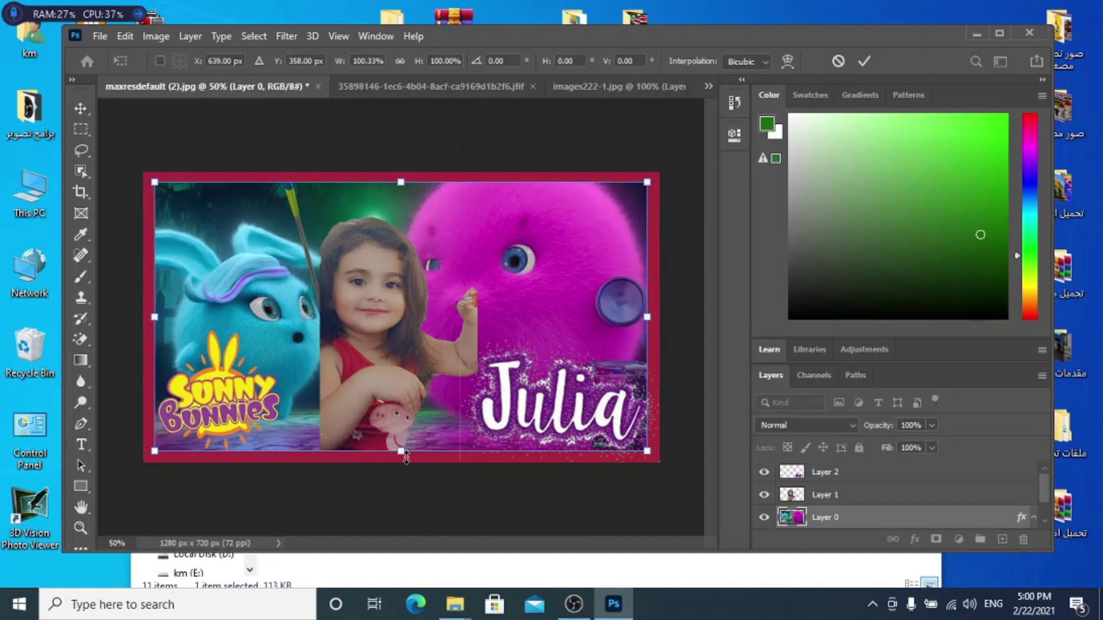
pyautogui.moveTo(401, 453); pyautogui.dragTo(401, 454)
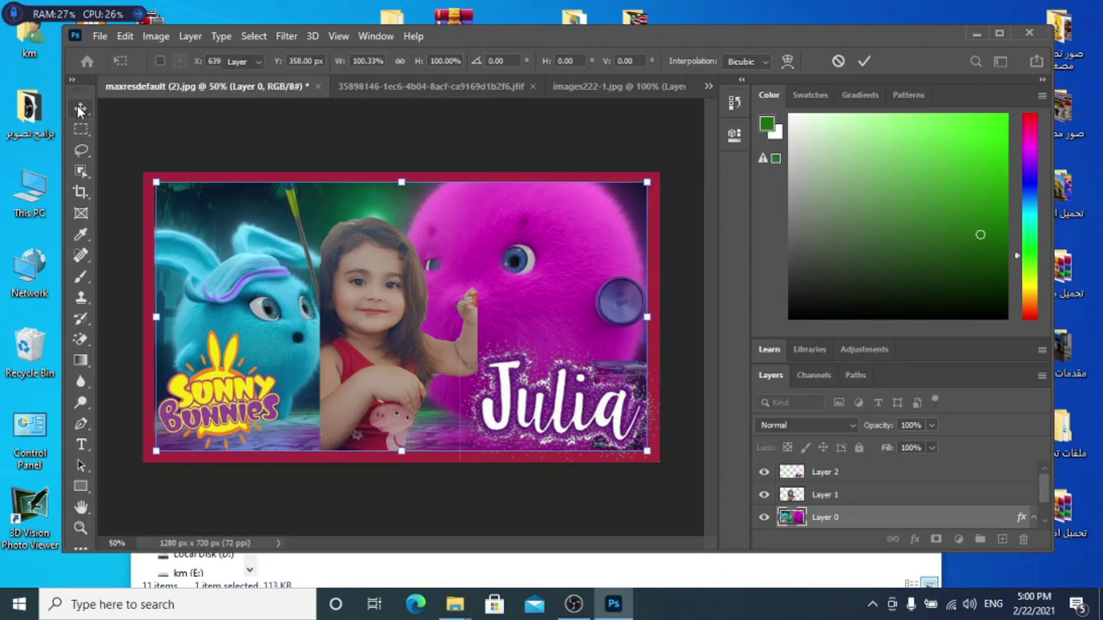
pyautogui.press('Return')
# Step: Move the name graphic slightly up and to the left so its glitter clears the frame
pyautogui.click(582, 409)
pyautogui.moveTo(582, 410); pyautogui.dragTo(576, 397)
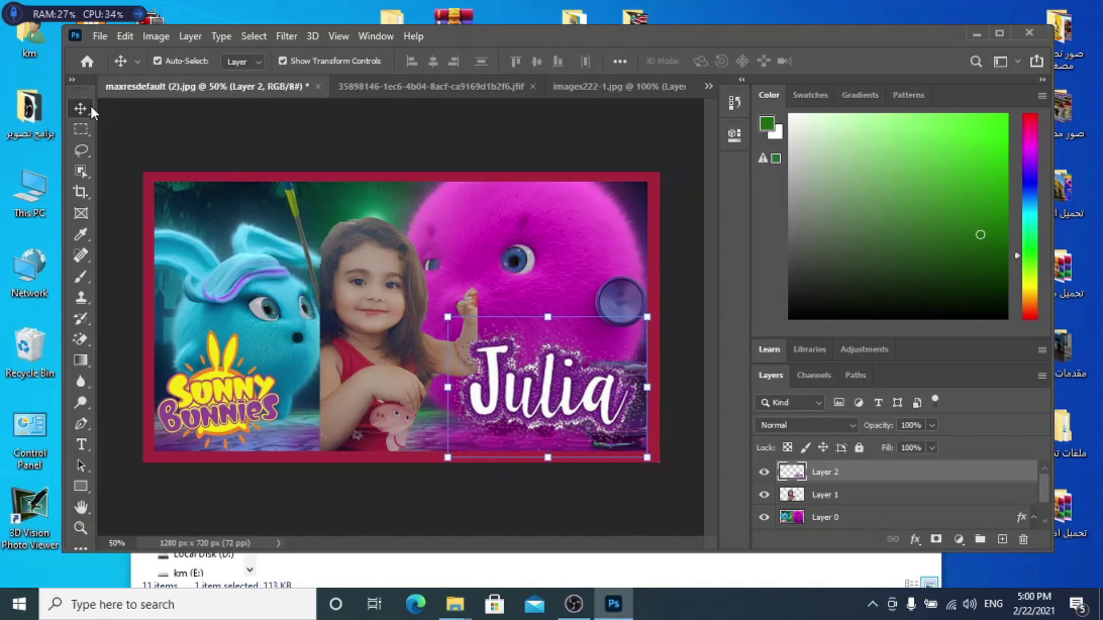
pyautogui.click(587, 266)
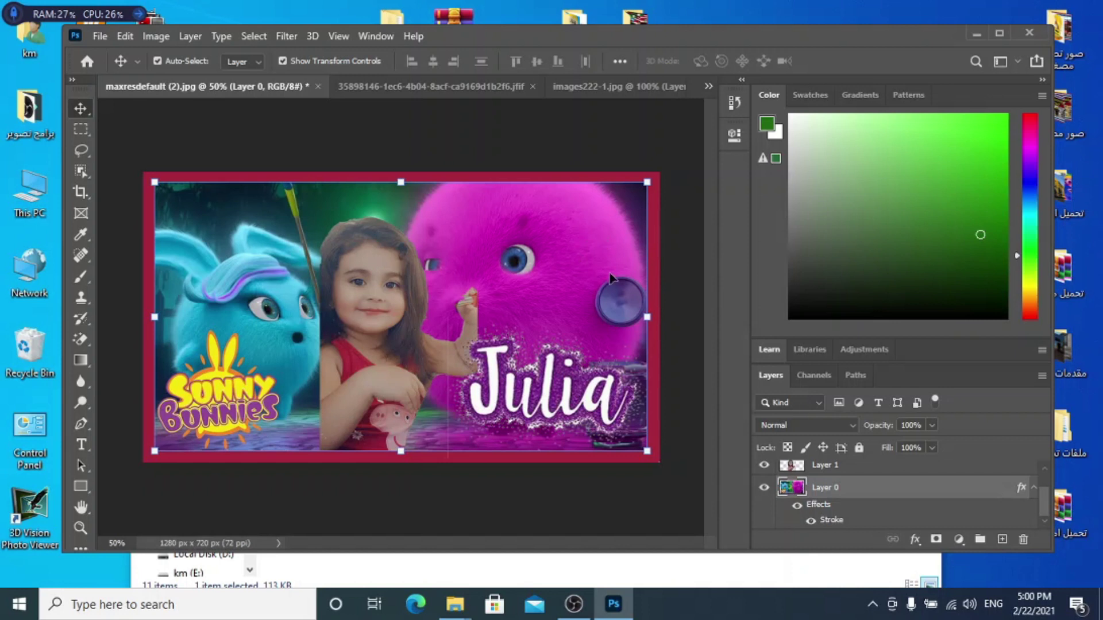
# Step: Start saving the finished design on the computer in the صور folder with JPEG as the file format
pyautogui.click(98, 35)
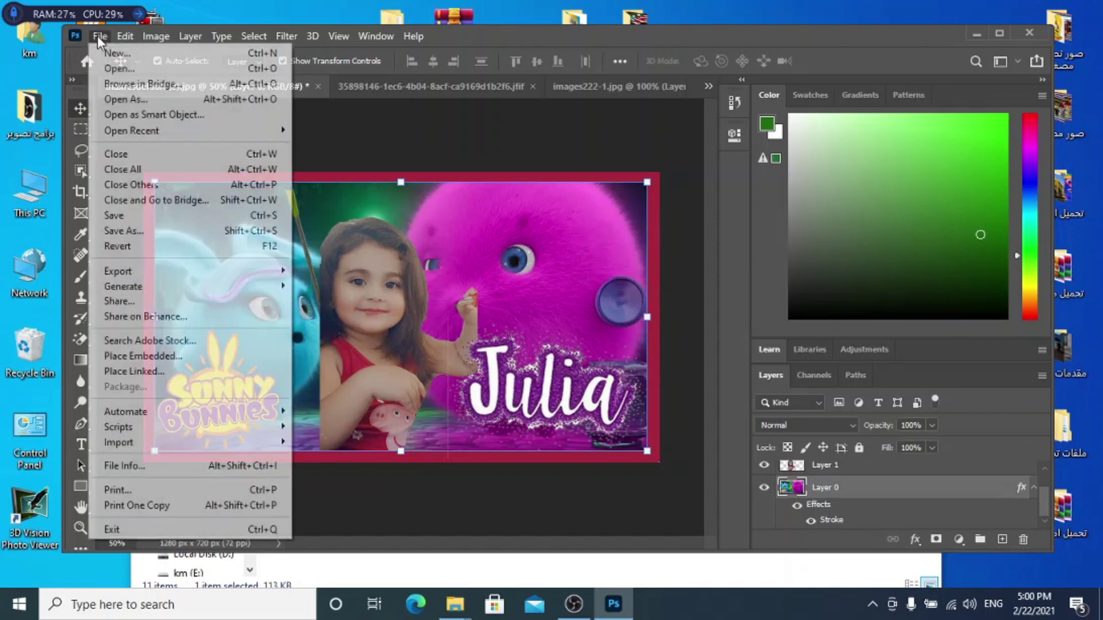
pyautogui.click(115, 216)
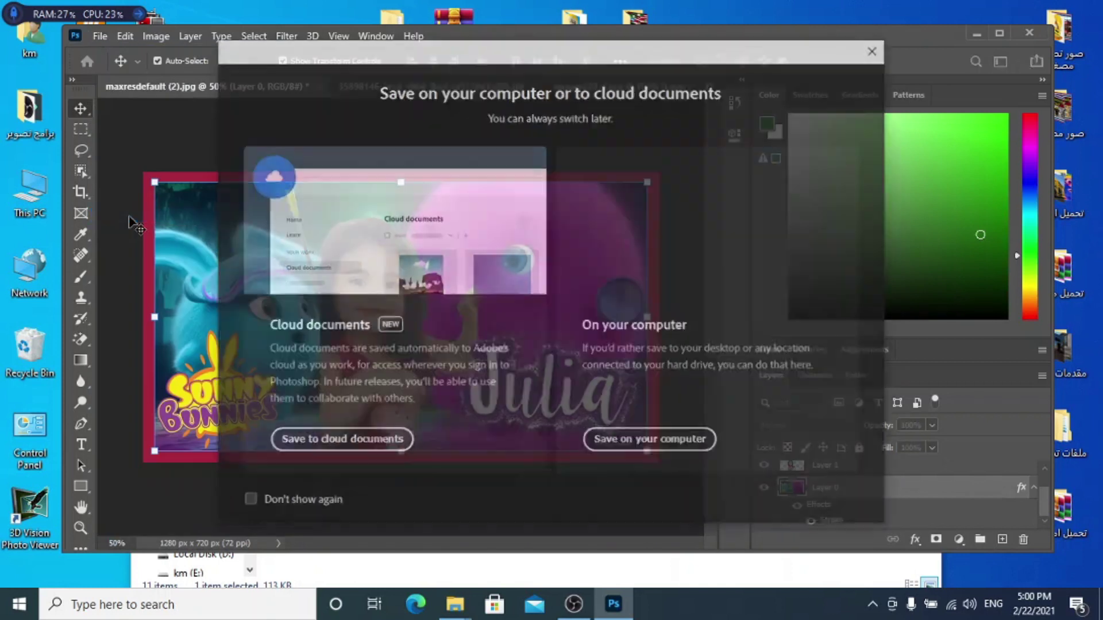
pyautogui.click(665, 444)
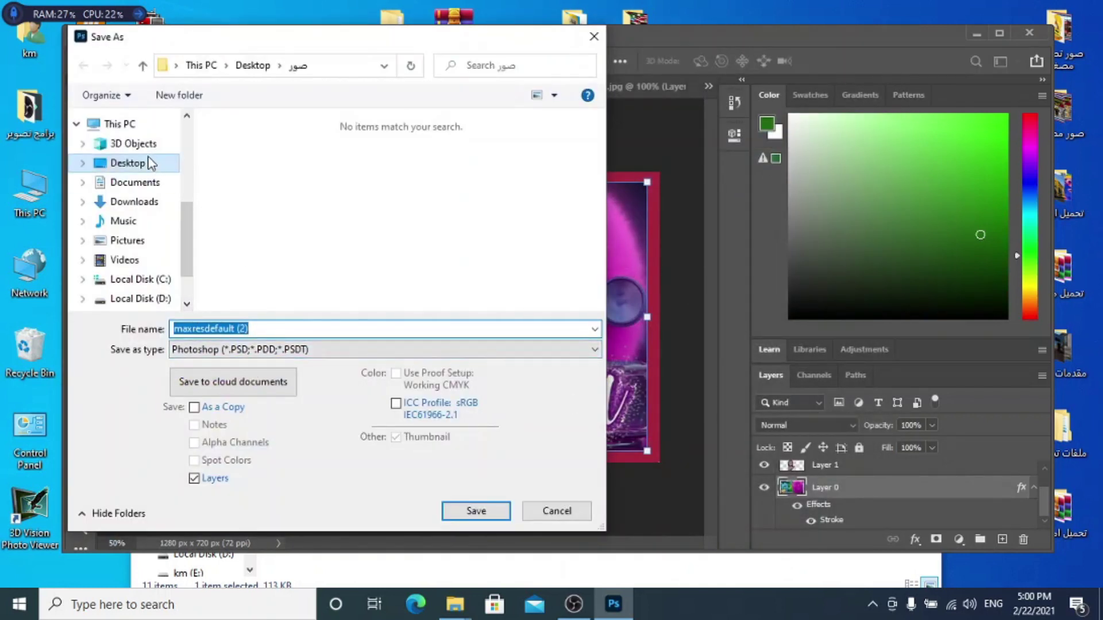
pyautogui.click(272, 350)
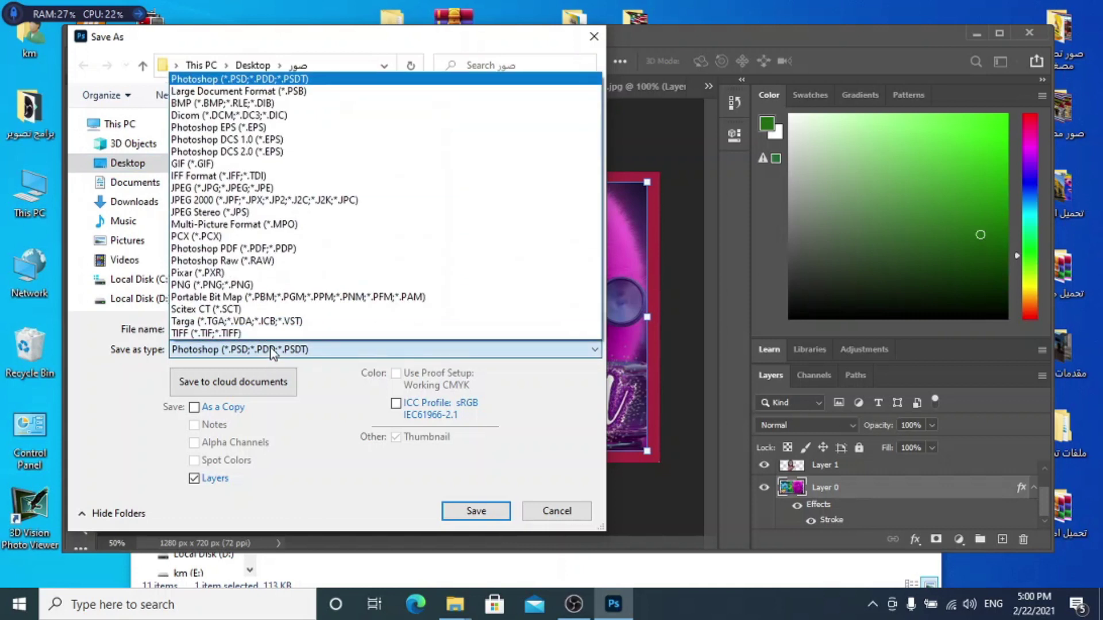
pyautogui.click(250, 187)
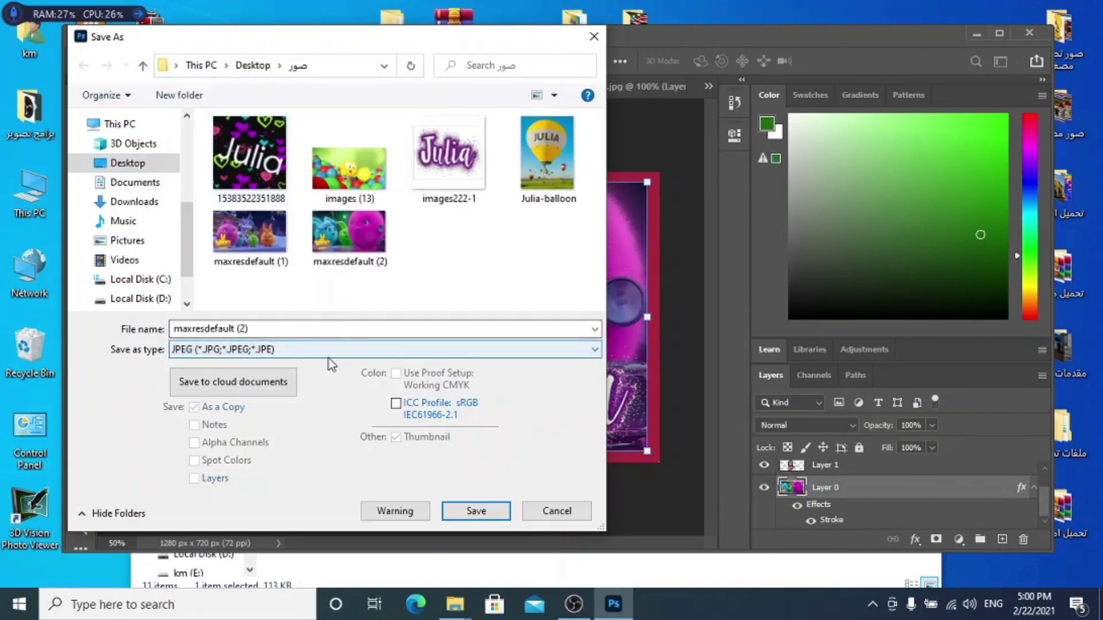
# Step: Name the JPEG file with the girl's first name in Arabic and save it, accepting the JPEG options
pyautogui.click(240, 327)
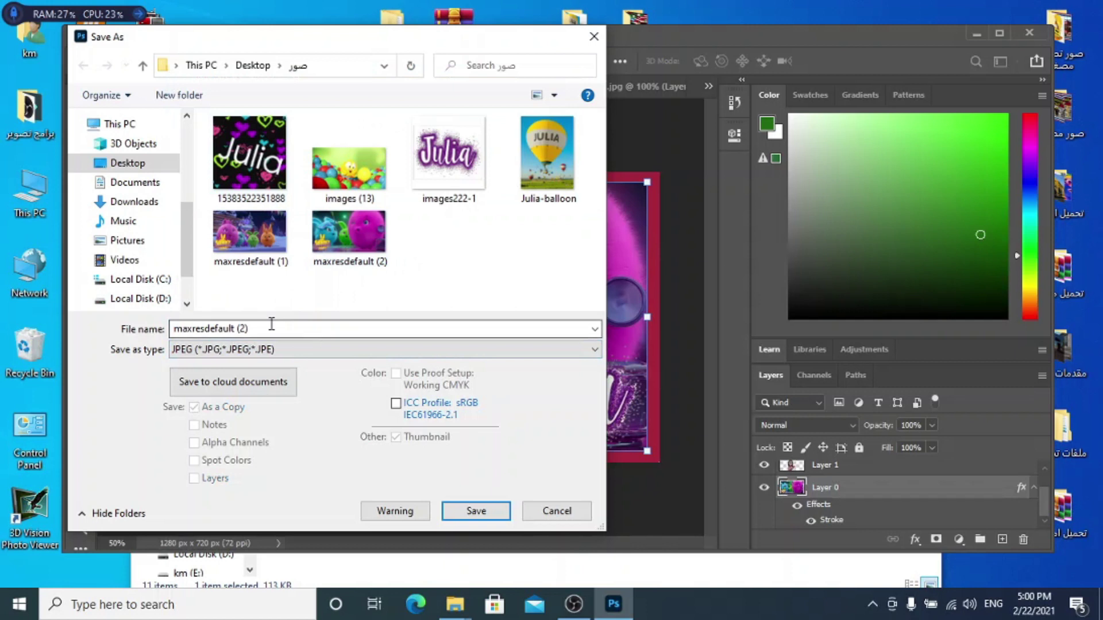
pyautogui.doubleClick(256, 330)
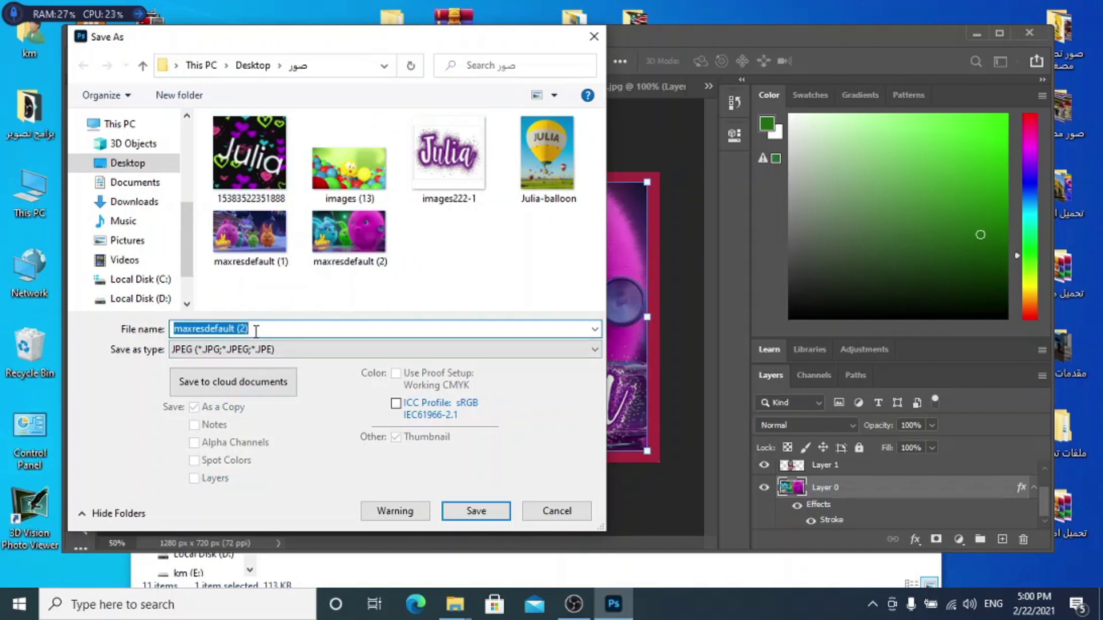
pyautogui.press('BackSpace')
pyautogui.write('[,gd')
pyautogui.press('BackSpace')
pyautogui.press('BackSpace')
pyautogui.press('BackSpace')
pyautogui.press('BackSpace')
pyautogui.hotkey('alt', 'shift')
pyautogui.write('جولي')
pyautogui.click(483, 511)
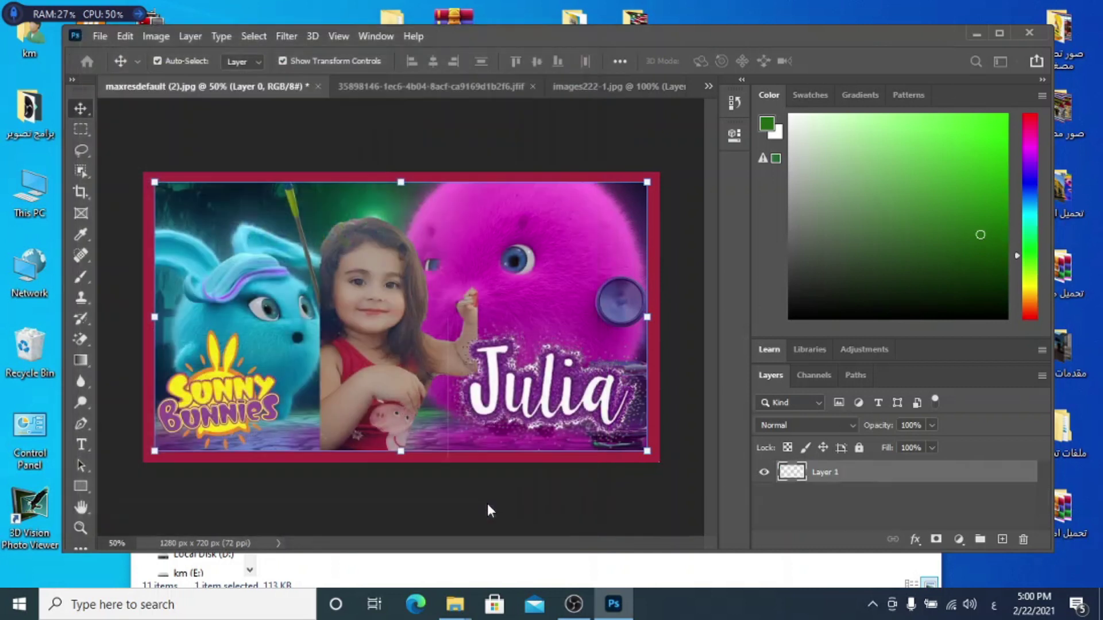
pyautogui.click(643, 126)
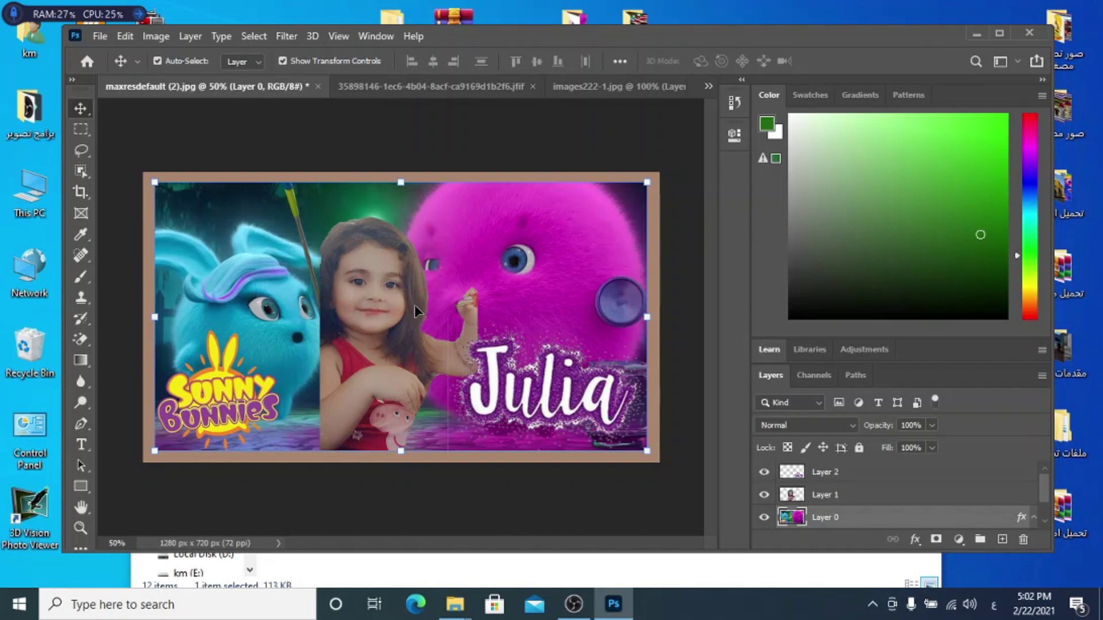
# Step: Open the winter Sunny Bunnies image maxresdefault (1).jpg and paste the copied name graphic onto it
pyautogui.click(98, 36)
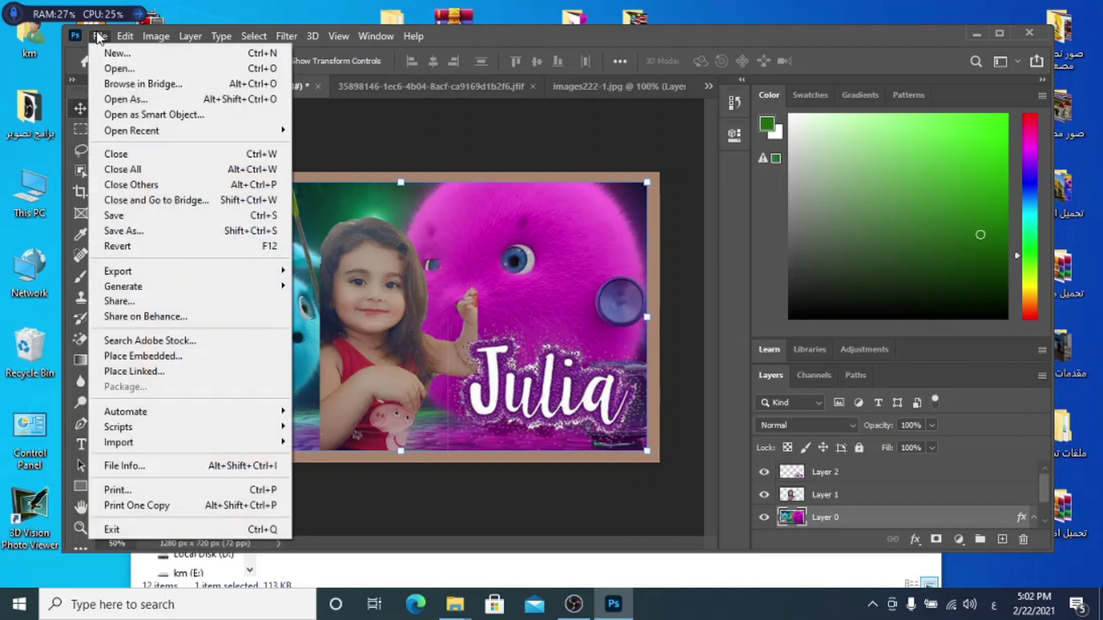
pyautogui.click(133, 69)
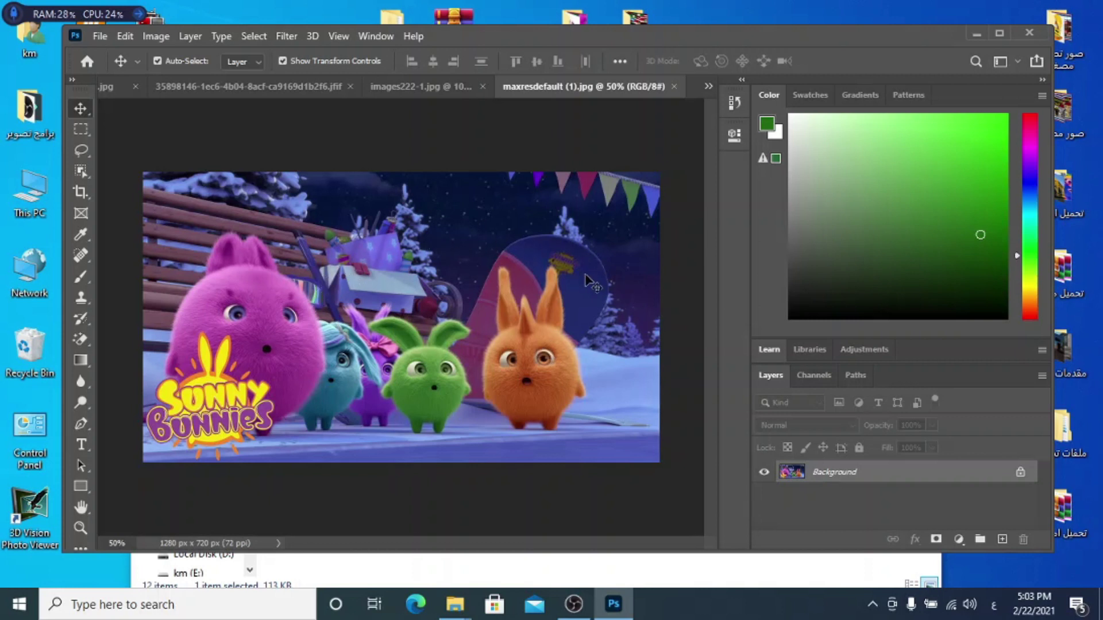
pyautogui.hotkey('ctrl', 'v')
# Step: Scale the pasted name graphic to 326.67% width and 260% height and place it above the bunnies
pyautogui.hotkey('ctrl', 't')
pyautogui.moveTo(314, 262); pyautogui.dragTo(284, 266)
pyautogui.moveTo(423, 298); pyautogui.dragTo(423, 343)
pyautogui.moveTo(422, 230); pyautogui.dragTo(417, 162)
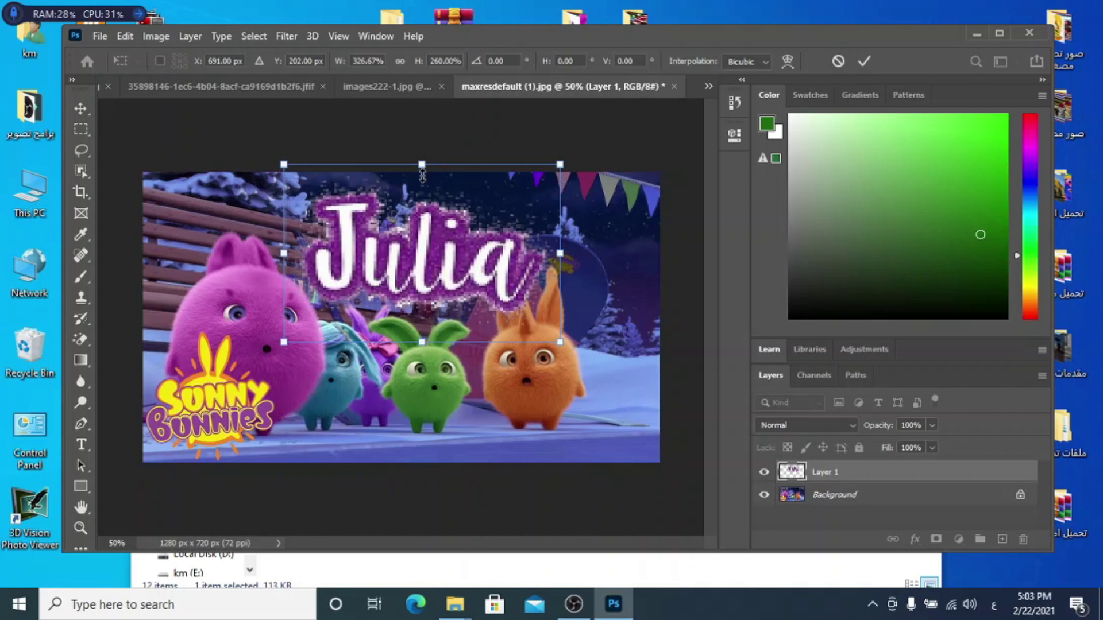
pyautogui.moveTo(427, 228); pyautogui.dragTo(423, 225)
pyautogui.press('Return')
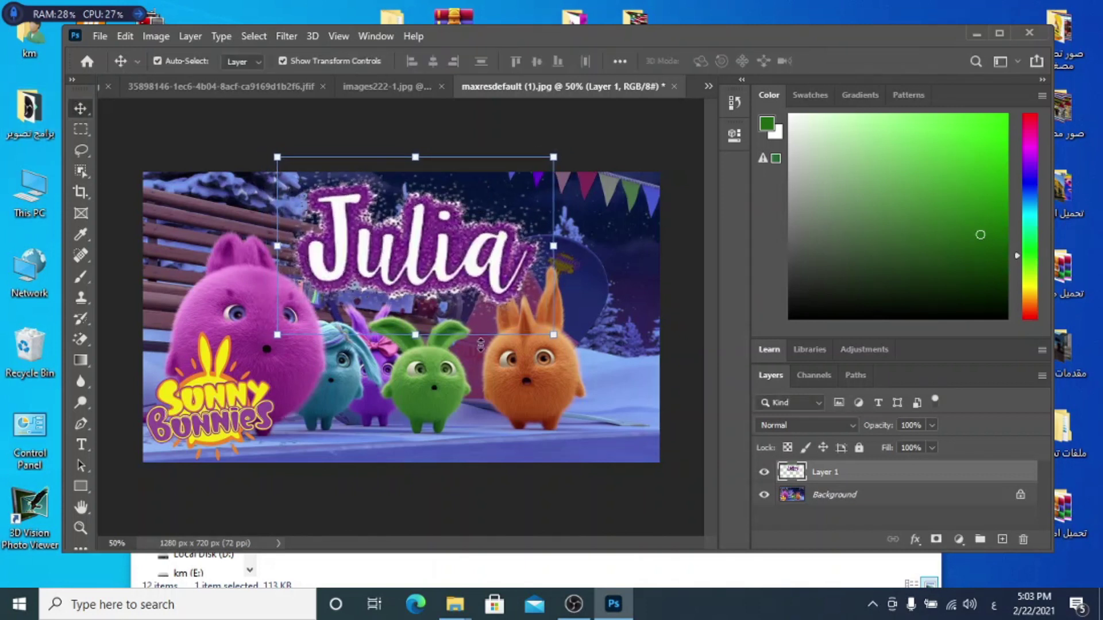
# Step: Nudge the name graphic slightly left and down over the winter scene and deselect it
pyautogui.click(632, 425)
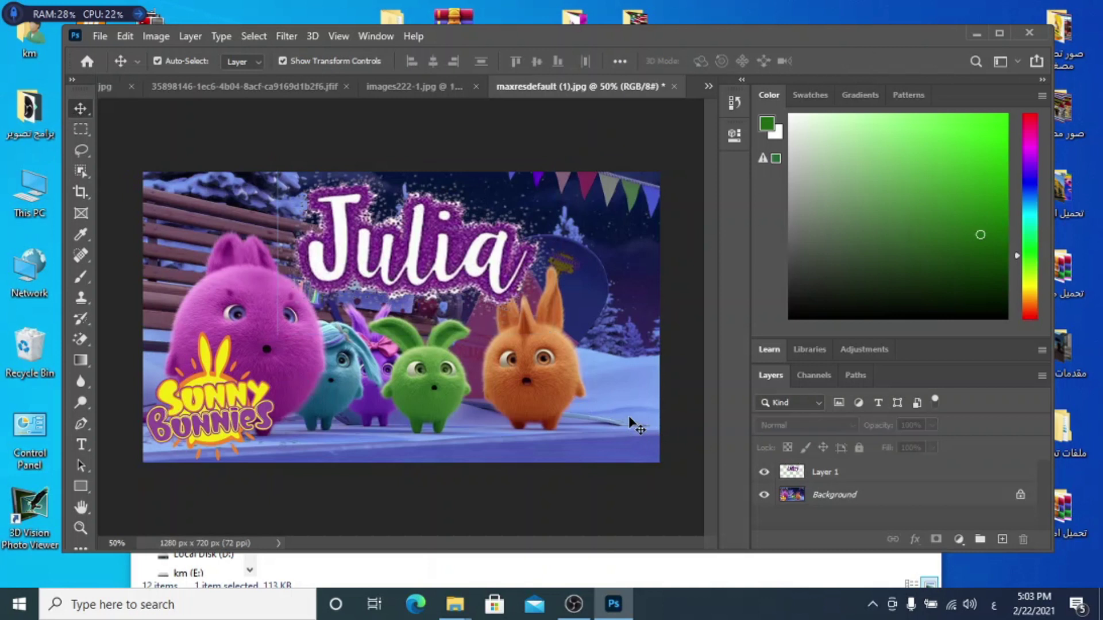
pyautogui.click(386, 244)
pyautogui.moveTo(386, 245); pyautogui.dragTo(382, 248)
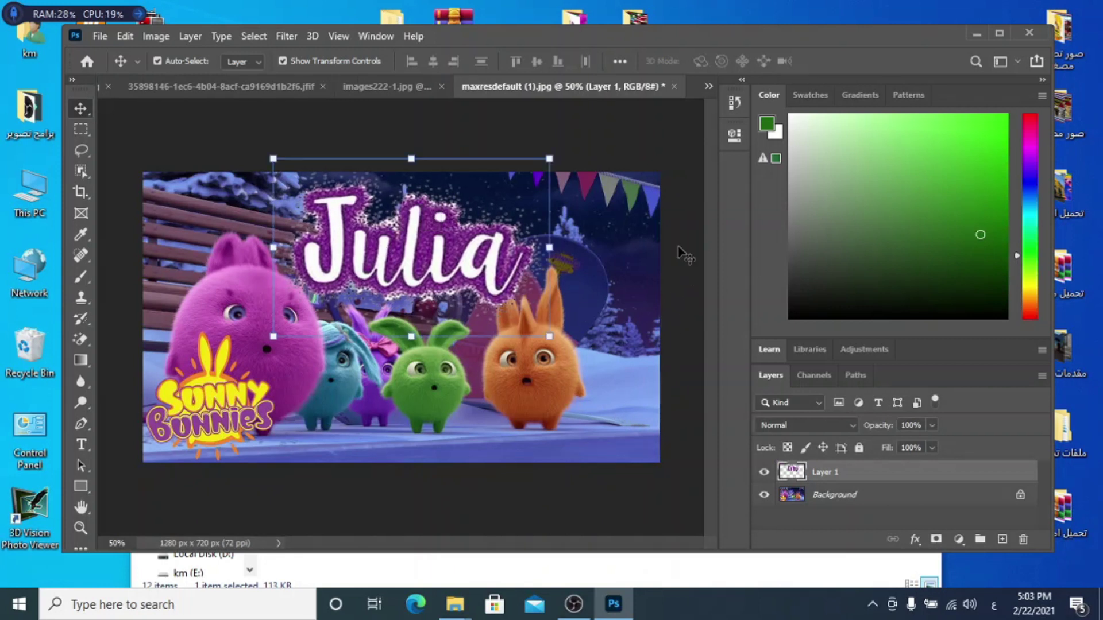
pyautogui.click(612, 223)
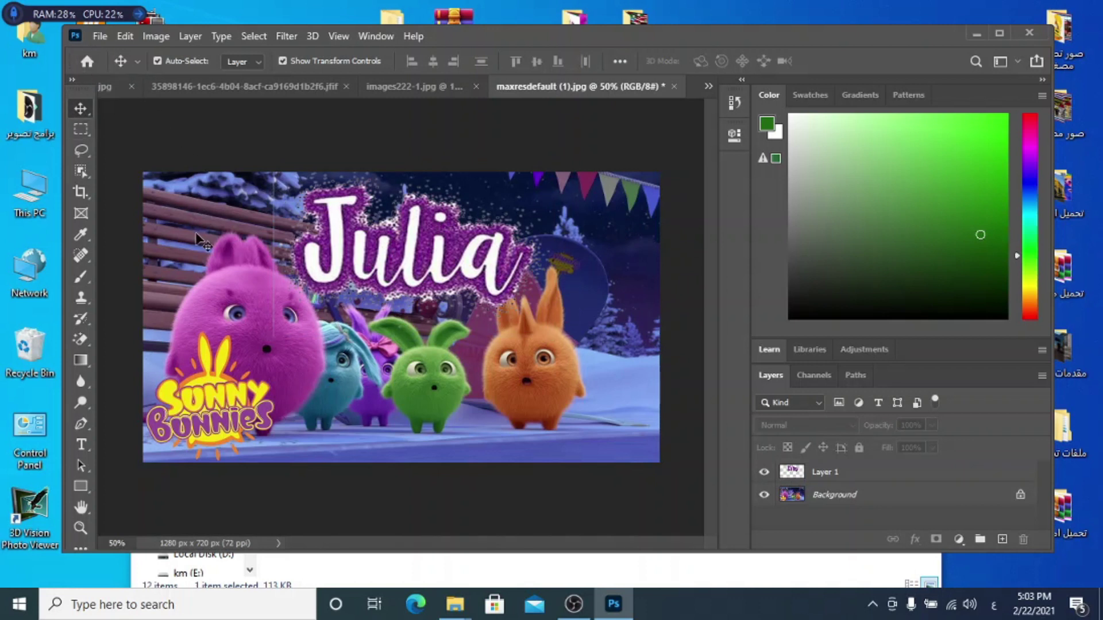
# Step: Save the winter scene to the computer as a JPEG named 2, accepting the JPEG options at maximum quality 12
pyautogui.click(95, 36)
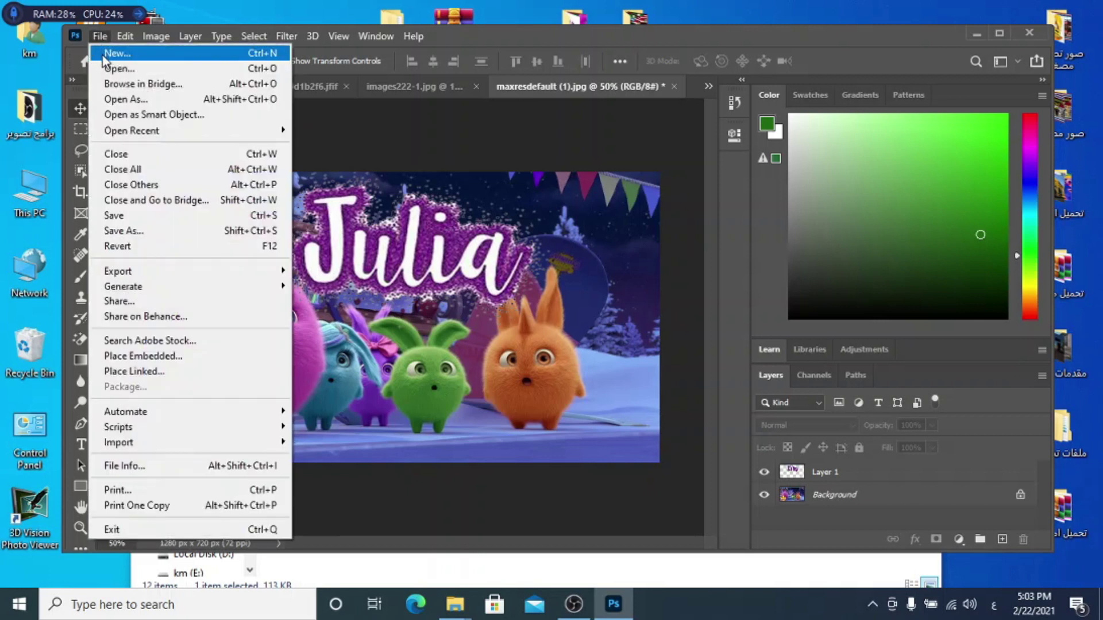
pyautogui.click(144, 216)
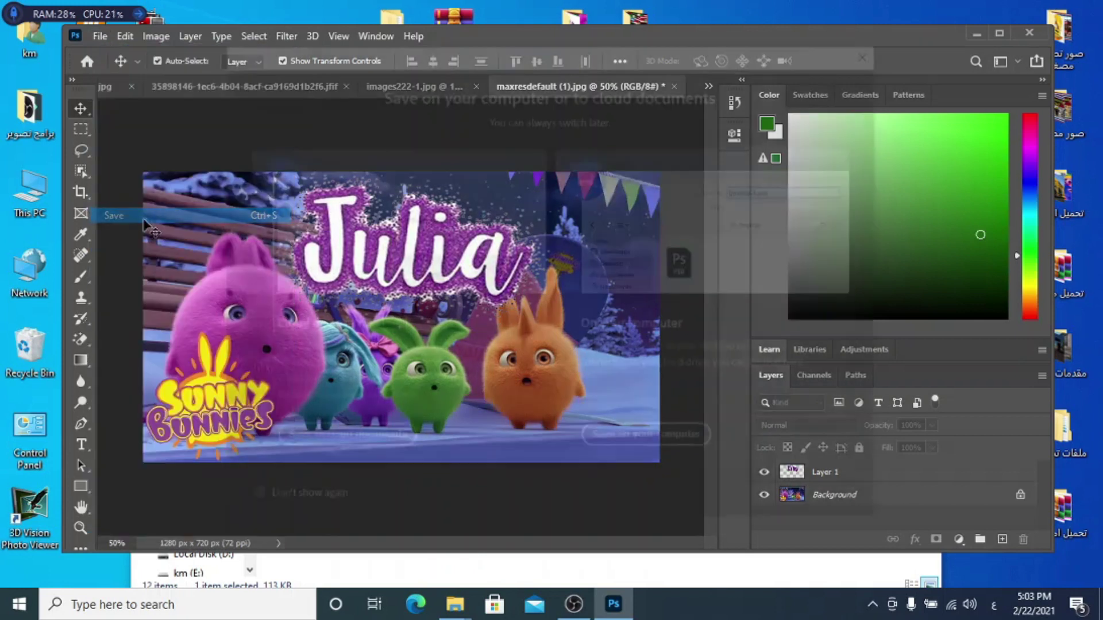
pyautogui.click(669, 446)
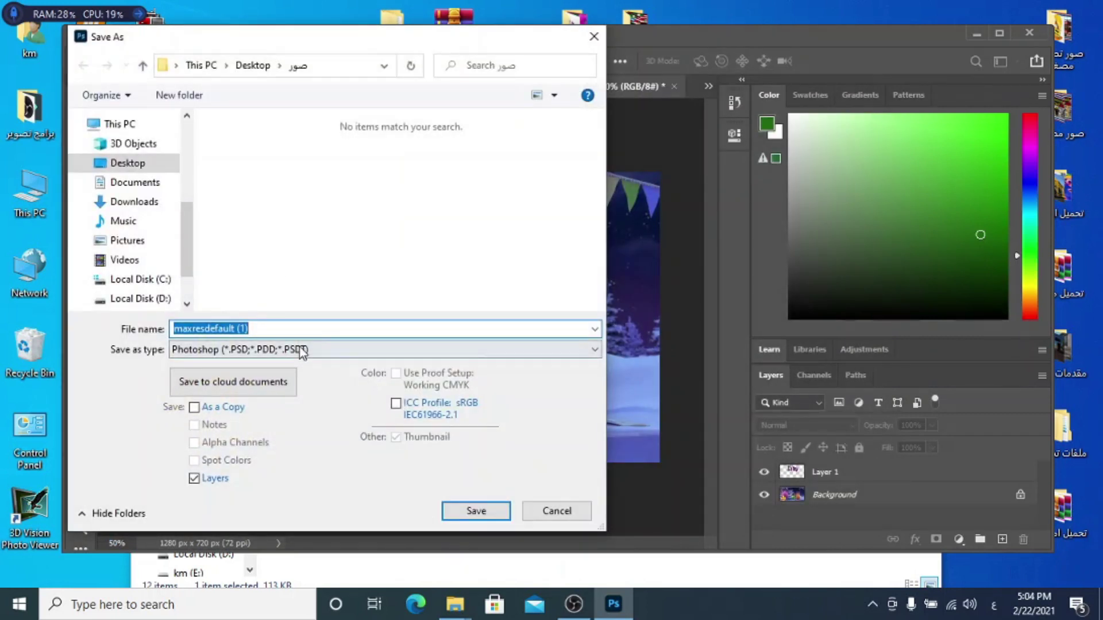
pyautogui.click(359, 348)
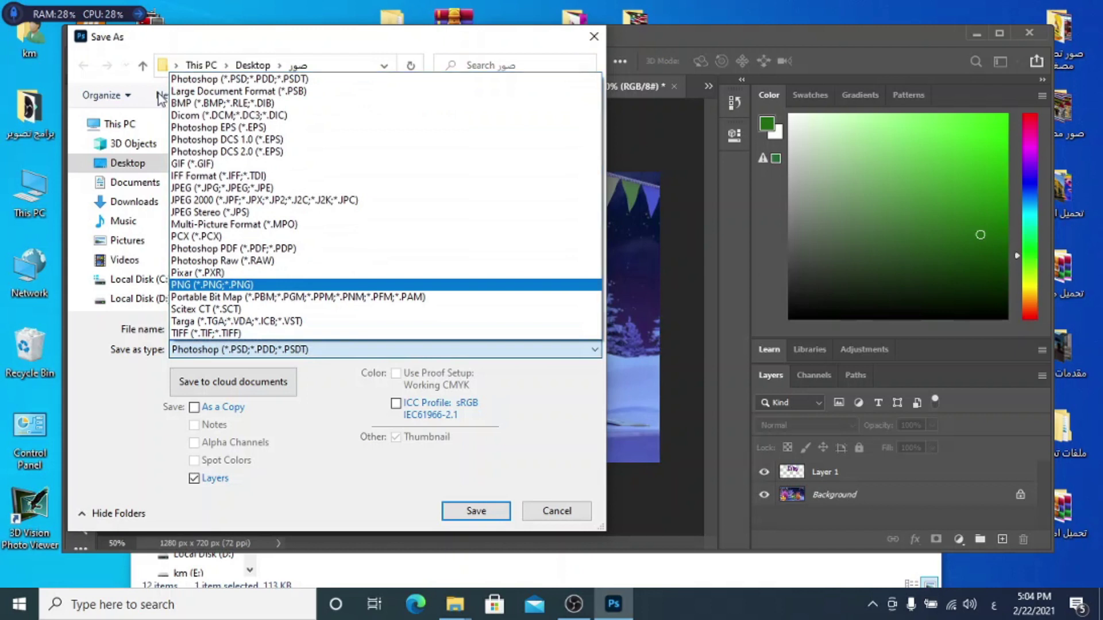
pyautogui.click(282, 188)
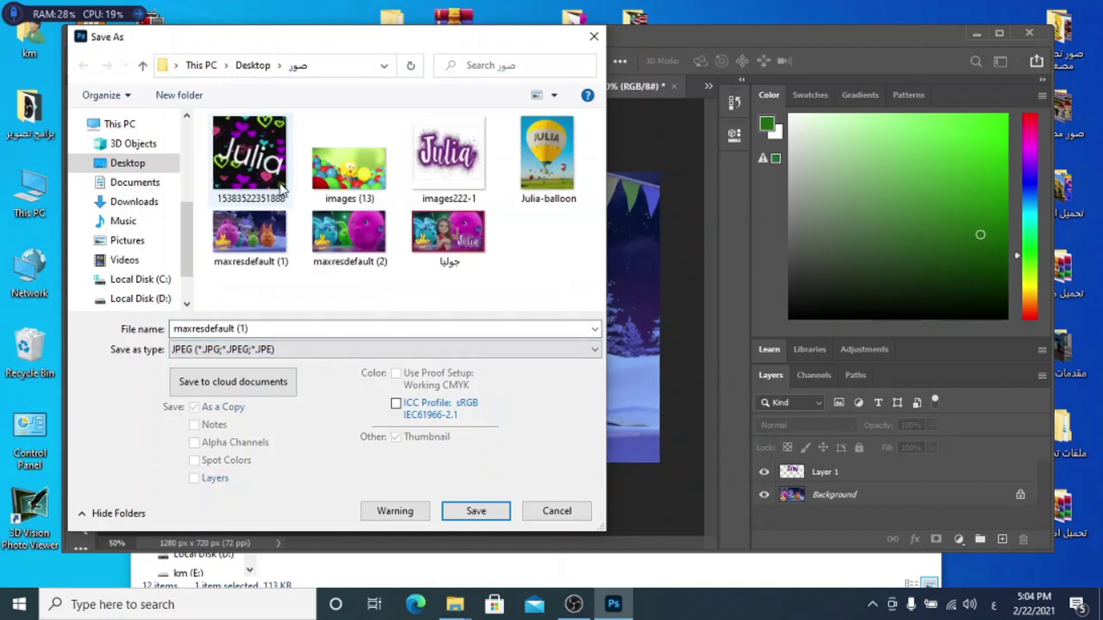
pyautogui.click(277, 329)
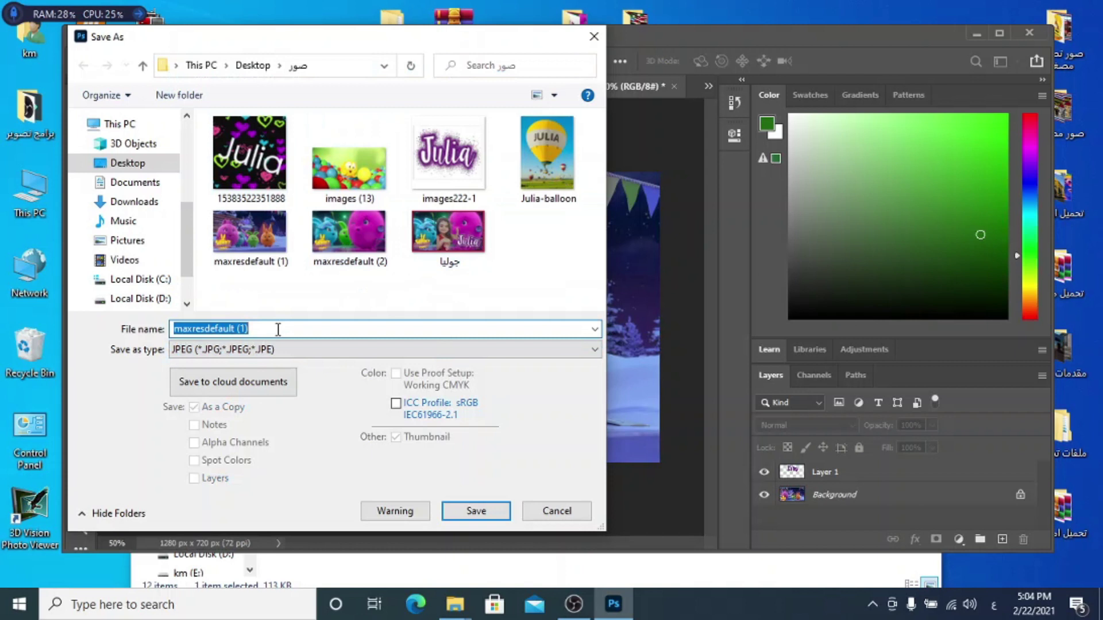
pyautogui.write('2')
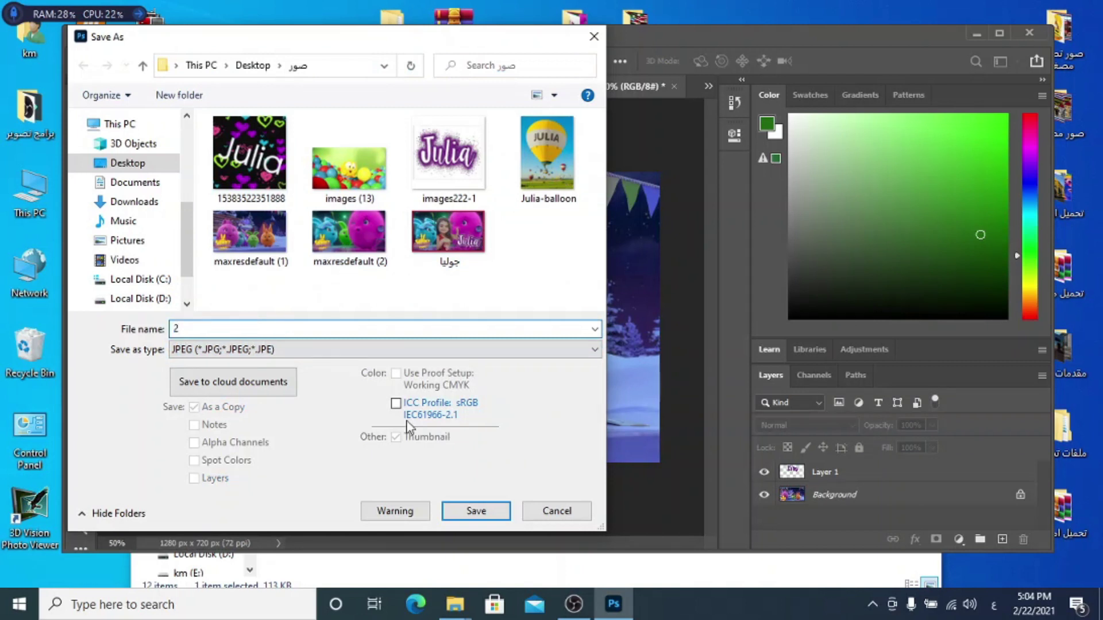
pyautogui.click(485, 511)
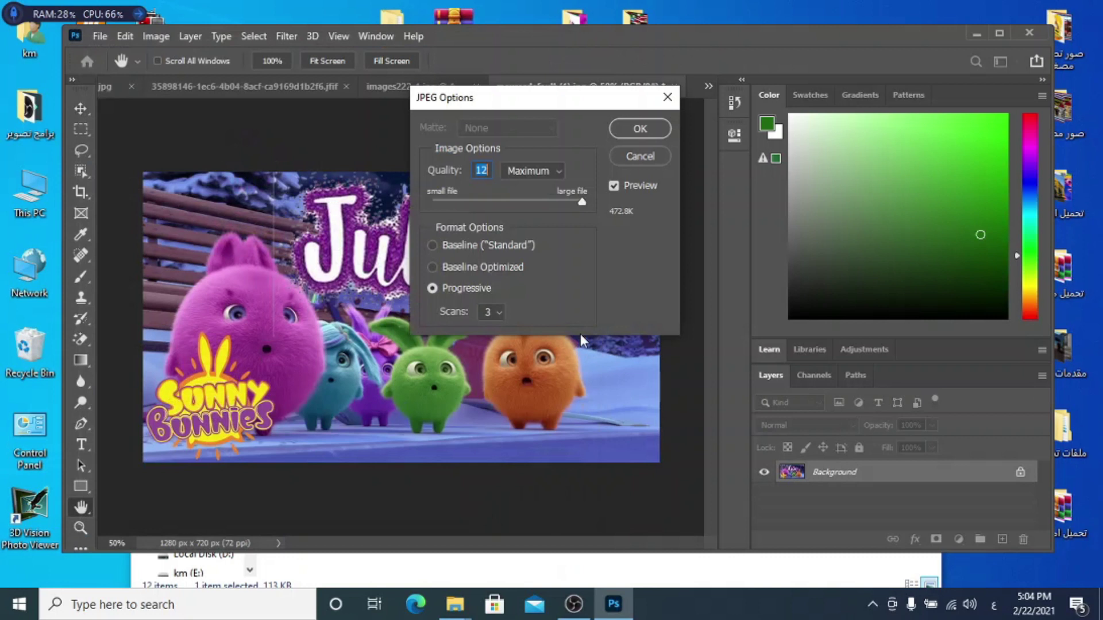
pyautogui.click(630, 134)
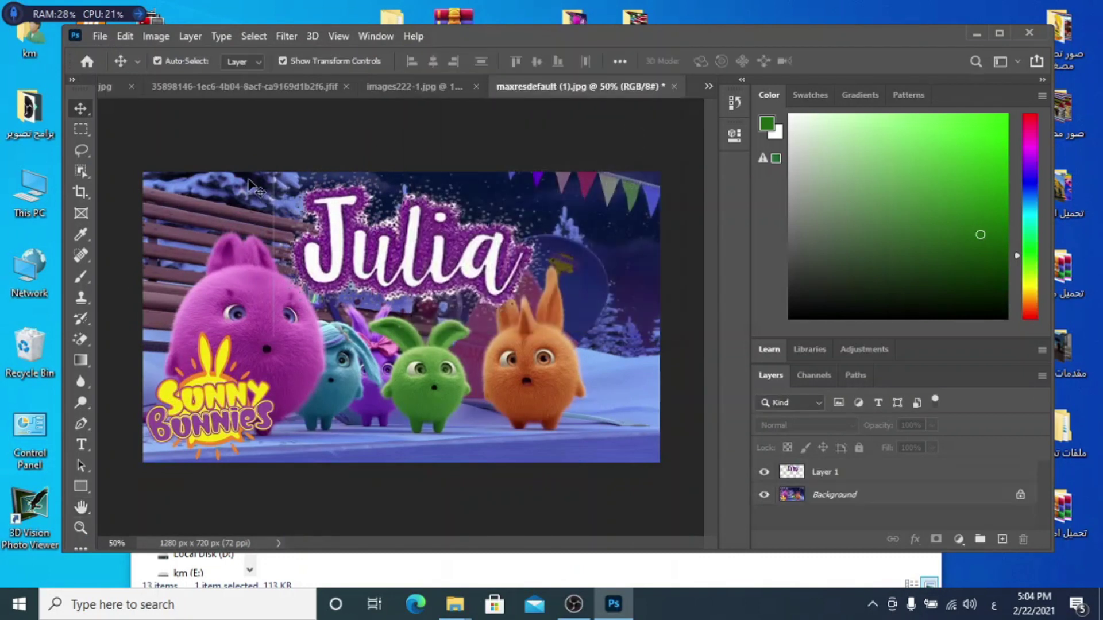
# Step: Open the birthday photo 7e0416c8-3ca2-40df-85ad-223d3a398f26 and the hot-air balloon image from the same folder
pyautogui.click(99, 36)
pyautogui.click(105, 67)
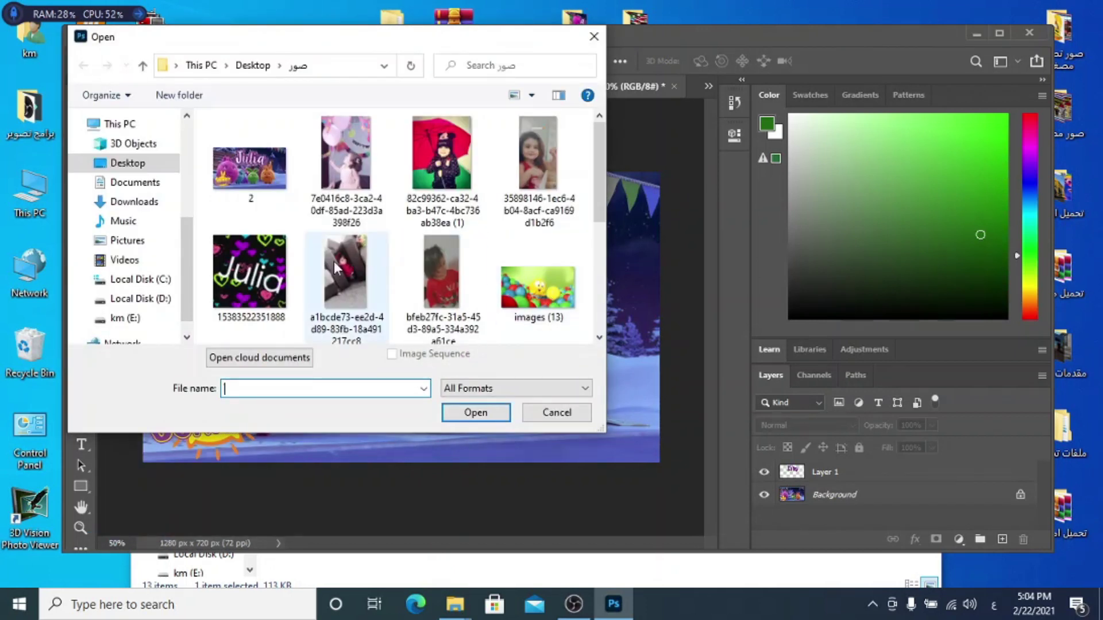
pyautogui.doubleClick(348, 135)
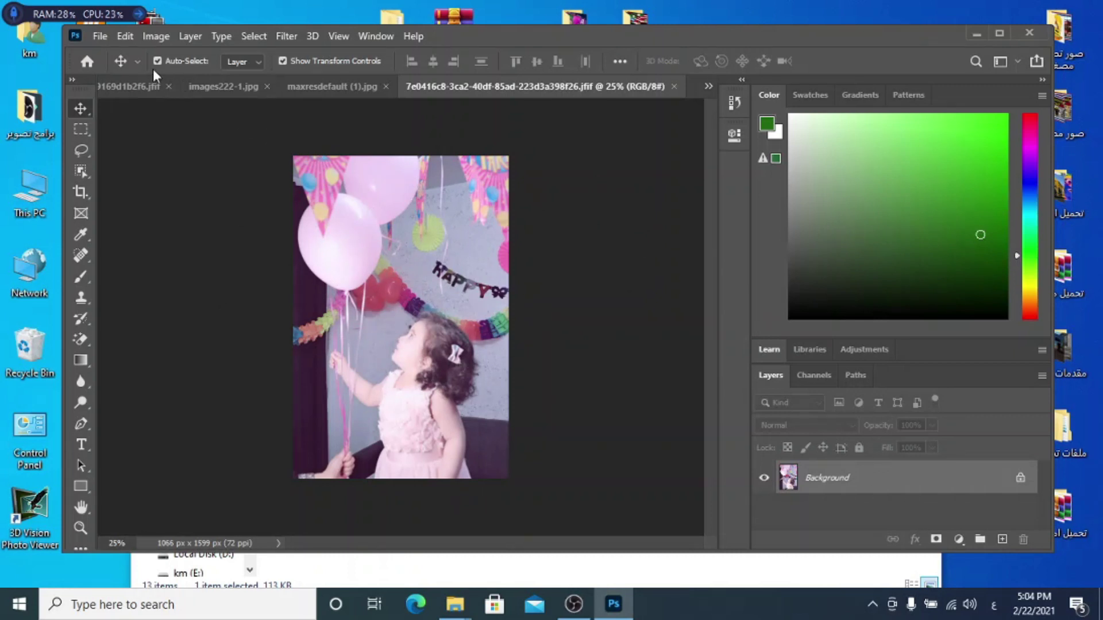
pyautogui.click(101, 39)
pyautogui.click(115, 65)
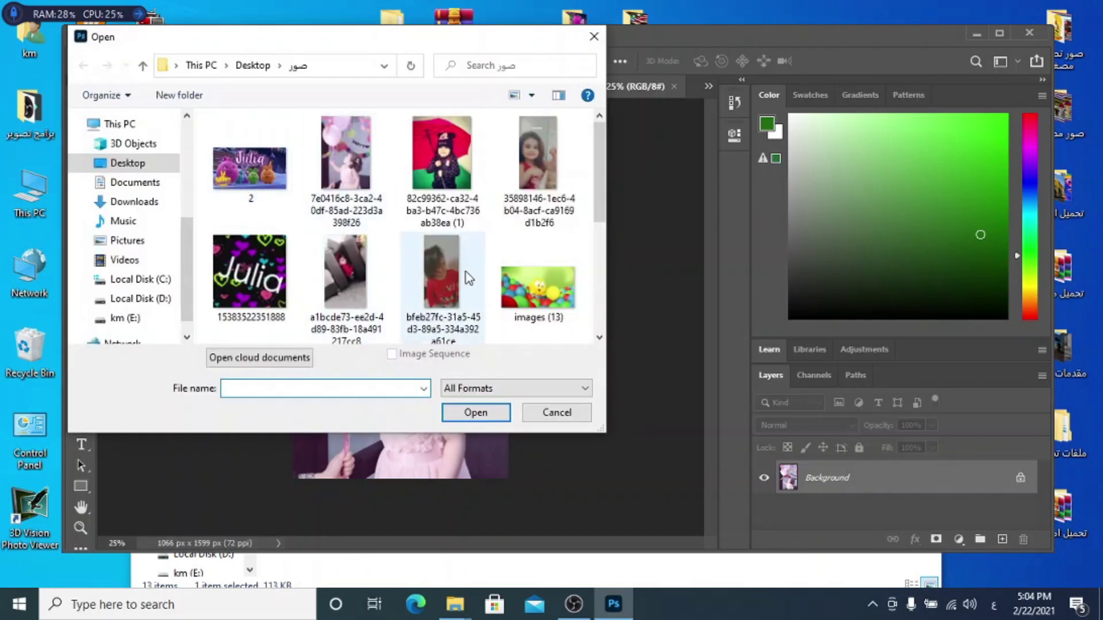
pyautogui.scroll(-2, 338, 233)
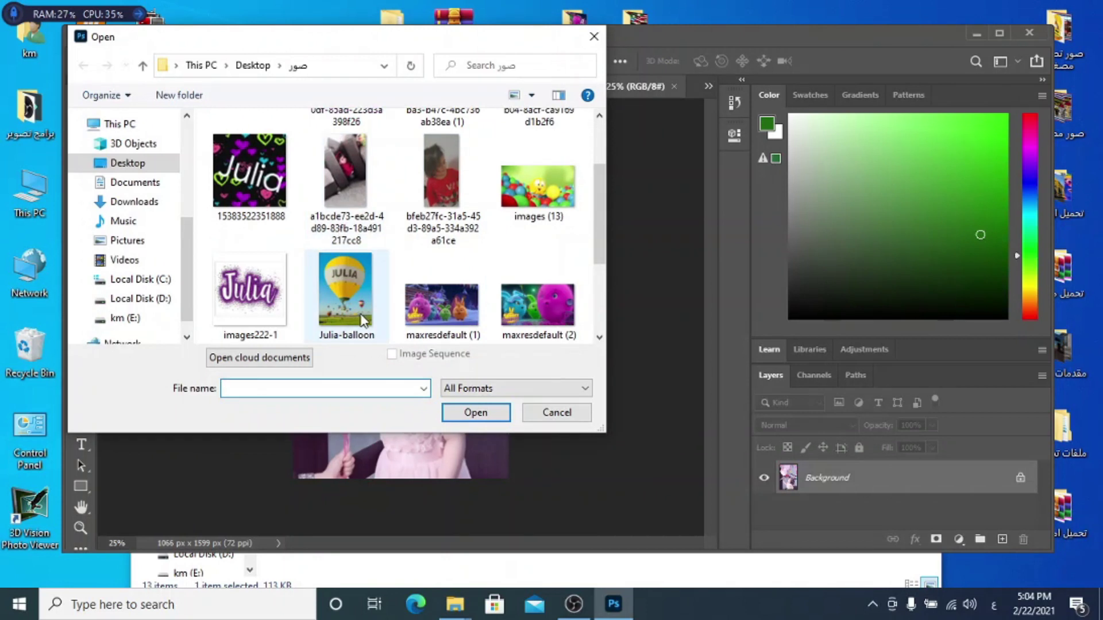
pyautogui.doubleClick(363, 320)
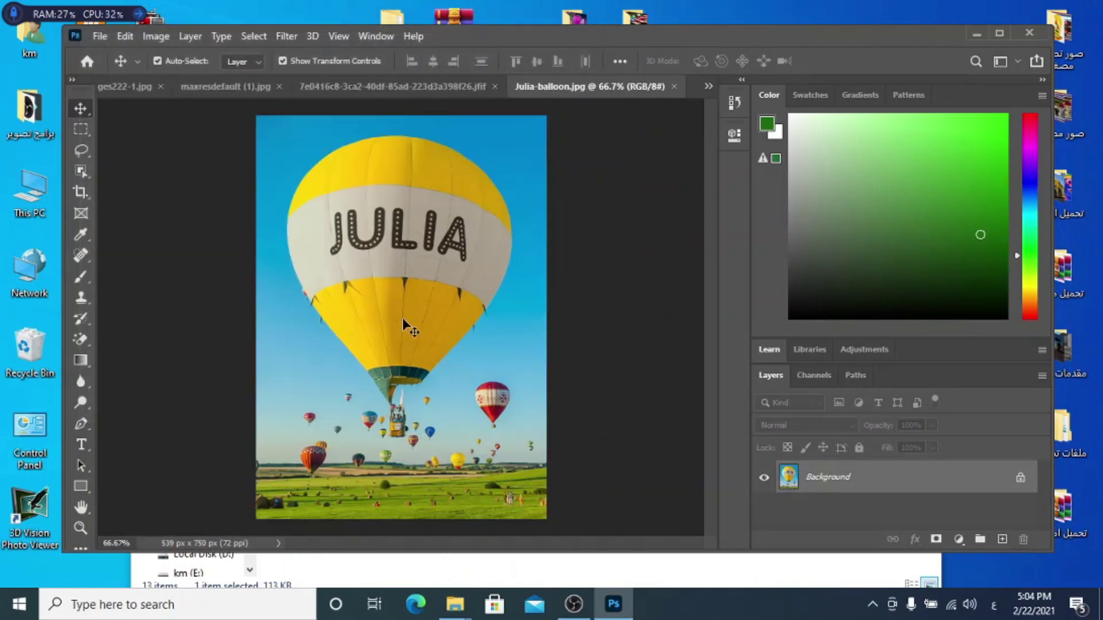
# Step: Cut out the large yellow balloon with the Object Selection tool and paste it into the girl's birthday photo
pyautogui.click(81, 171)
pyautogui.moveTo(530, 122); pyautogui.dragTo(268, 436)
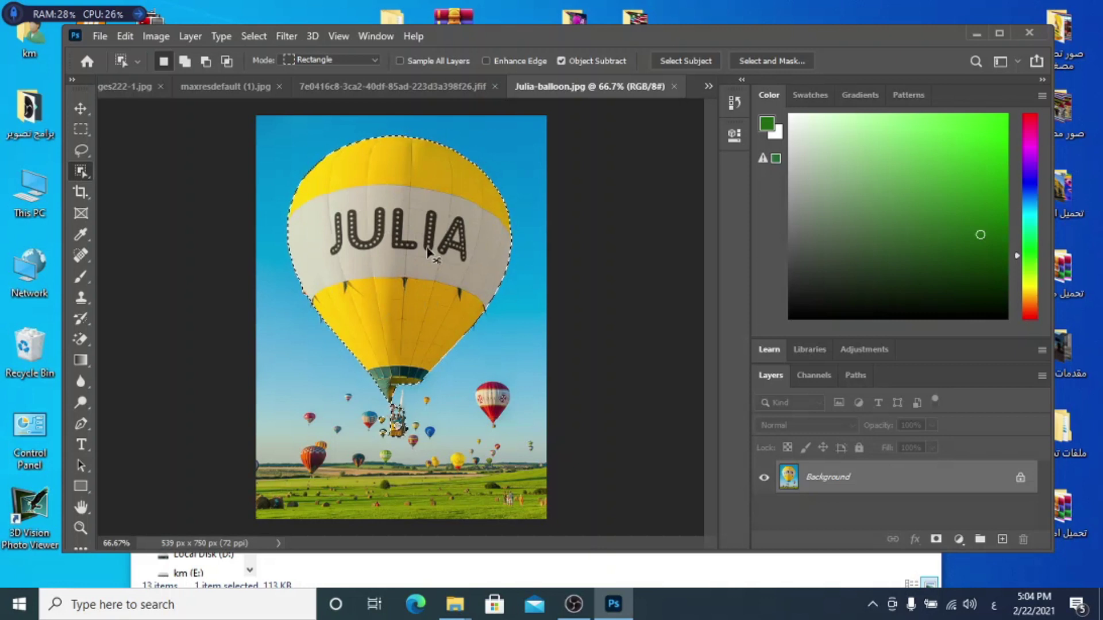
pyautogui.press('BackSpace')
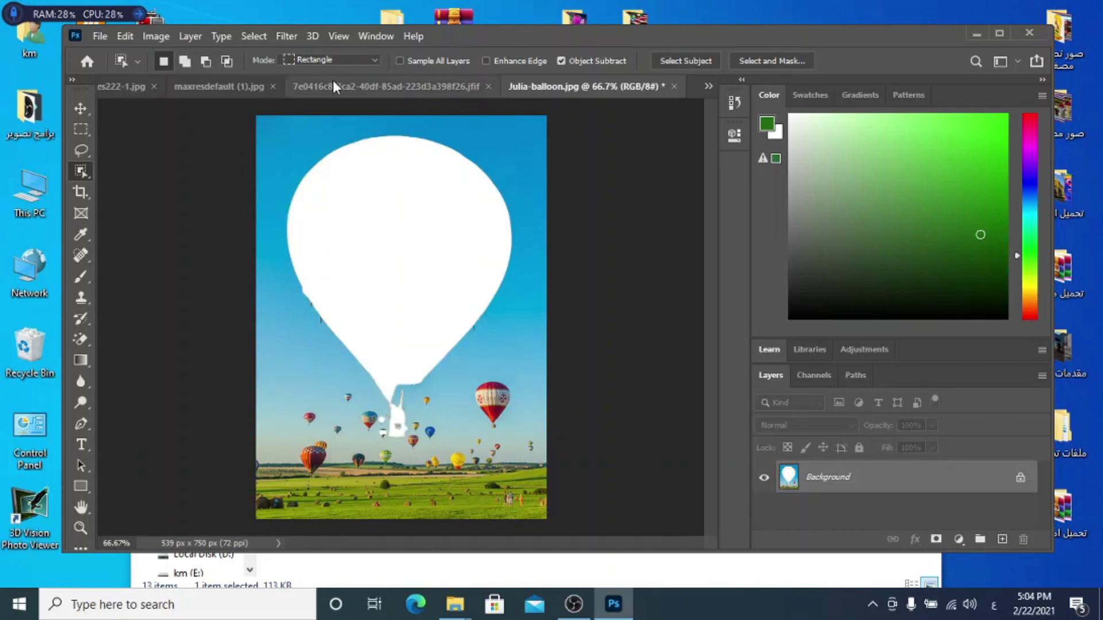
pyautogui.click(400, 87)
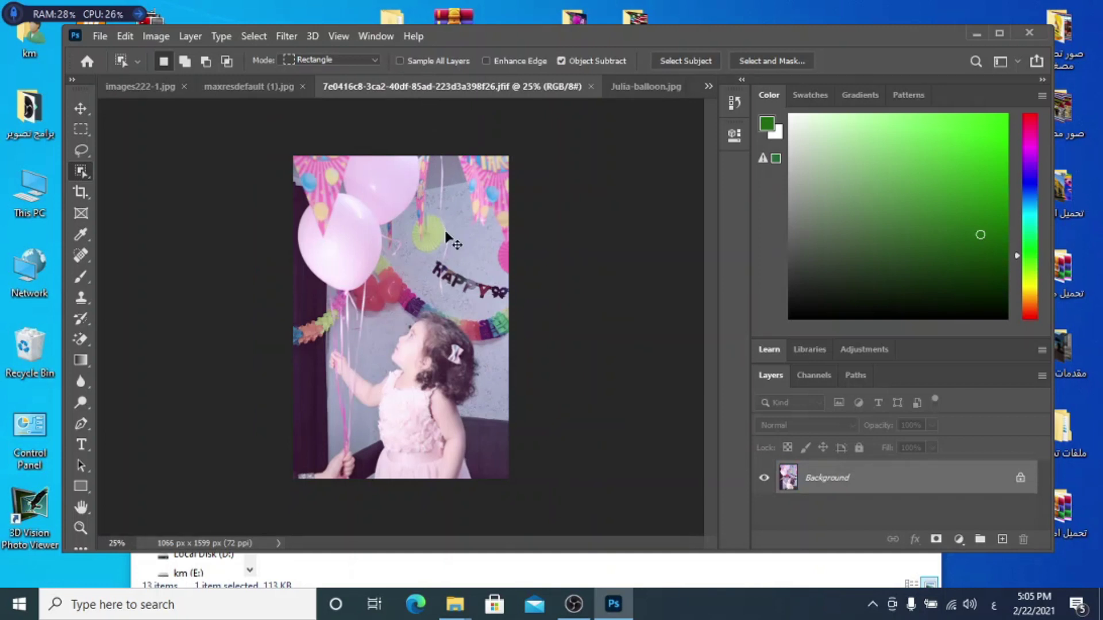
pyautogui.moveTo(445, 236); pyautogui.dragTo(446, 236)
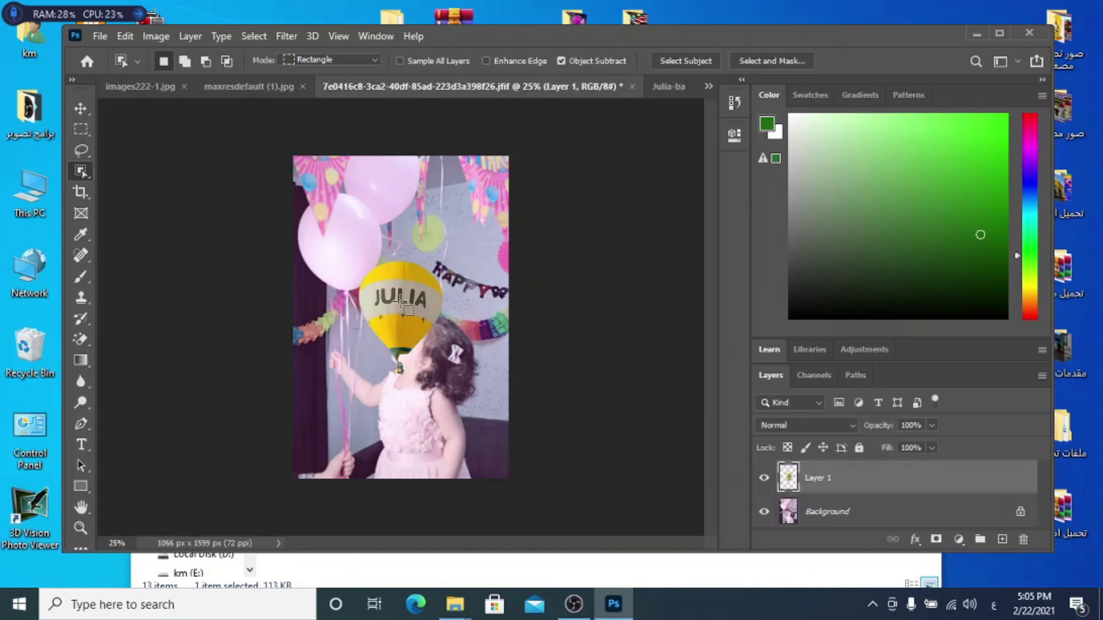
# Step: Place the pasted balloon directly above the girl's raised hand, over the lower pink balloon, and deselect it
pyautogui.click(80, 108)
pyautogui.moveTo(409, 316); pyautogui.dragTo(337, 290)
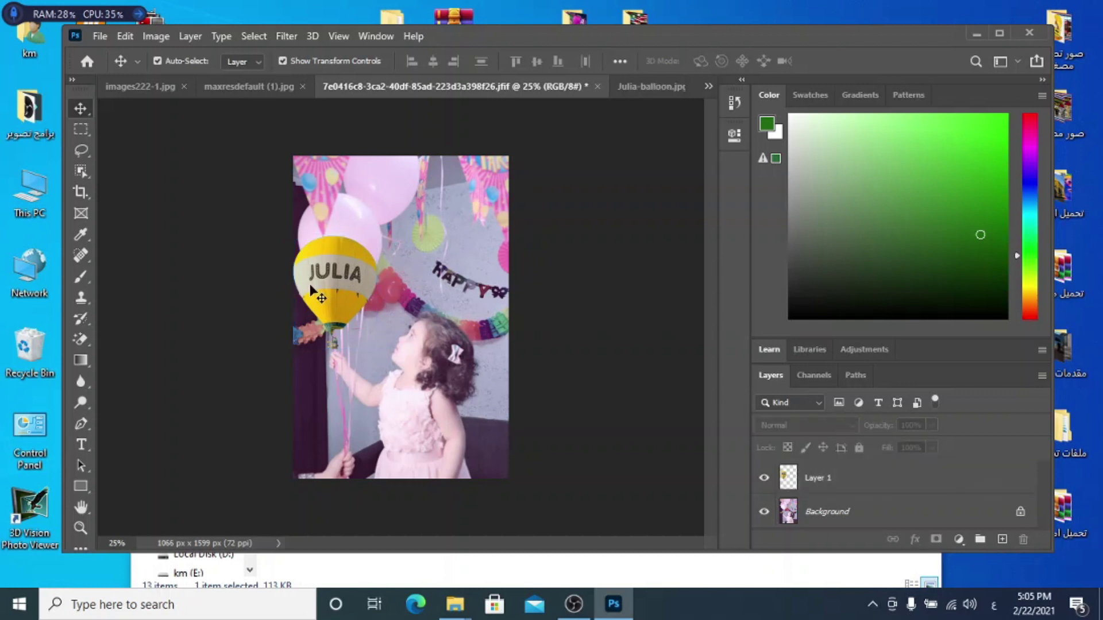
pyautogui.press('ctrl')
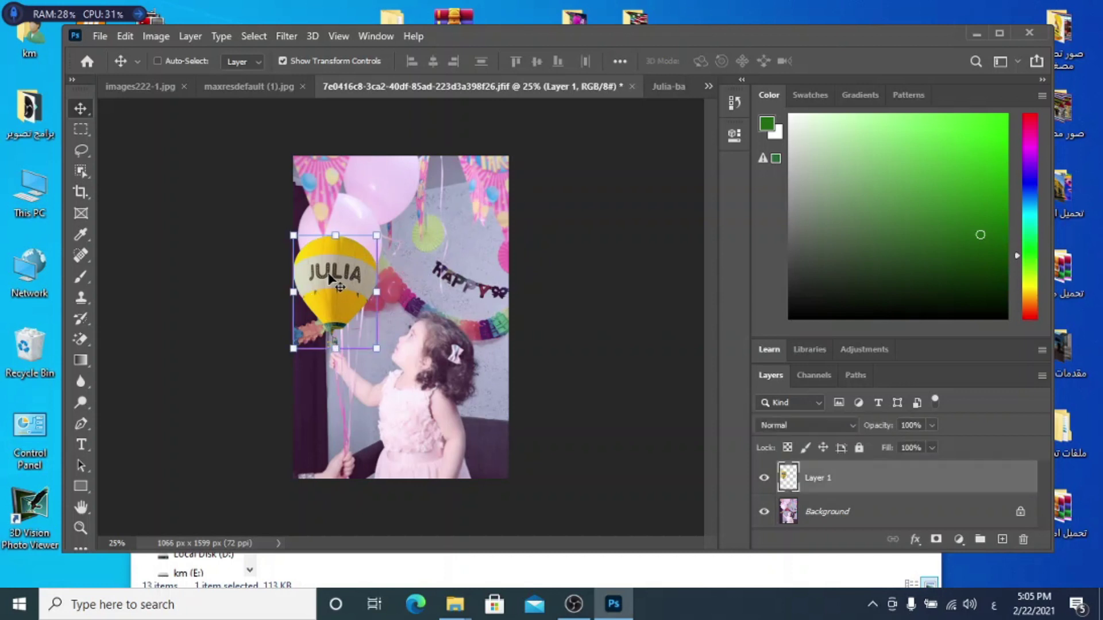
pyautogui.keyDown('ctrl'); pyautogui.click(454, 223); pyautogui.keyUp('ctrl')
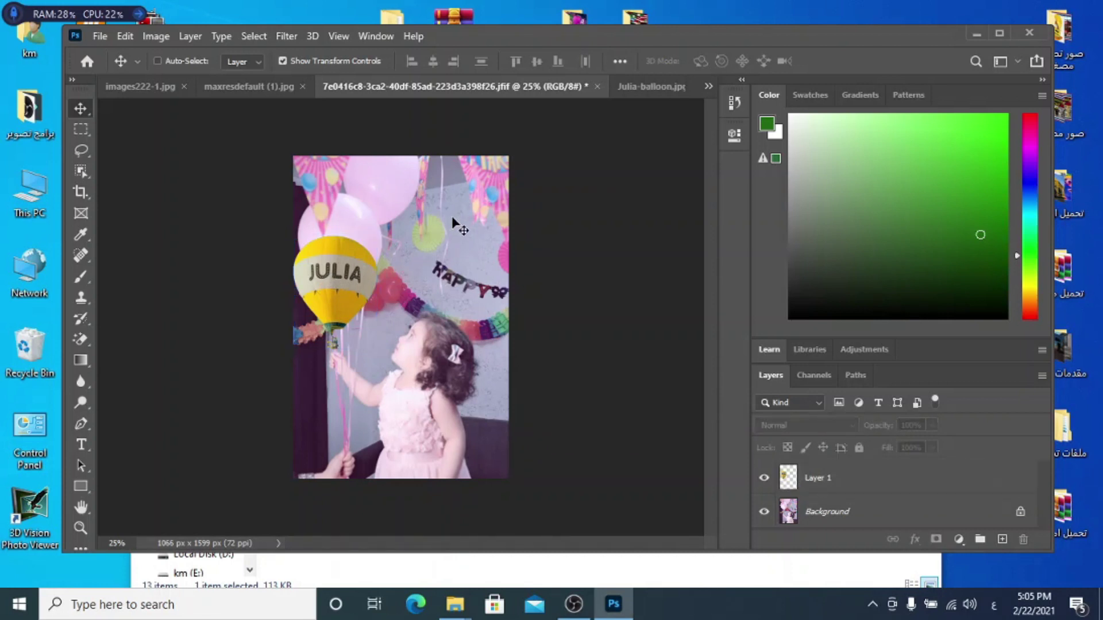
# Step: Add a second balloon copy above the girl's head, scaled to 60.77% width and 67.32% height, and deselect it
pyautogui.moveTo(340, 278); pyautogui.dragTo(447, 220)
pyautogui.moveTo(400, 180); pyautogui.dragTo(434, 216)
pyautogui.moveTo(444, 257); pyautogui.dragTo(420, 263)
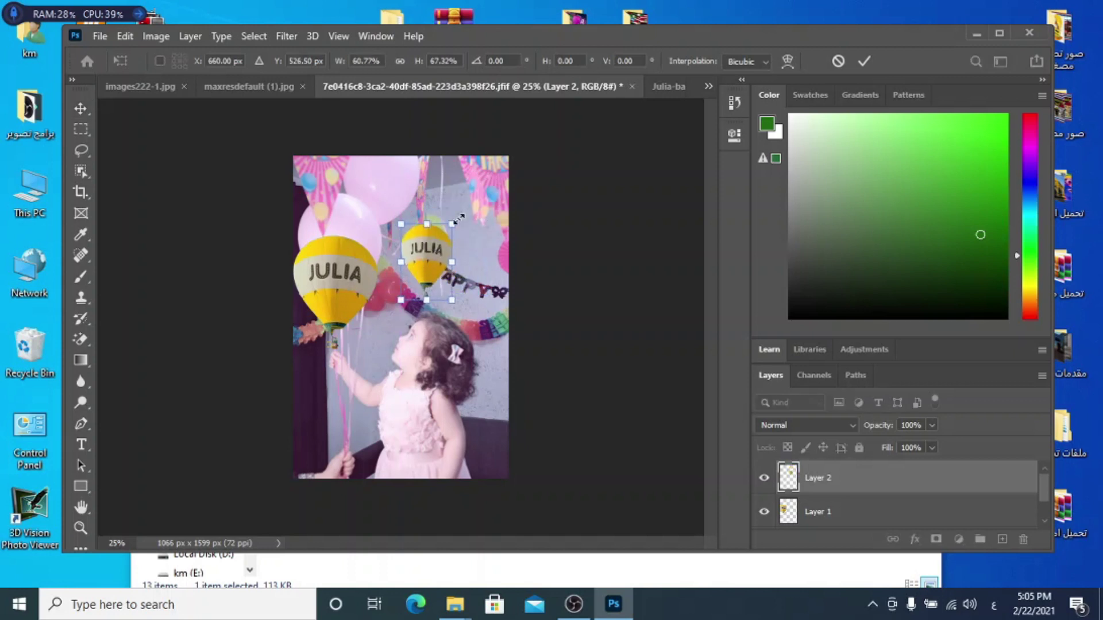
pyautogui.click(80, 108)
pyautogui.click(471, 185)
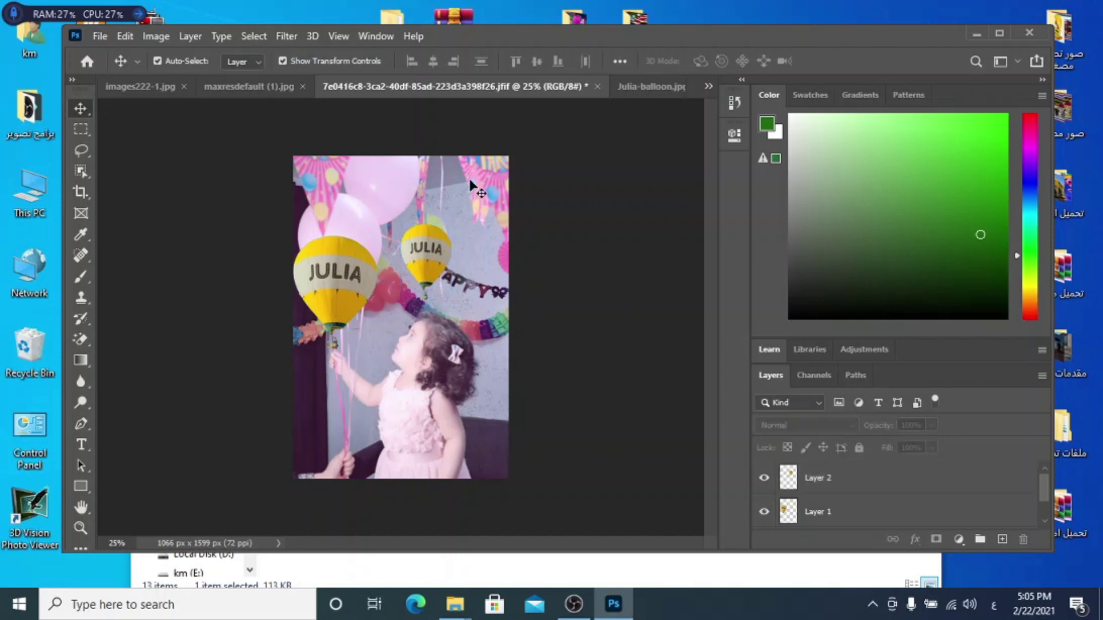
# Step: Paste a third balloon over the upper pink balloon, scale it to 42.58% width and 46% height, and deselect it
pyautogui.hotkey('ctrl', 'v')
pyautogui.moveTo(400, 310); pyautogui.dragTo(385, 198)
pyautogui.moveTo(341, 156); pyautogui.dragTo(401, 217)
pyautogui.moveTo(425, 254); pyautogui.dragTo(401, 198)
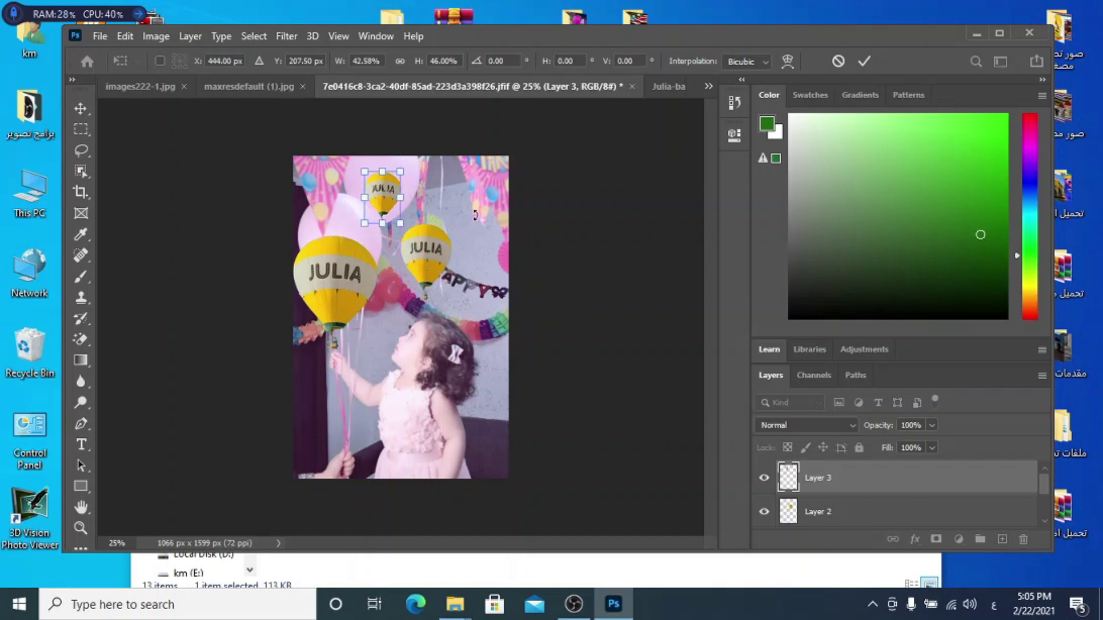
pyautogui.click(79, 111)
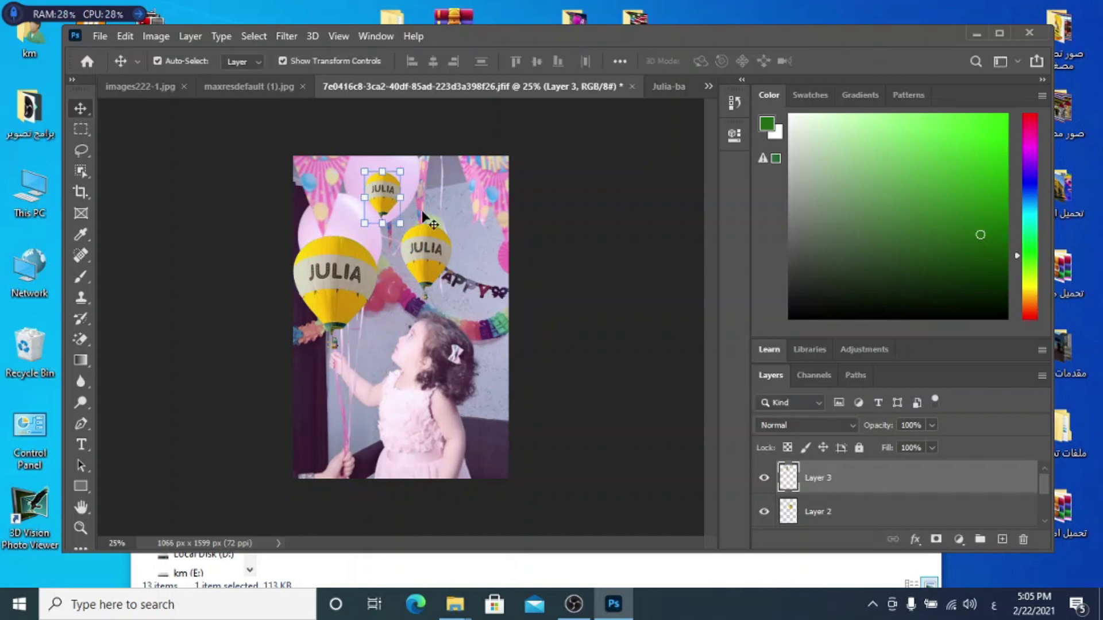
pyautogui.click(498, 241)
# Step: Paste a fourth balloon in the photo's upper-right corner, scale it to 46.41% width and 50.09% height, and deselect it
pyautogui.hotkey('ctrl', 'v')
pyautogui.moveTo(400, 287); pyautogui.dragTo(476, 173)
pyautogui.hotkey('ctrl', 't')
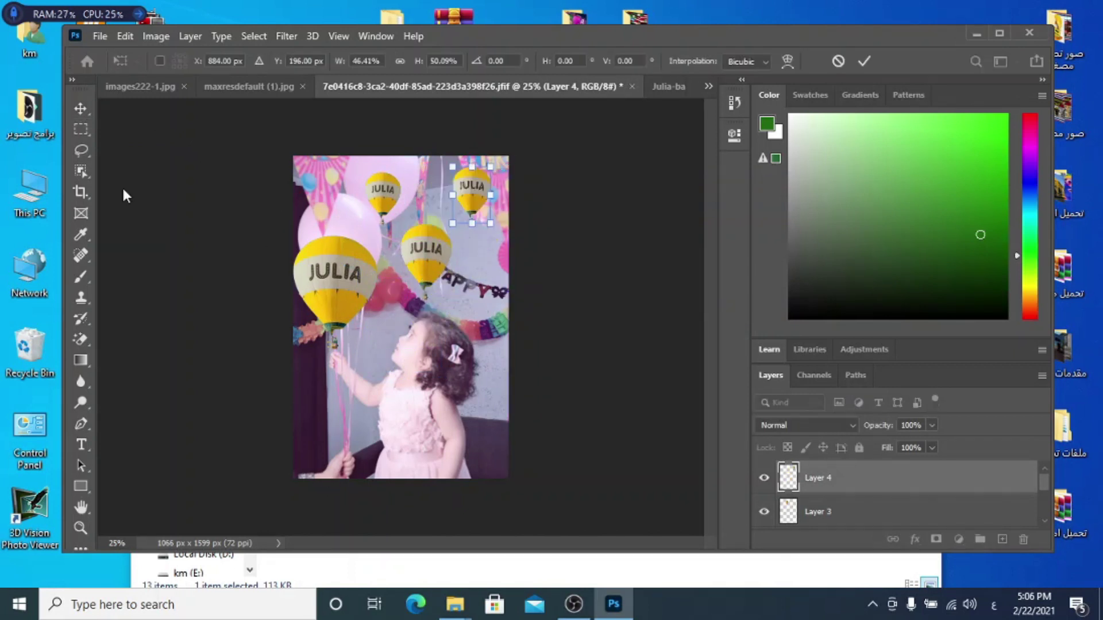
pyautogui.click(80, 108)
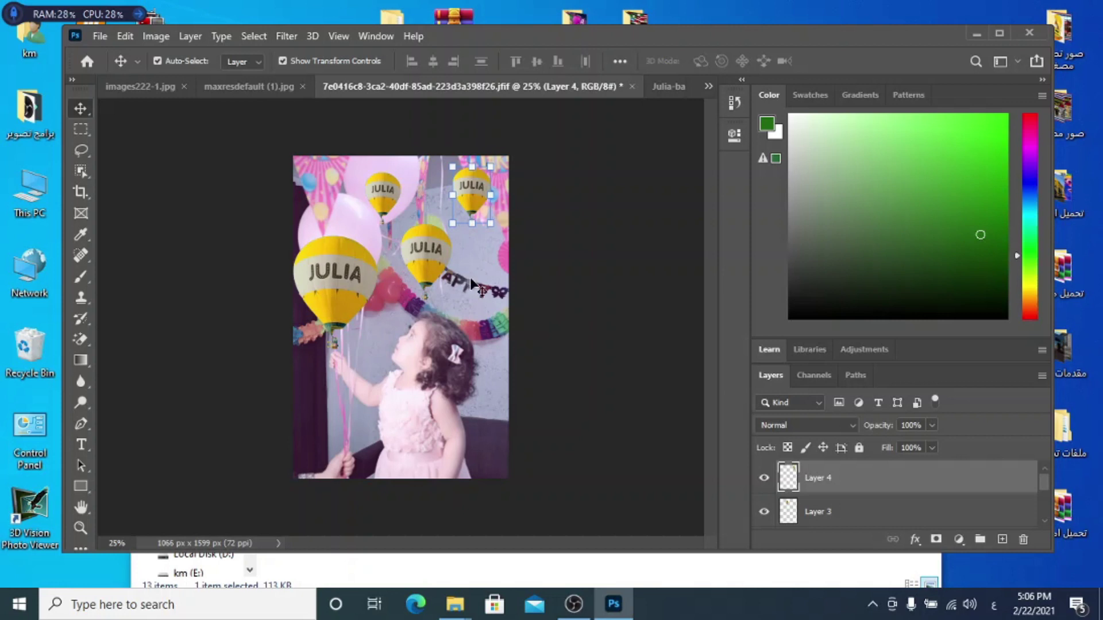
pyautogui.click(477, 299)
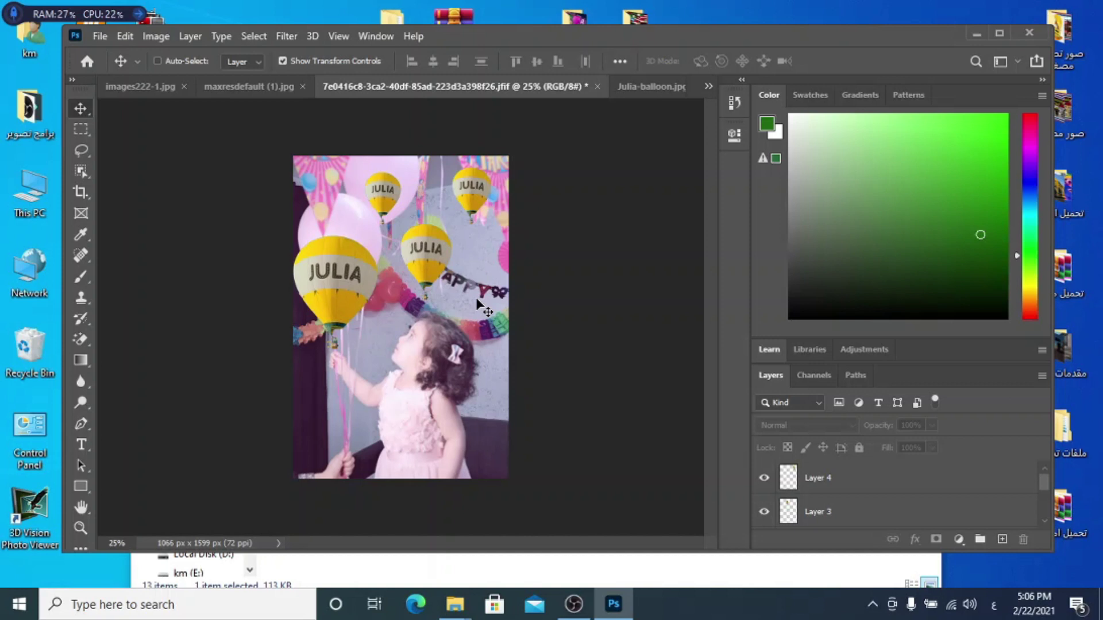
# Step: Paste a fifth balloon at the photo's right edge above the girl's hair, at 95% opacity, scaled to 80.86% width and 78.86% height
pyautogui.hotkey('ctrl', 'v')
pyautogui.moveTo(398, 321); pyautogui.dragTo(479, 334)
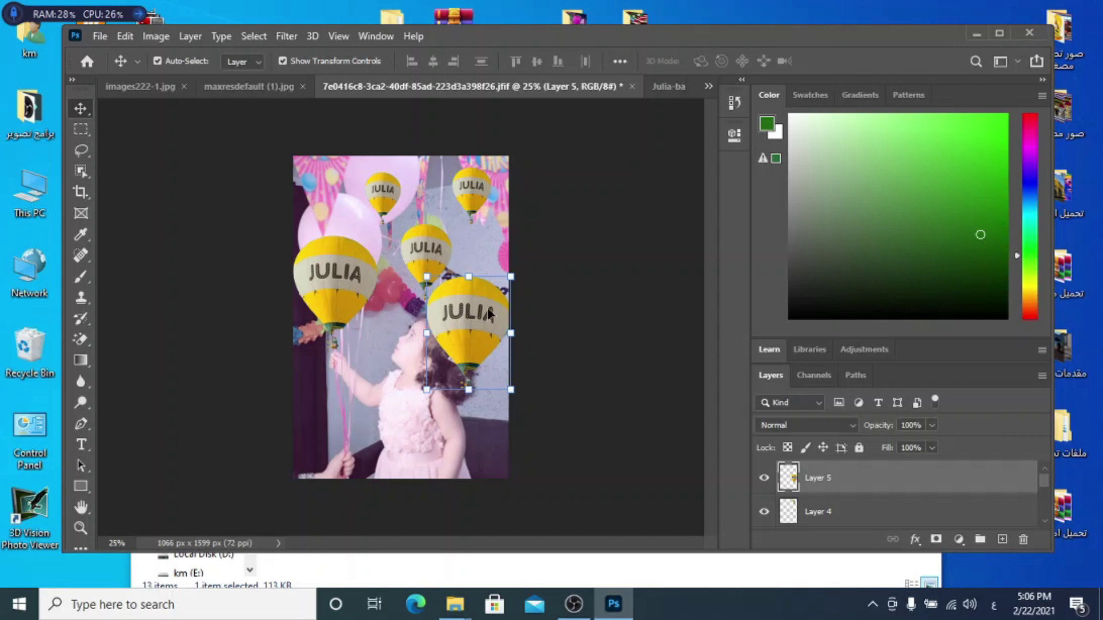
pyautogui.click(918, 542)
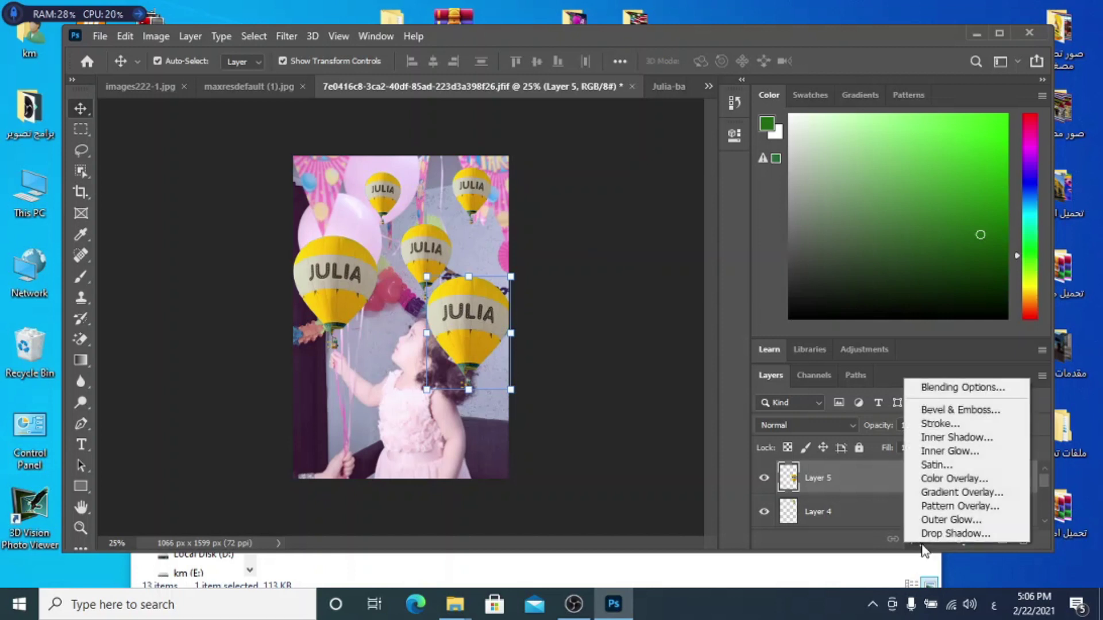
pyautogui.click(946, 388)
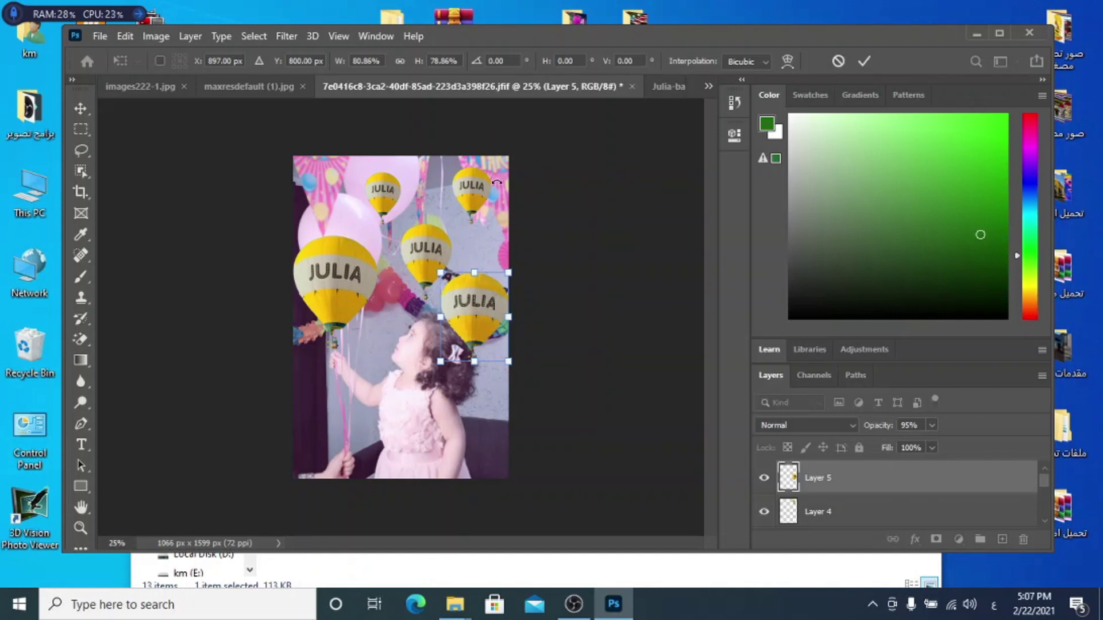
# Step: Apply the pending transformation of the fifth balloon and deselect it
pyautogui.click(100, 37)
pyautogui.moveTo(125, 36)
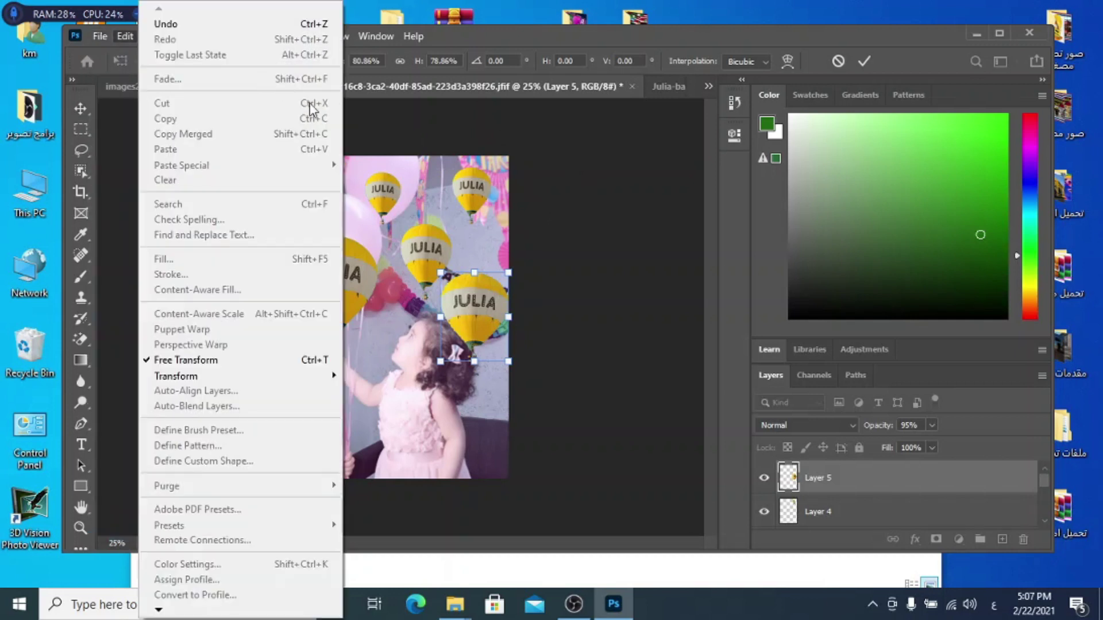
pyautogui.click(442, 128)
pyautogui.click(100, 36)
pyautogui.click(356, 120)
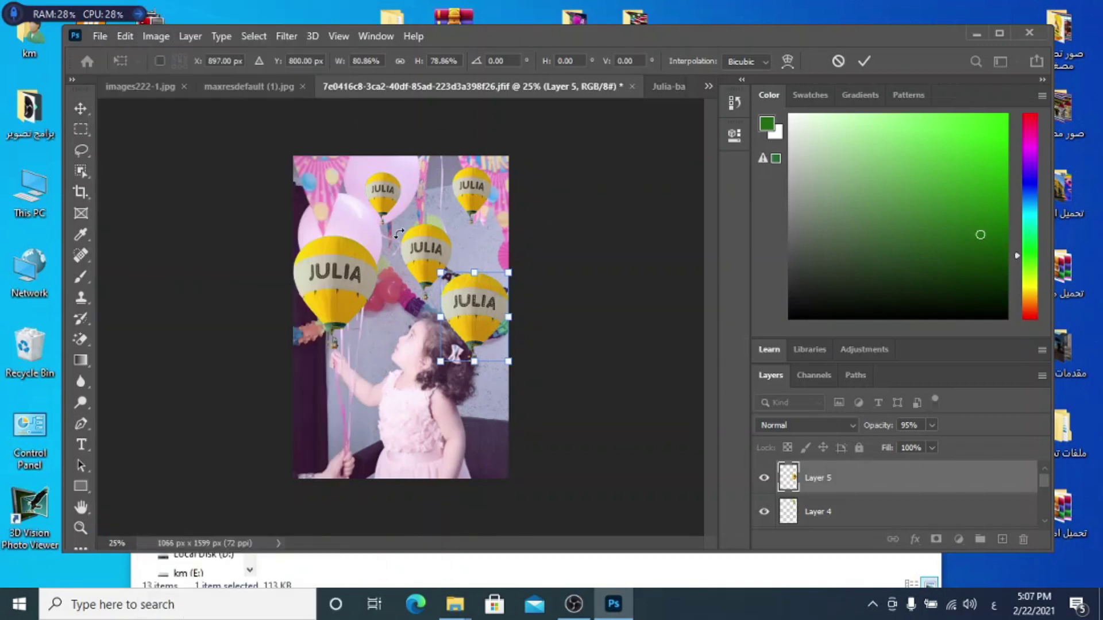
pyautogui.click(81, 108)
pyautogui.click(444, 206)
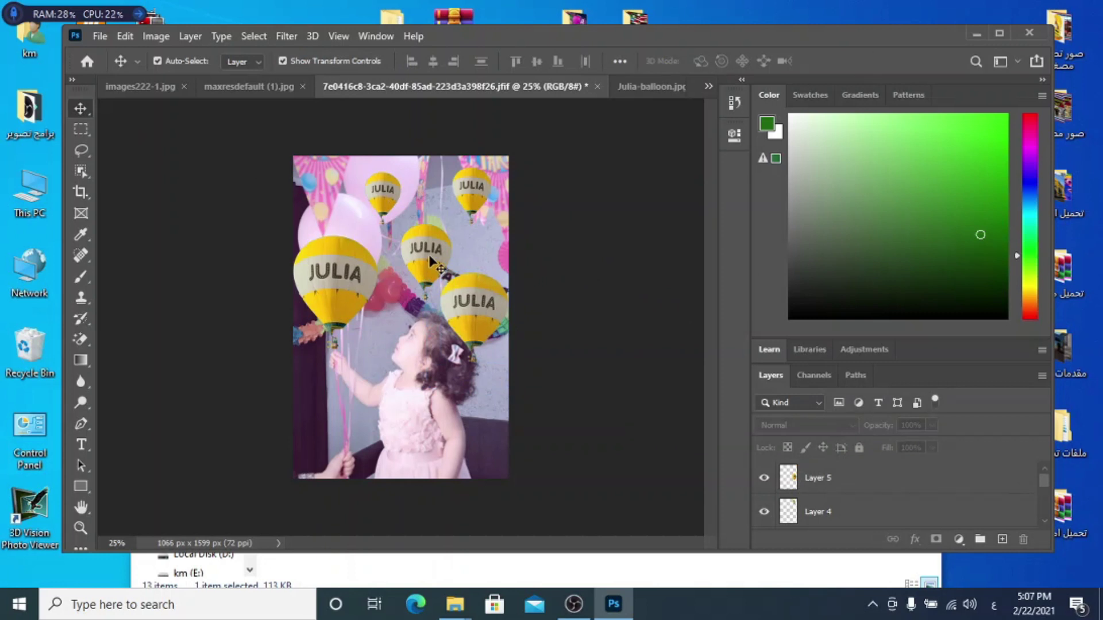
# Step: Save the balloon photo as a JPEG copy named 5 at maximum quality 12
pyautogui.click(99, 36)
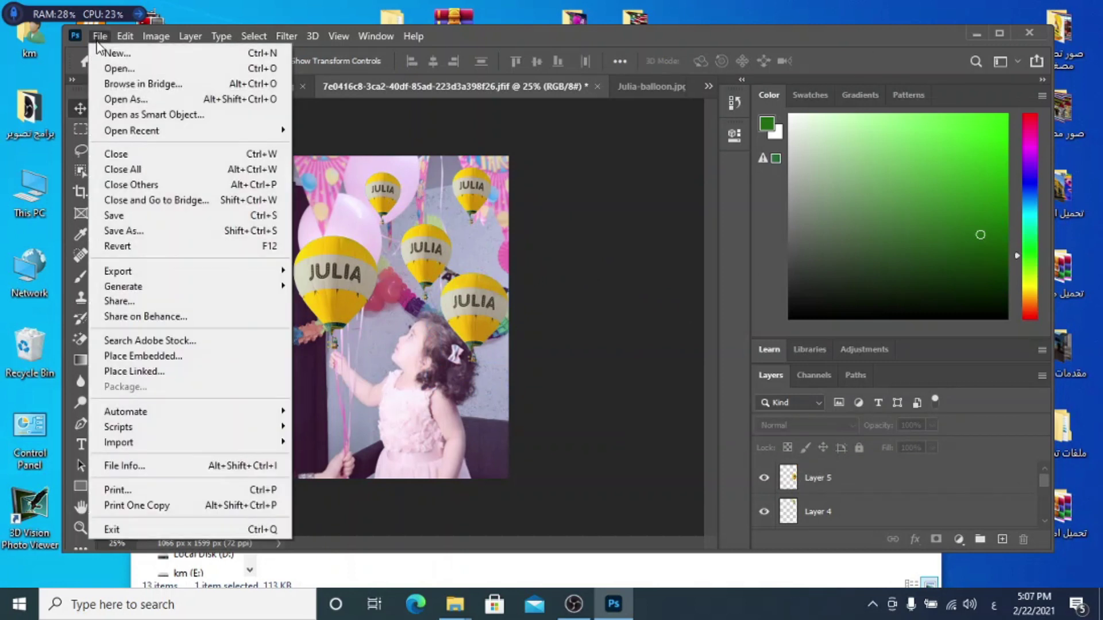
pyautogui.click(114, 216)
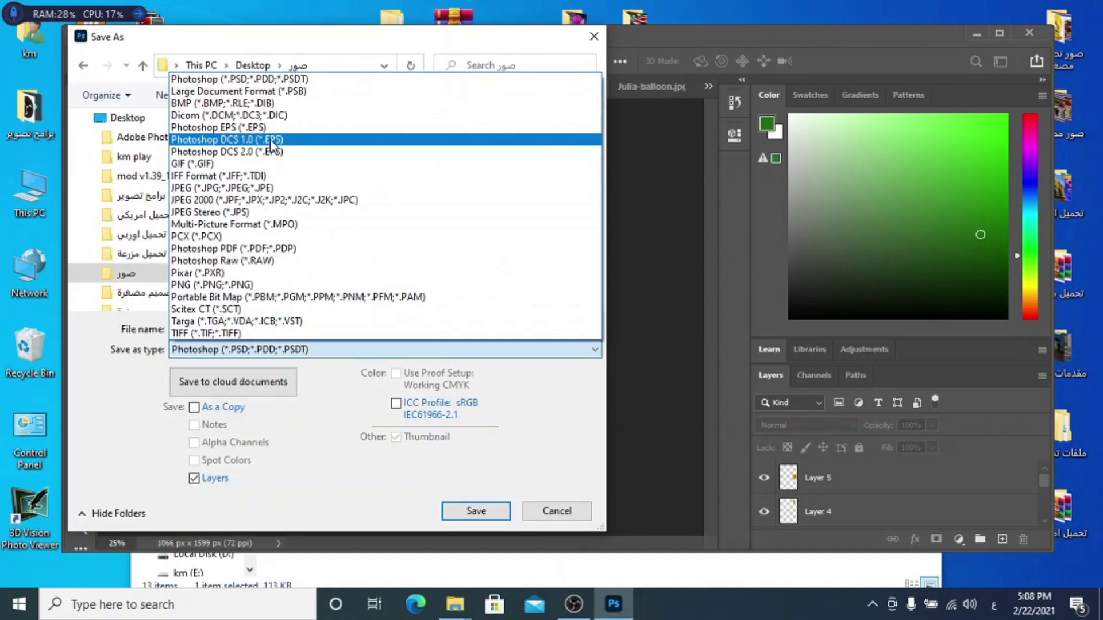
pyautogui.click(301, 190)
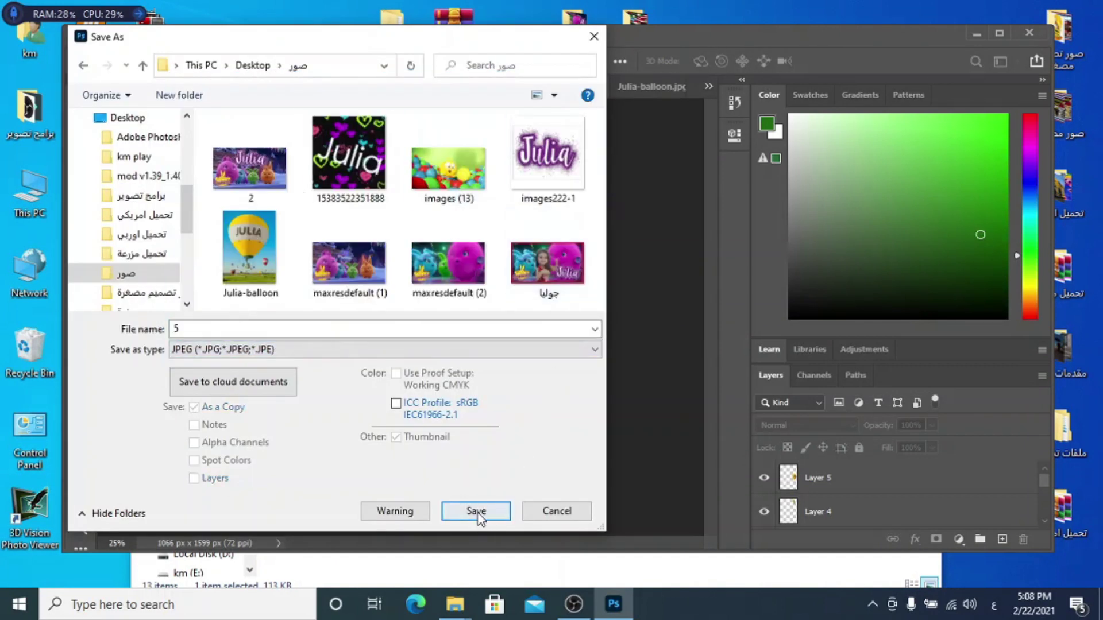
pyautogui.click(476, 510)
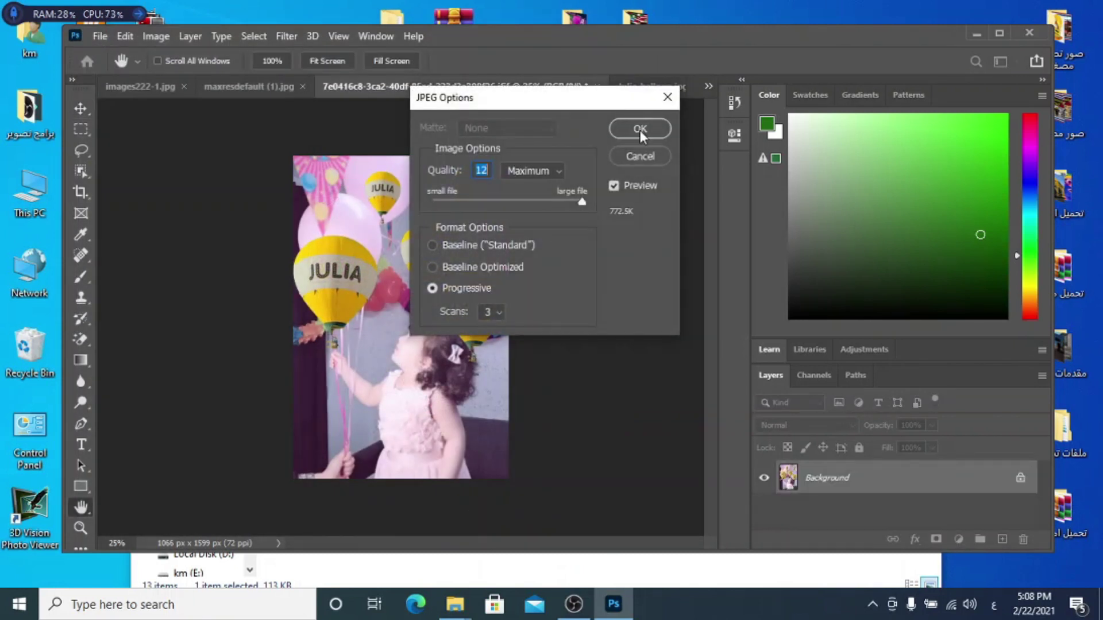
pyautogui.click(640, 130)
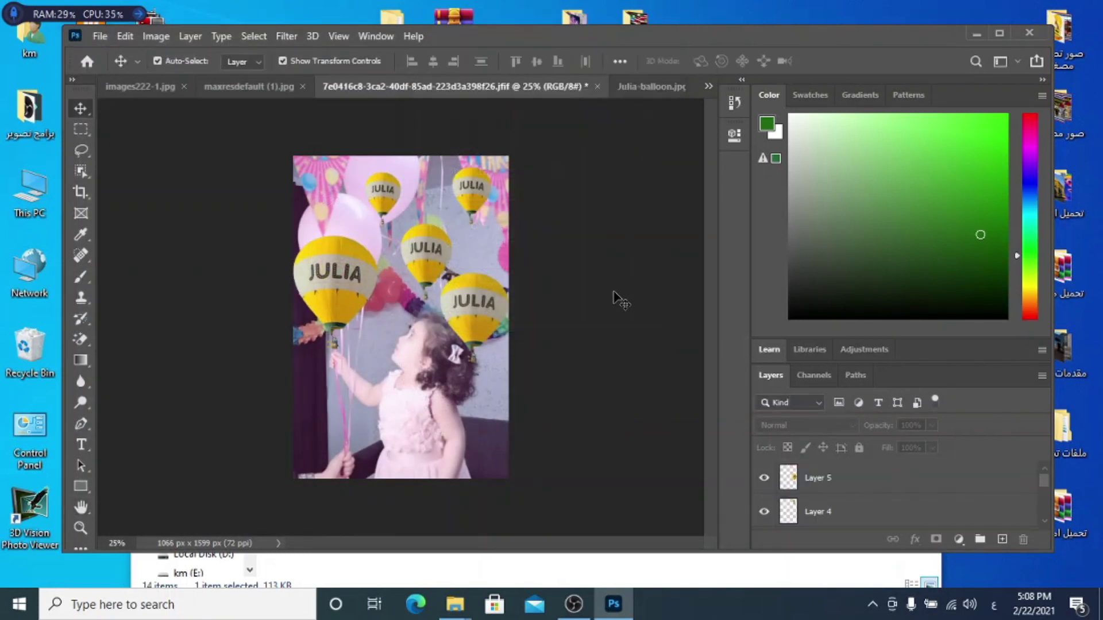
# Step: Close maxresdefault (1).jpg and the photo with the girl cut out, without saving changes to either
pyautogui.click(141, 95)
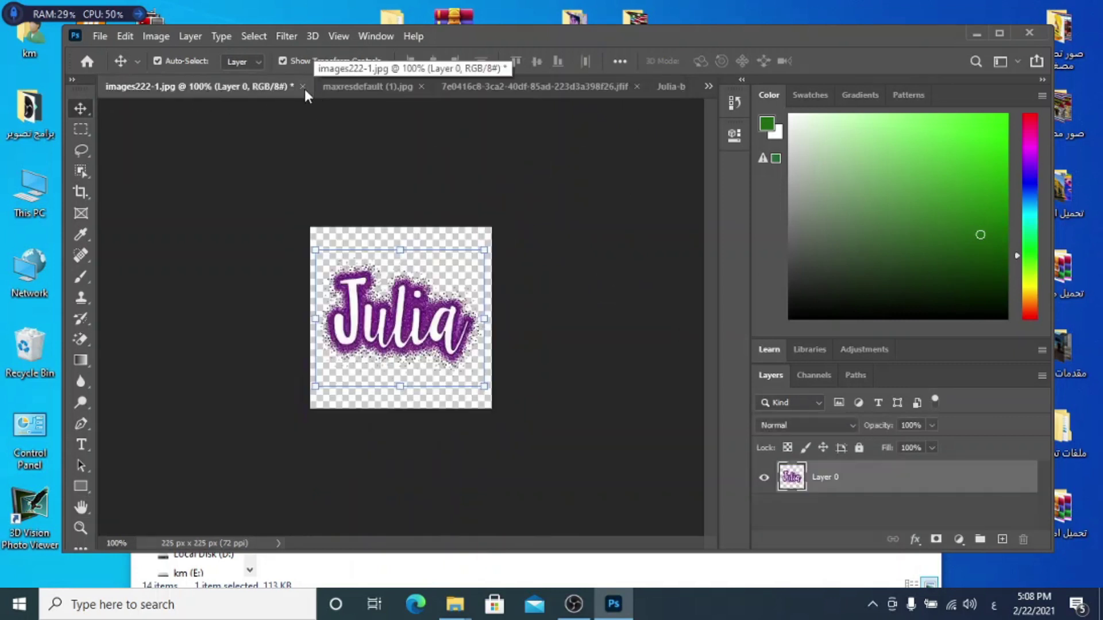
pyautogui.moveTo(397, 316); pyautogui.dragTo(394, 94)
pyautogui.click(382, 86)
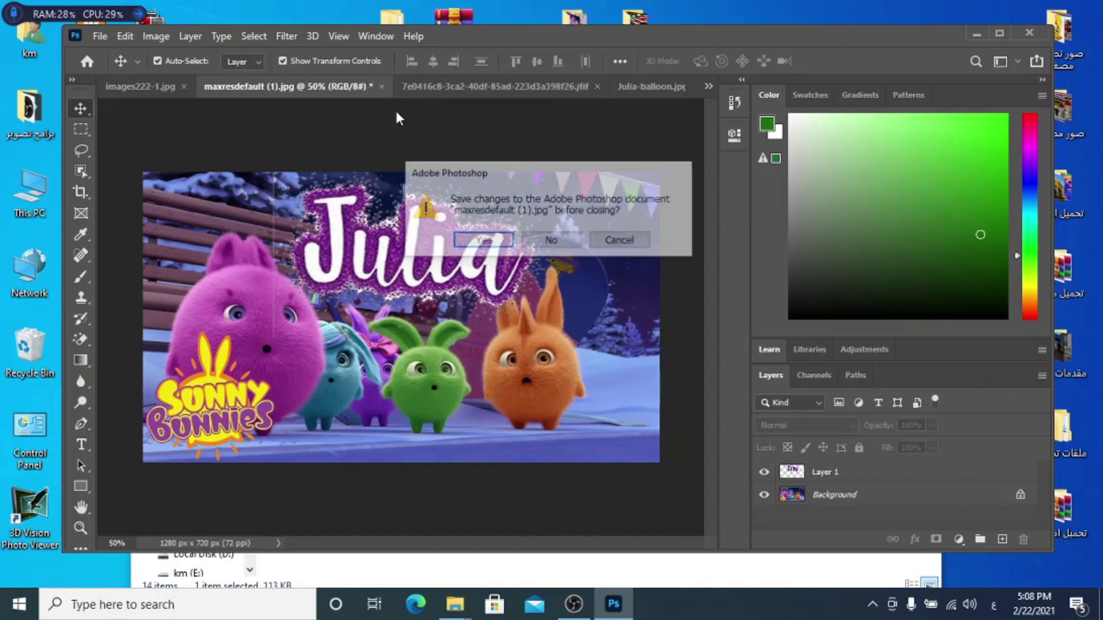
pyautogui.click(549, 241)
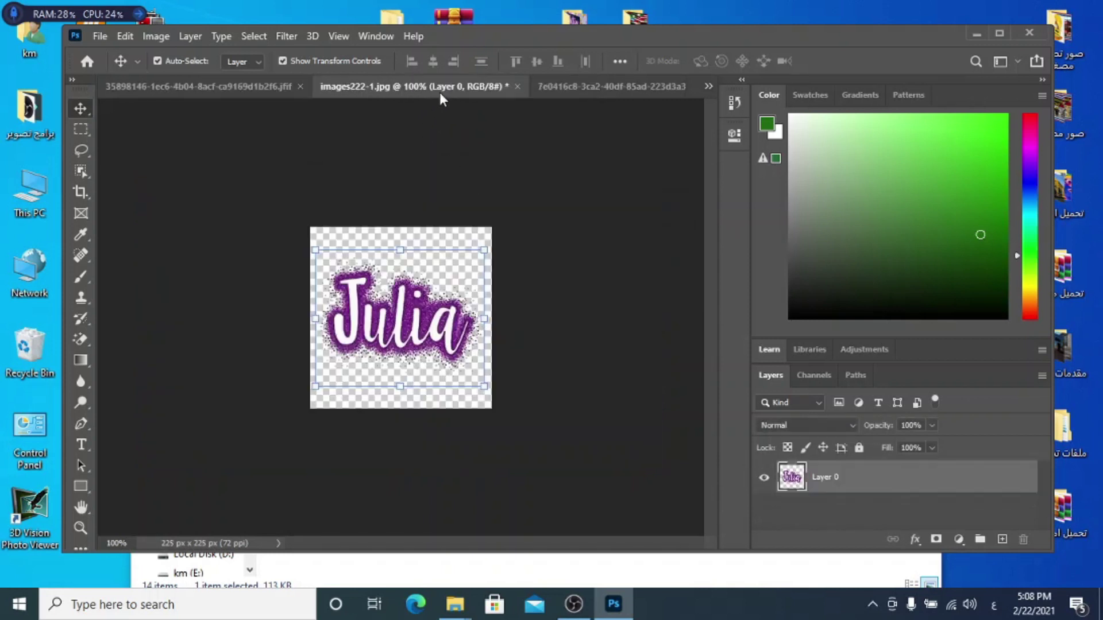
pyautogui.click(270, 86)
pyautogui.click(378, 88)
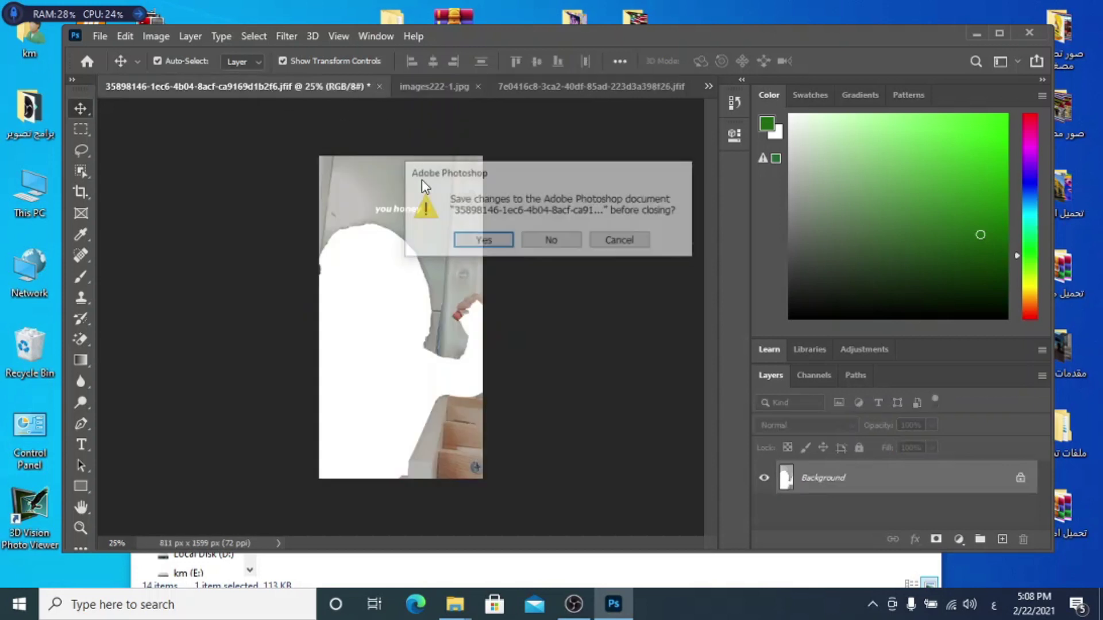
pyautogui.click(547, 244)
# Step: Close the layered girl-with-balloons photo and the hot-air balloon source image, discarding the changes in both
pyautogui.click(556, 90)
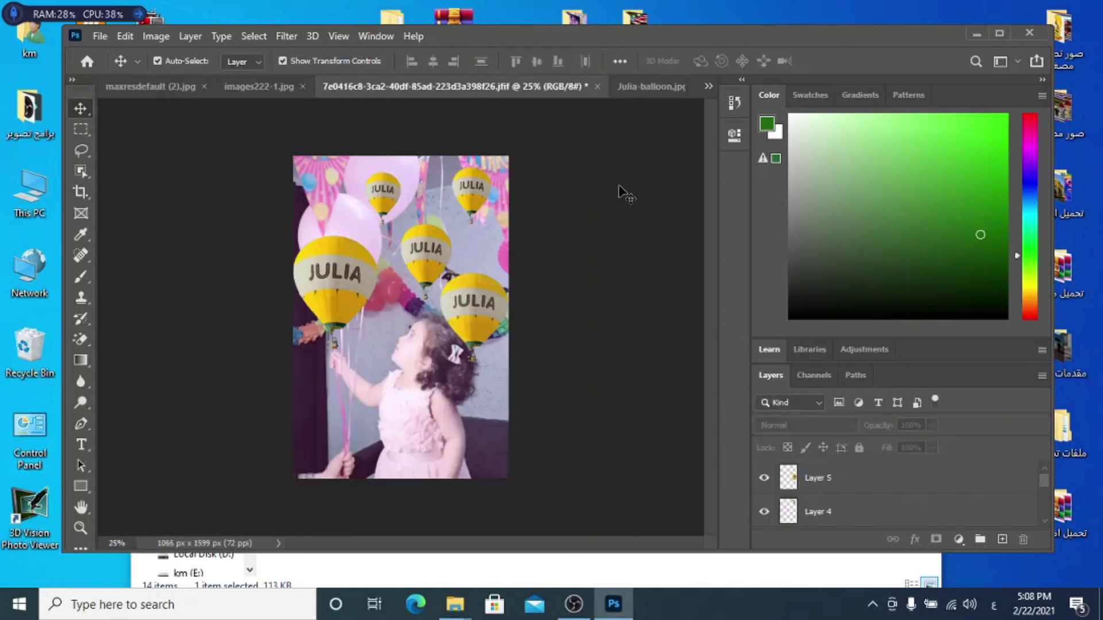
pyautogui.click(598, 87)
pyautogui.click(556, 246)
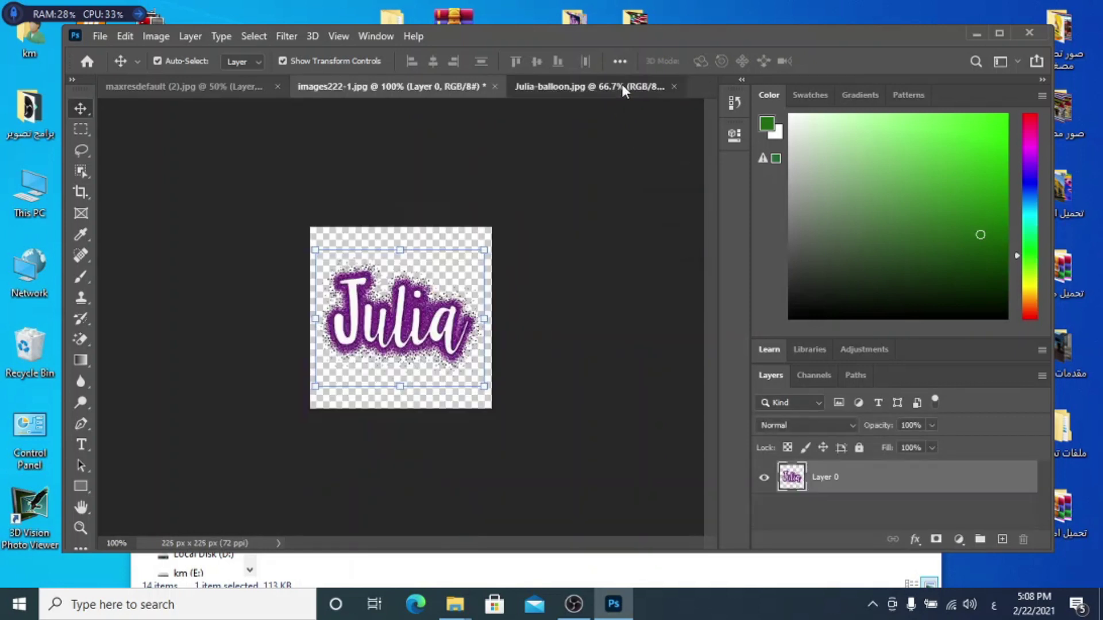
pyautogui.click(625, 89)
pyautogui.click(675, 87)
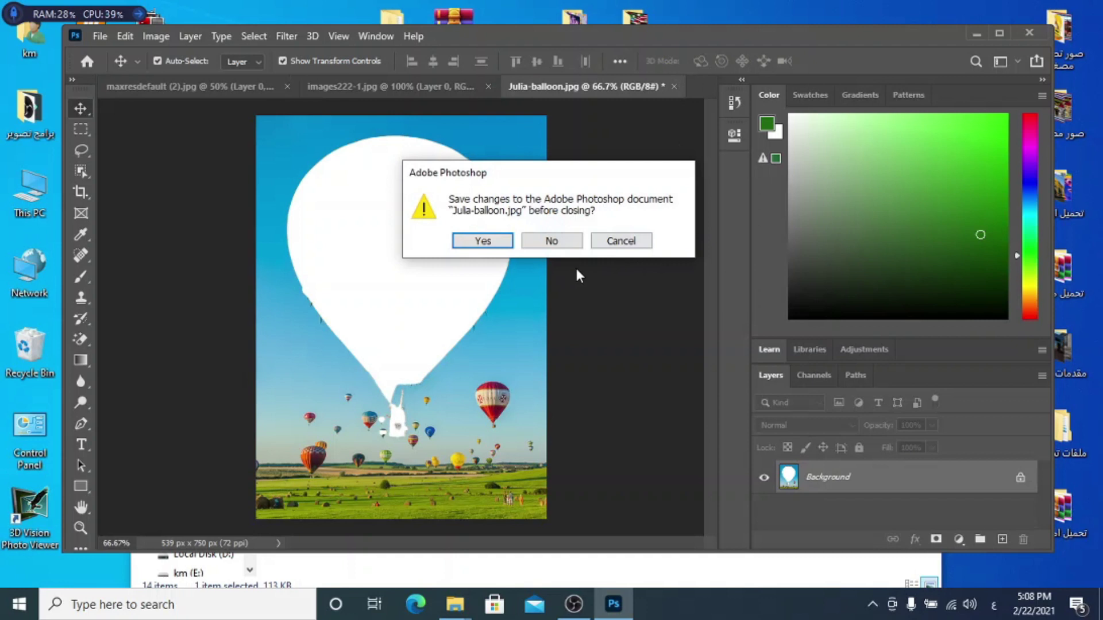
pyautogui.click(556, 244)
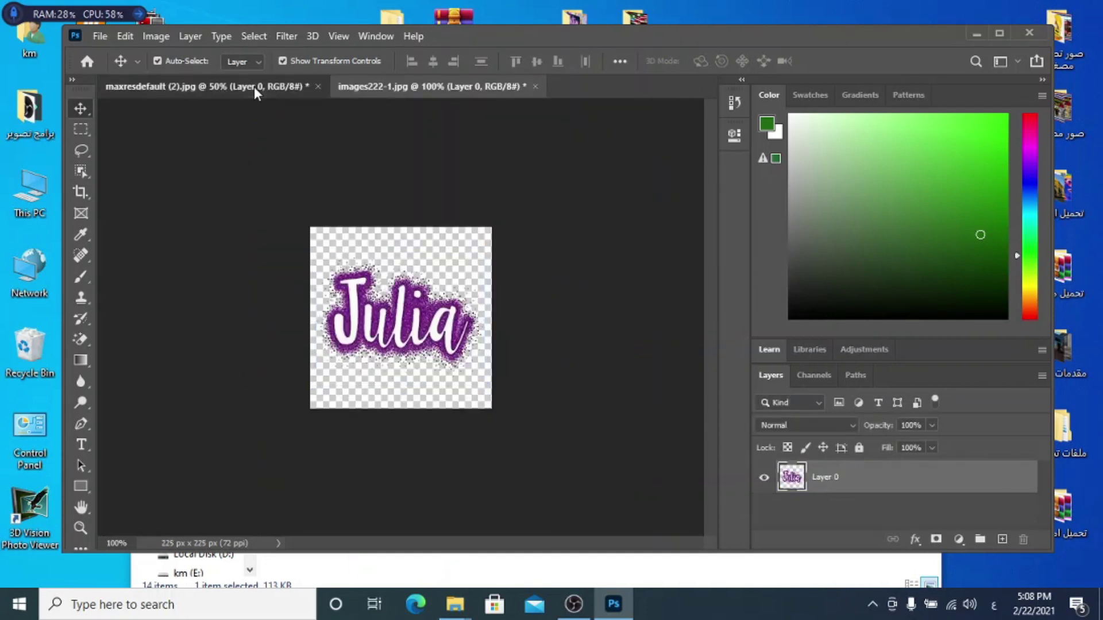
# Step: Close maxresdefault (2).jpg without saving its changes
pyautogui.click(256, 90)
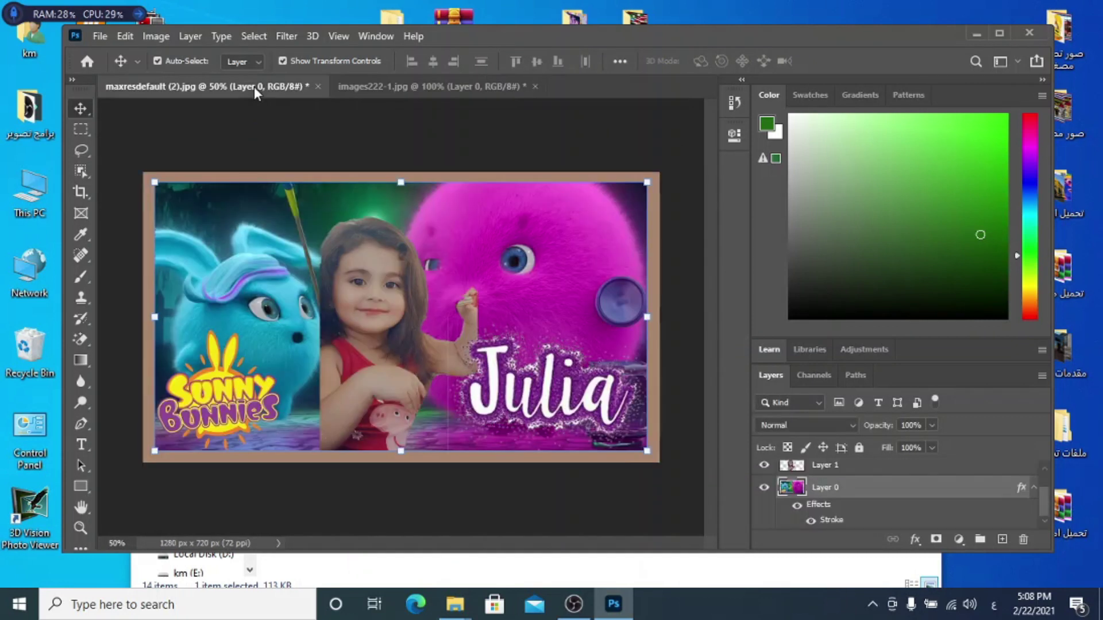
pyautogui.click(318, 87)
pyautogui.click(552, 241)
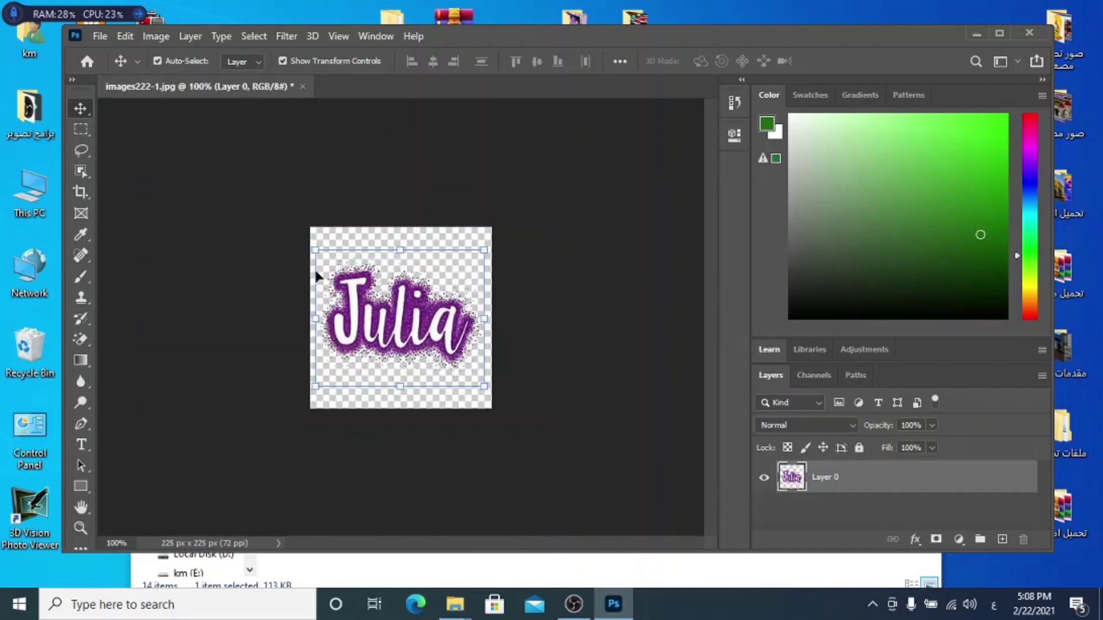
# Step: Open the saved balloon picture 5.jpg
pyautogui.click(96, 36)
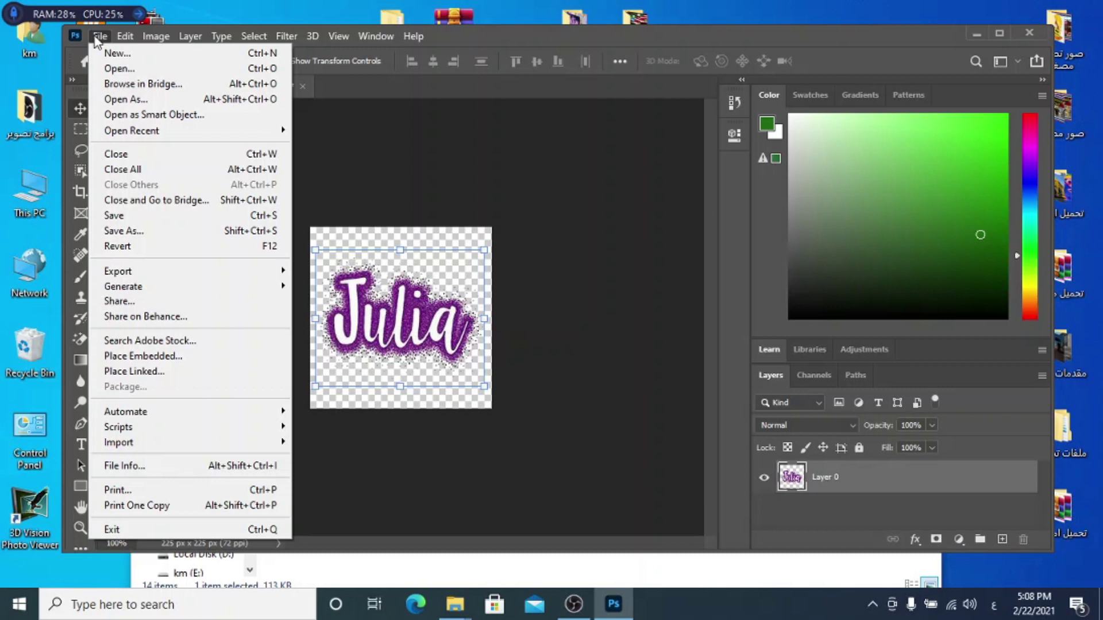
pyautogui.click(103, 69)
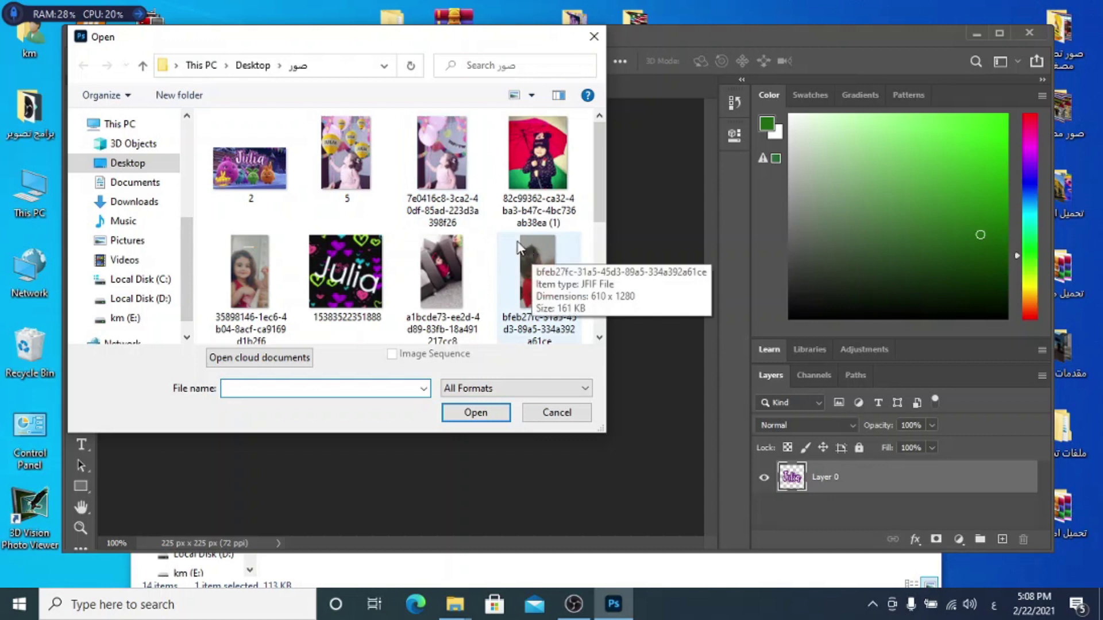
pyautogui.doubleClick(348, 158)
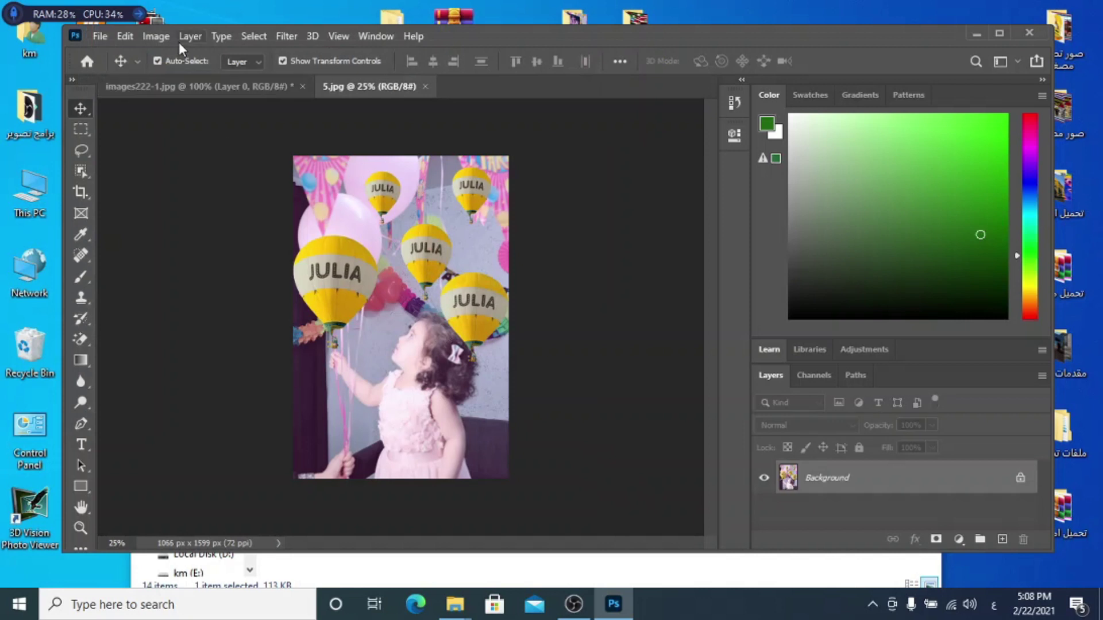
# Step: Resize the picture to 650 pixels wide by 750 pixels high and save it
pyautogui.click(157, 37)
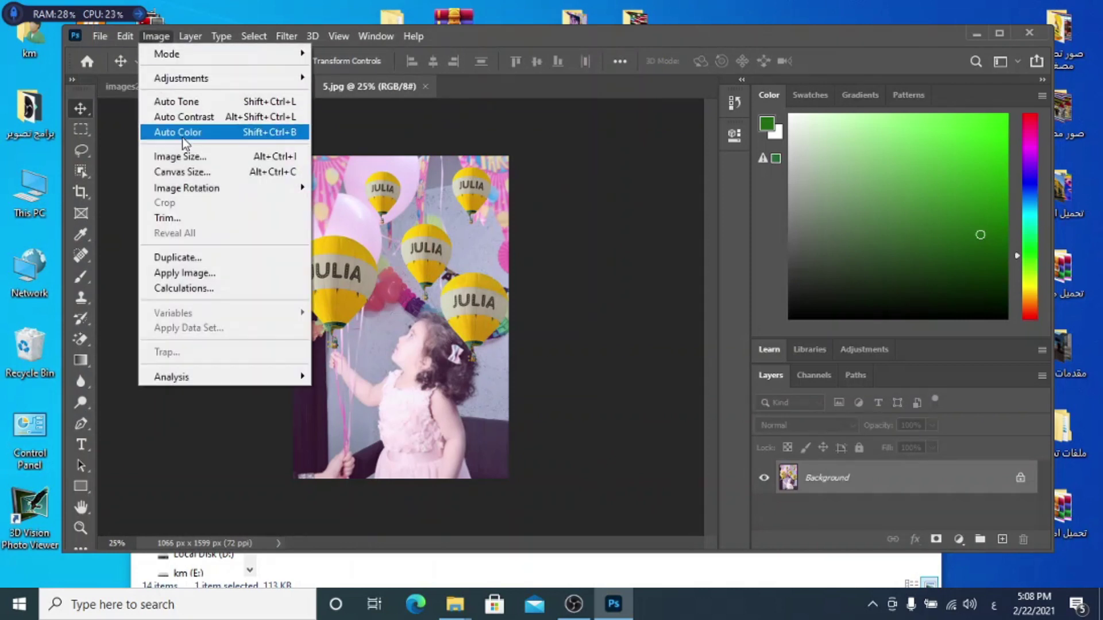
pyautogui.click(180, 156)
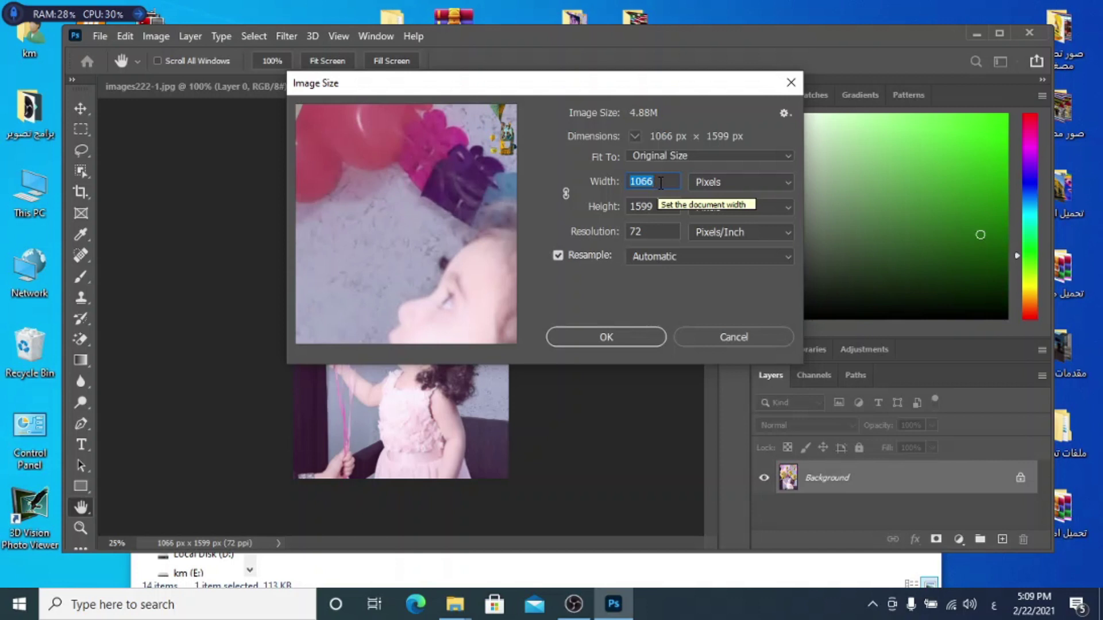
pyautogui.write('650')
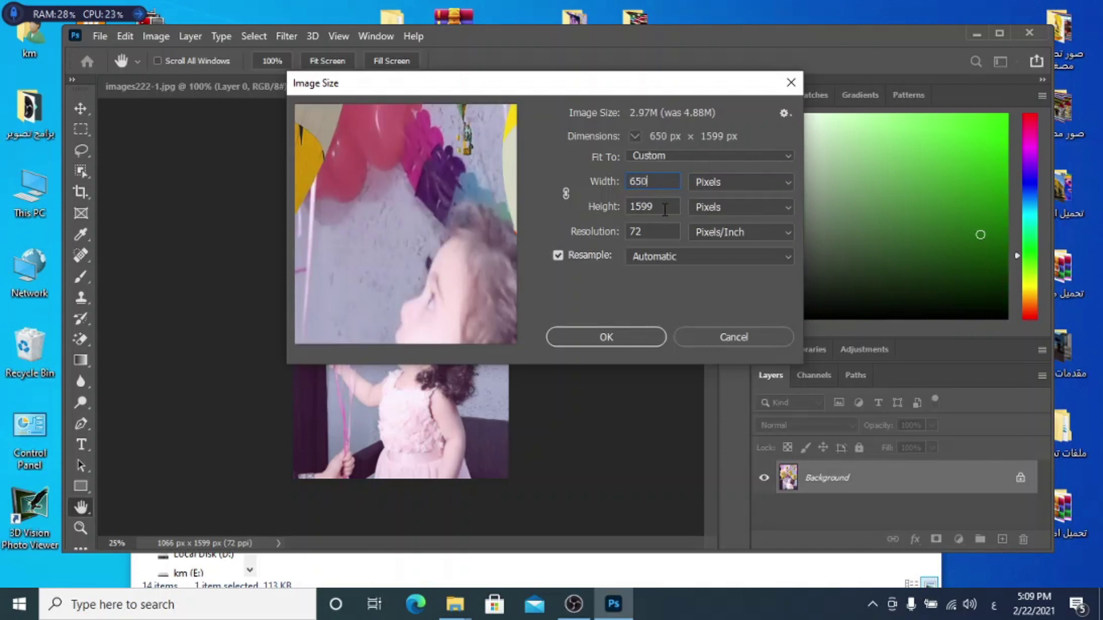
pyautogui.moveTo(664, 210); pyautogui.dragTo(630, 210)
pyautogui.write('750')
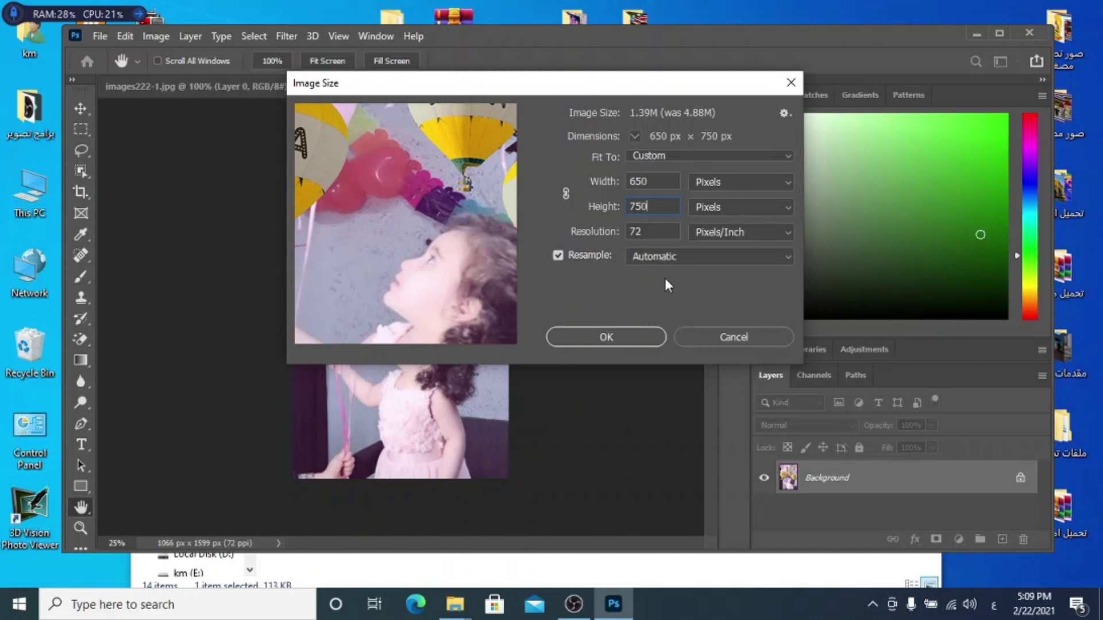
pyautogui.click(611, 338)
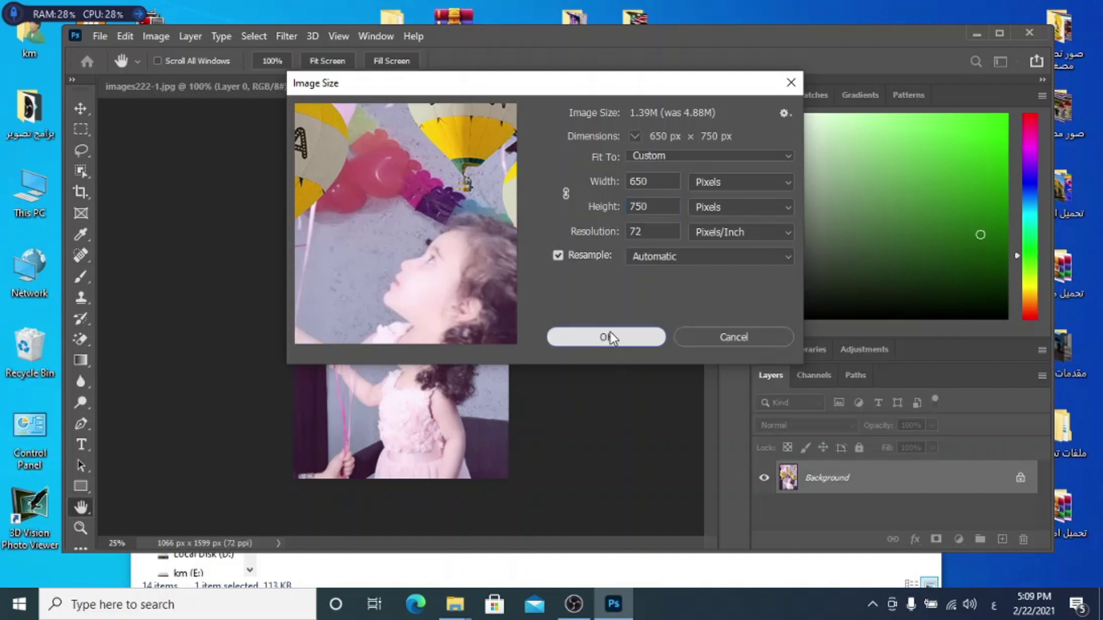
pyautogui.click(607, 337)
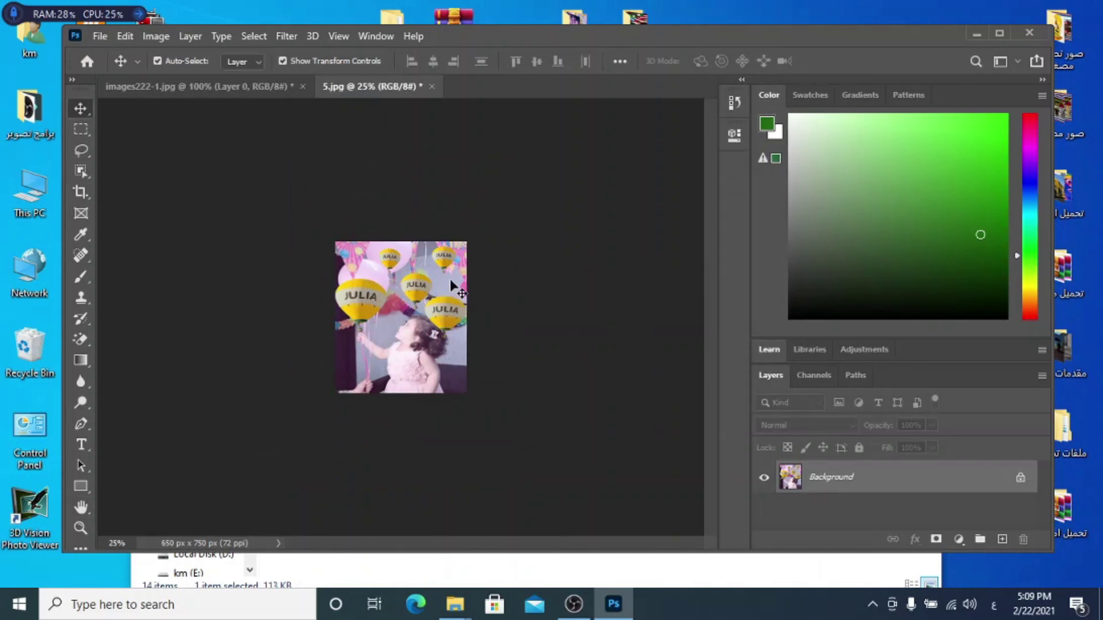
pyautogui.click(100, 38)
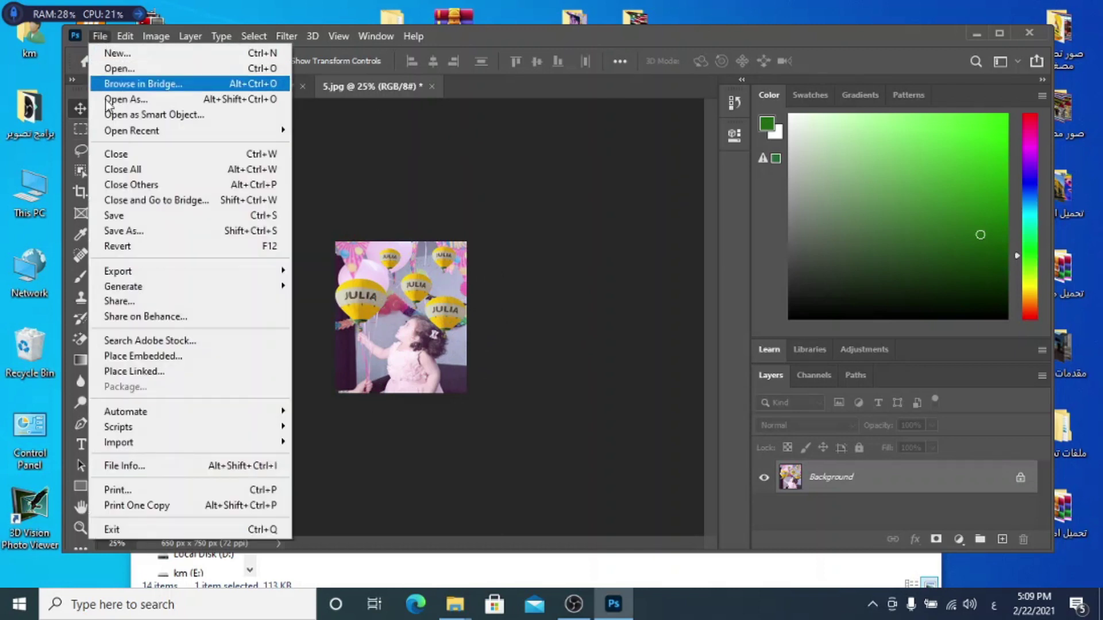
pyautogui.click(121, 216)
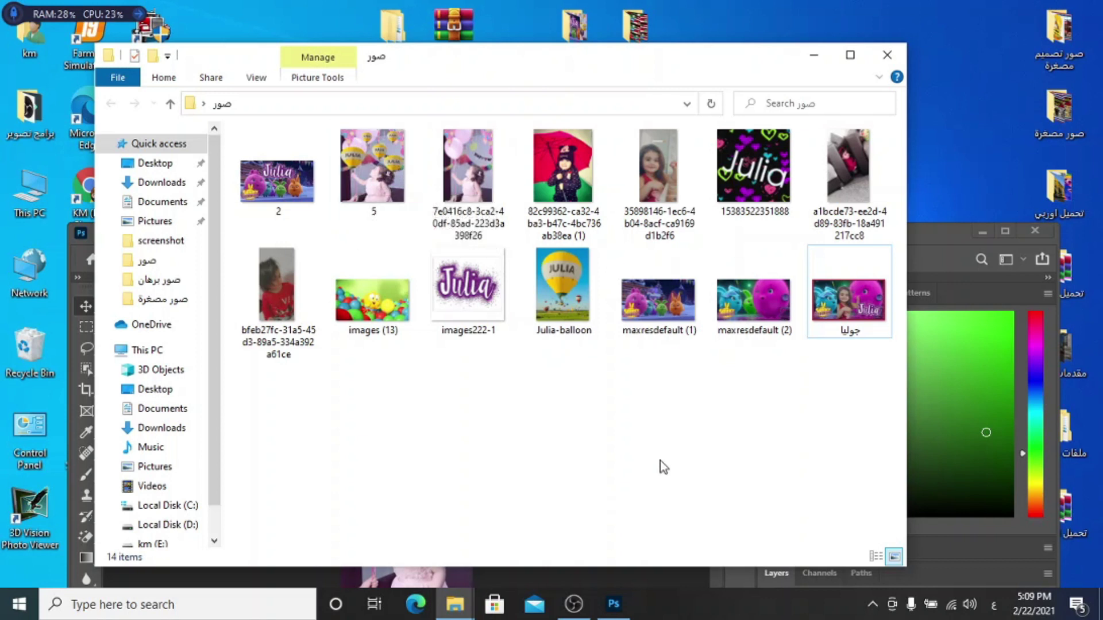
# Step: Return to Photoshop from the file folder, raise its window on the desktop and close 5.jpg
pyautogui.click(929, 232)
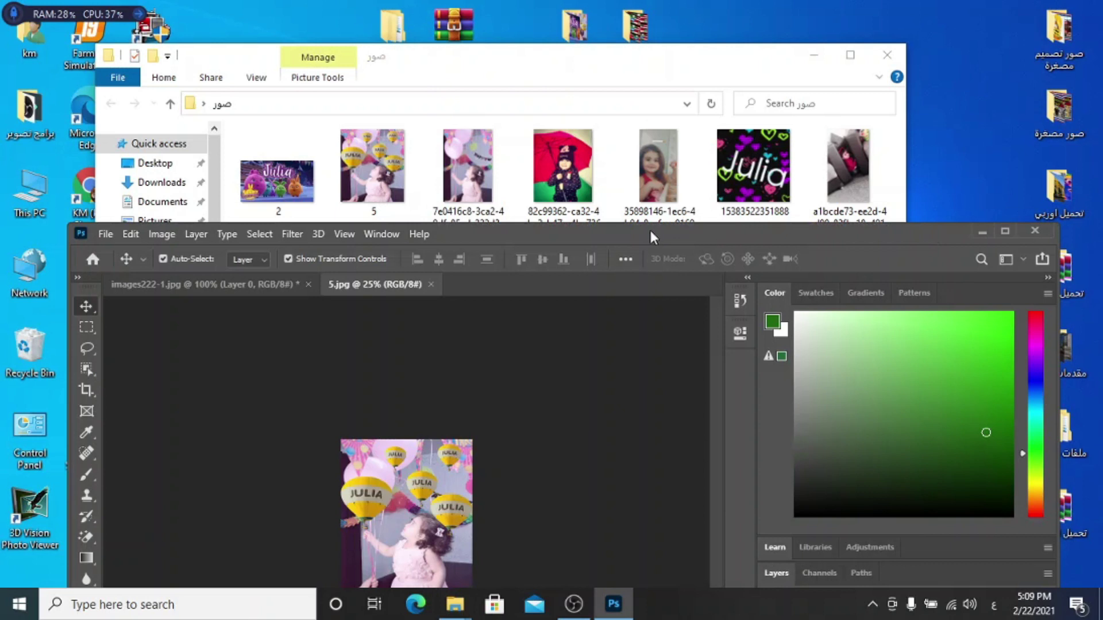
pyautogui.moveTo(649, 228); pyautogui.dragTo(641, 108)
pyautogui.click(95, 113)
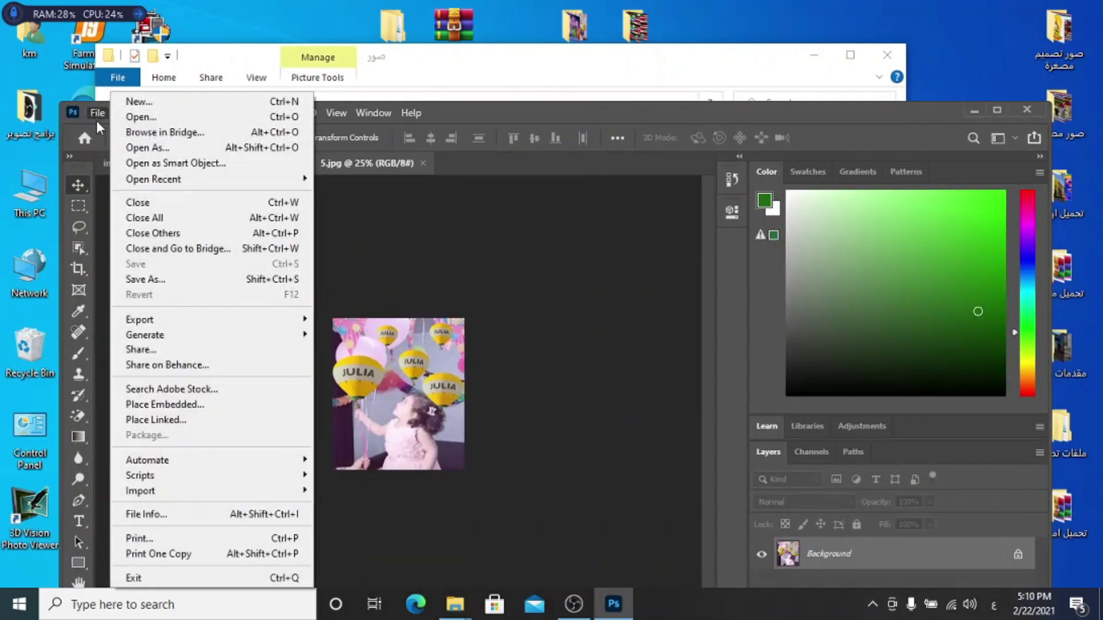
pyautogui.click(498, 261)
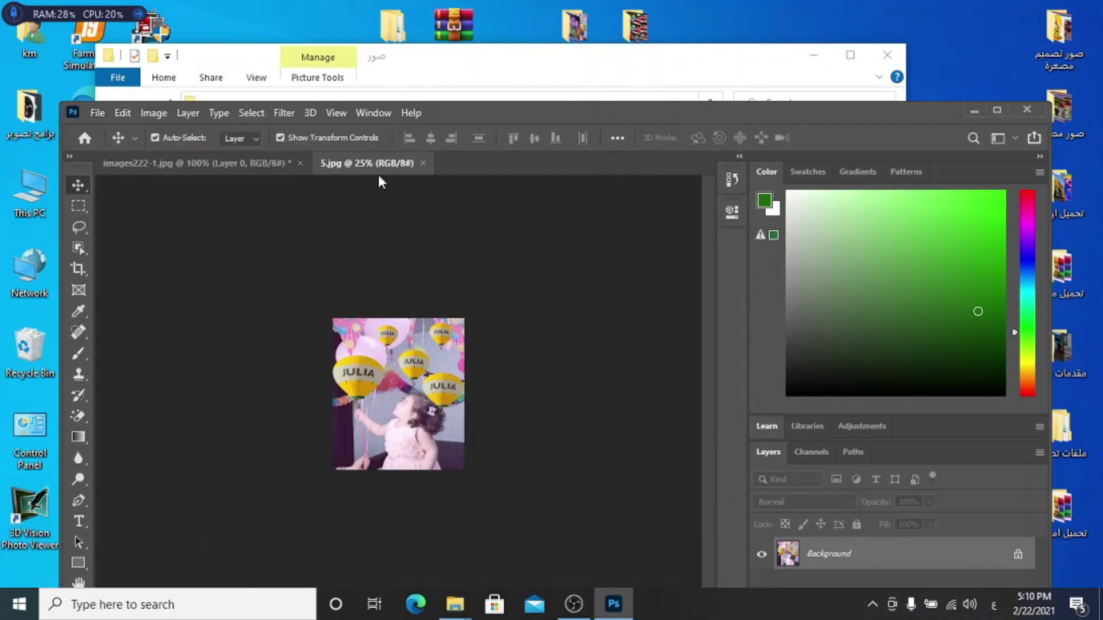
pyautogui.click(423, 163)
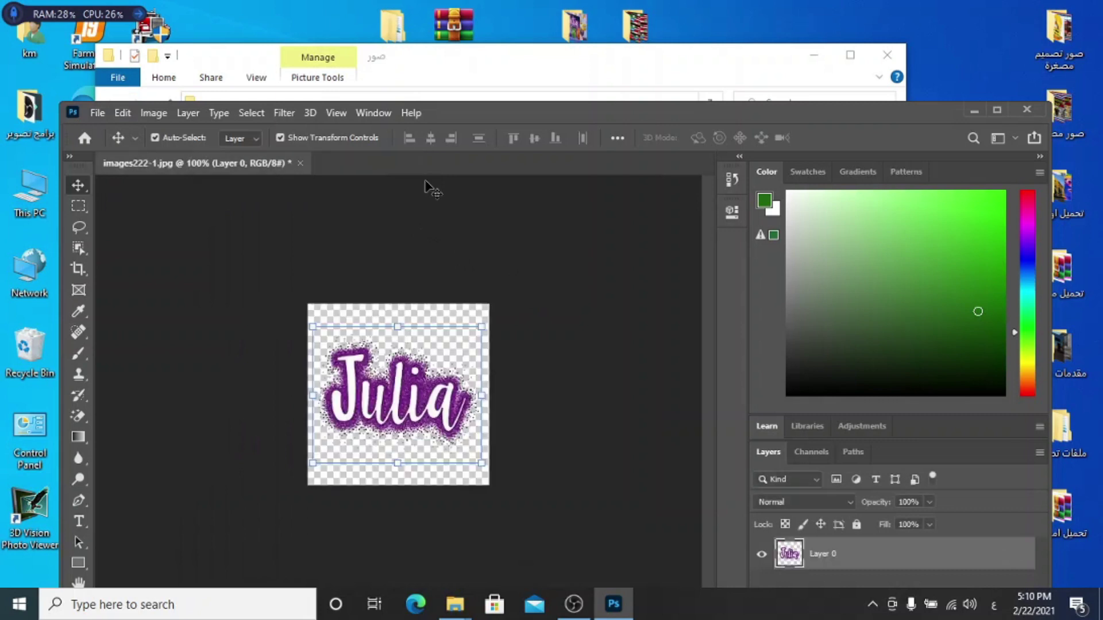
# Step: Open the saved Sunny Bunnies picture of the girl with the red frame
pyautogui.click(98, 113)
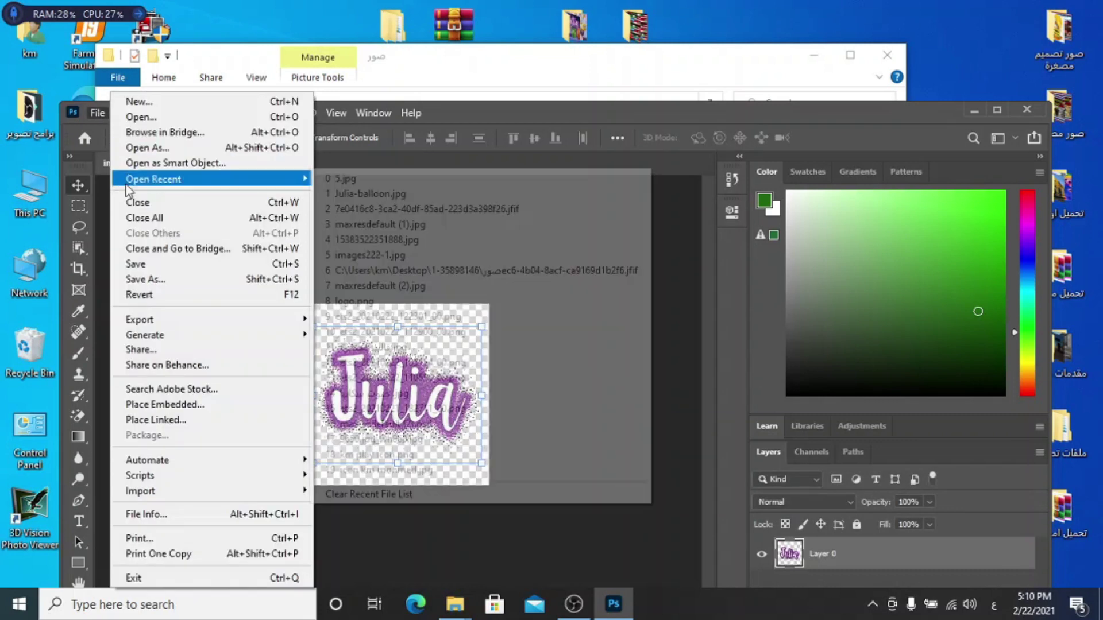
pyautogui.click(141, 117)
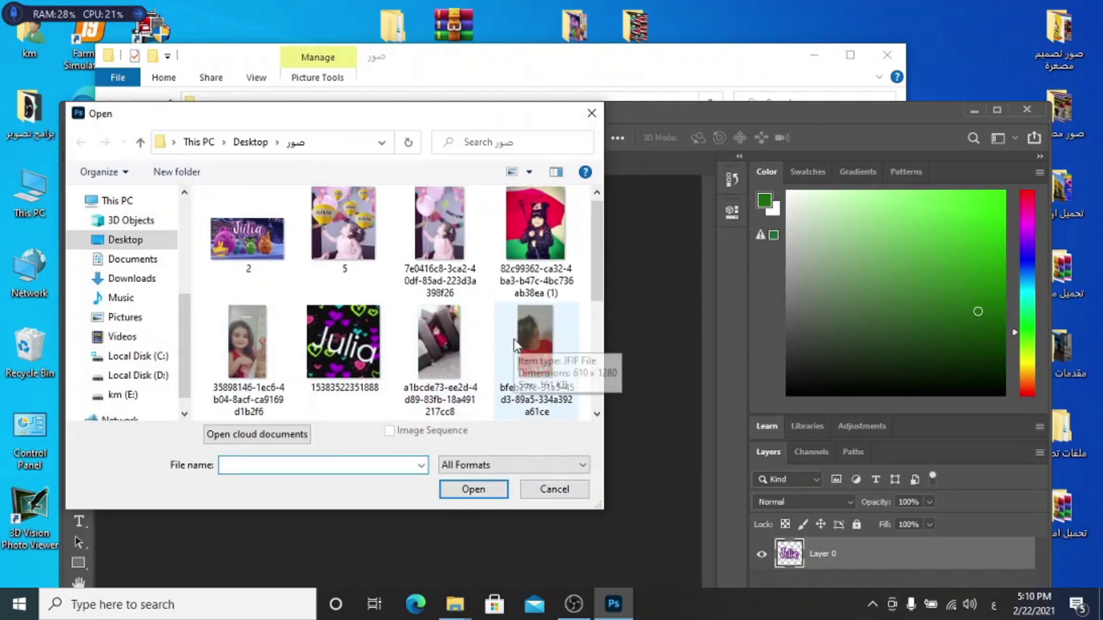
pyautogui.scroll(-2, 515, 345)
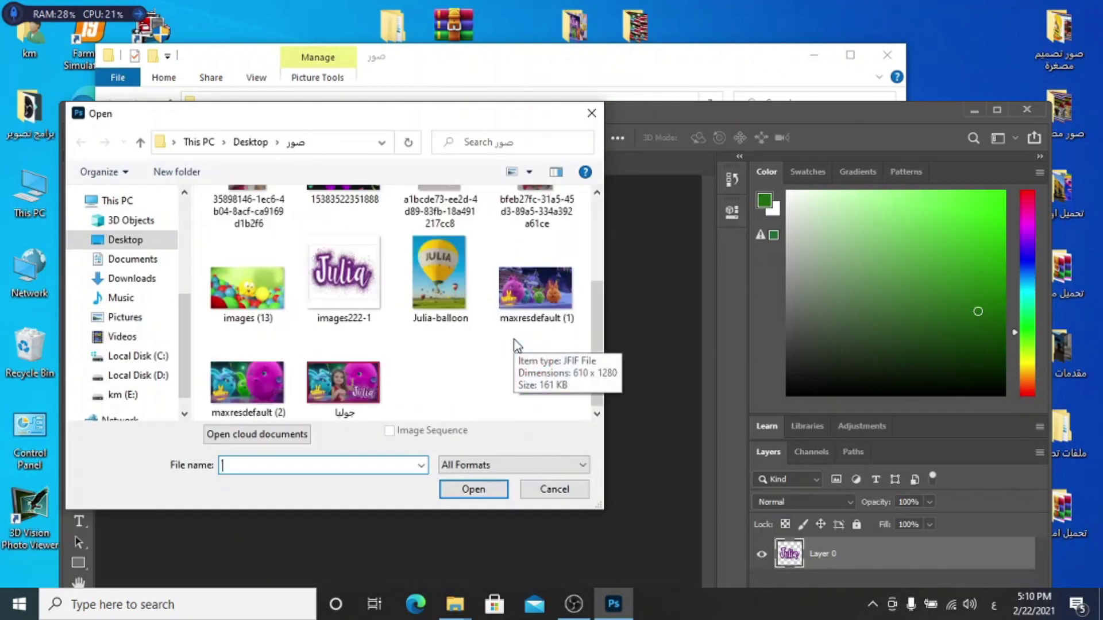
pyautogui.doubleClick(341, 384)
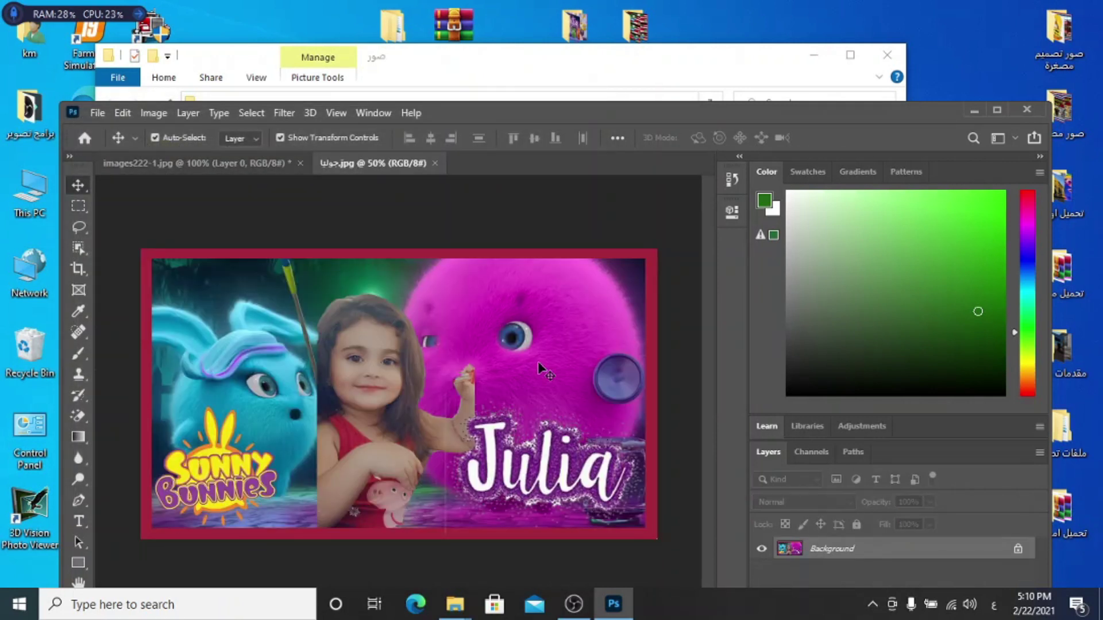
# Step: Resize the red-framed Sunny Bunnies picture to 2850 pixels wide by 650 pixels high and save it
pyautogui.click(154, 114)
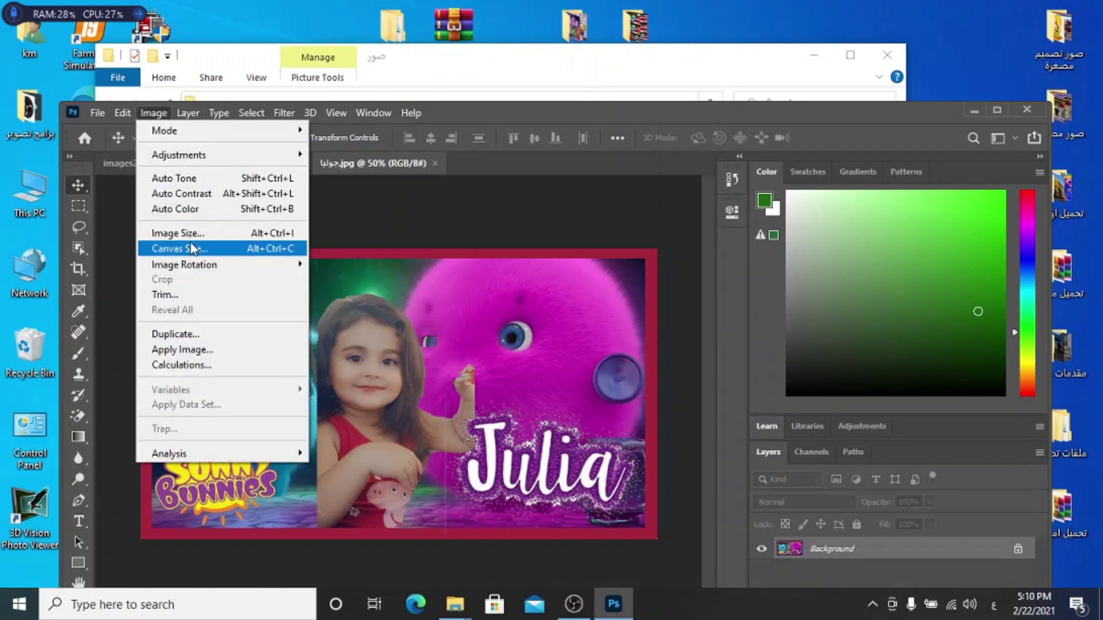
pyautogui.click(196, 234)
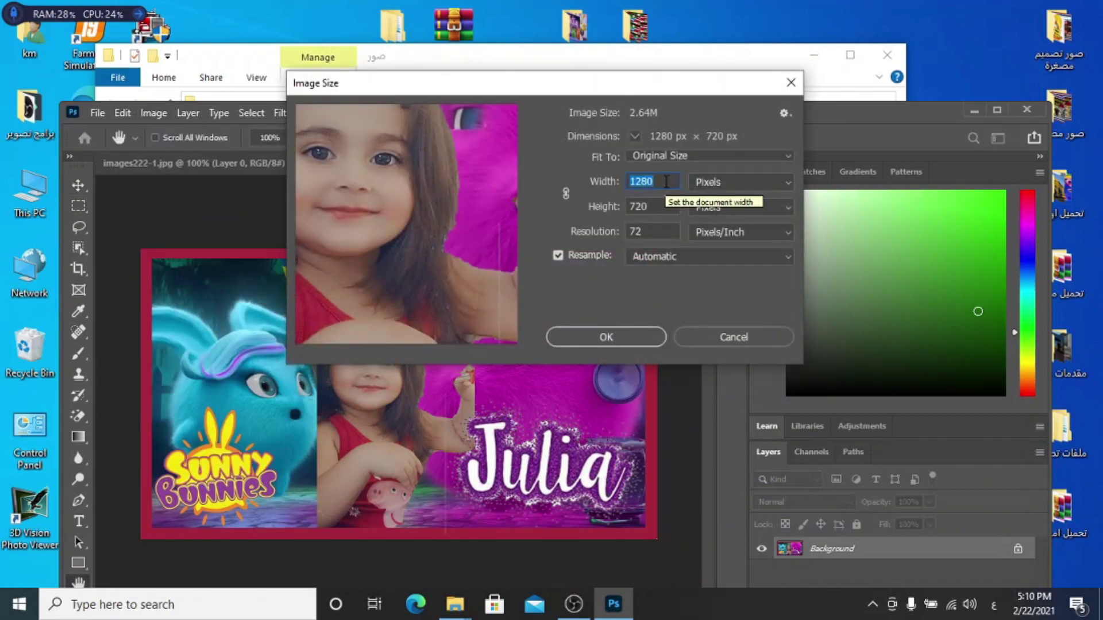
pyautogui.write('2858')
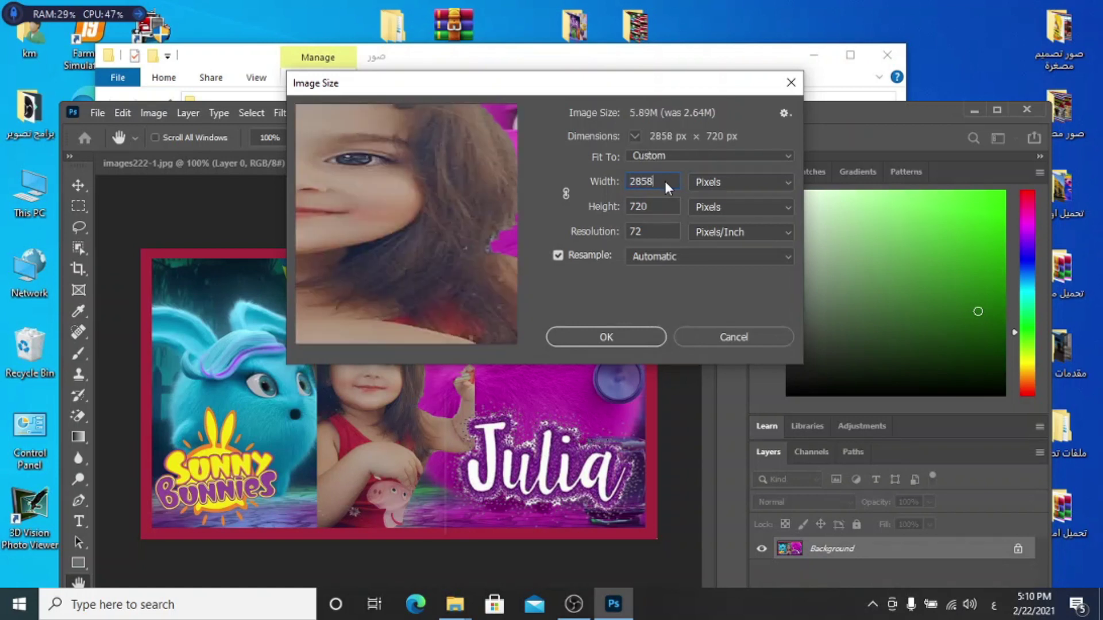
pyautogui.press('BackSpace')
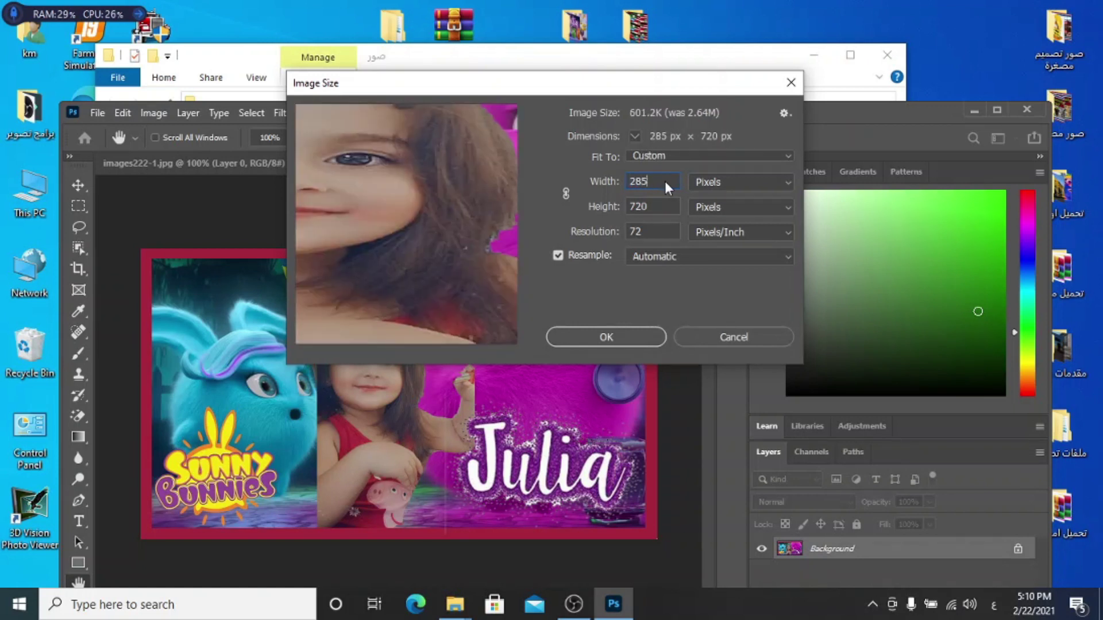
pyautogui.write('0')
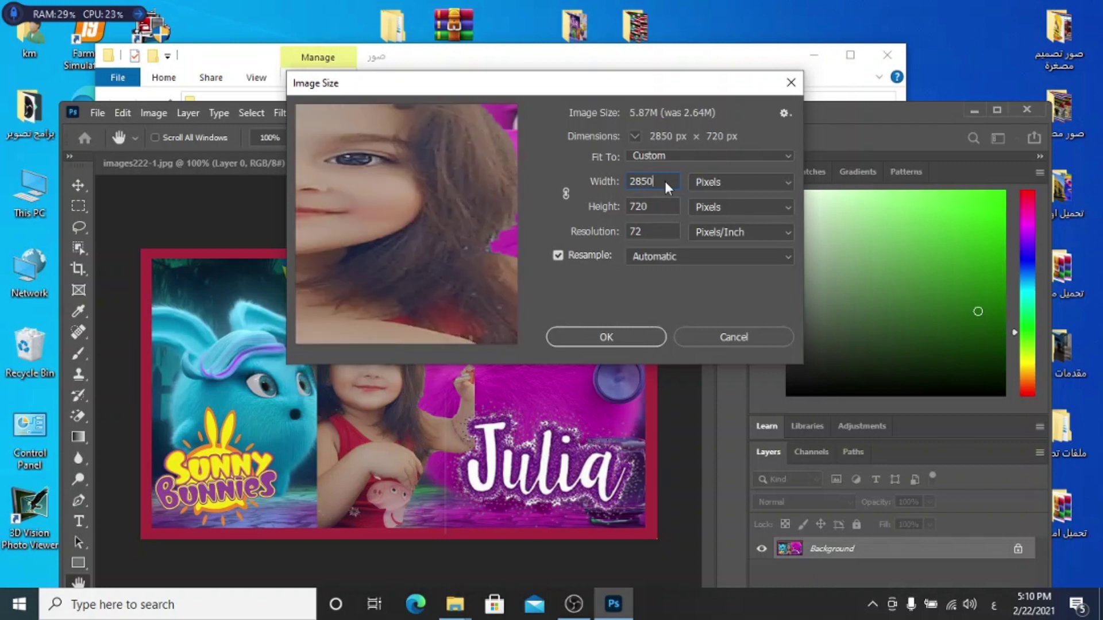
pyautogui.moveTo(655, 206); pyautogui.dragTo(617, 207)
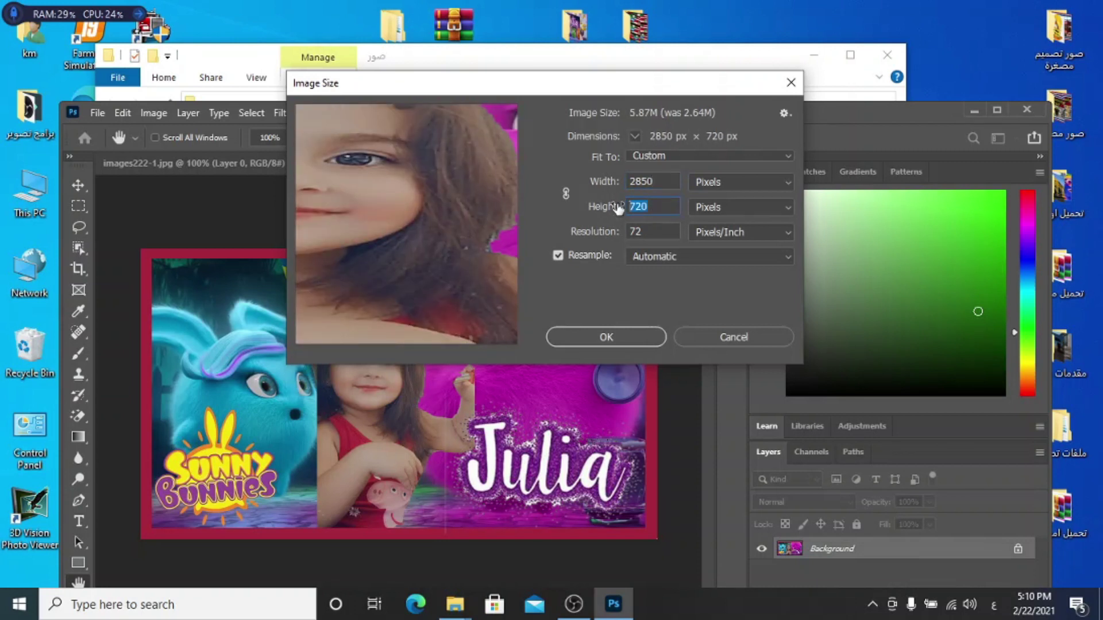
pyautogui.write('650')
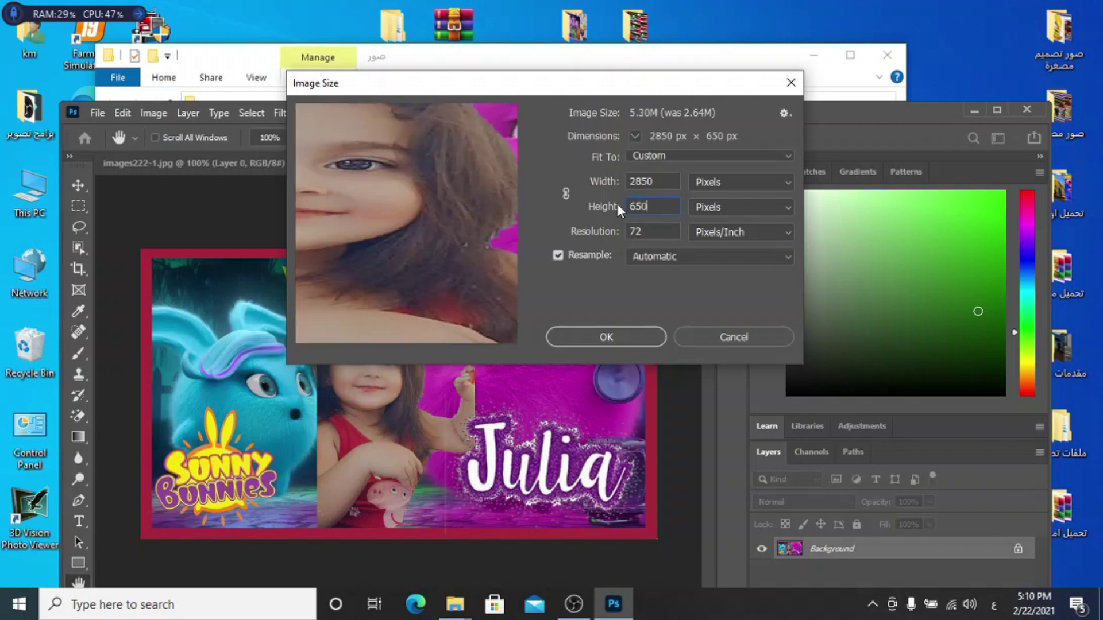
pyautogui.click(616, 336)
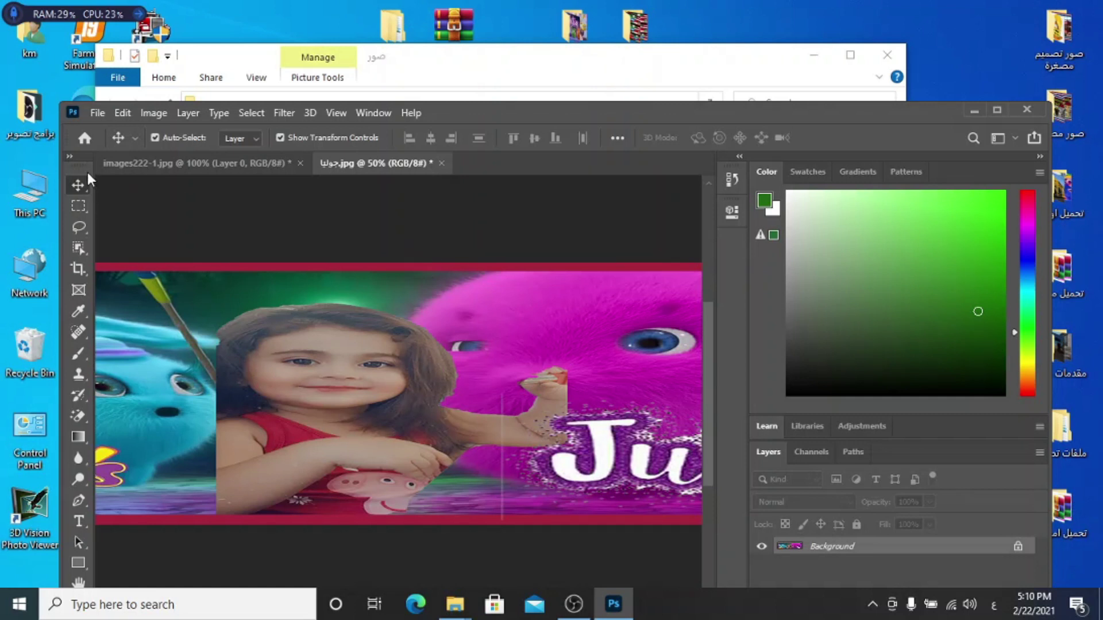
pyautogui.click(98, 113)
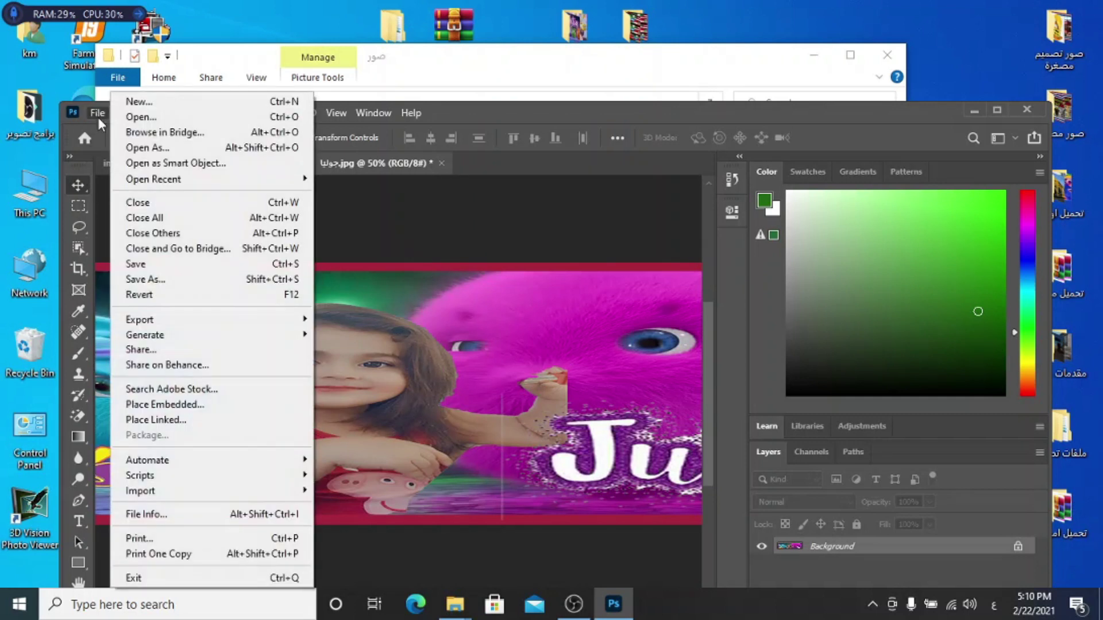
pyautogui.click(150, 264)
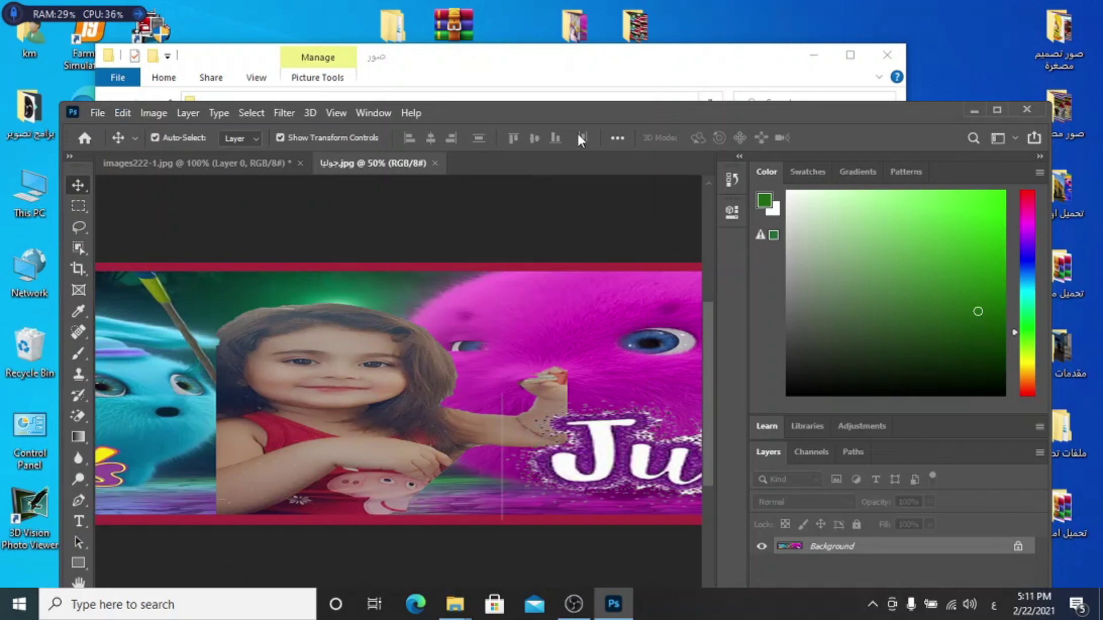
# Step: Check the red-framed picture's thumbnail in the image folder, return to Photoshop and close the picture
pyautogui.moveTo(579, 109); pyautogui.dragTo(577, 204)
pyautogui.click(557, 70)
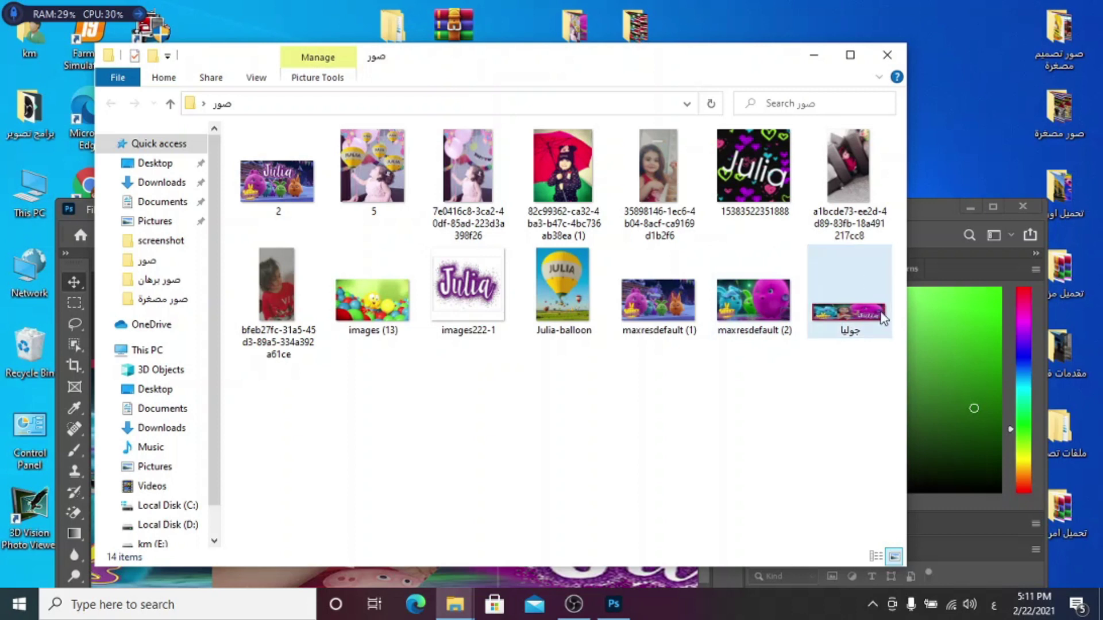
pyautogui.moveTo(883, 318); pyautogui.dragTo(919, 308)
pyautogui.click(923, 204)
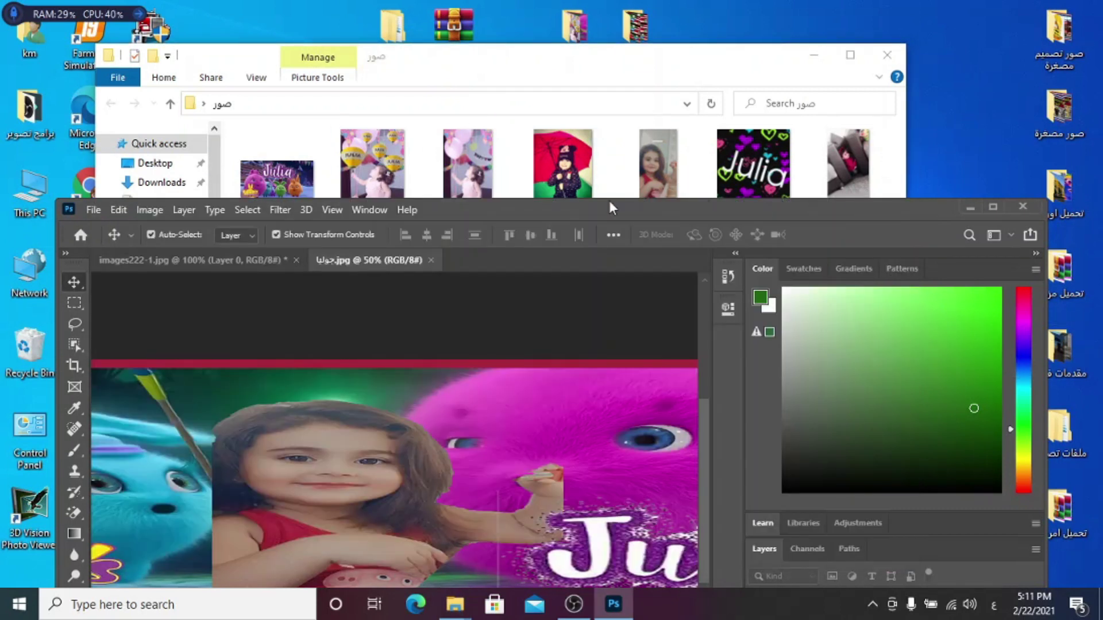
pyautogui.moveTo(609, 202); pyautogui.dragTo(619, 67)
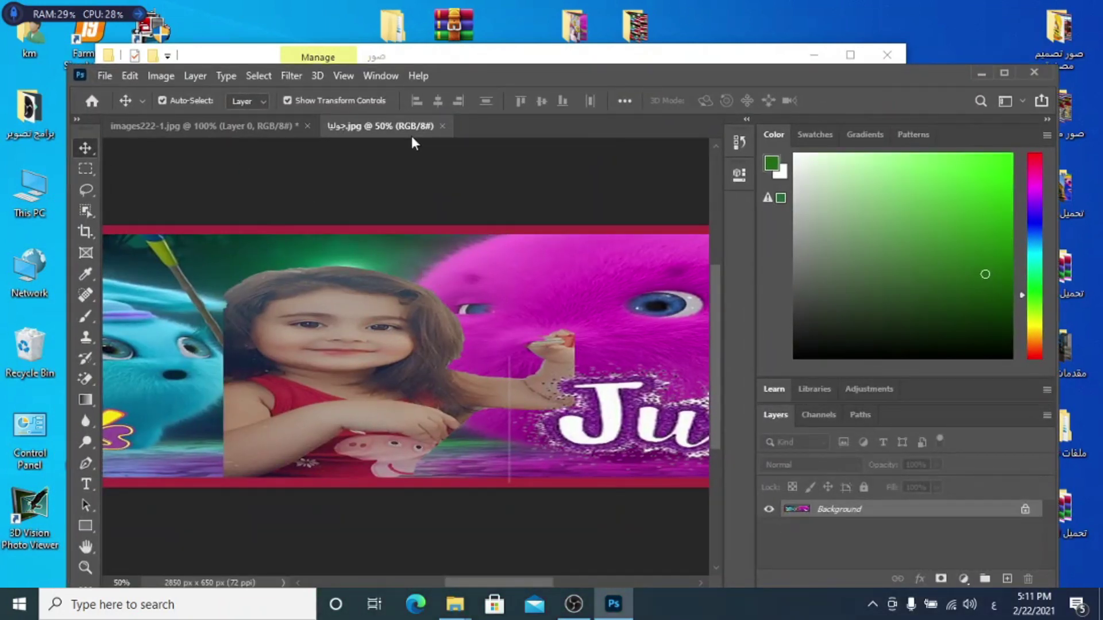
pyautogui.click(442, 126)
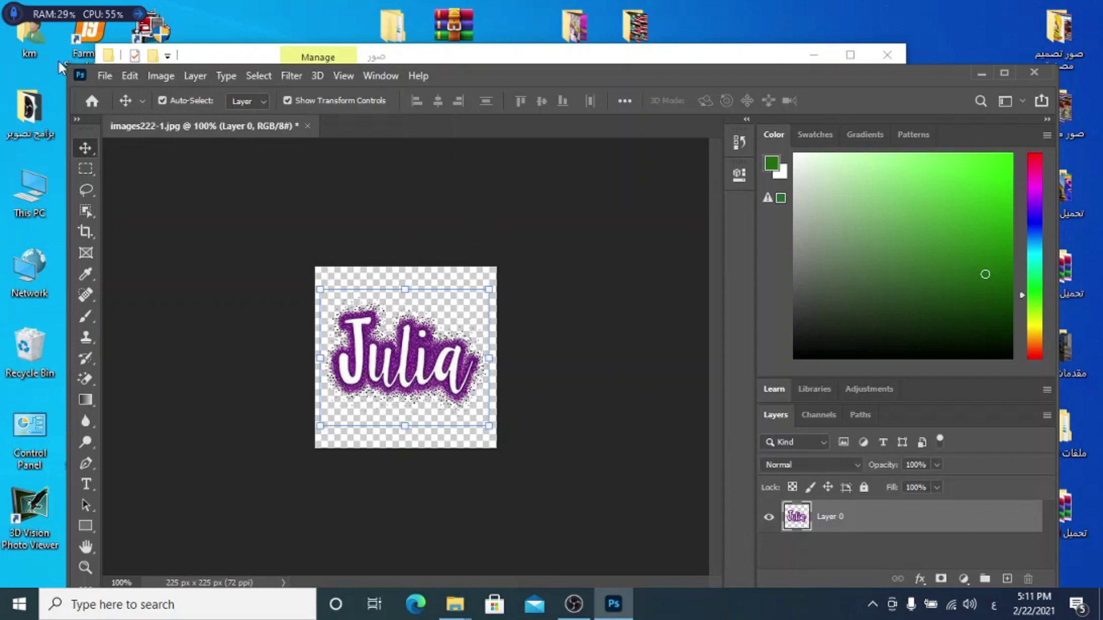
# Step: Open the saved Sunny Bunnies picture 2.jpg from the صور folder on the desktop
pyautogui.click(105, 76)
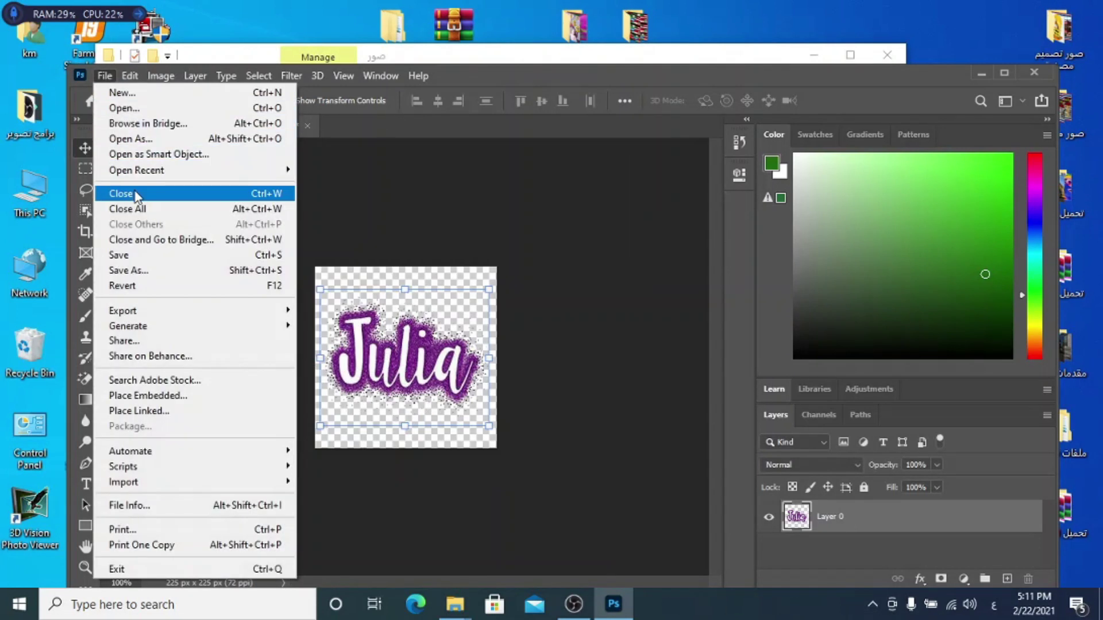
pyautogui.click(123, 108)
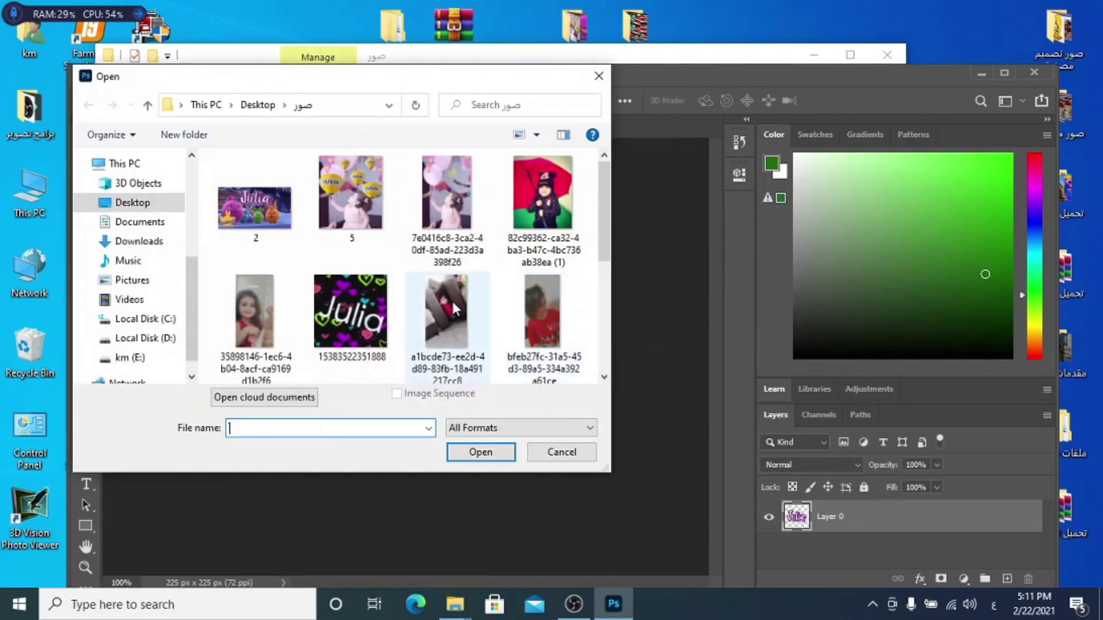
pyautogui.scroll(-2, 460, 306)
pyautogui.scroll(2, 457, 307)
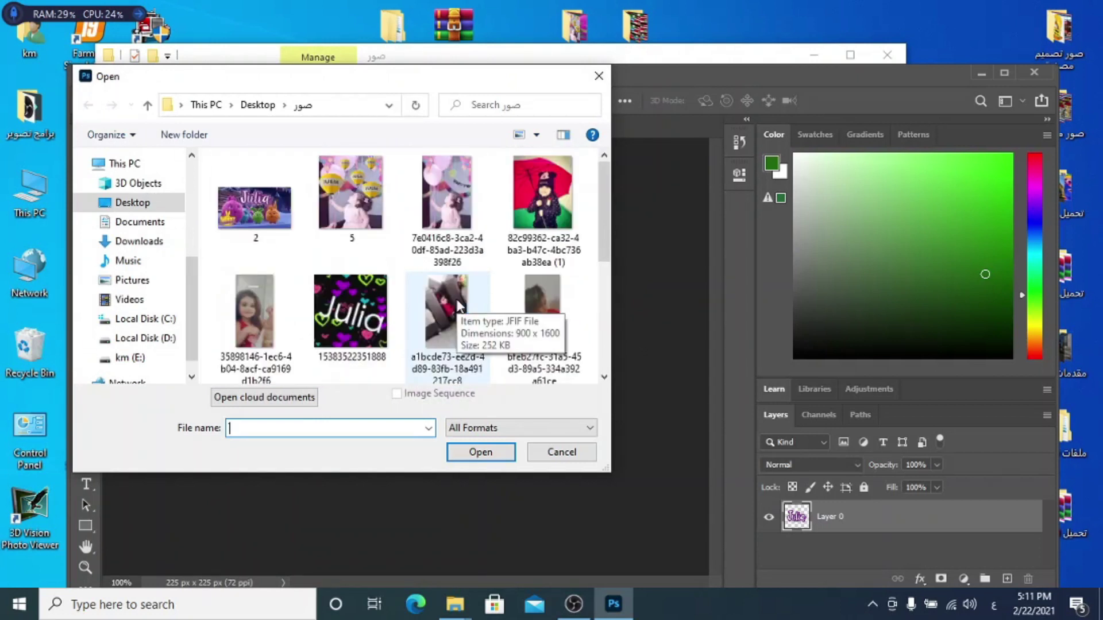
pyautogui.doubleClick(256, 193)
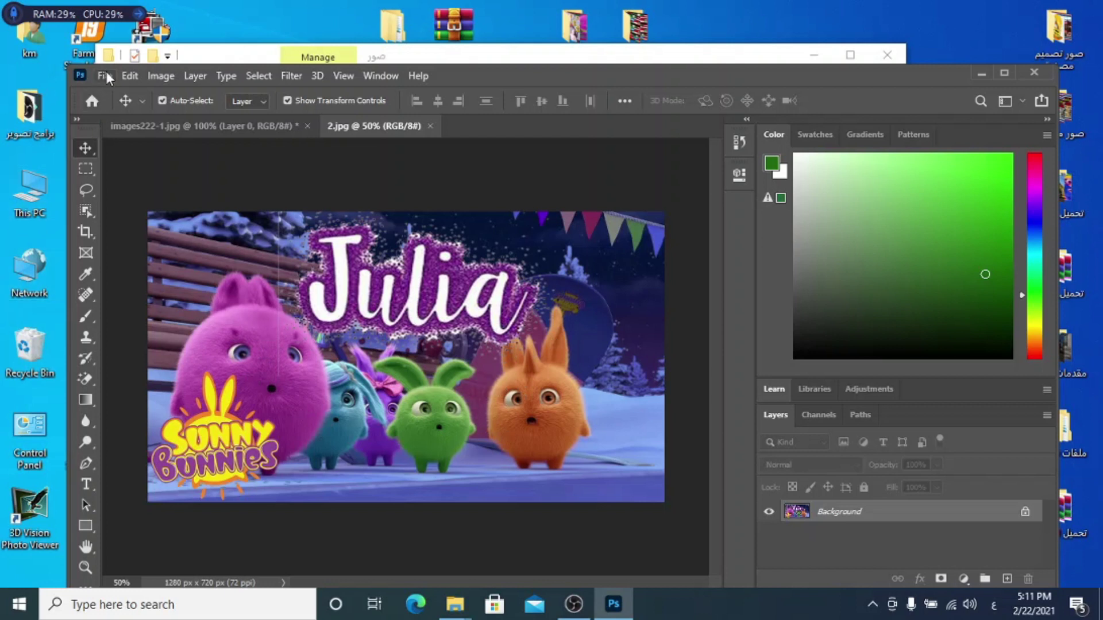
# Step: Resize 2.jpg to 2000 pixels wide by 650 pixels high and save it
pyautogui.click(152, 76)
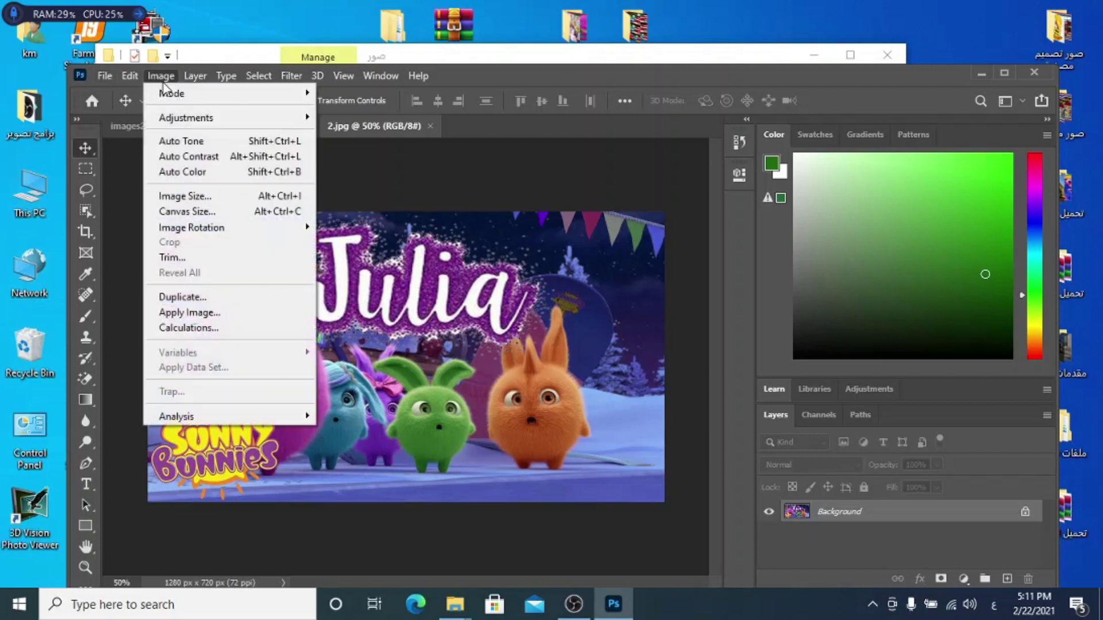
pyautogui.click(193, 196)
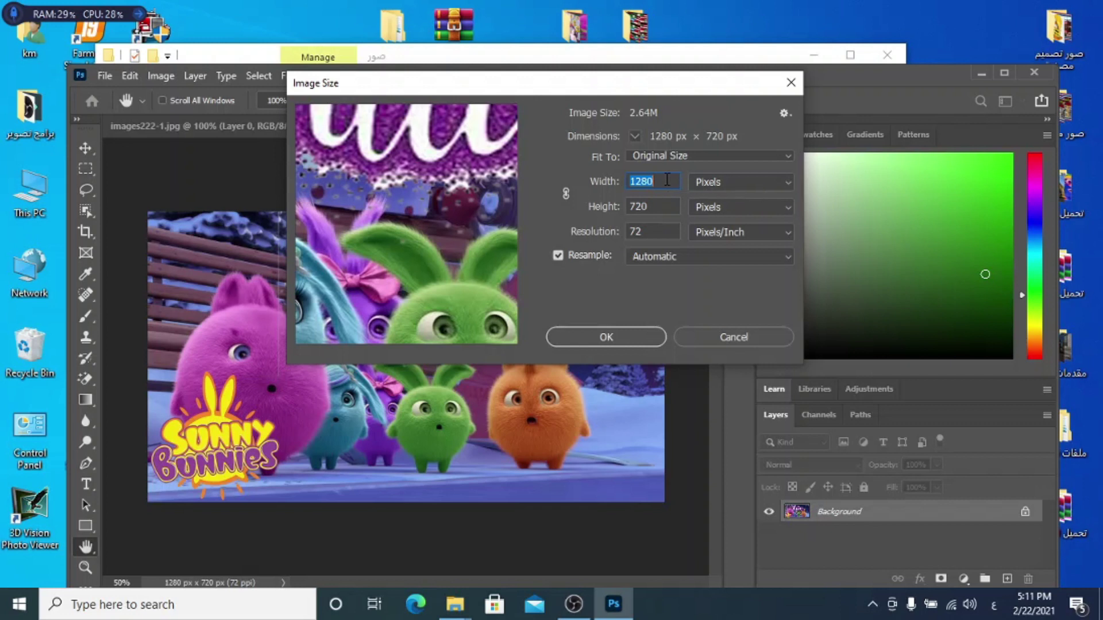
pyautogui.write('2000')
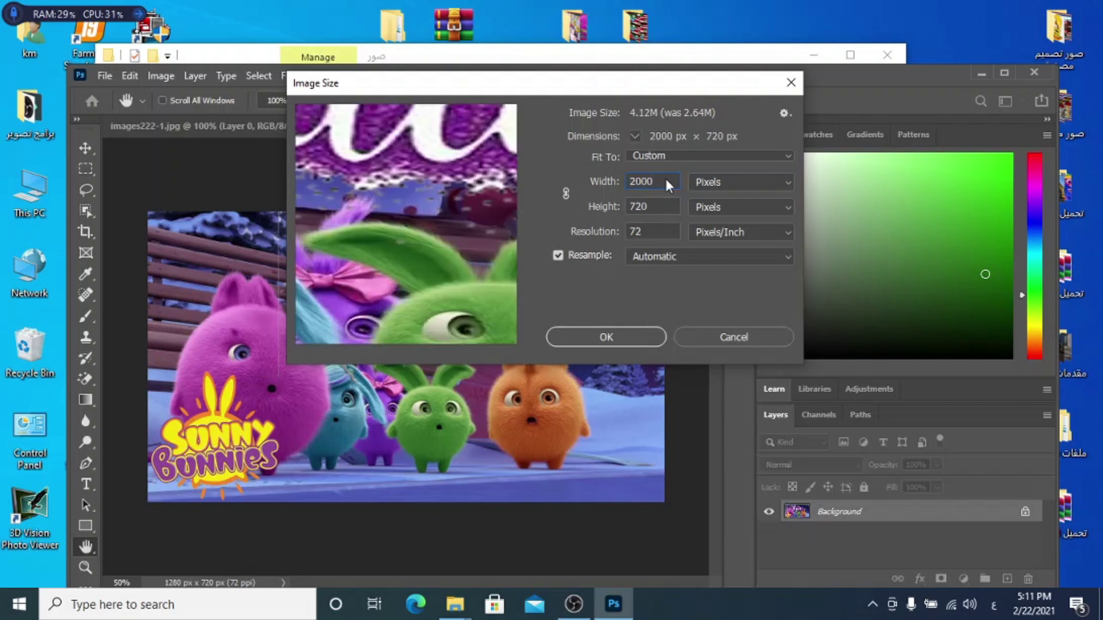
pyautogui.moveTo(659, 207); pyautogui.dragTo(615, 208)
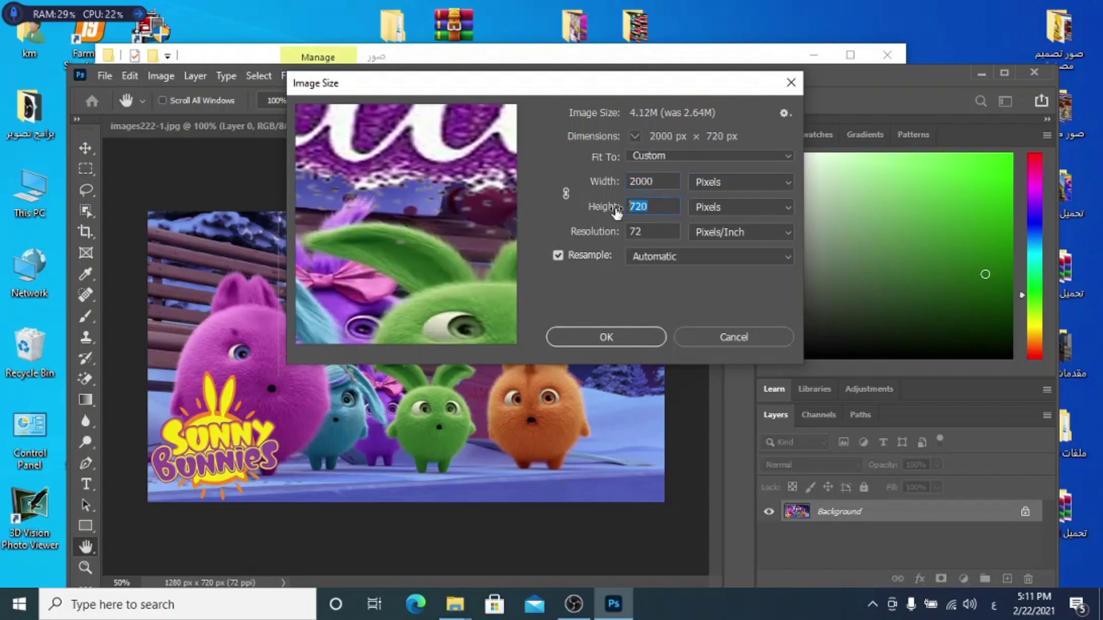
pyautogui.write('650')
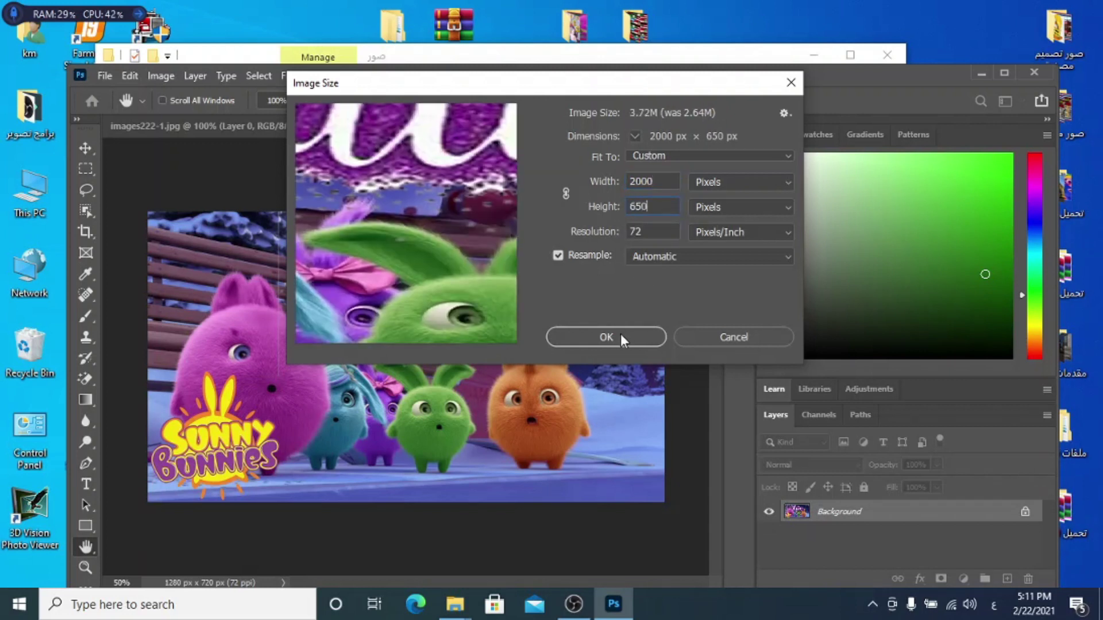
pyautogui.click(622, 337)
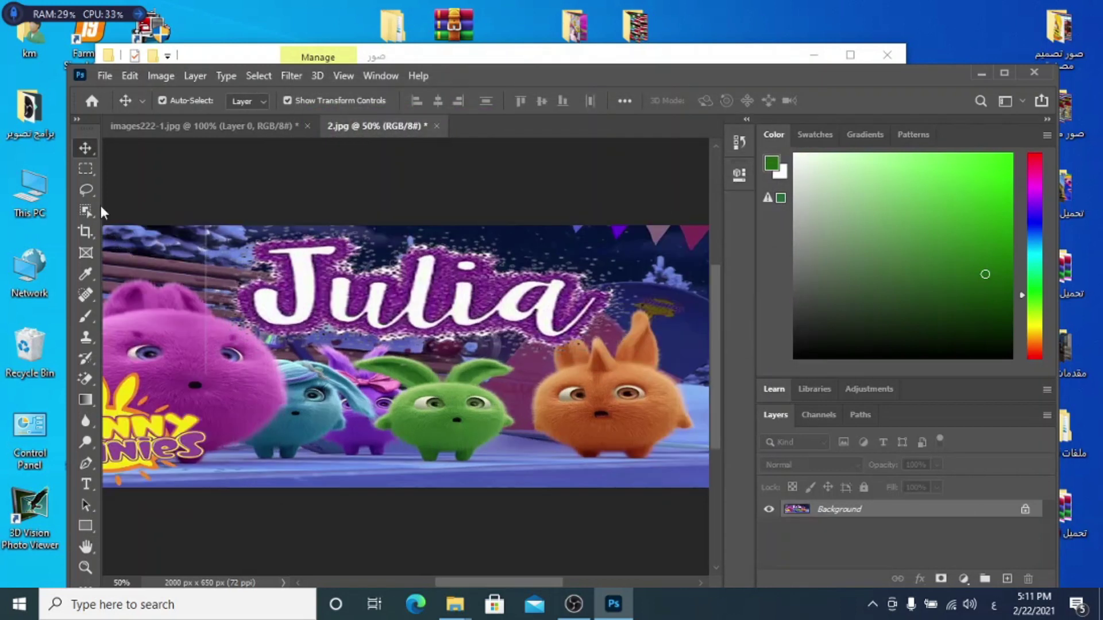
pyautogui.click(103, 77)
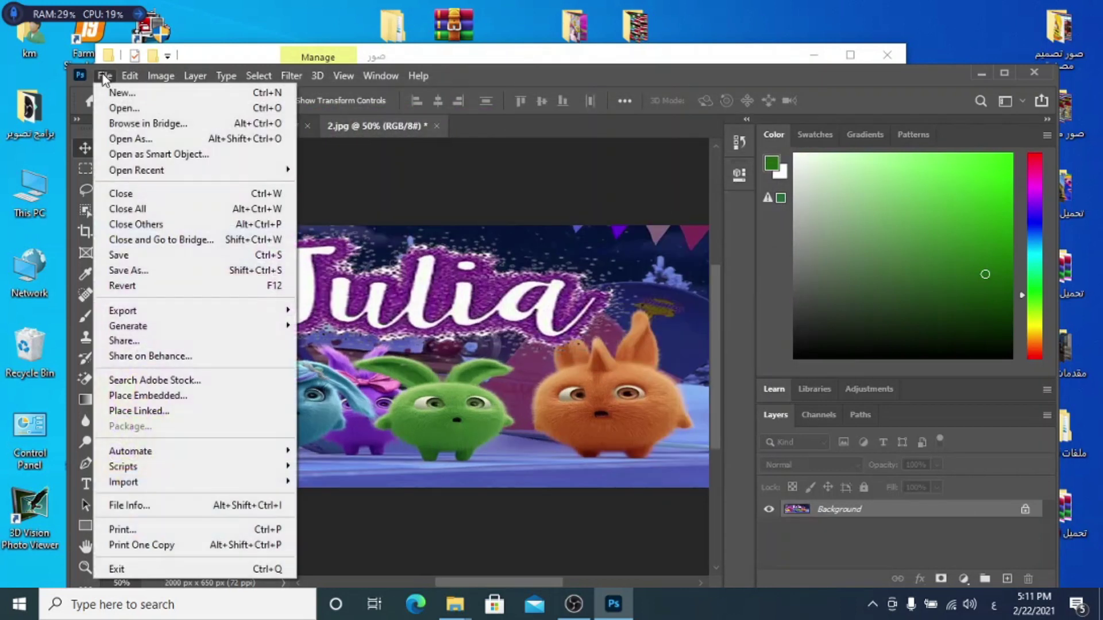
pyautogui.click(141, 255)
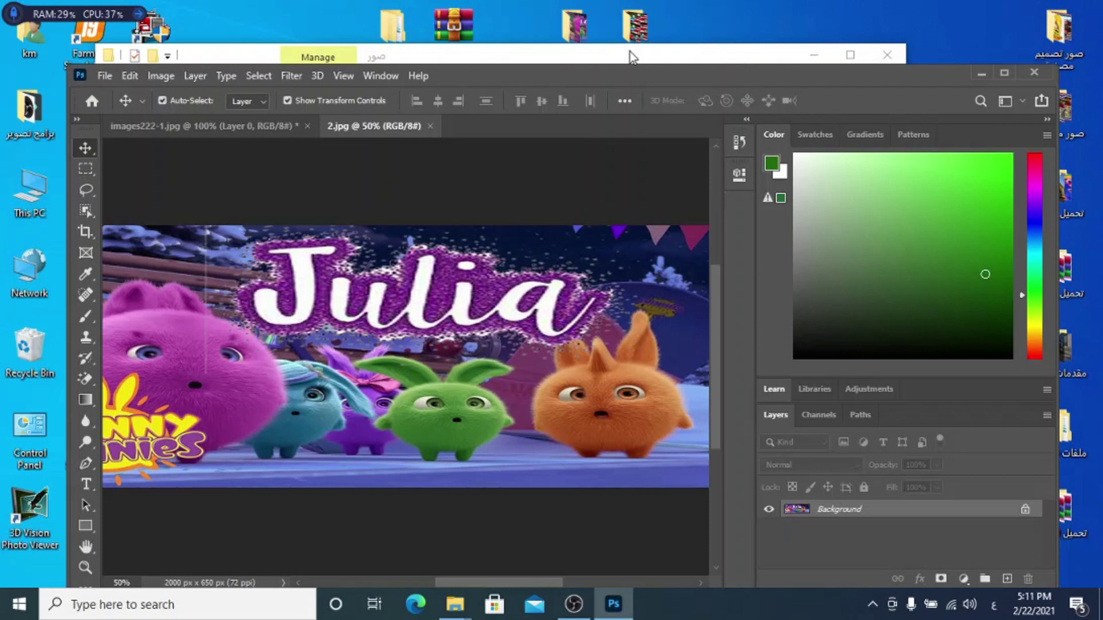
# Step: Minimise Photoshop and close the صور image folder to clear the desktop
pyautogui.click(630, 52)
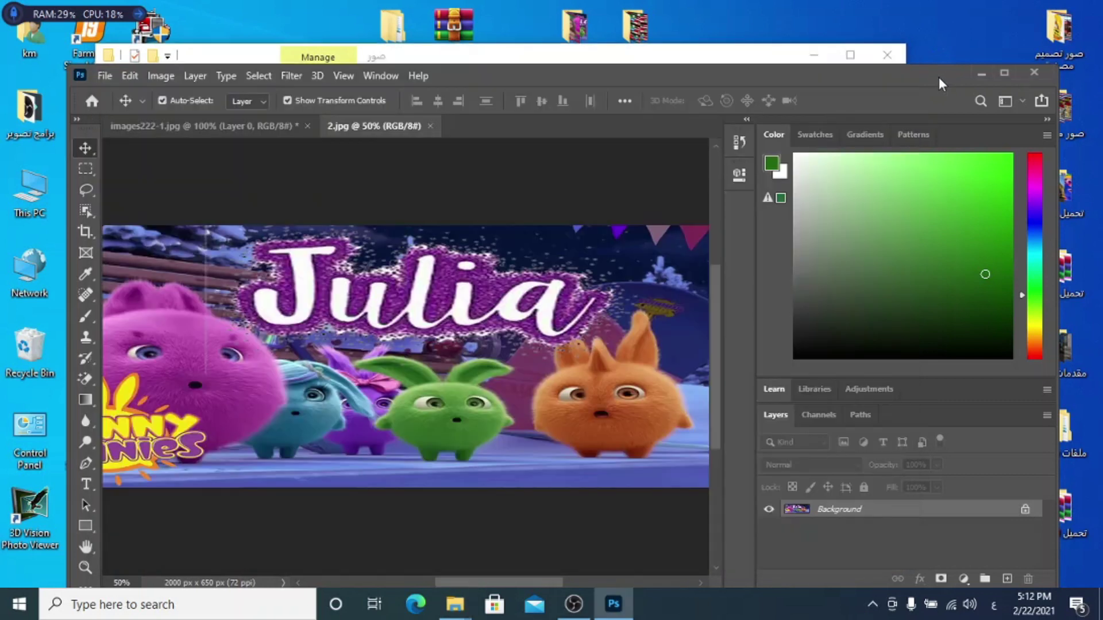
pyautogui.click(942, 83)
pyautogui.moveTo(558, 80)
pyautogui.mouseDown()
pyautogui.moveTo(568, 46)
pyautogui.moveTo(532, 73)
pyautogui.moveTo(571, 81)
pyautogui.mouseUp()
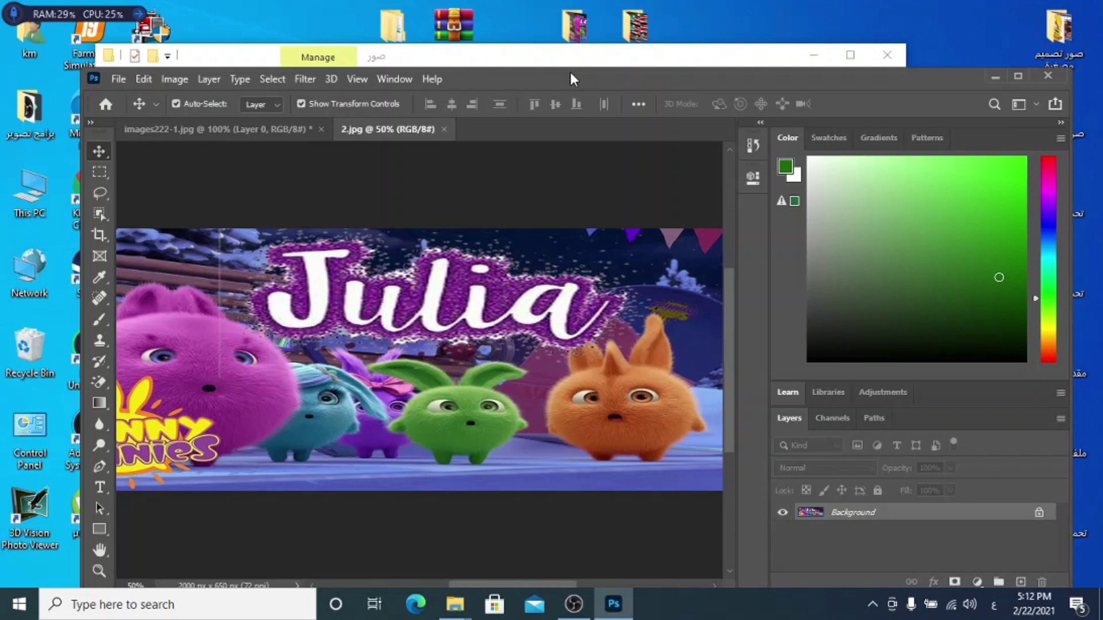
pyautogui.moveTo(564, 79); pyautogui.dragTo(497, 83)
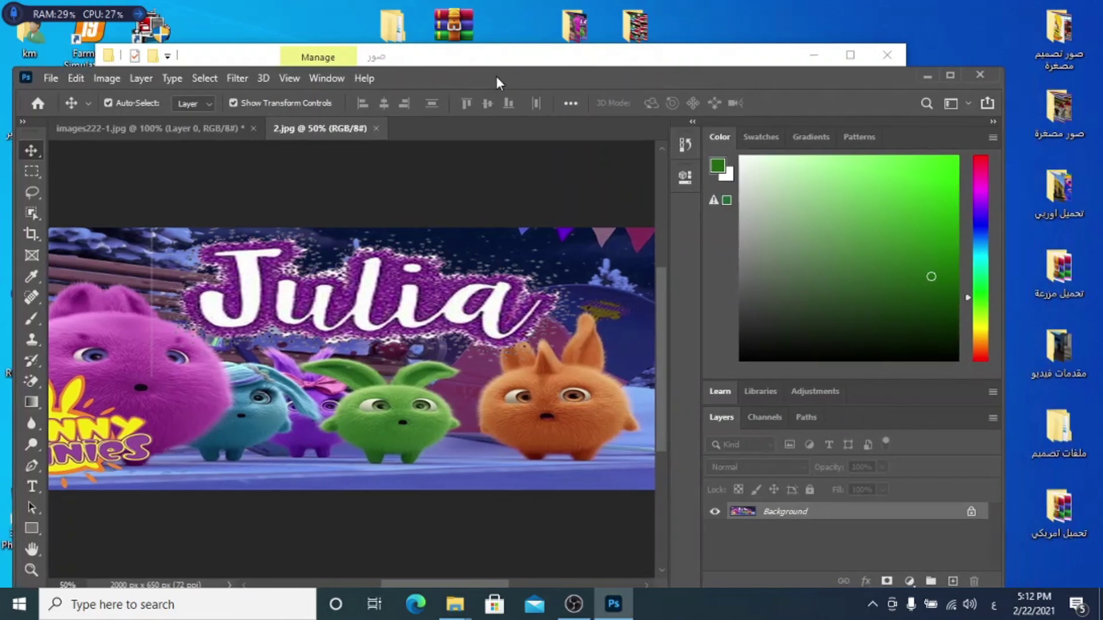
pyautogui.click(927, 77)
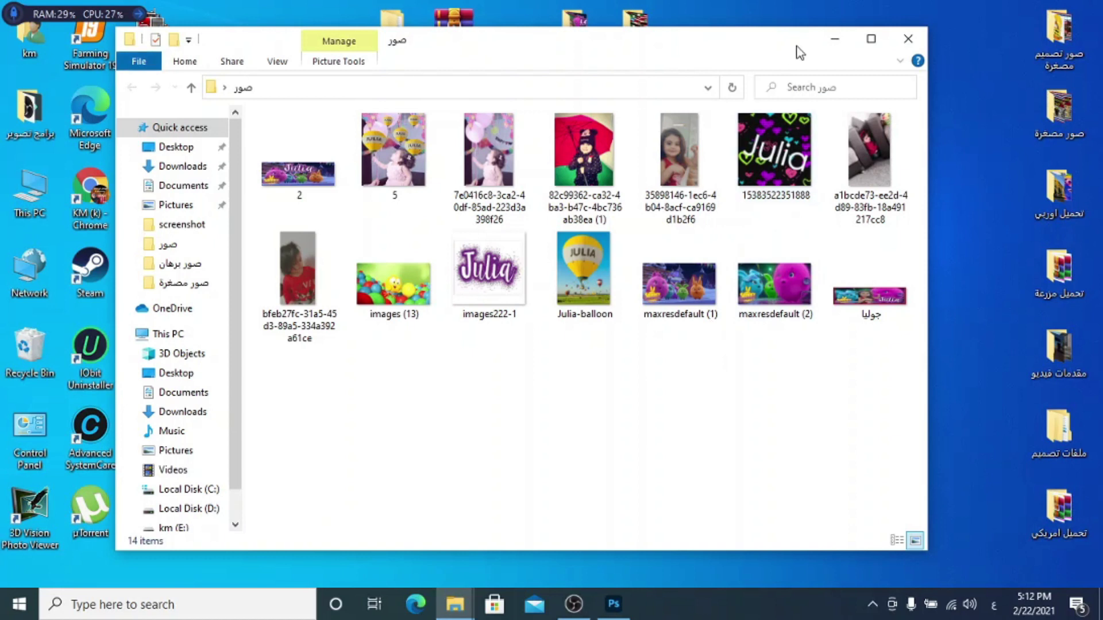
pyautogui.click(907, 39)
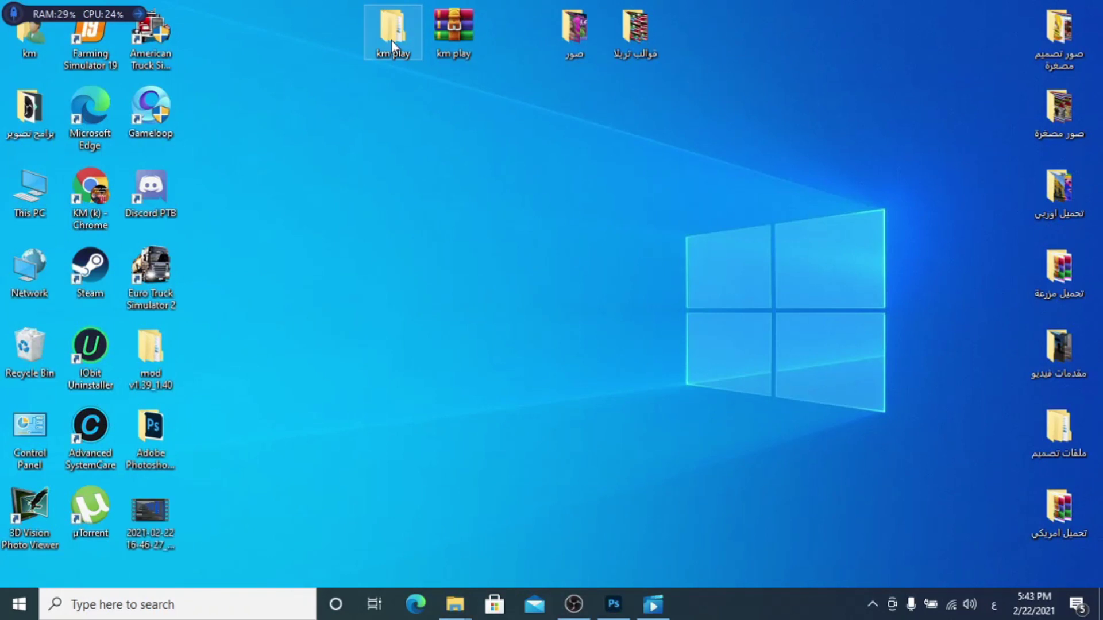
# Step: Open the desktop folder km play and go through ملفات الشرح and Trucksim_Templates_v1.6_game_ver._1.37 to its PNG files folder
pyautogui.doubleClick(391, 40)
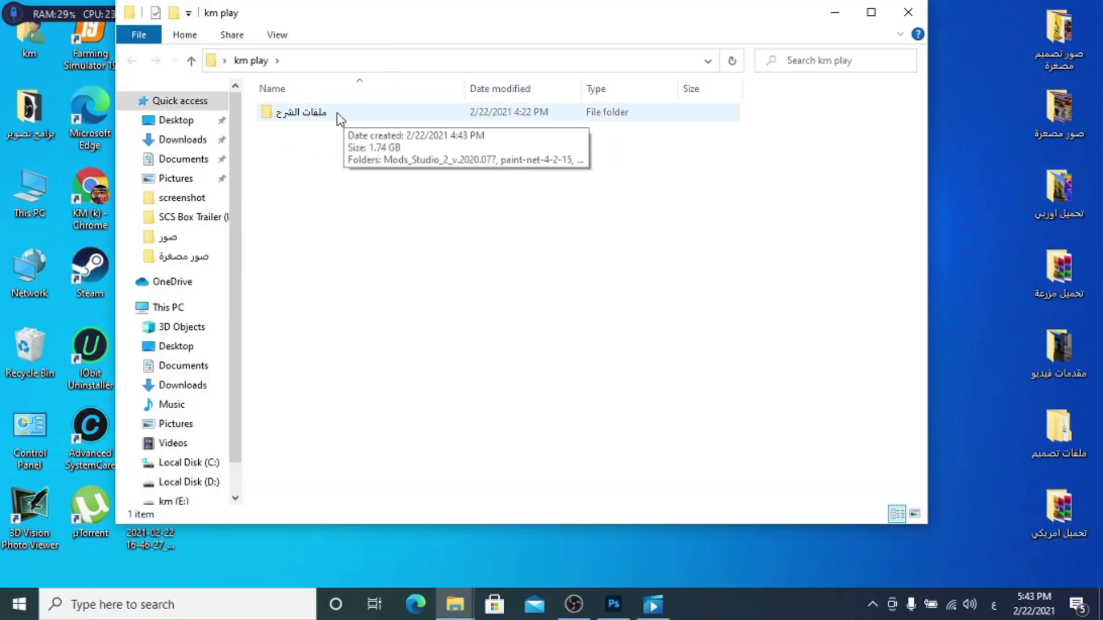
pyautogui.doubleClick(338, 115)
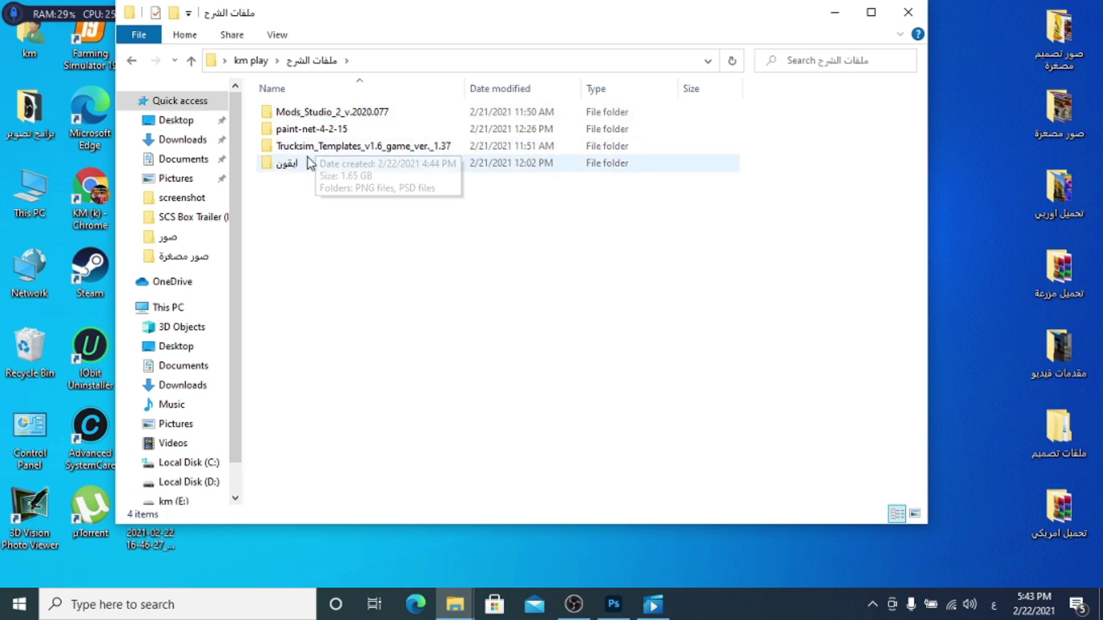
pyautogui.doubleClick(380, 147)
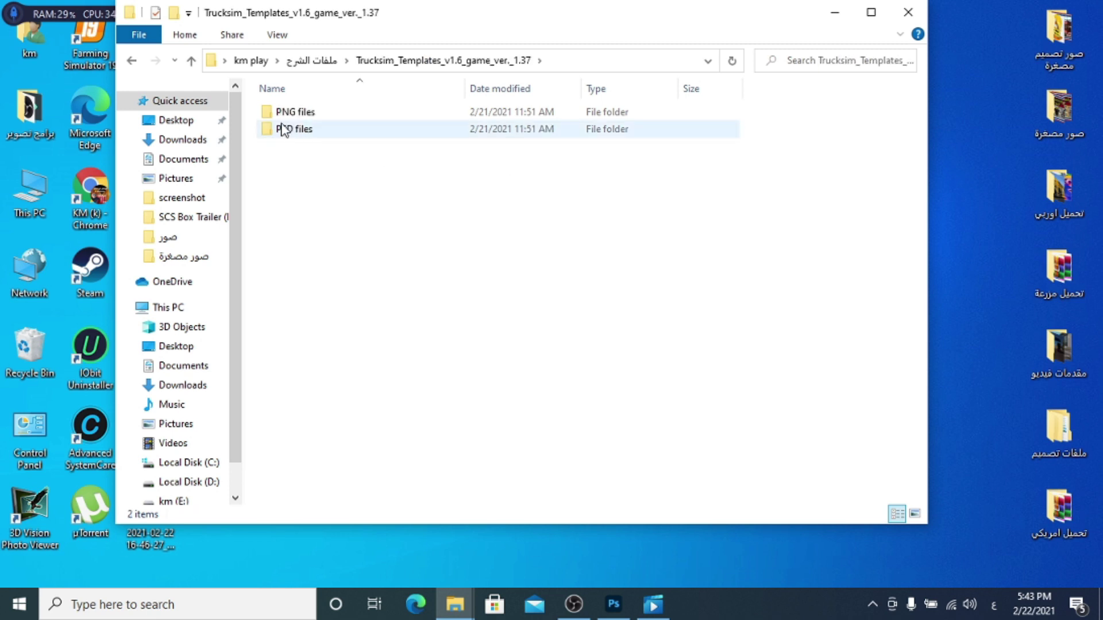
pyautogui.doubleClick(326, 115)
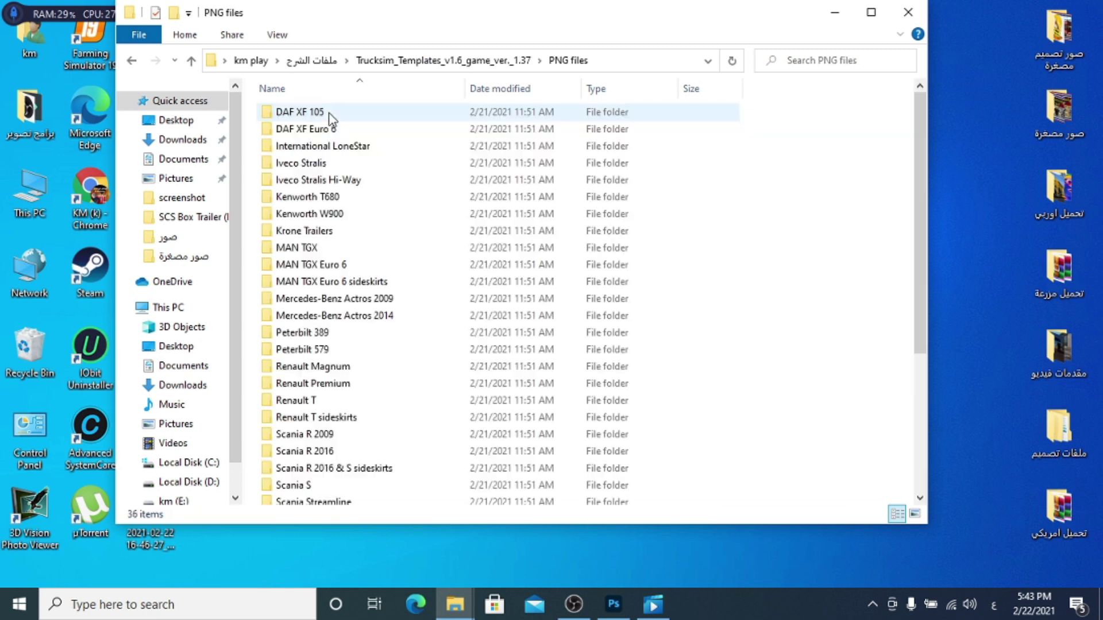
# Step: Open the Dry freighter long template from the SCS Box Trailer (ETS 2) folder in paint.net and reposition the program window
pyautogui.scroll(-4, 425, 346)
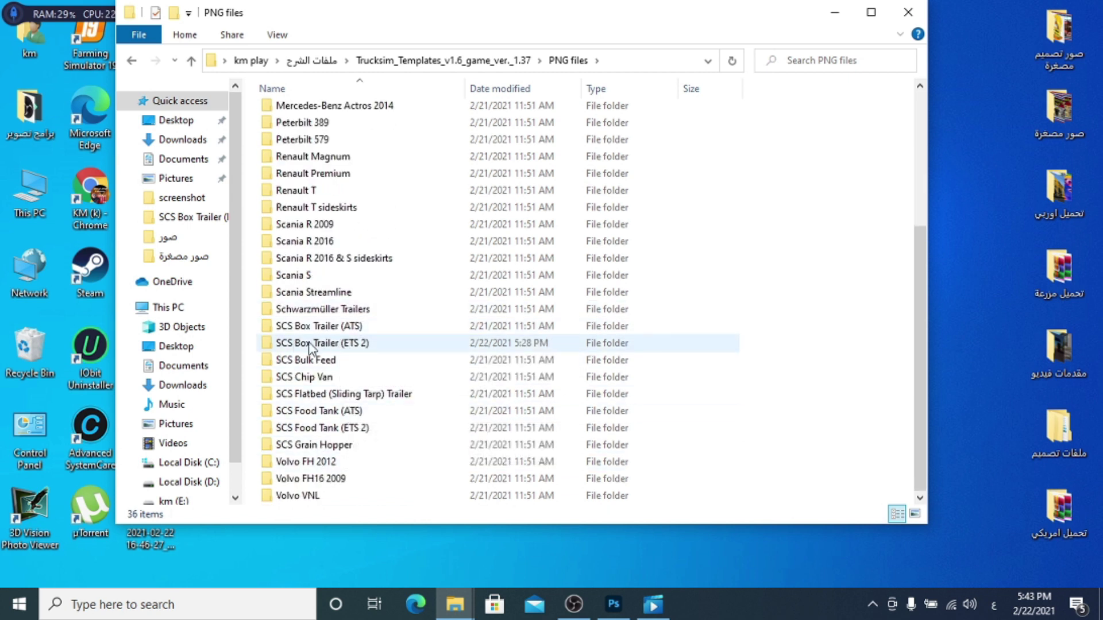
pyautogui.doubleClick(368, 342)
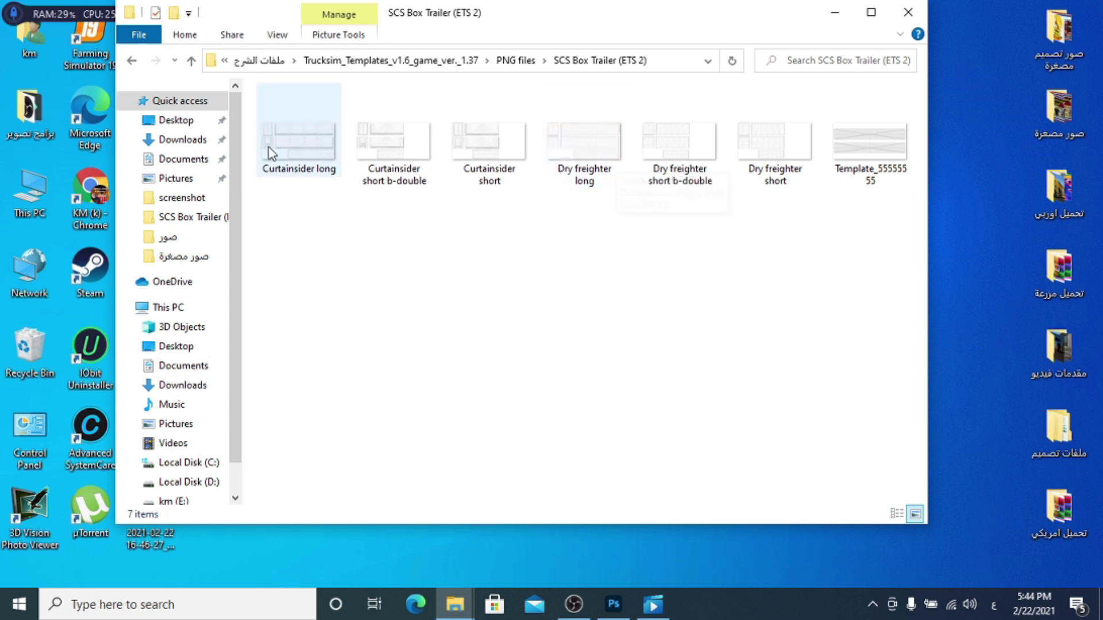
pyautogui.click(595, 143)
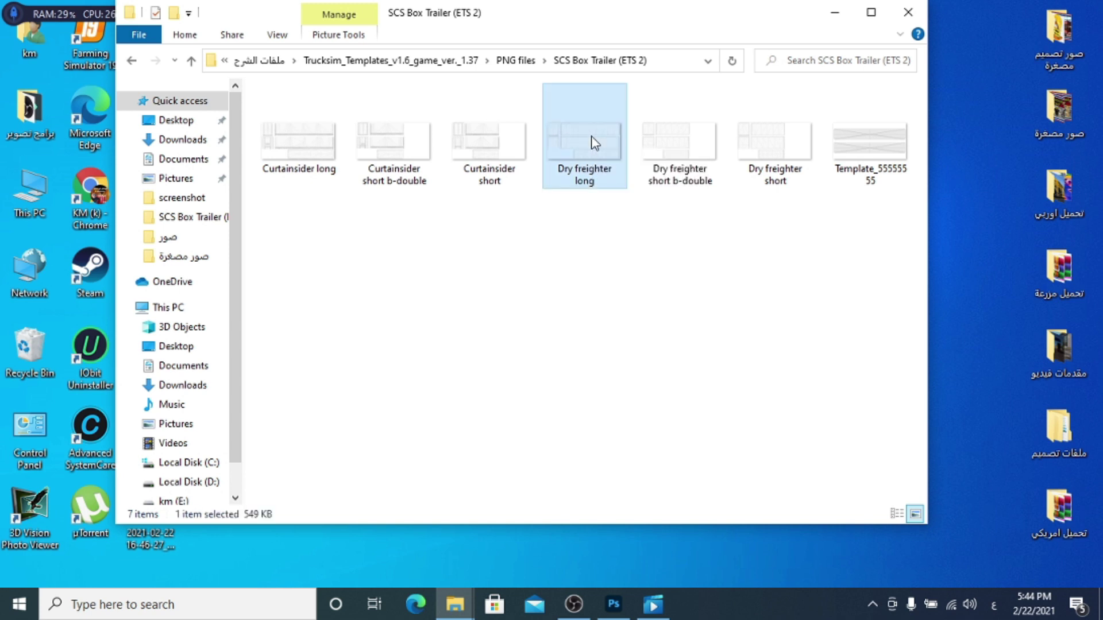
pyautogui.rightClick(594, 143)
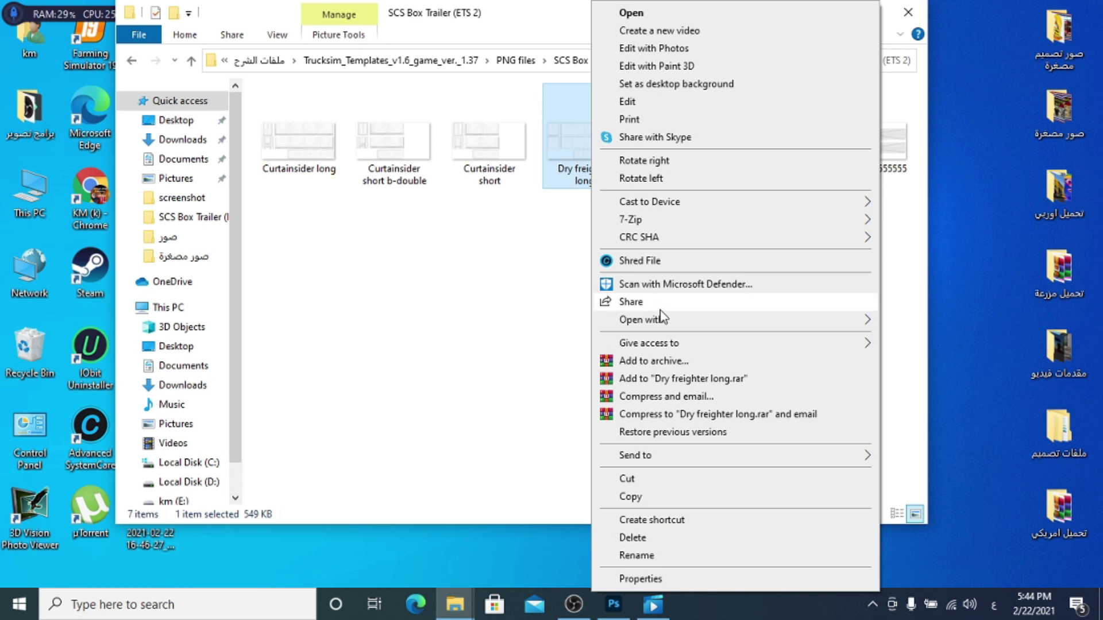
pyautogui.moveTo(660, 320)
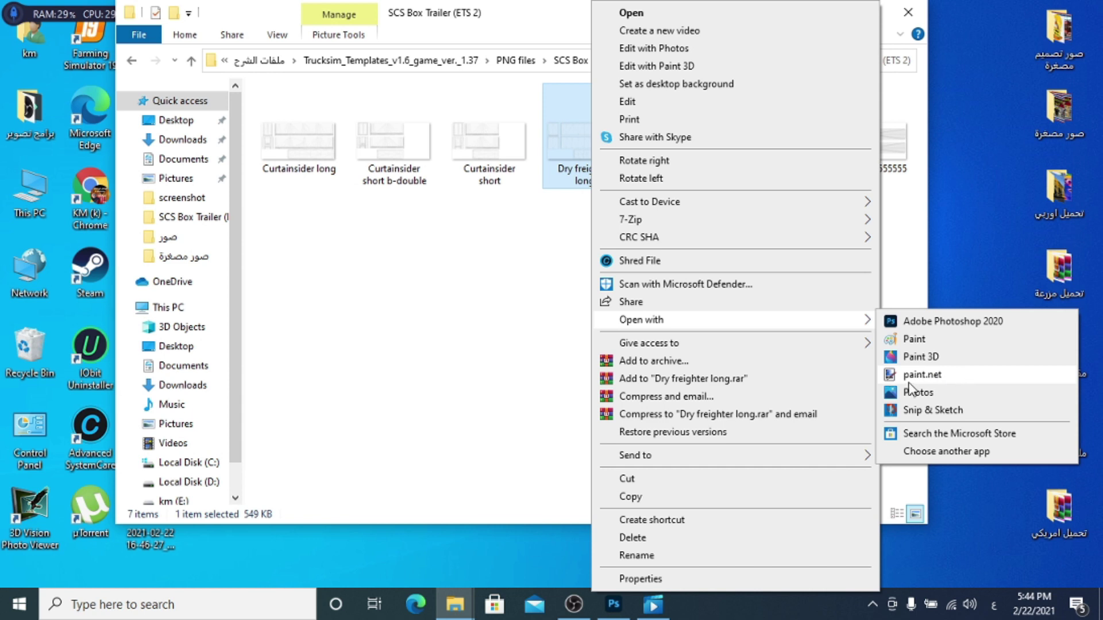
pyautogui.click(929, 382)
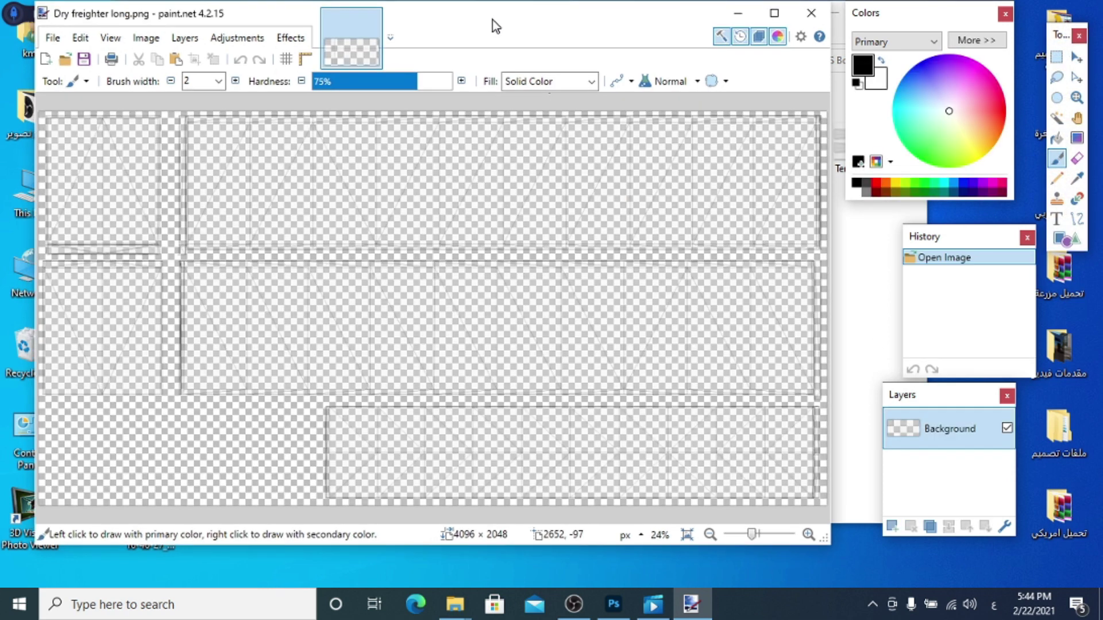
pyautogui.moveTo(491, 20)
pyautogui.mouseDown()
pyautogui.moveTo(477, 27)
pyautogui.moveTo(494, 32)
pyautogui.moveTo(486, 28)
pyautogui.mouseUp()
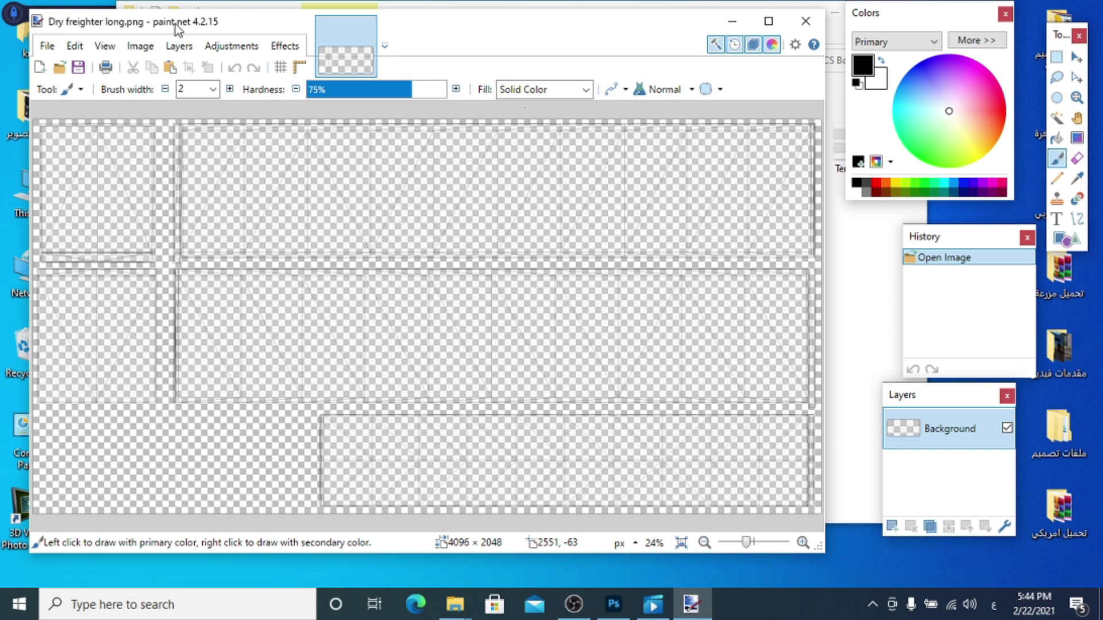
pyautogui.moveTo(527, 42); pyautogui.dragTo(519, 37)
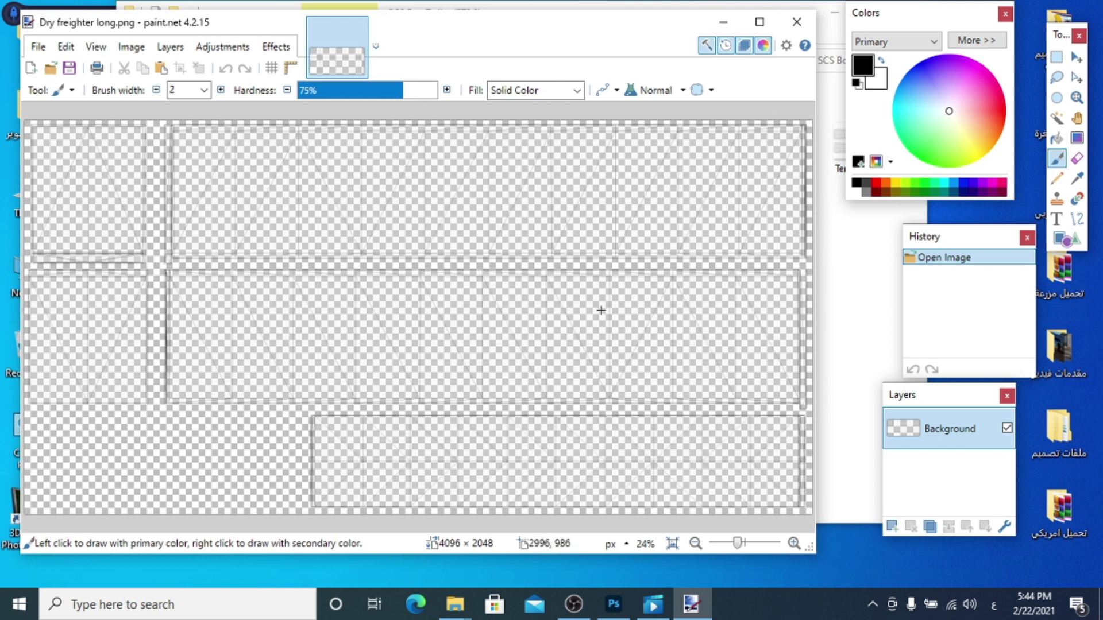
# Step: Open 2.jpg, the Sunny Bunnies banner with the child's photo, and 5.jpg from the صور folder alongside the template
pyautogui.moveTo(328, 58)
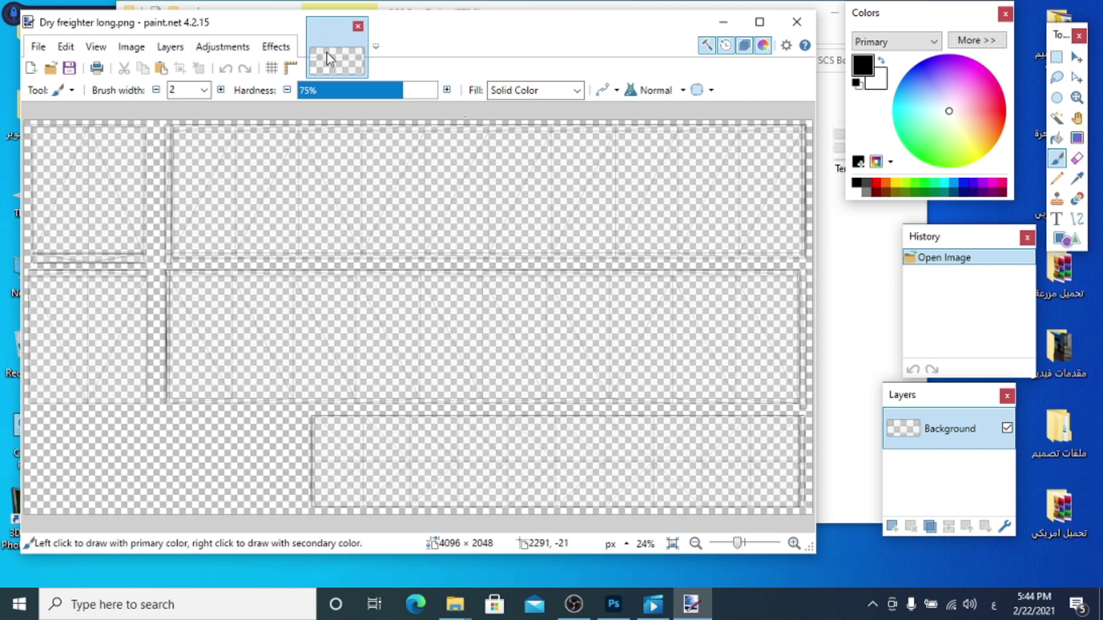
pyautogui.click(38, 48)
pyautogui.click(61, 87)
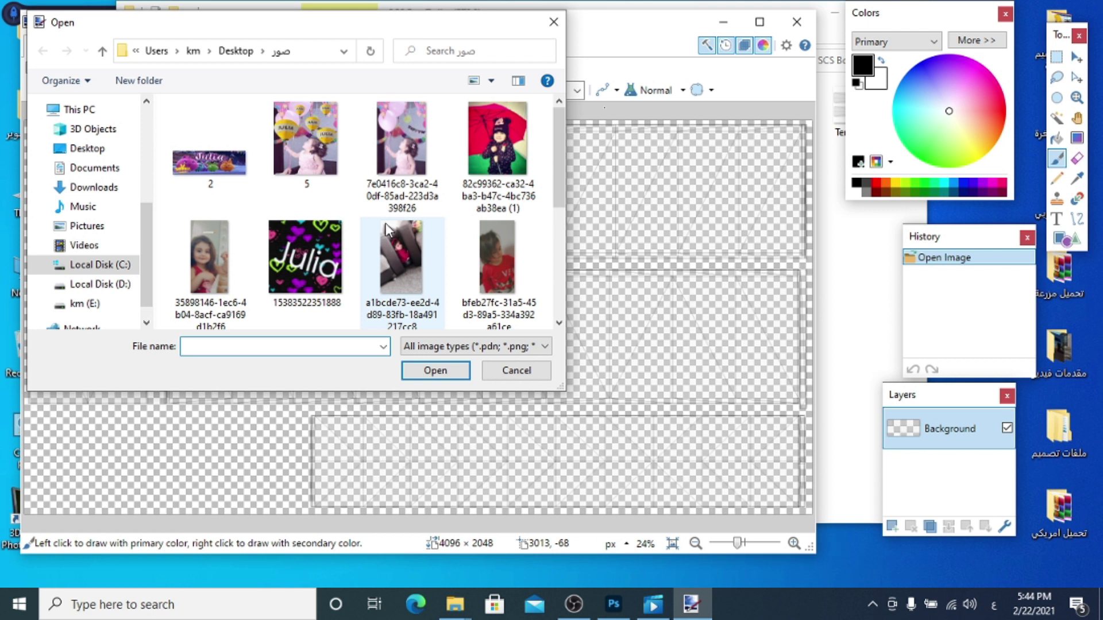
pyautogui.doubleClick(214, 151)
pyautogui.click(39, 48)
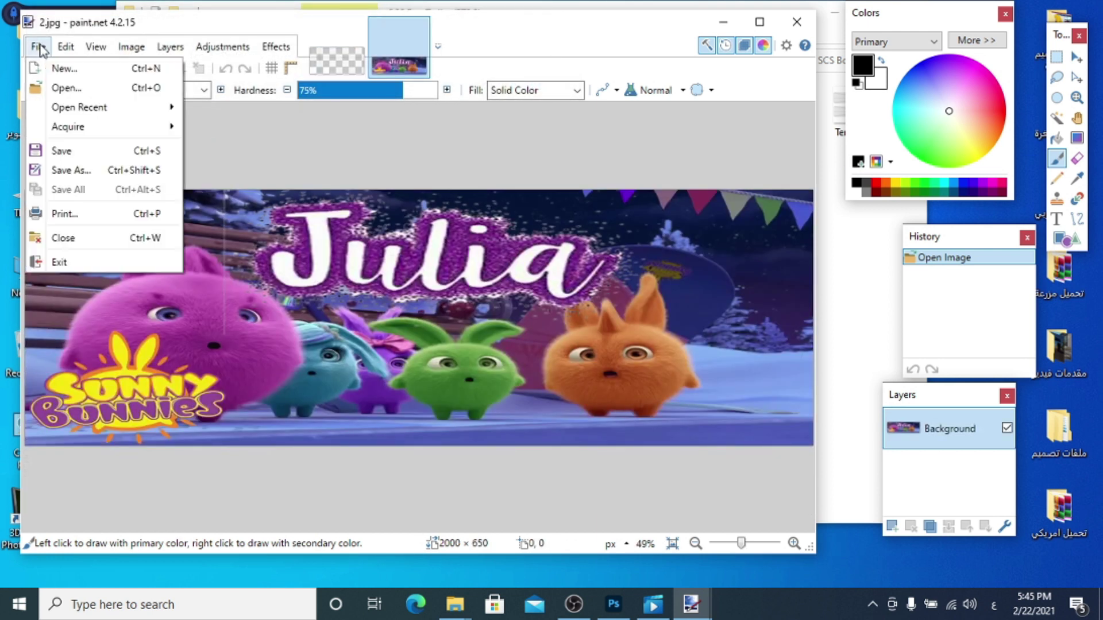
pyautogui.click(61, 87)
pyautogui.scroll(-3, 355, 217)
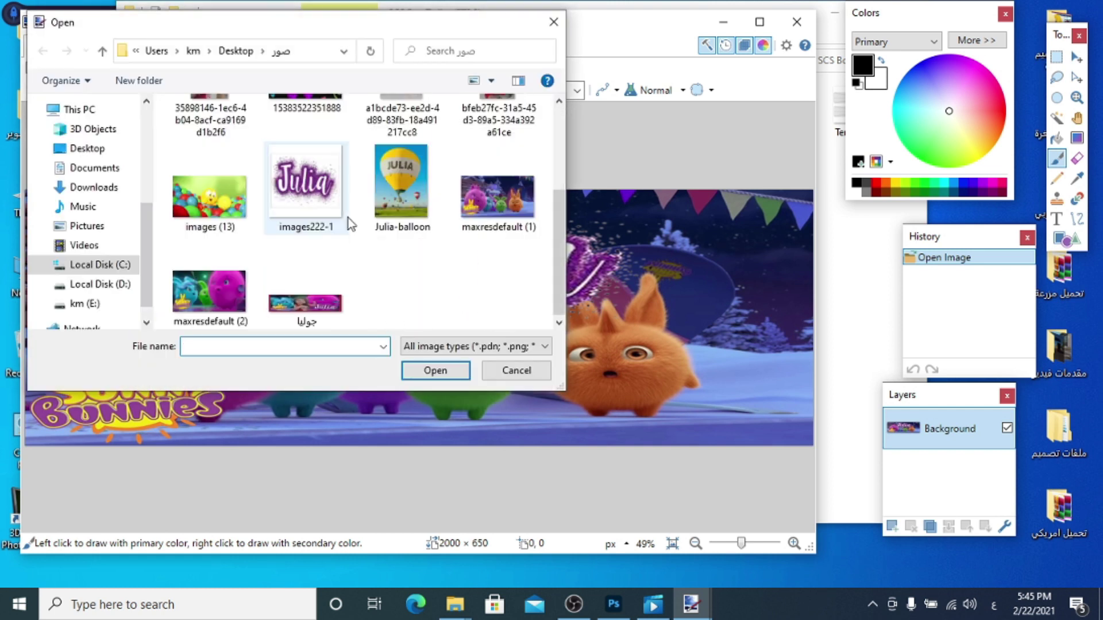
pyautogui.doubleClick(321, 285)
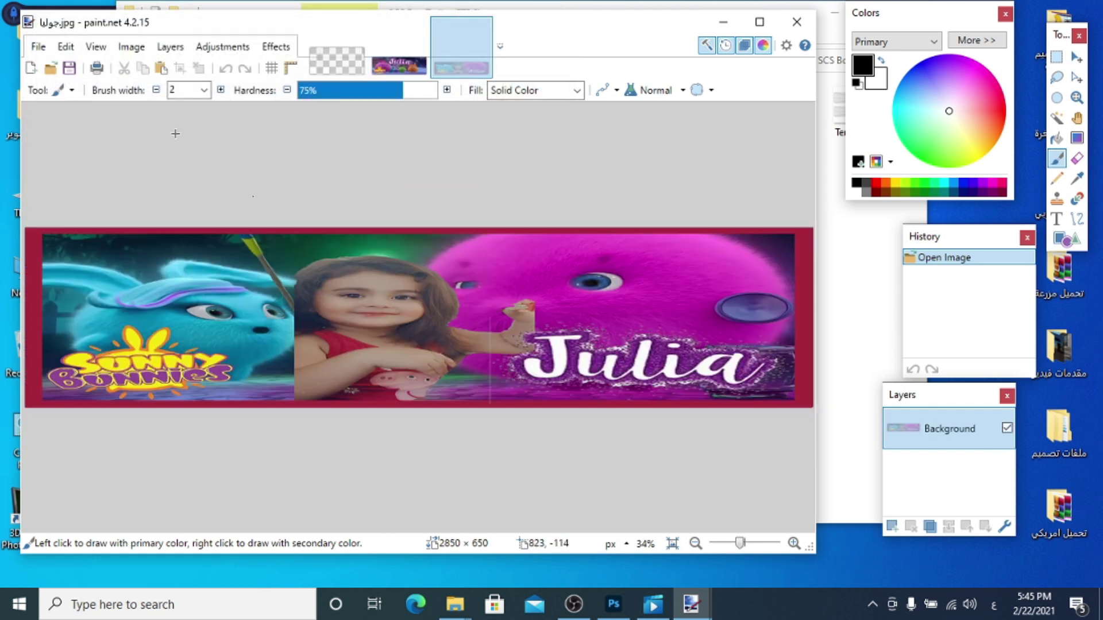
pyautogui.click(39, 47)
pyautogui.click(74, 88)
pyautogui.doubleClick(297, 150)
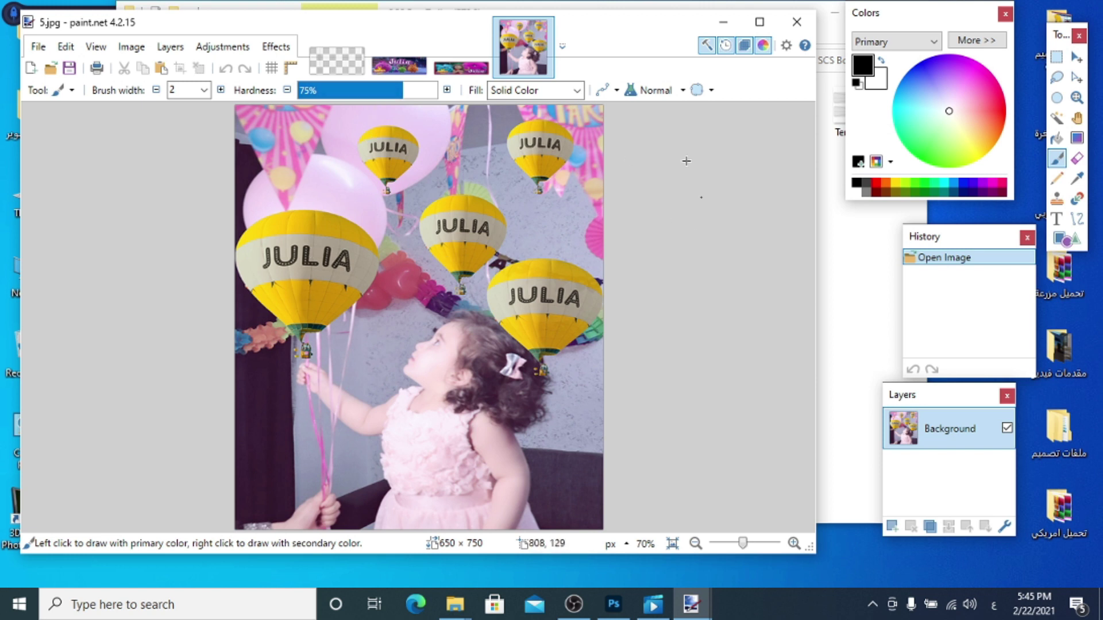
# Step: Return to the Dry freighter long template and set its Background layer's blend mode to Multiply
pyautogui.click(325, 39)
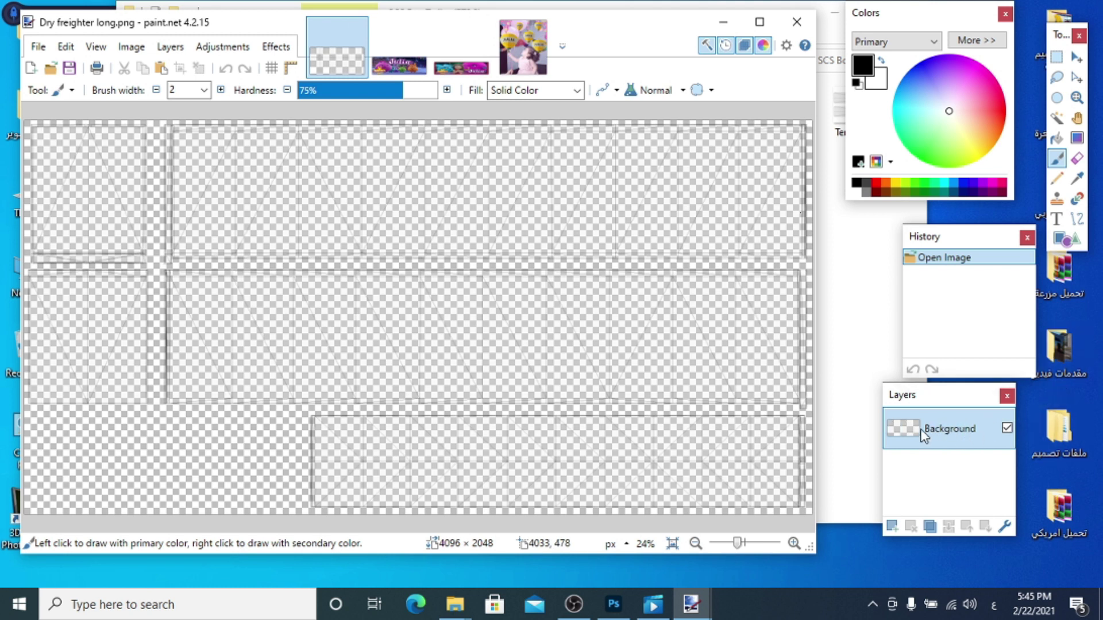
pyautogui.doubleClick(951, 429)
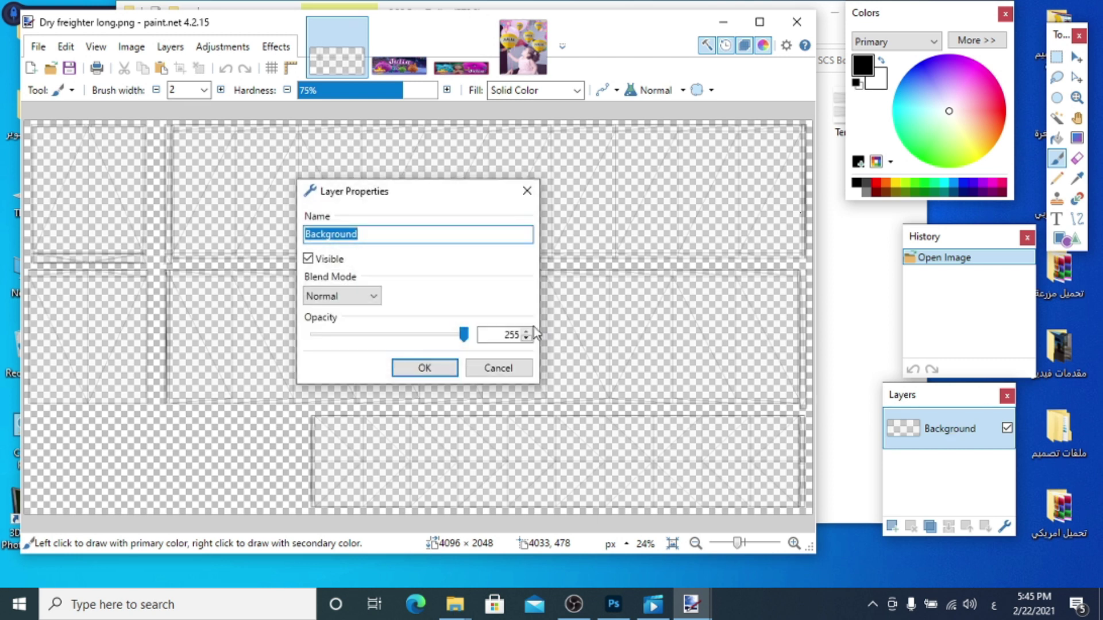
pyautogui.click(374, 298)
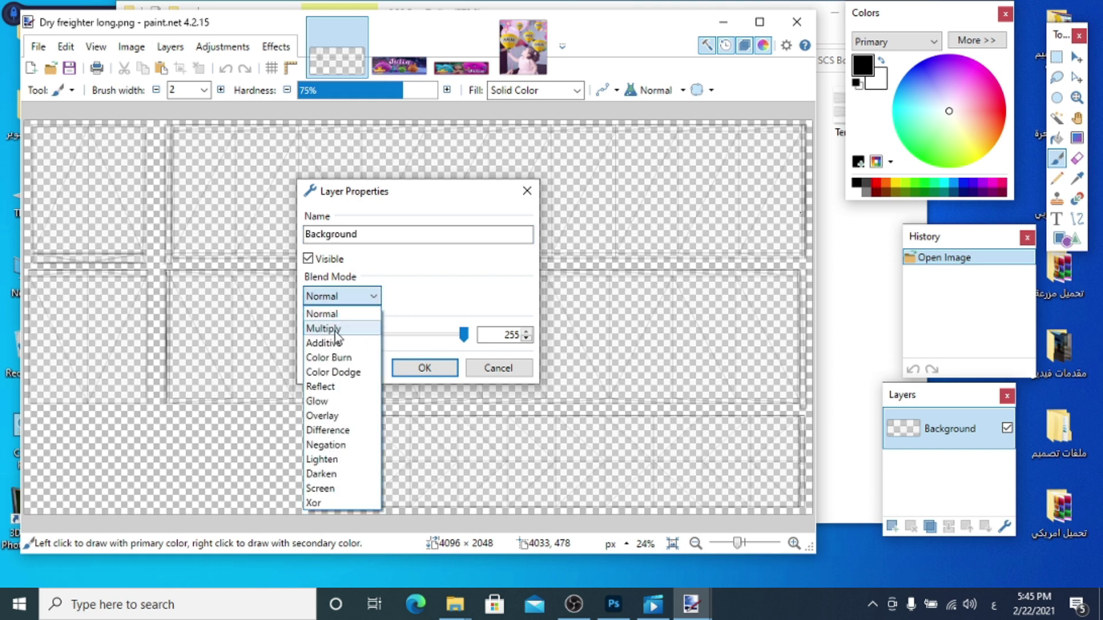
pyautogui.click(337, 331)
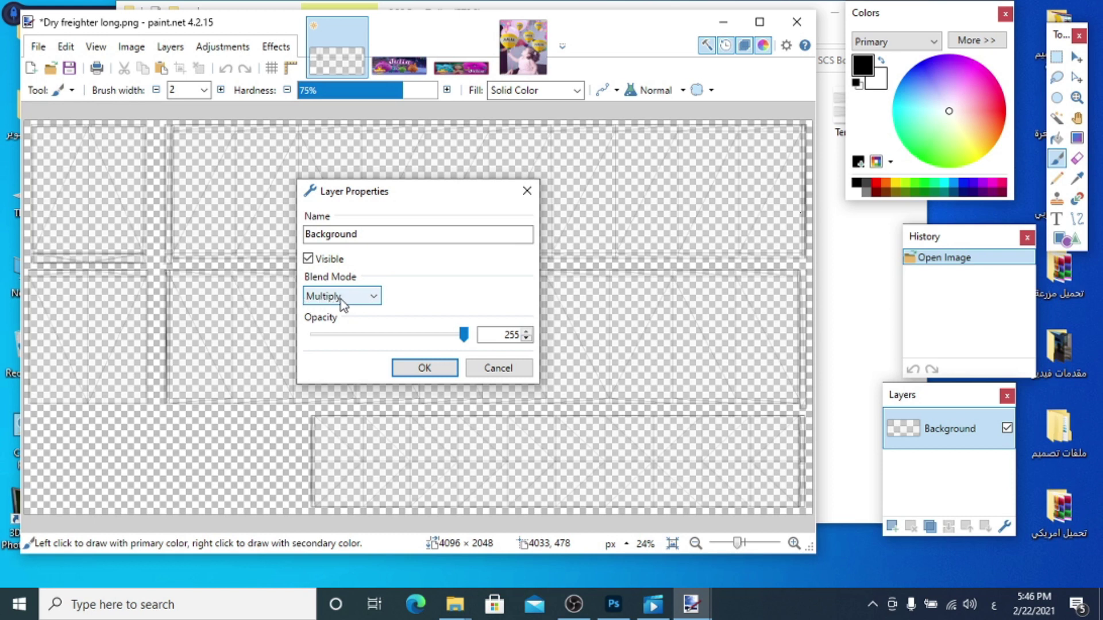
pyautogui.click(374, 296)
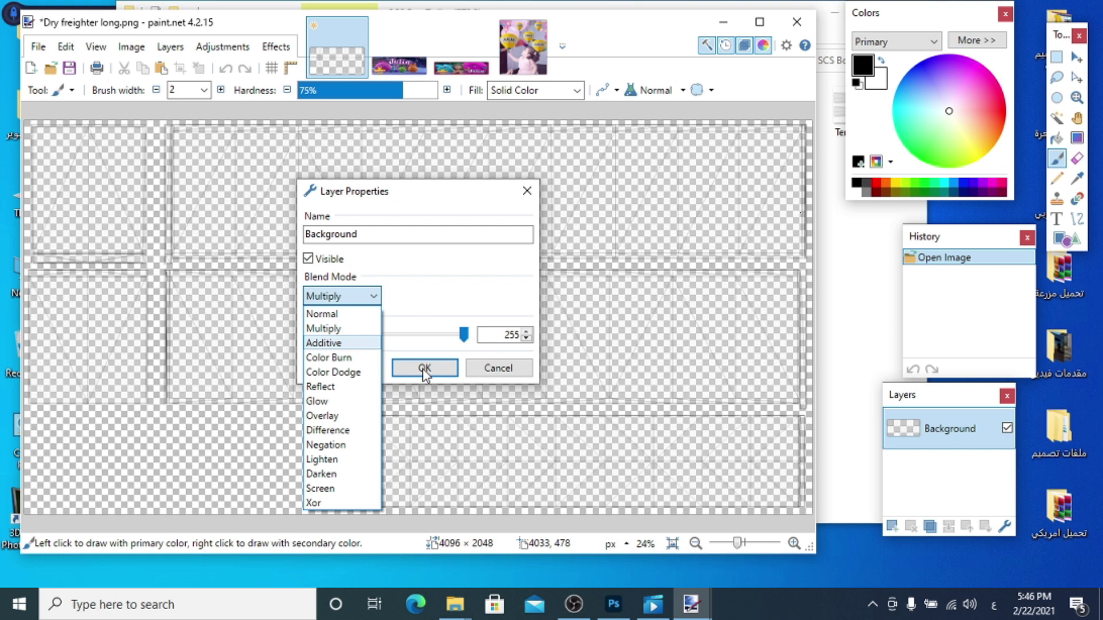
pyautogui.click(347, 296)
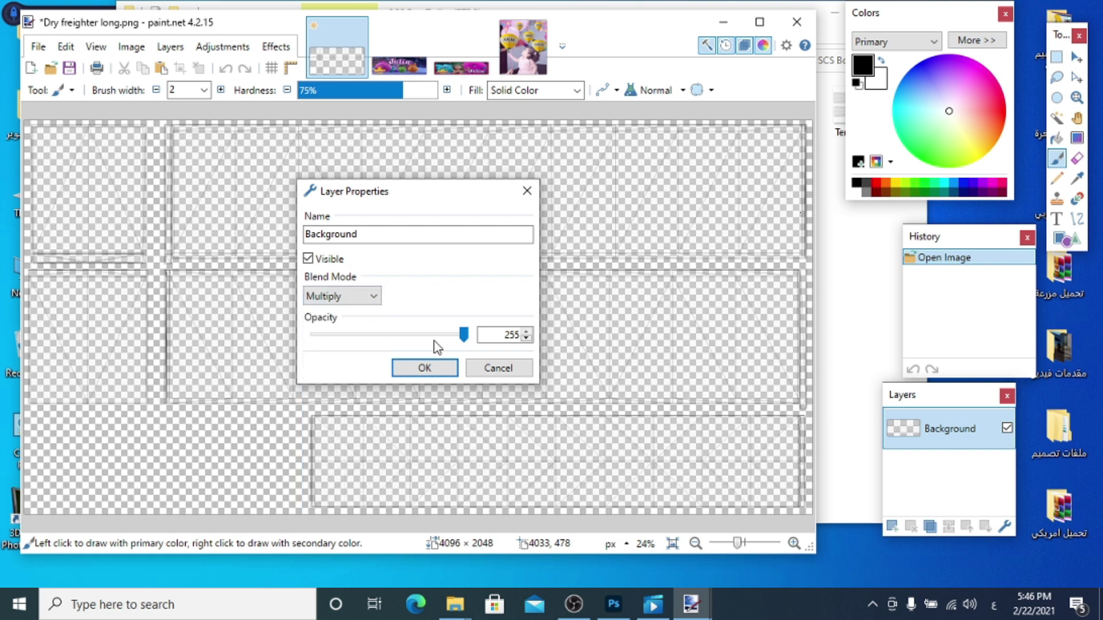
pyautogui.click(425, 368)
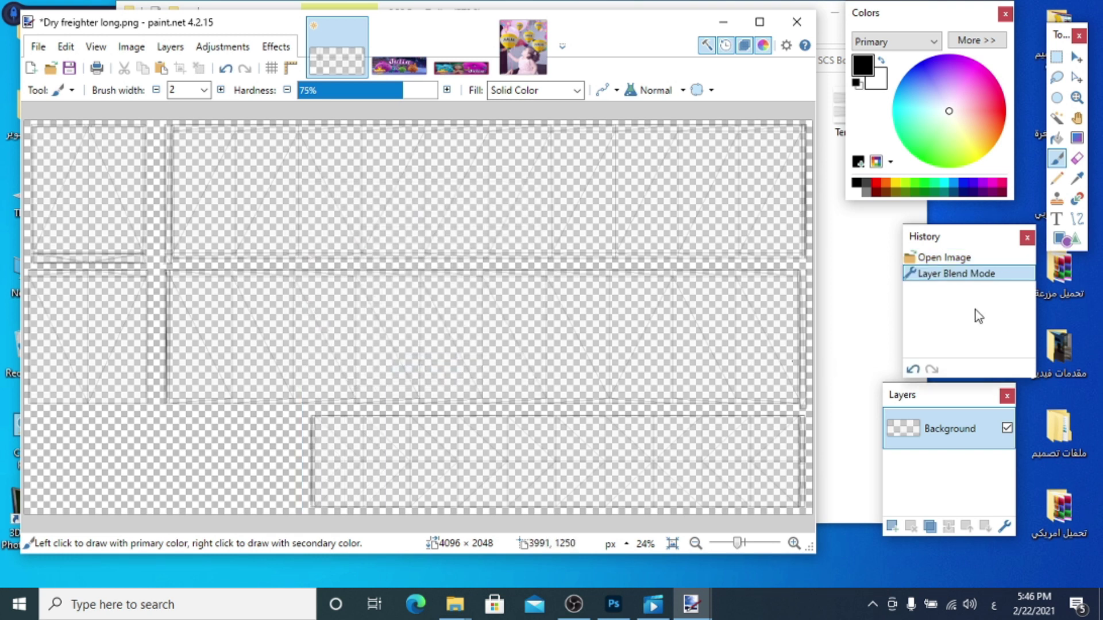
pyautogui.moveTo(953, 392); pyautogui.dragTo(955, 392)
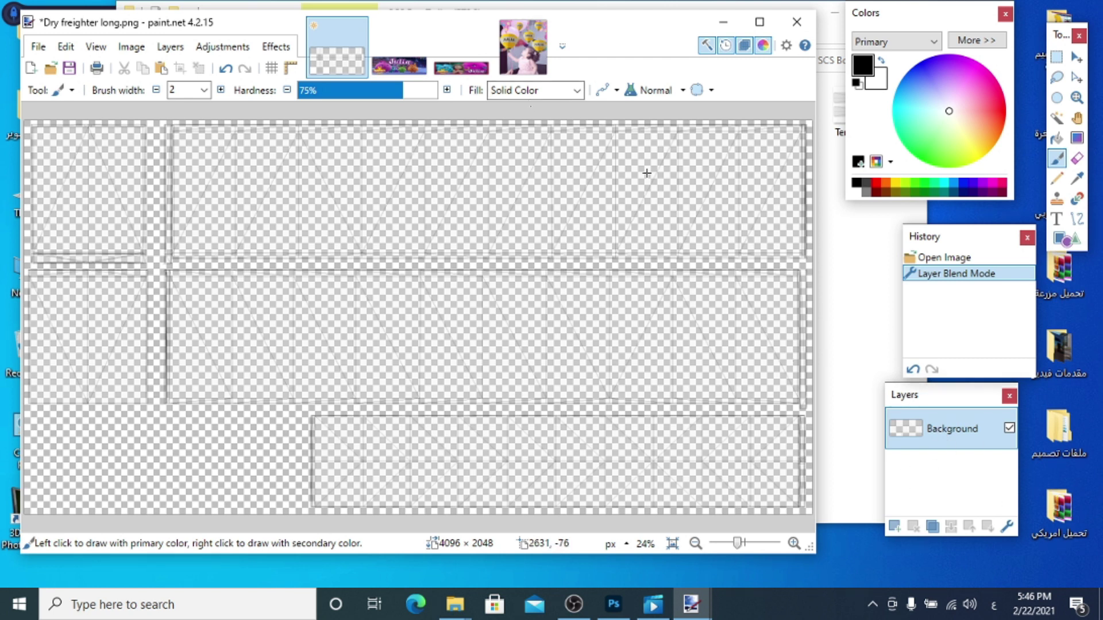
# Step: Fill the area around the template panels with white using the Paint Bucket
pyautogui.click(1058, 139)
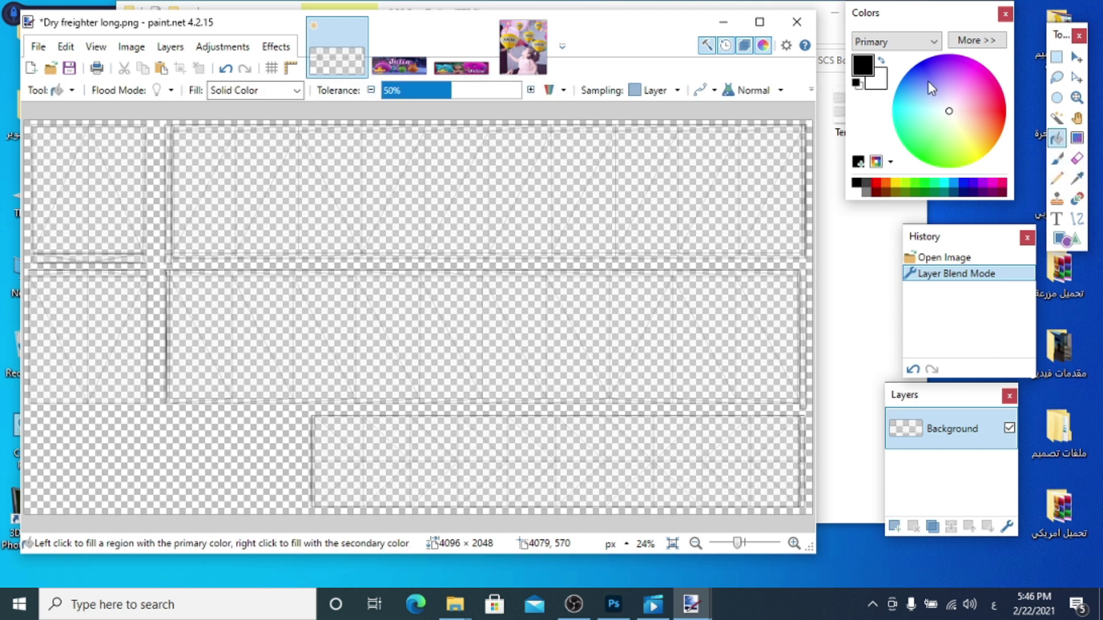
pyautogui.click(882, 65)
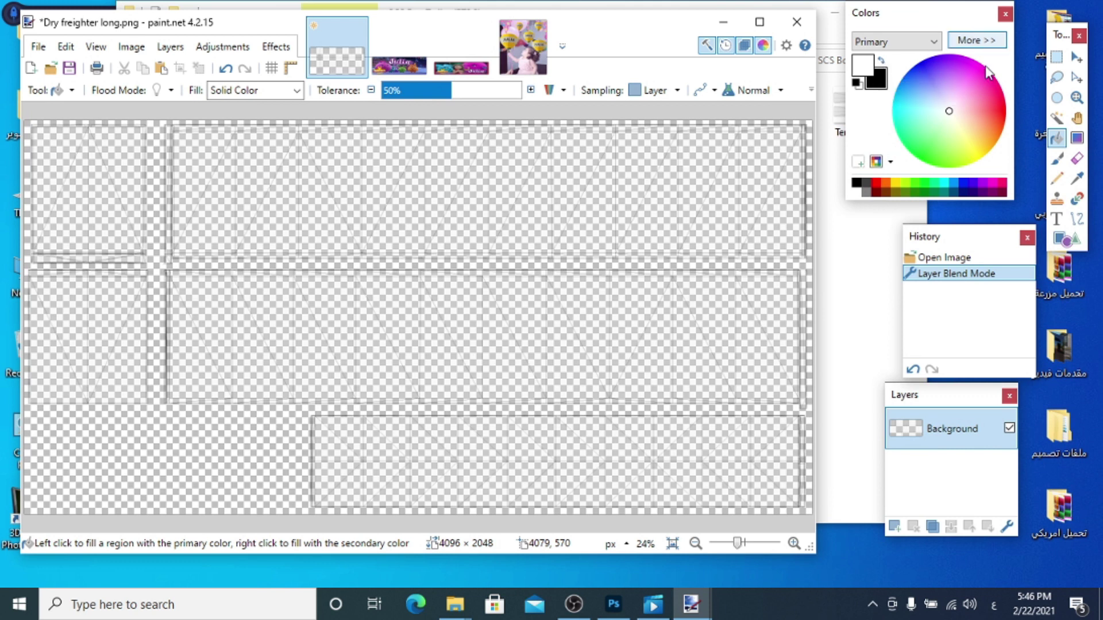
pyautogui.click(205, 462)
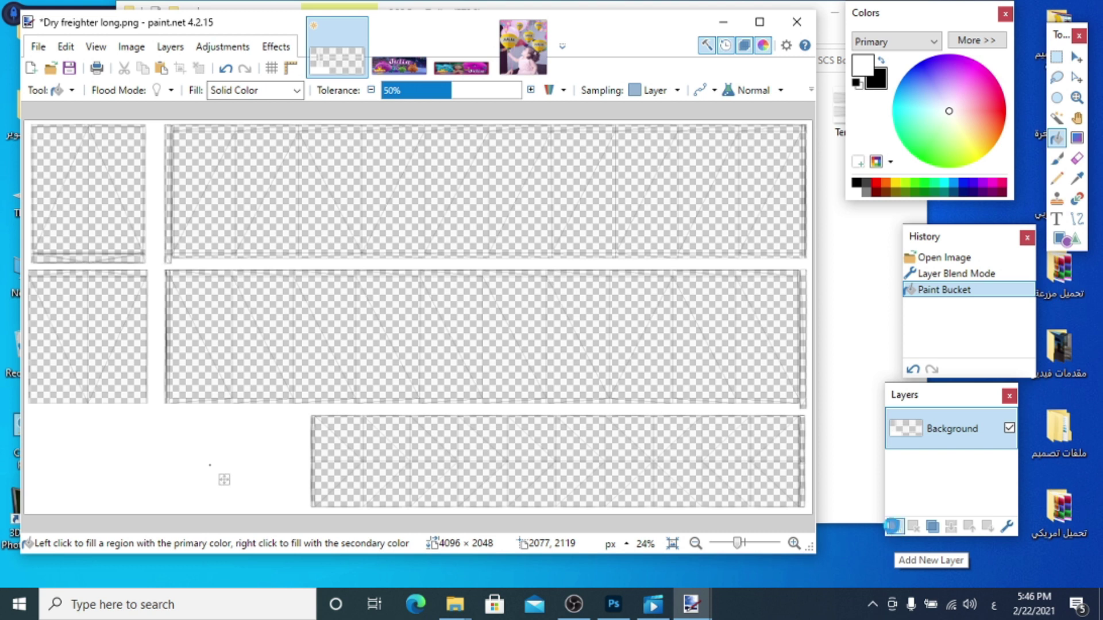
# Step: Add a new layer, place it beneath the Background layer and make it the active layer
pyautogui.click(894, 526)
pyautogui.moveTo(954, 471); pyautogui.dragTo(964, 430)
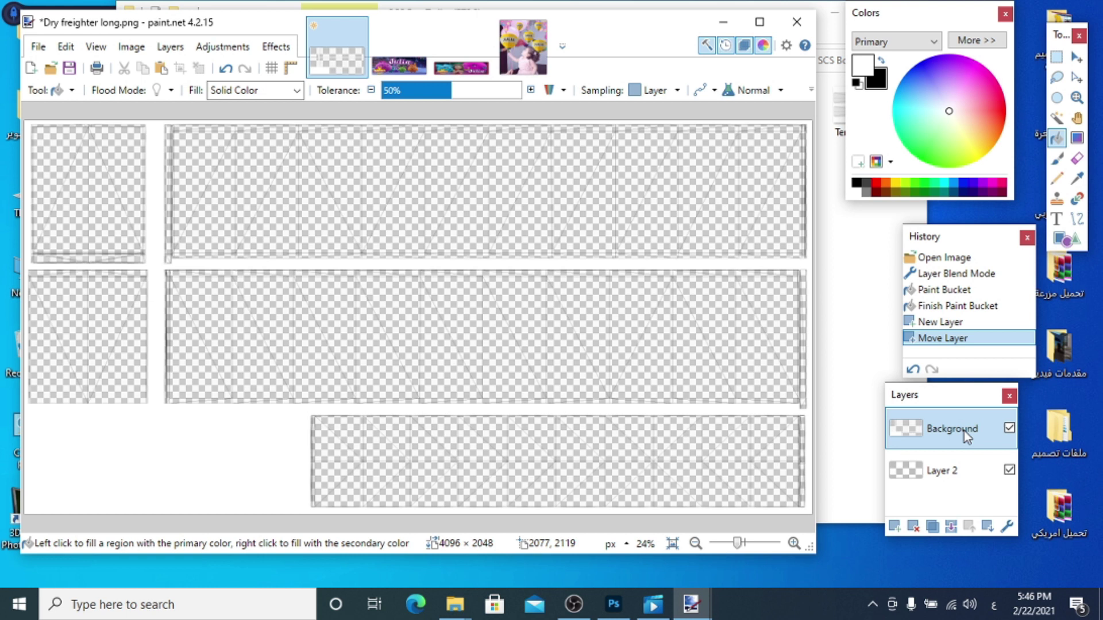
pyautogui.click(955, 476)
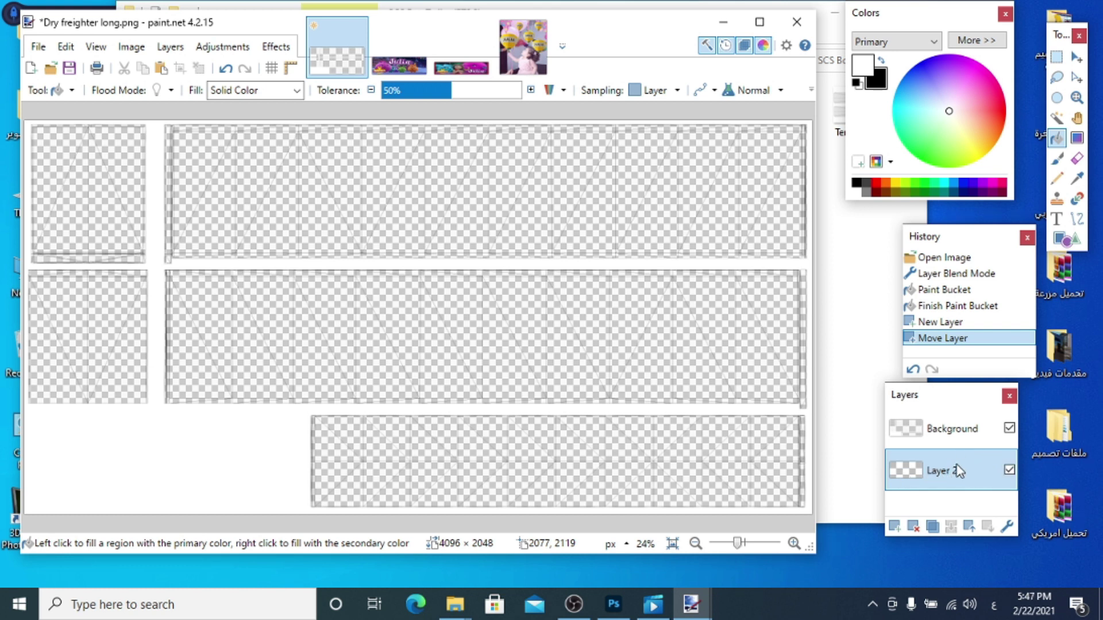
pyautogui.moveTo(604, 21); pyautogui.dragTo(615, 17)
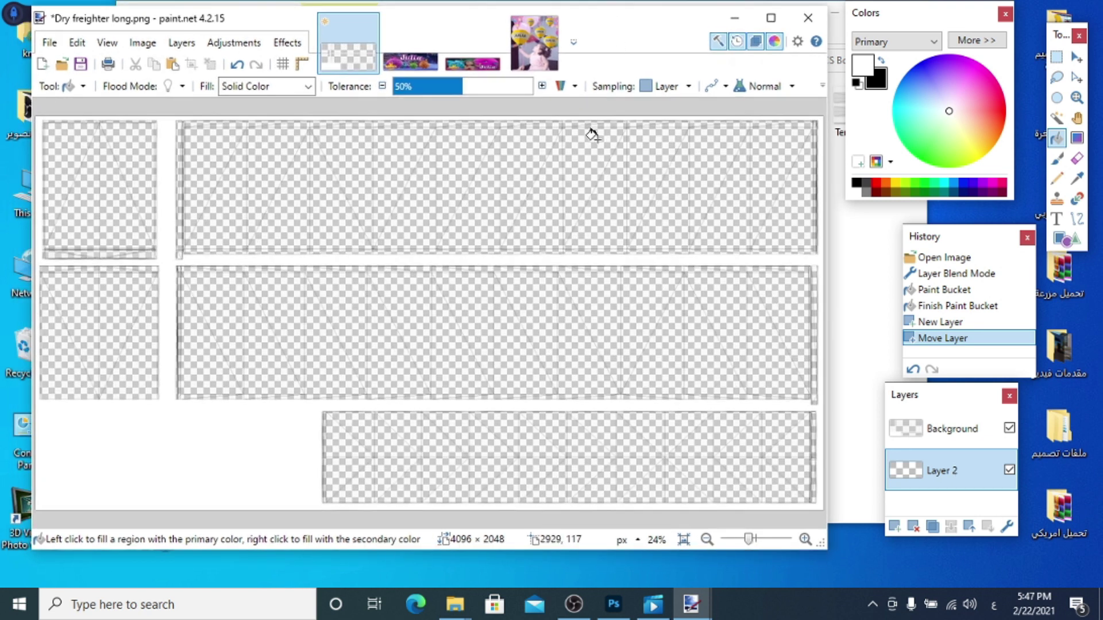
# Step: Copy the entire 2850 × 650 banner with the girl into Layer 2 of Dry freighter long.png and position it over the uppermost long panel
pyautogui.click(464, 44)
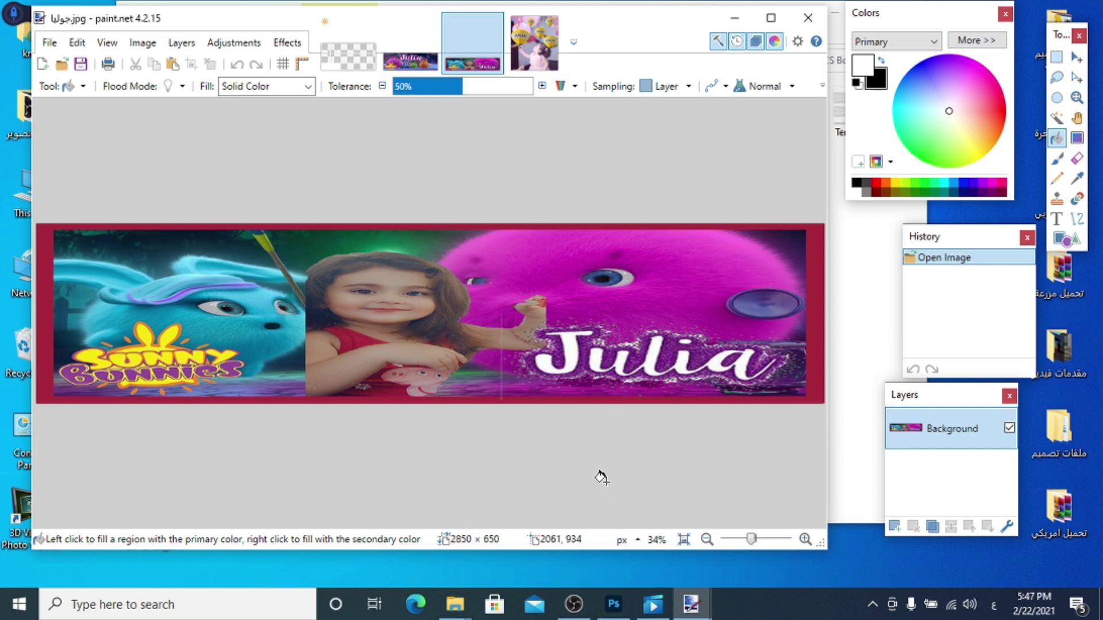
pyautogui.hotkey('ctrl', 'a')
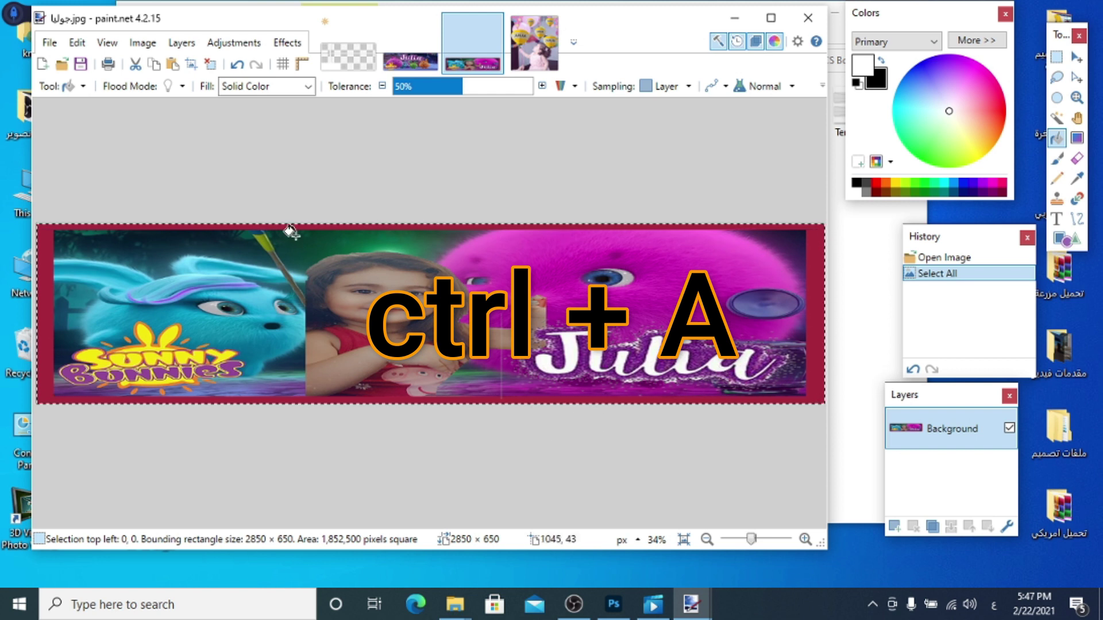
pyautogui.hotkey('ctrl', 'c')
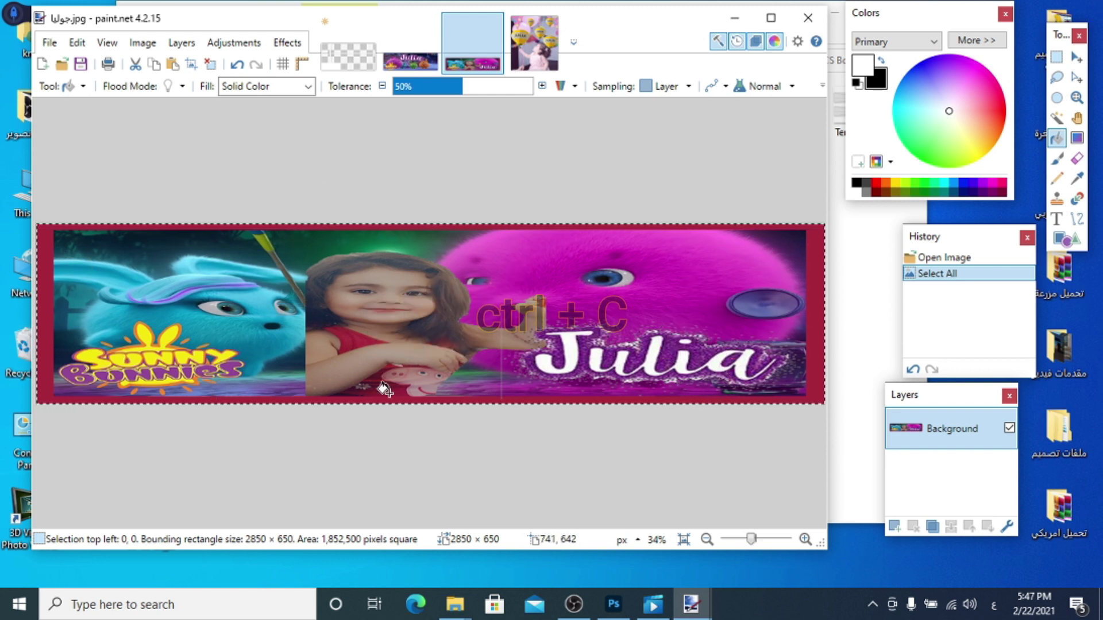
pyautogui.click(336, 28)
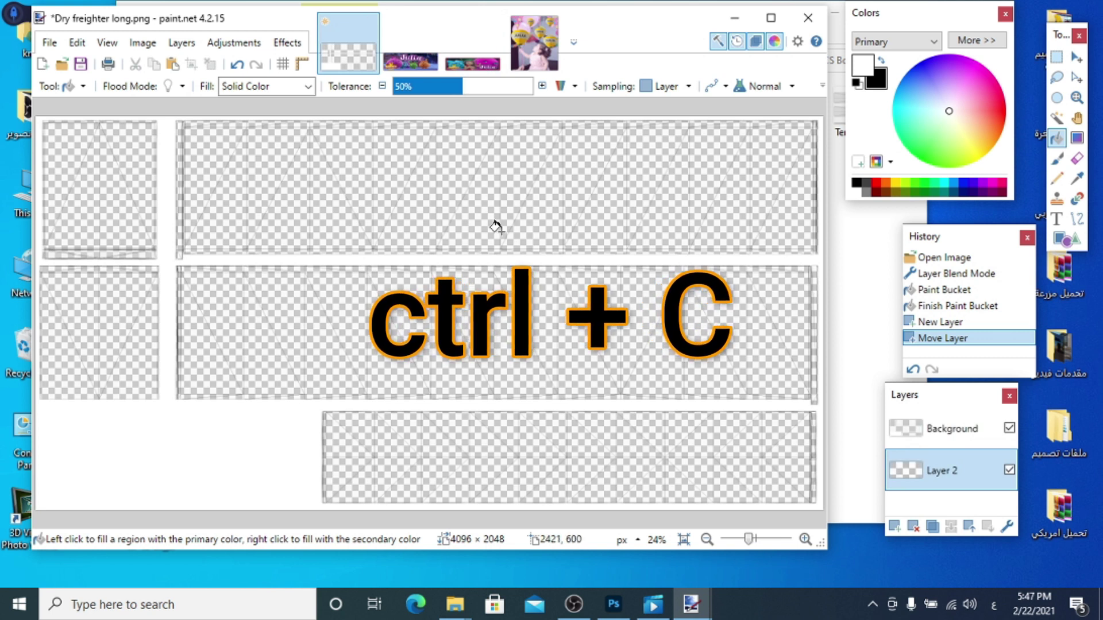
pyautogui.hotkey('ctrl', 'v')
pyautogui.moveTo(619, 250); pyautogui.dragTo(850, 266)
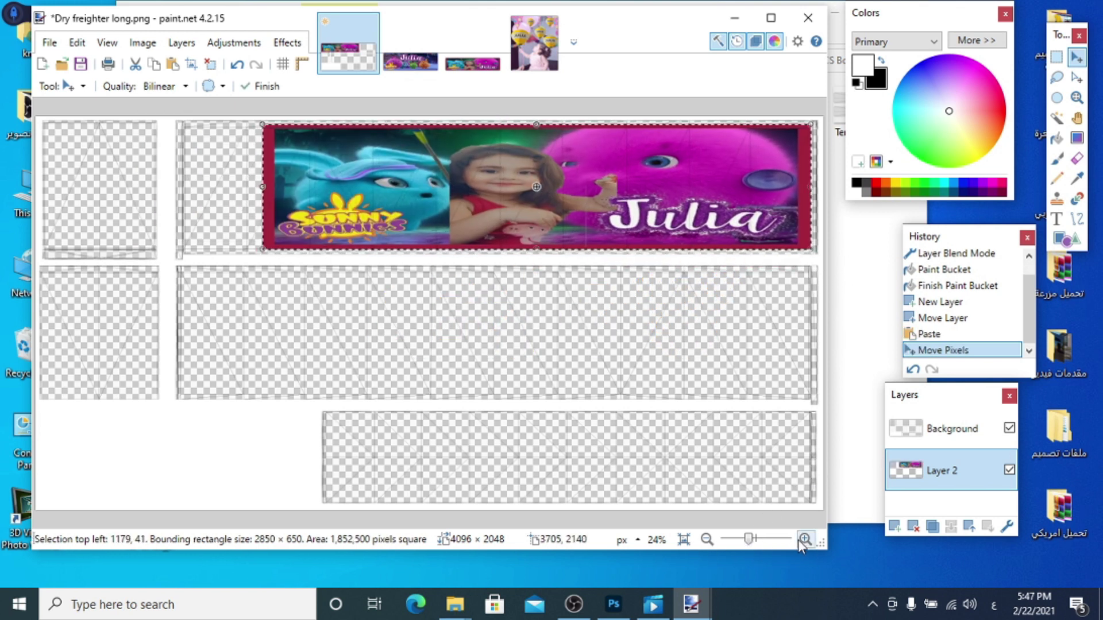
# Step: Stretch the pasted banner horizontally to about 3274 px wide, fitting both ends to the uppermost long panel
pyautogui.moveTo(748, 541); pyautogui.dragTo(751, 542)
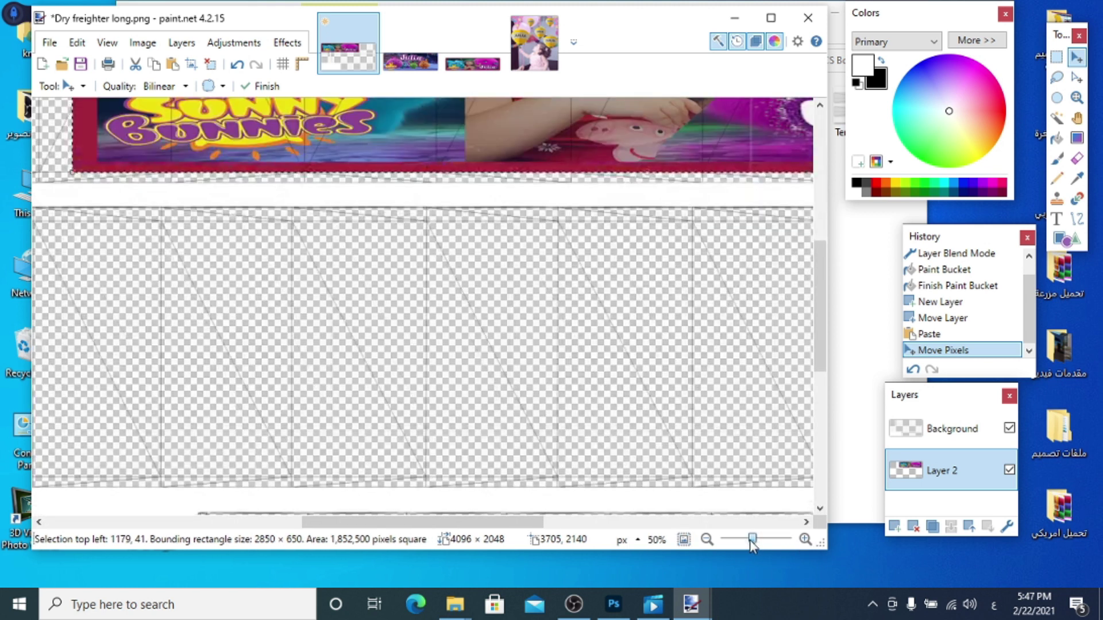
pyautogui.click(574, 608)
pyautogui.click(574, 608)
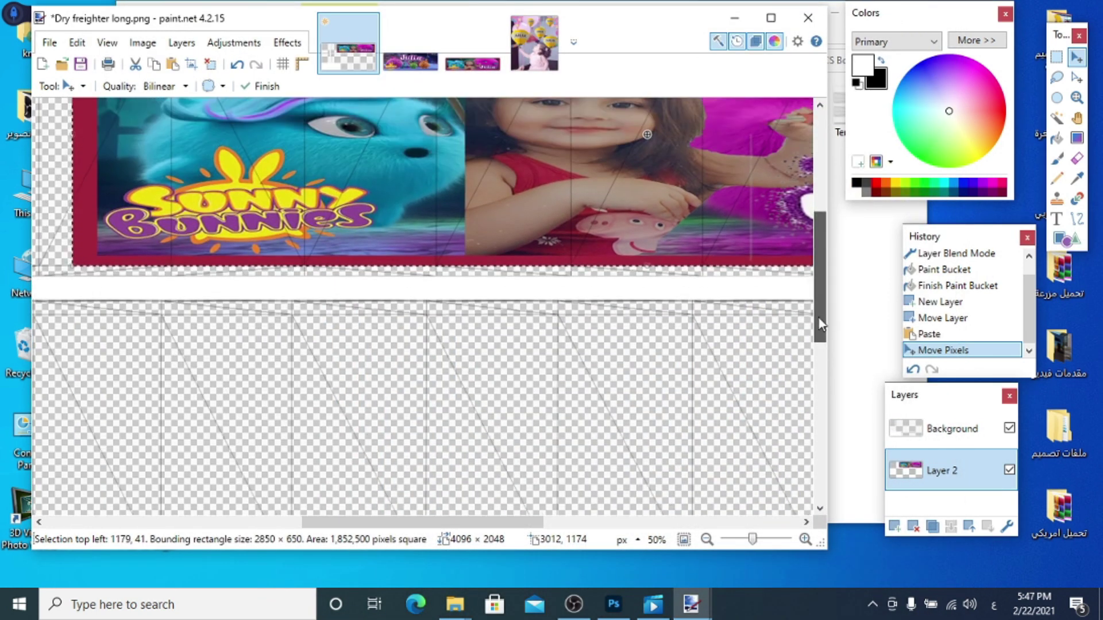
pyautogui.scroll(5, 823, 354)
pyautogui.moveTo(492, 528); pyautogui.dragTo(650, 529)
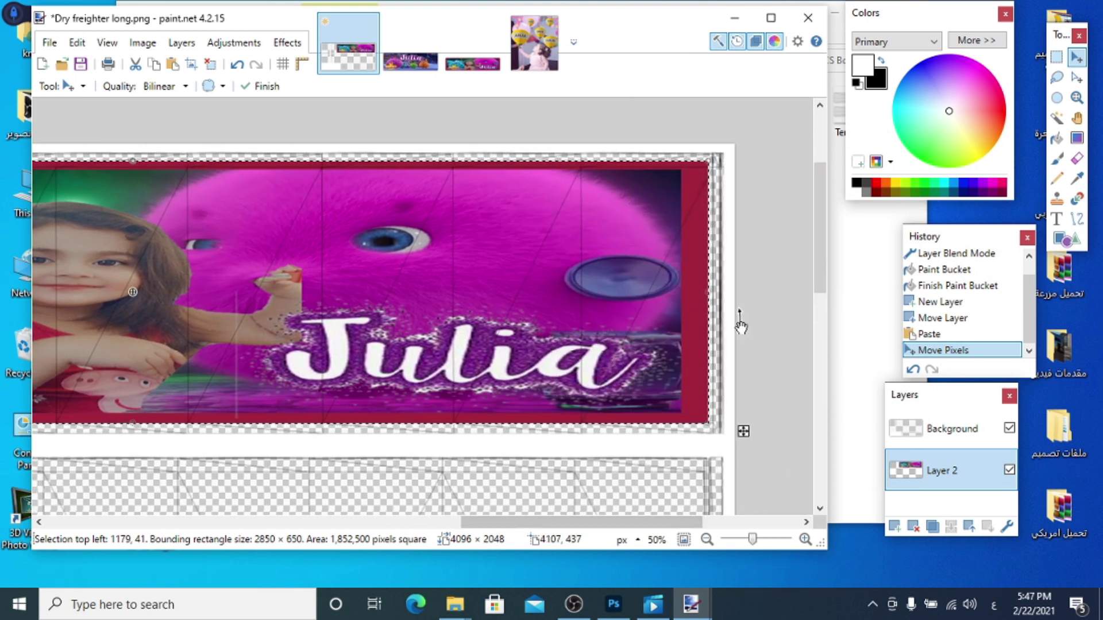
pyautogui.moveTo(706, 296); pyautogui.dragTo(712, 298)
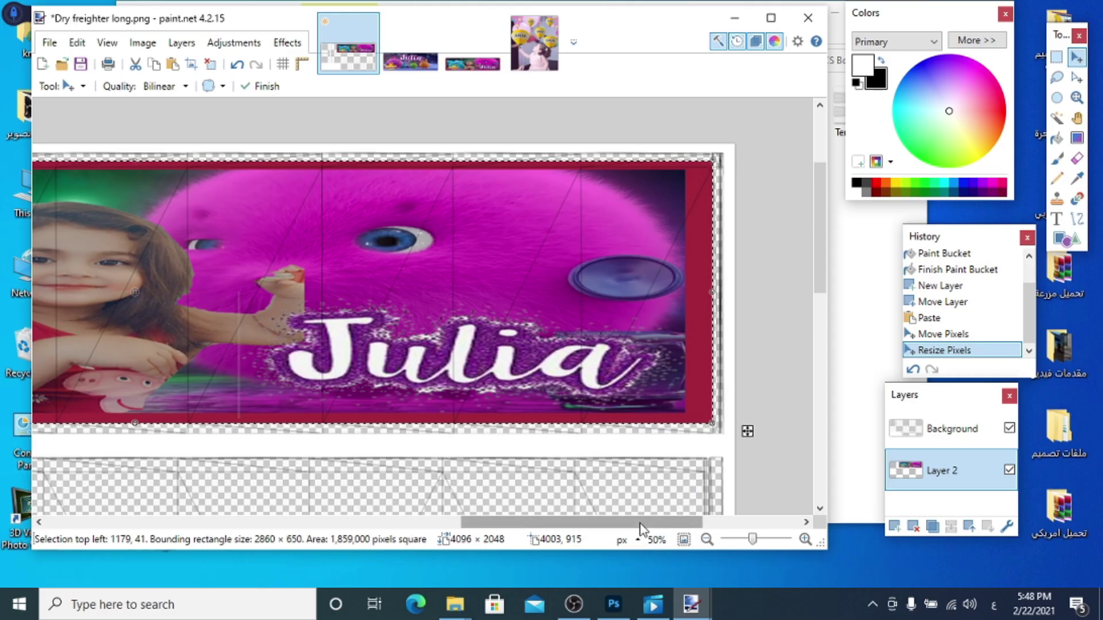
pyautogui.moveTo(304, 619); pyautogui.dragTo(0, 619)
pyautogui.moveTo(359, 540); pyautogui.dragTo(433, 359)
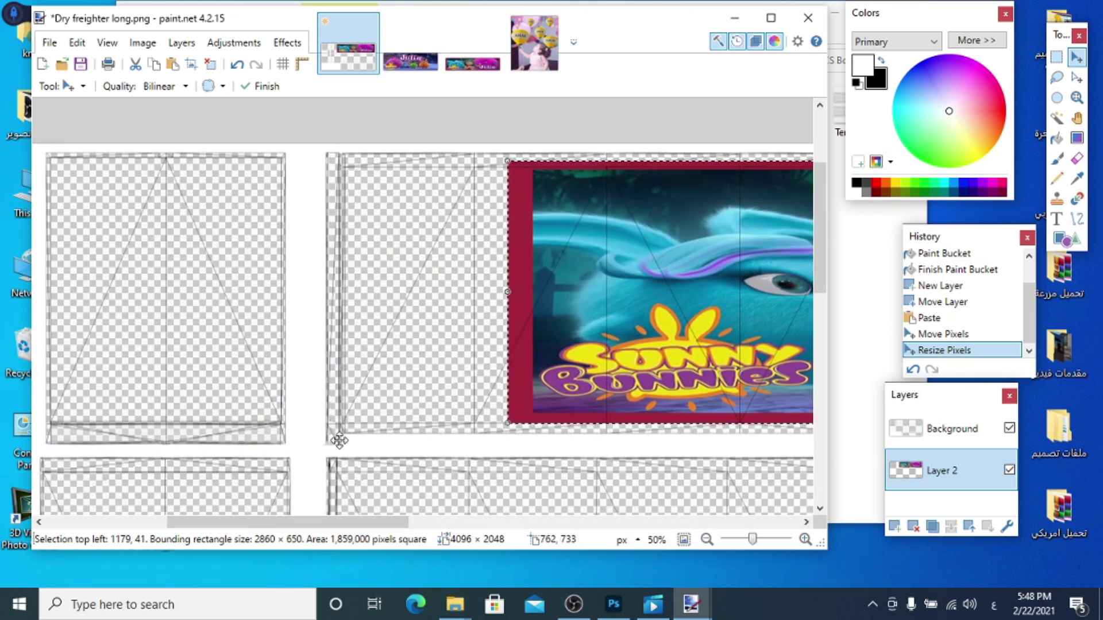
pyautogui.moveTo(508, 294); pyautogui.dragTo(340, 305)
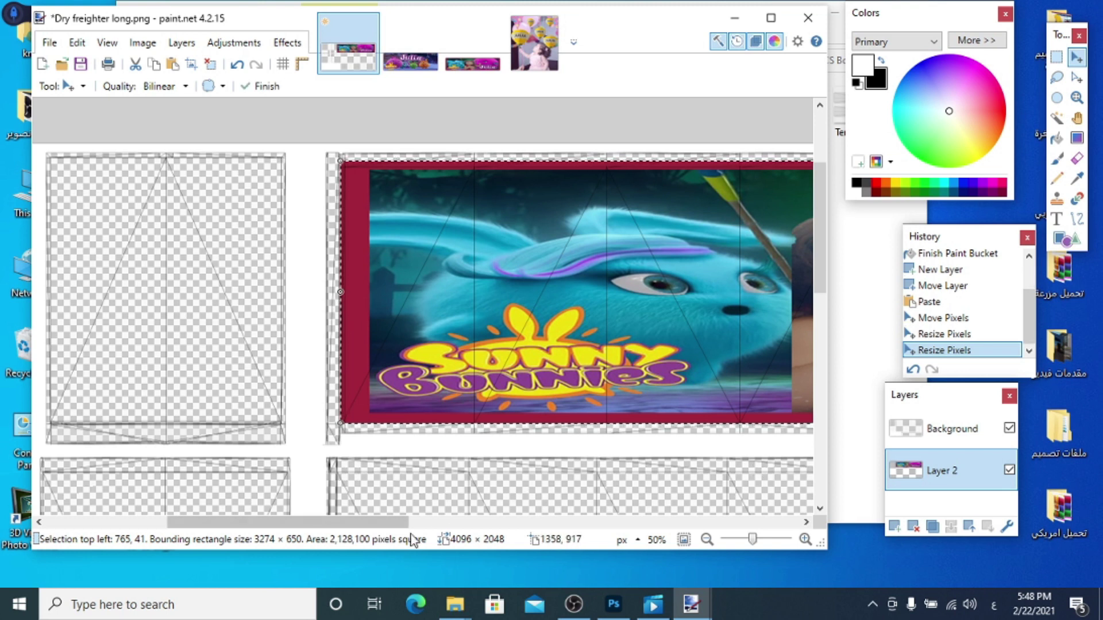
# Step: Lower the banner's top edge to reduce its height to about 634 px and check both ends against the panel
pyautogui.moveTo(367, 523); pyautogui.dragTo(540, 534)
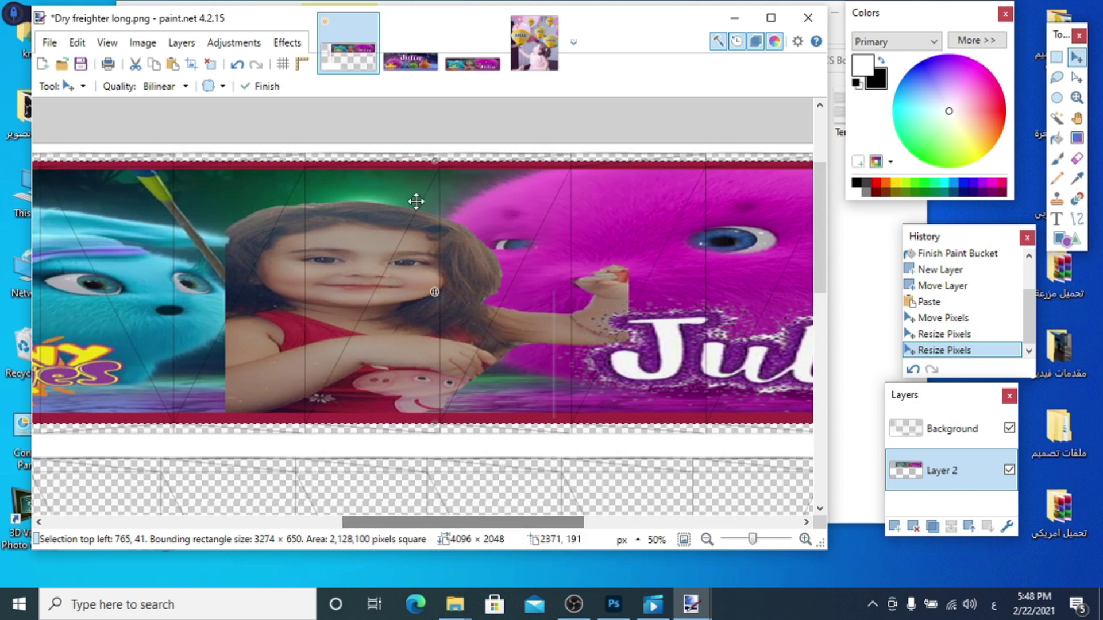
pyautogui.moveTo(434, 162); pyautogui.dragTo(435, 170)
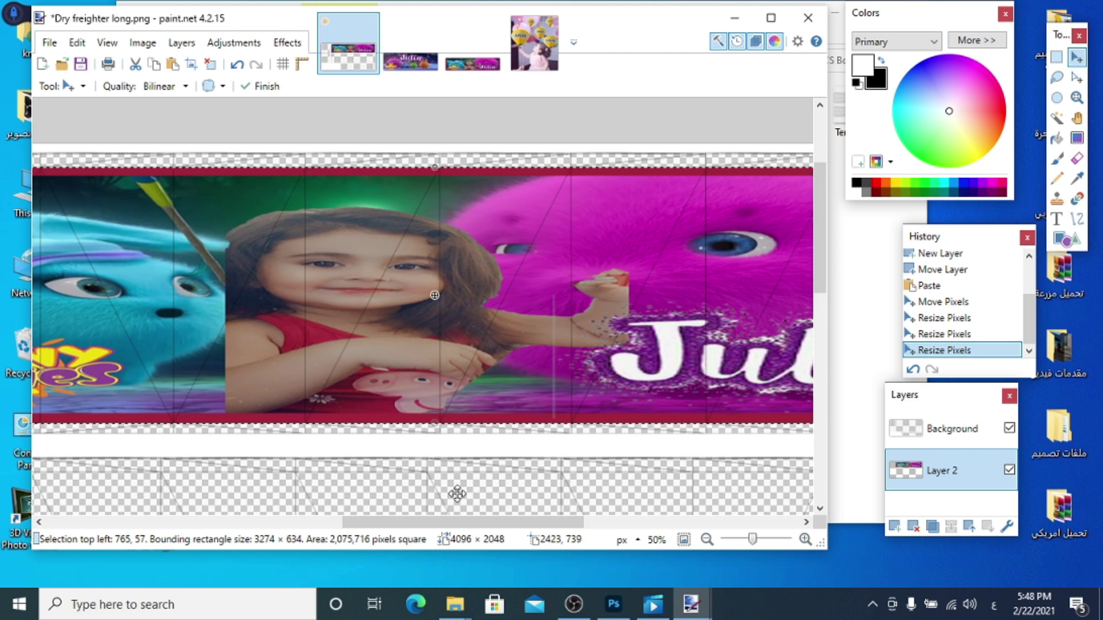
pyautogui.moveTo(462, 522); pyautogui.dragTo(289, 540)
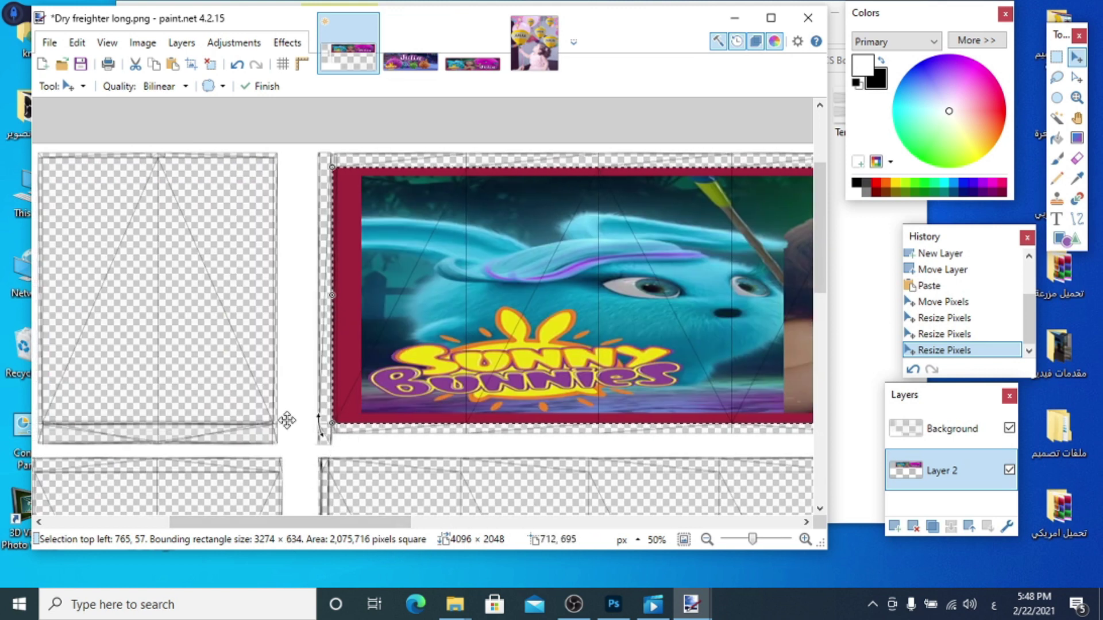
pyautogui.moveTo(364, 522); pyautogui.dragTo(591, 540)
pyautogui.click(463, 284)
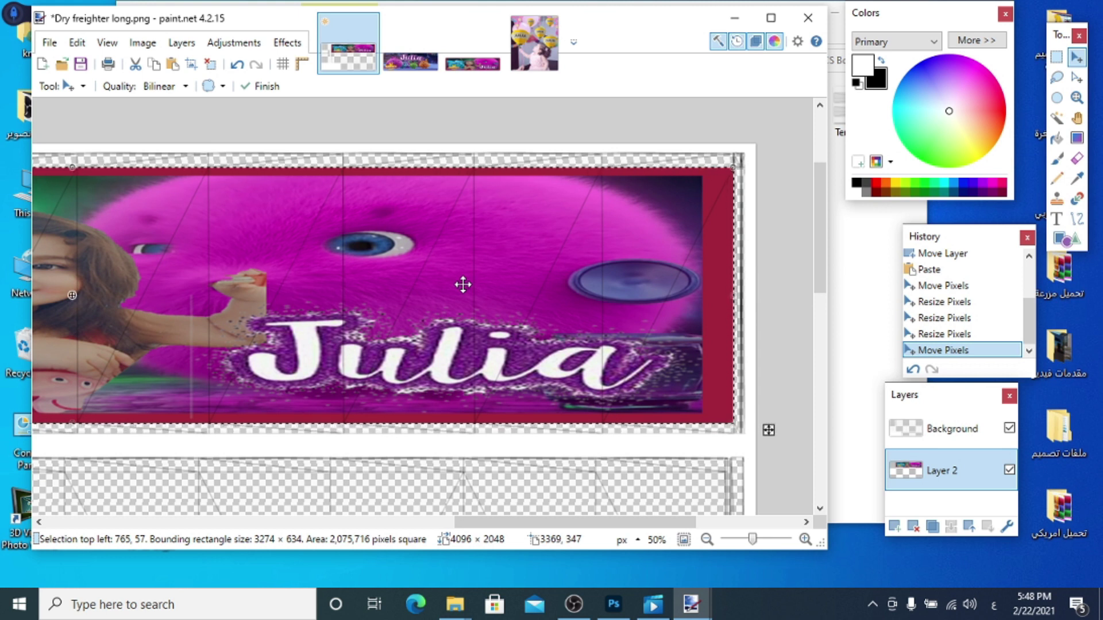
# Step: Commit the first banner's placement and paste a second copy of it into the long panel directly below
pyautogui.scroll(-5, 462, 285)
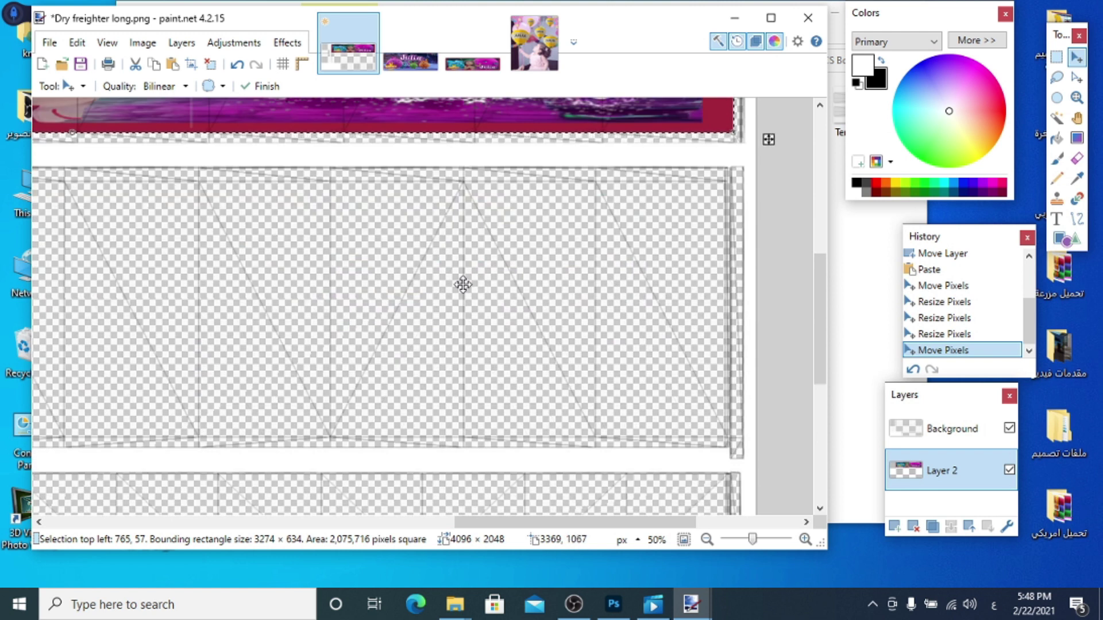
pyautogui.press('Return')
pyautogui.hotkey('ctrl', 'v')
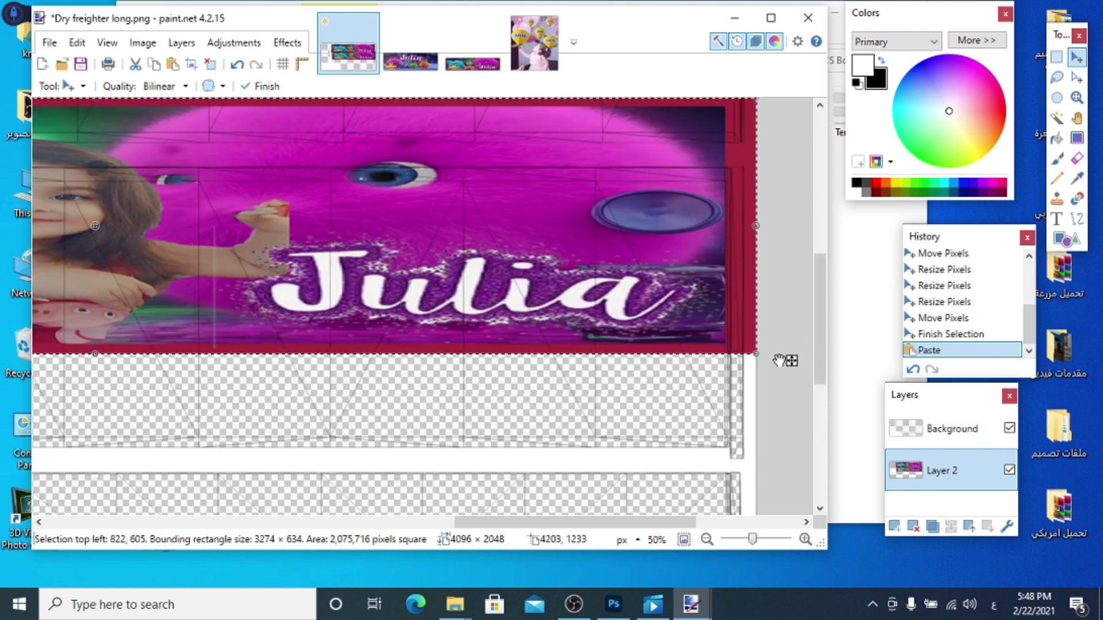
pyautogui.moveTo(791, 361); pyautogui.dragTo(765, 447)
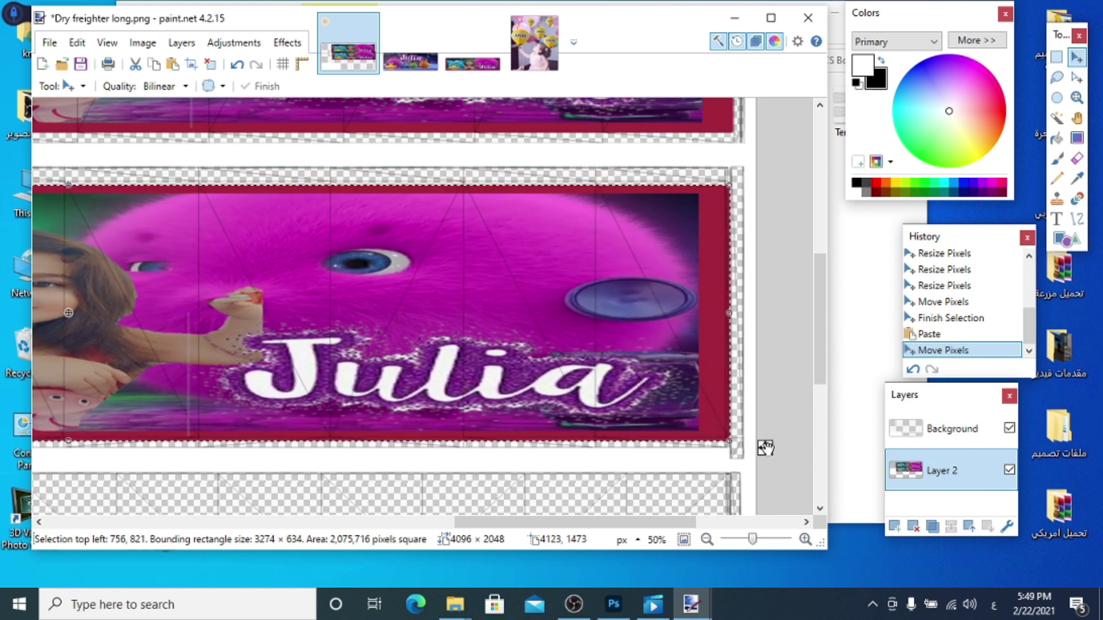
# Step: Resize the second banner to about 3276 × 634 px to fit the middle long panel and deselect it
pyautogui.moveTo(681, 524); pyautogui.dragTo(586, 524)
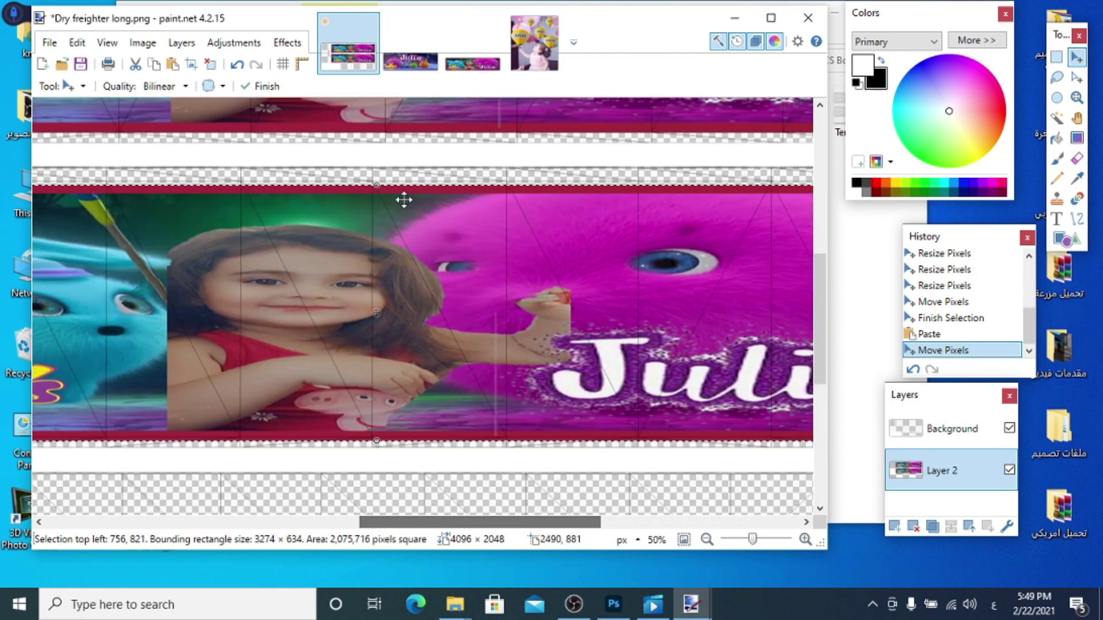
pyautogui.moveTo(372, 186); pyautogui.dragTo(372, 184)
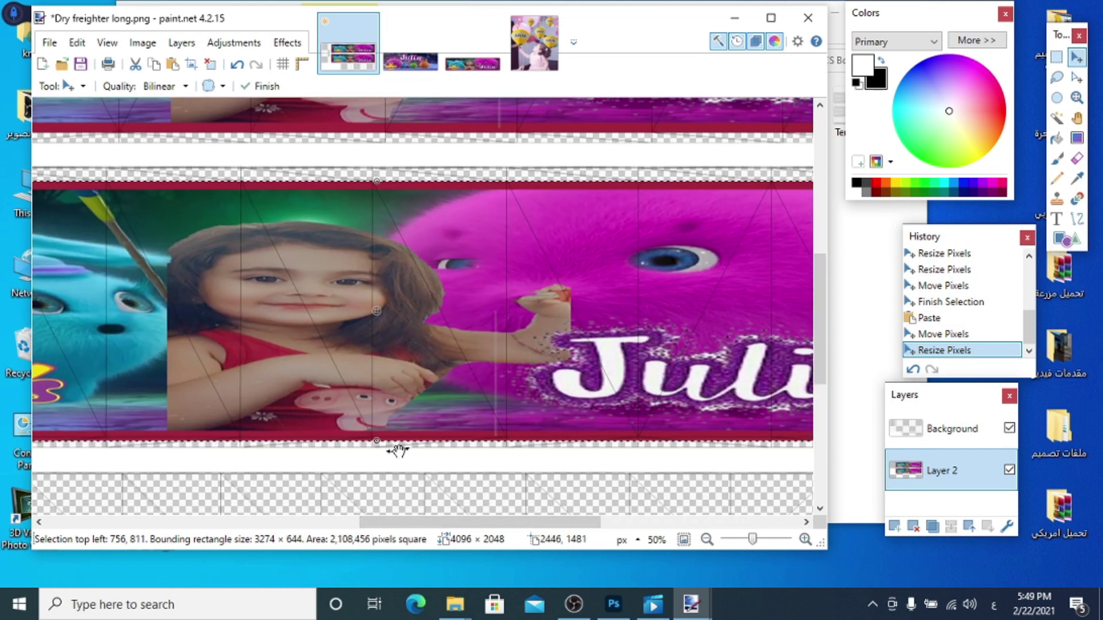
pyautogui.moveTo(376, 444); pyautogui.dragTo(376, 437)
pyautogui.moveTo(471, 523); pyautogui.dragTo(565, 524)
pyautogui.moveTo(736, 314); pyautogui.dragTo(737, 312)
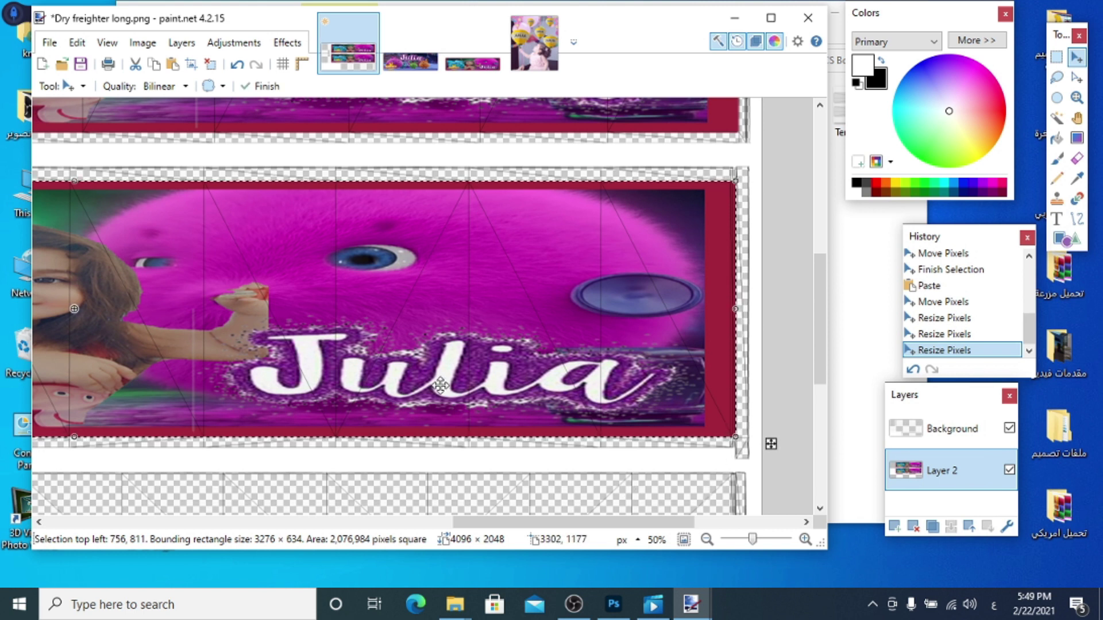
pyautogui.moveTo(545, 522); pyautogui.dragTo(315, 515)
pyautogui.hotkey('ctrl', 'd')
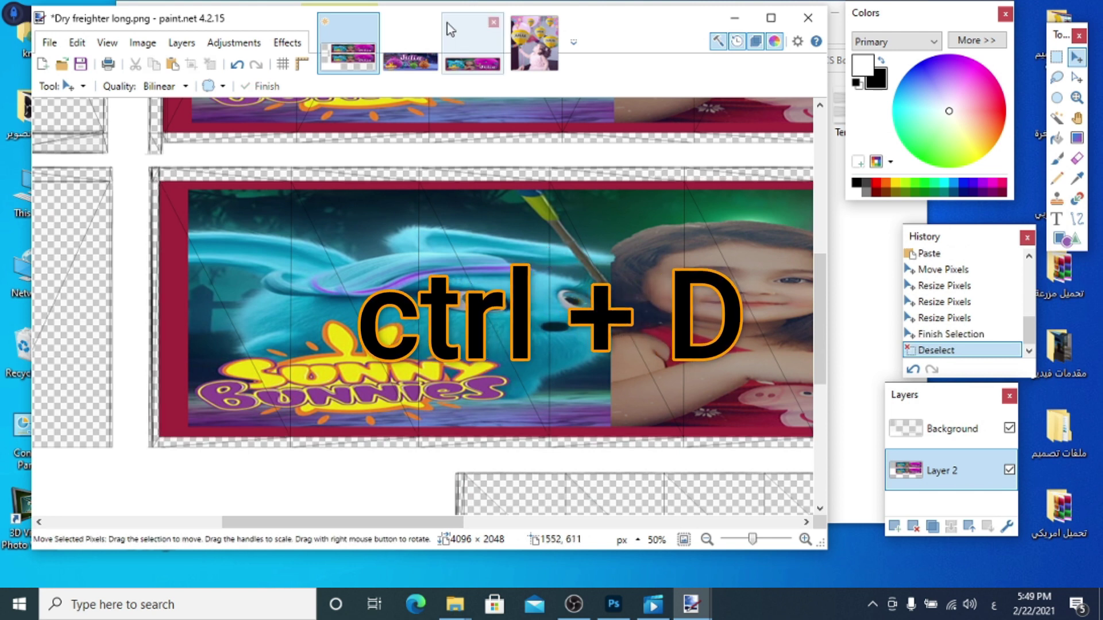
# Step: Copy the whole 2.jpg image and paste it into Layer 2 of Dry freighter long.png
pyautogui.click(410, 46)
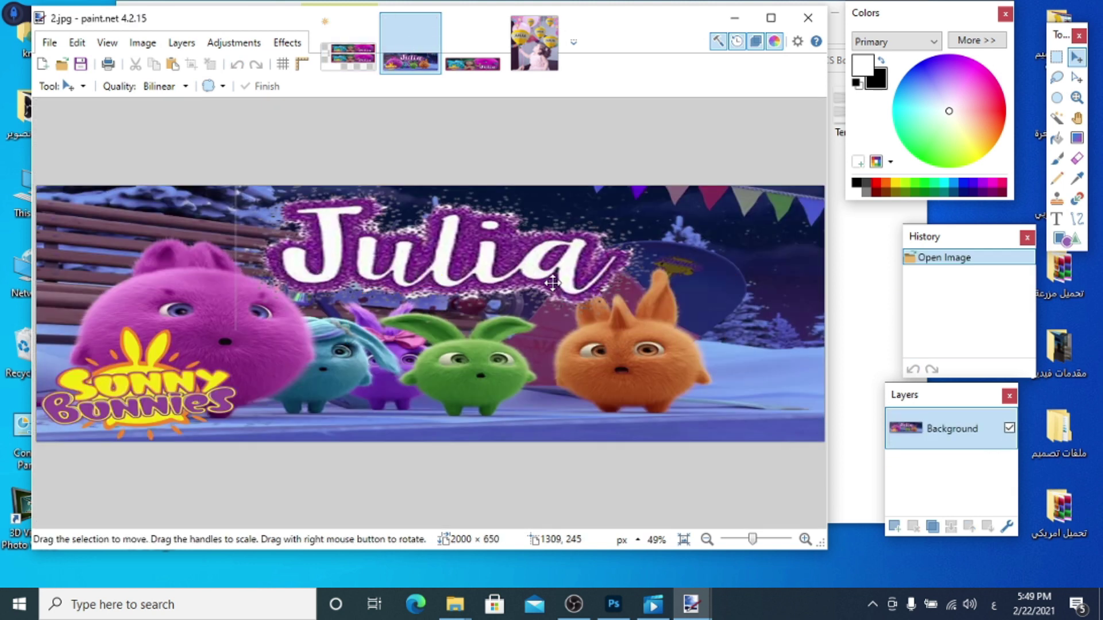
pyautogui.hotkey('ctrl', 'a')
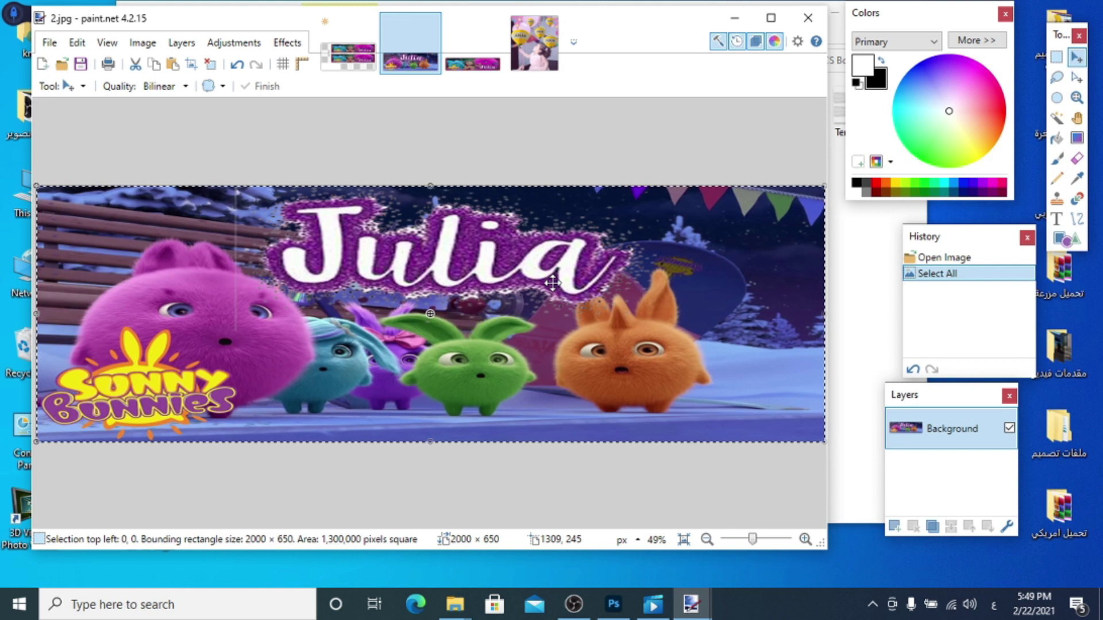
pyautogui.click(338, 52)
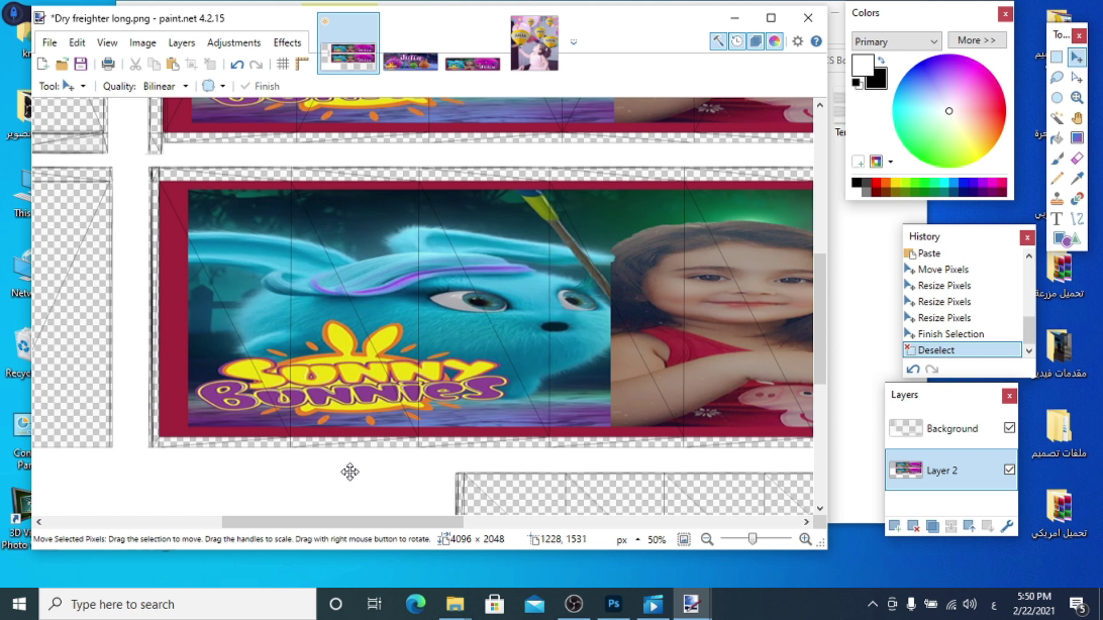
pyautogui.hotkey('ctrl', 'v')
# Step: Move the pasted bunnies banner over the lowest panel, aligning its right edge with the panel's right end
pyautogui.moveTo(454, 523); pyautogui.dragTo(624, 523)
pyautogui.moveTo(315, 369); pyautogui.dragTo(620, 522)
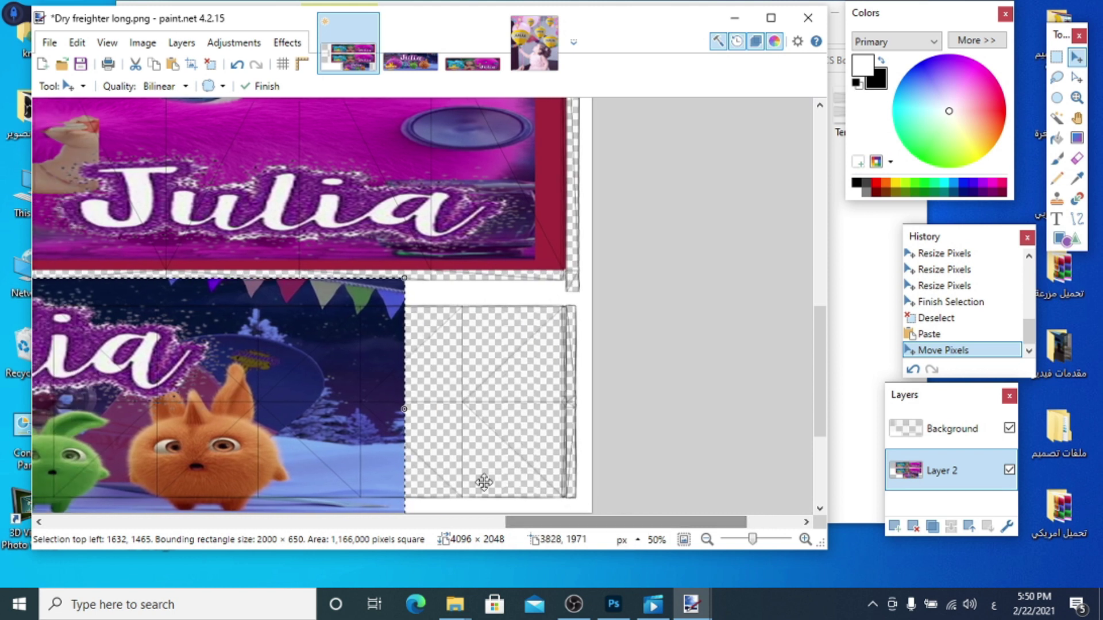
pyautogui.scroll(-2, 484, 483)
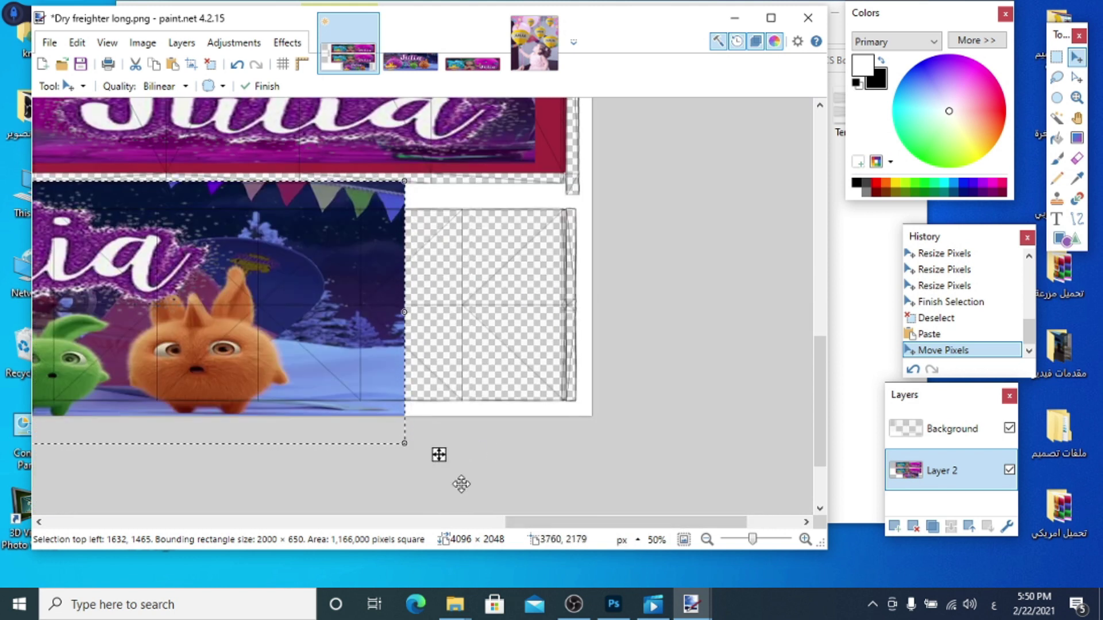
pyautogui.moveTo(438, 455); pyautogui.dragTo(601, 483)
# Step: Resize the pasted bunnies banner to about 2520 × 480 px so it fits the lowest long panel
pyautogui.moveTo(172, 481); pyautogui.dragTo(163, 402)
pyautogui.moveTo(537, 522); pyautogui.dragTo(289, 517)
pyautogui.moveTo(560, 300); pyautogui.dragTo(352, 301)
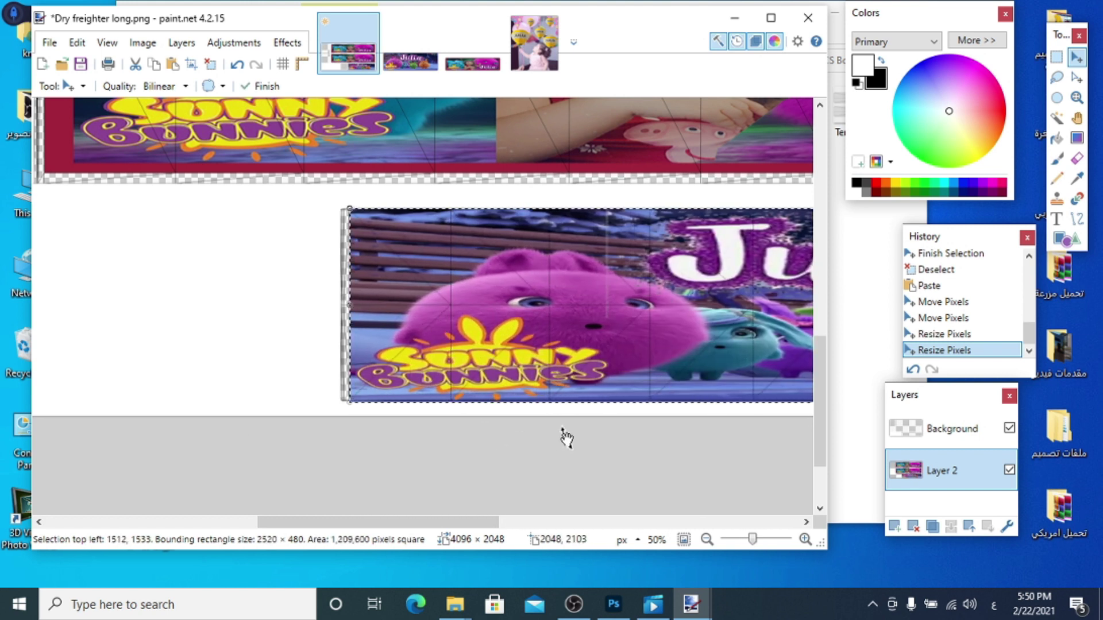
pyautogui.moveTo(751, 540); pyautogui.dragTo(756, 540)
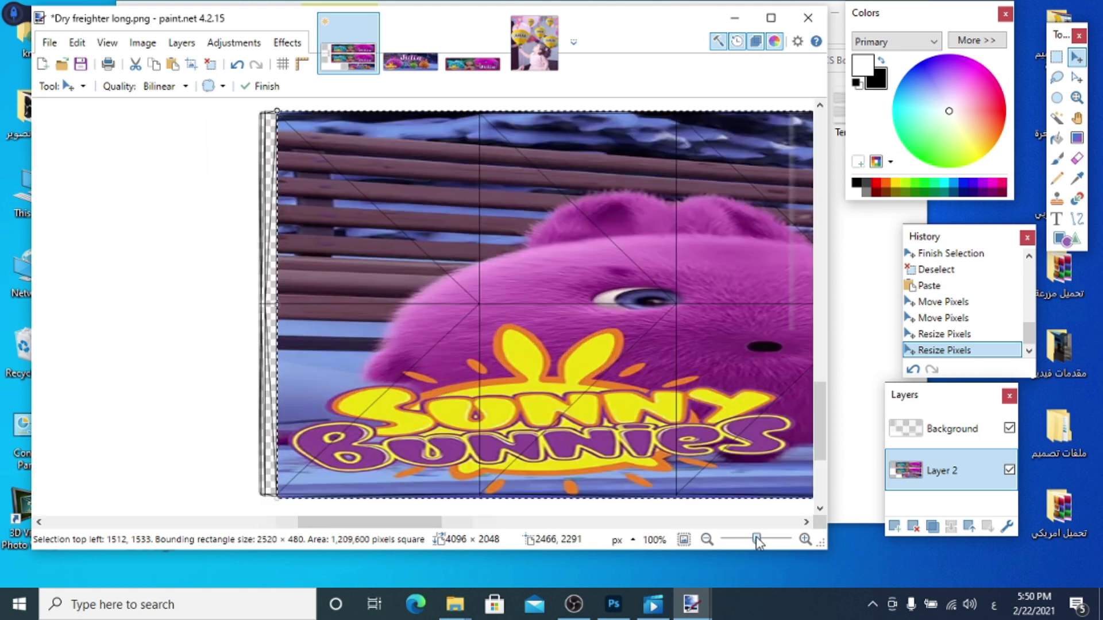
pyautogui.hscroll(-3, 451, 508)
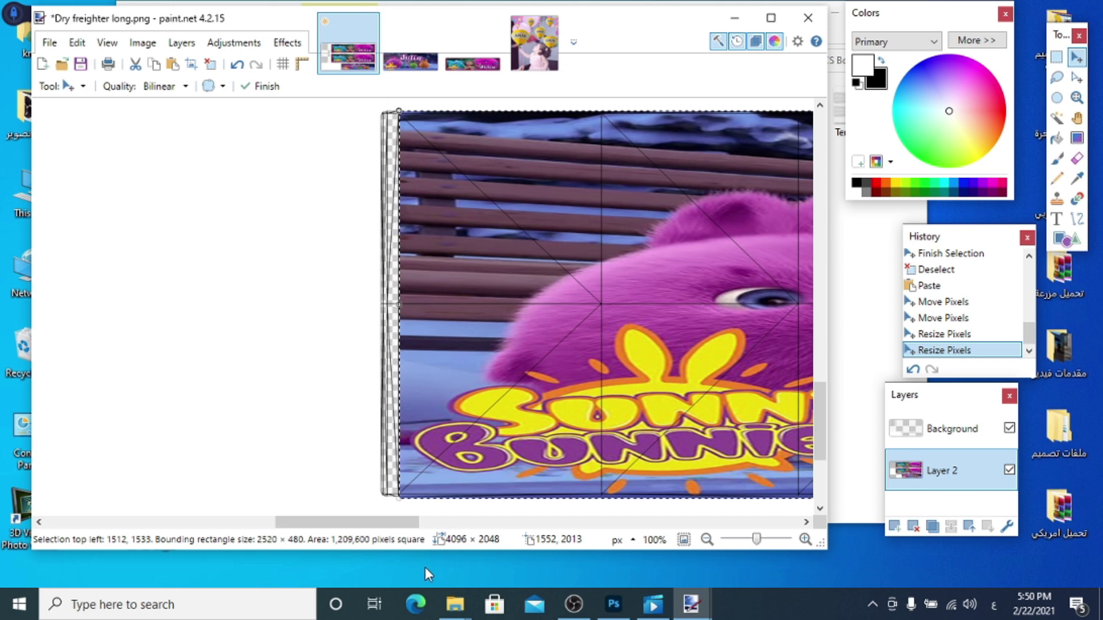
pyautogui.moveTo(378, 522); pyautogui.dragTo(401, 528)
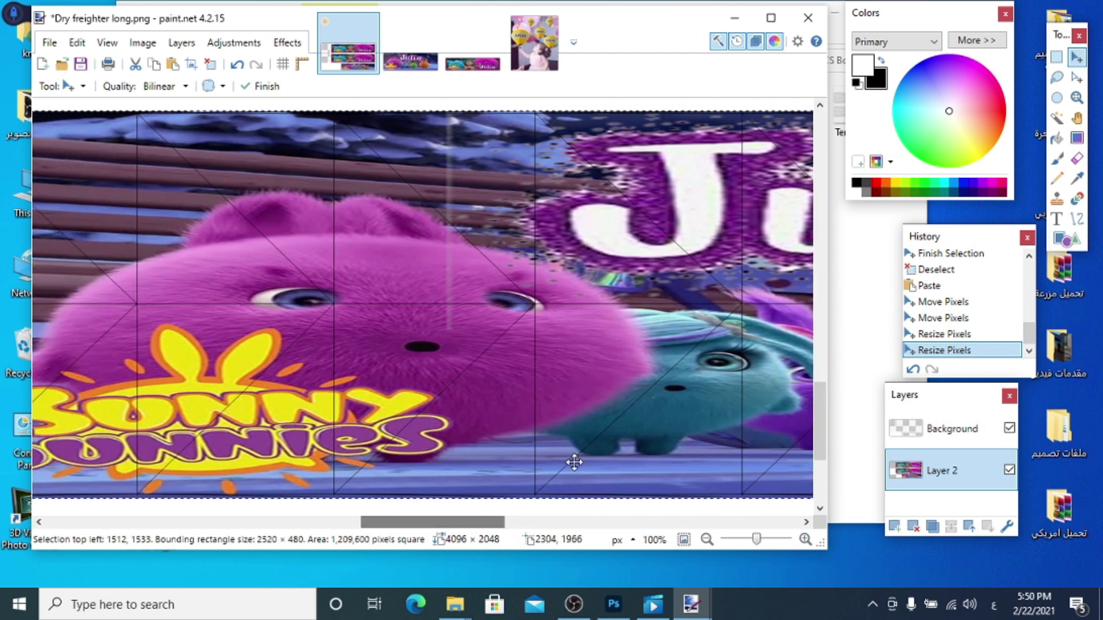
pyautogui.moveTo(756, 539); pyautogui.dragTo(749, 539)
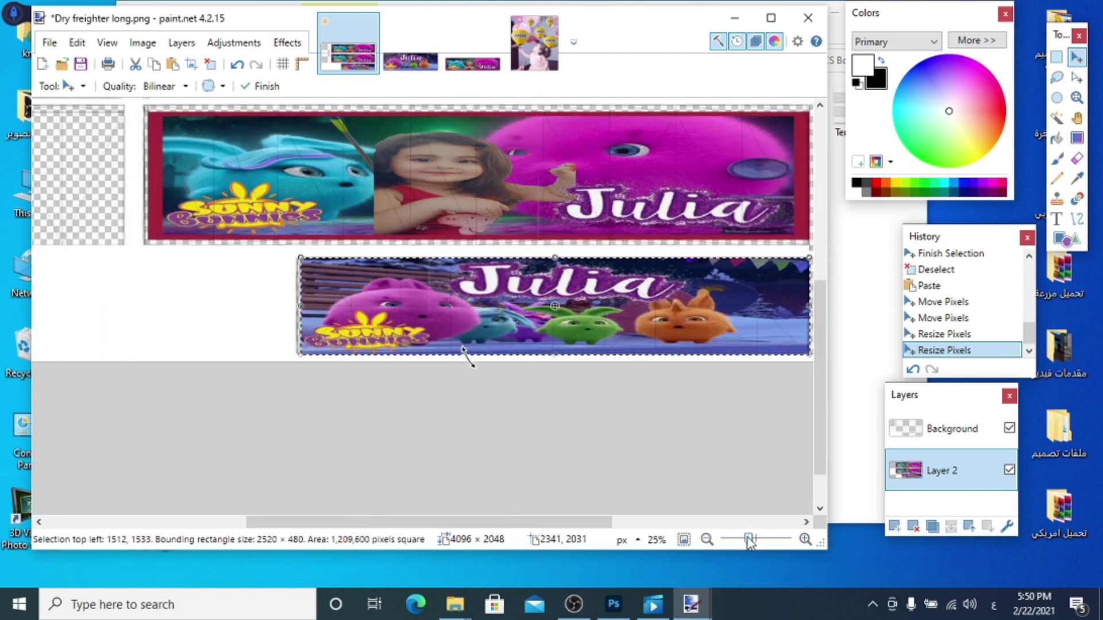
# Step: Copy the whole 5.jpg balloon photo and paste it into Layer 2 of Dry freighter long.png
pyautogui.moveTo(488, 522); pyautogui.dragTo(378, 522)
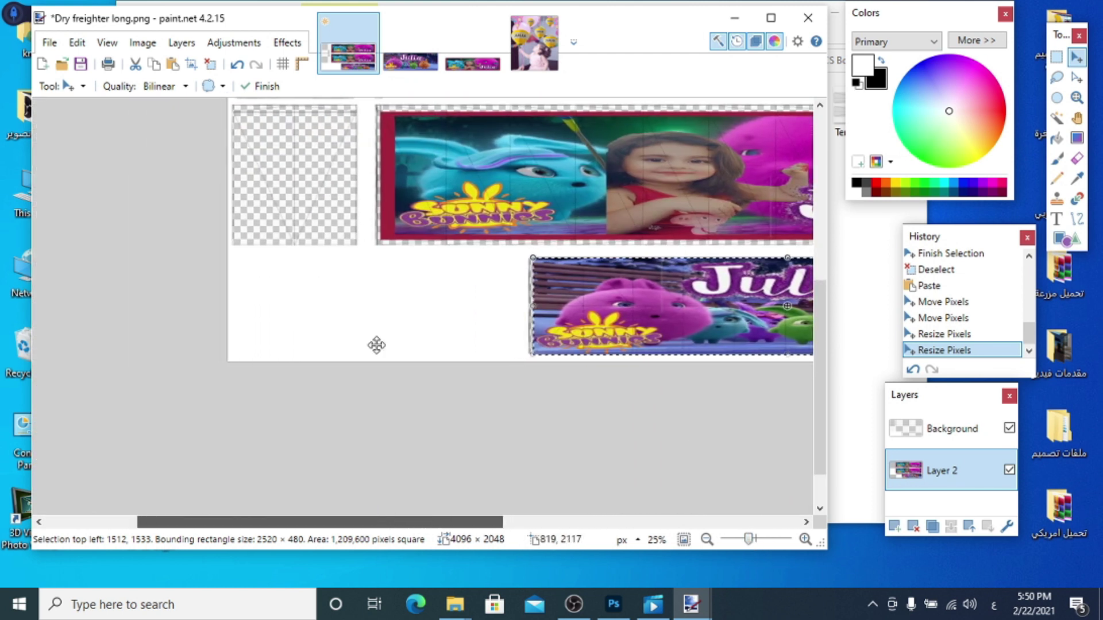
pyautogui.scroll(3, 349, 333)
pyautogui.click(533, 39)
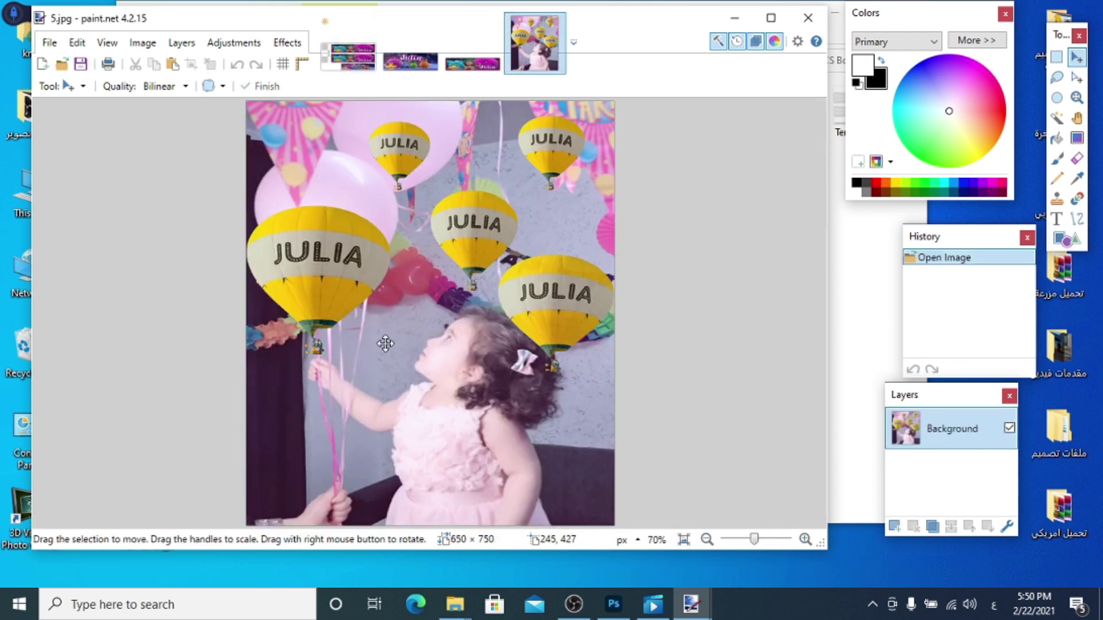
pyautogui.hotkey('ctrl', 'a')
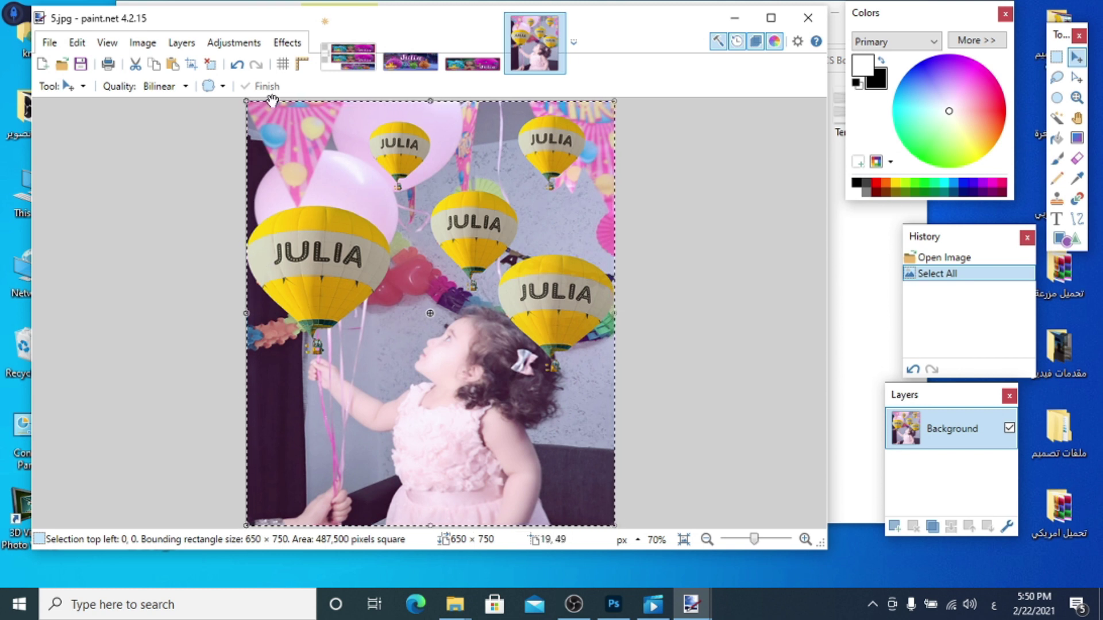
pyautogui.click(367, 54)
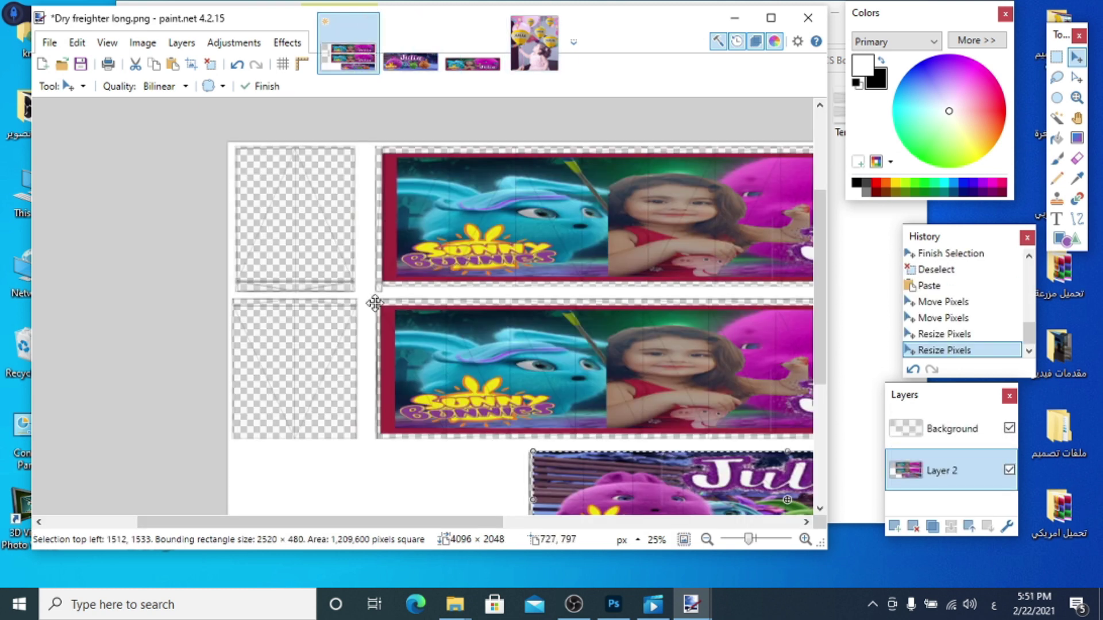
pyautogui.hotkey('ctrl', 'v')
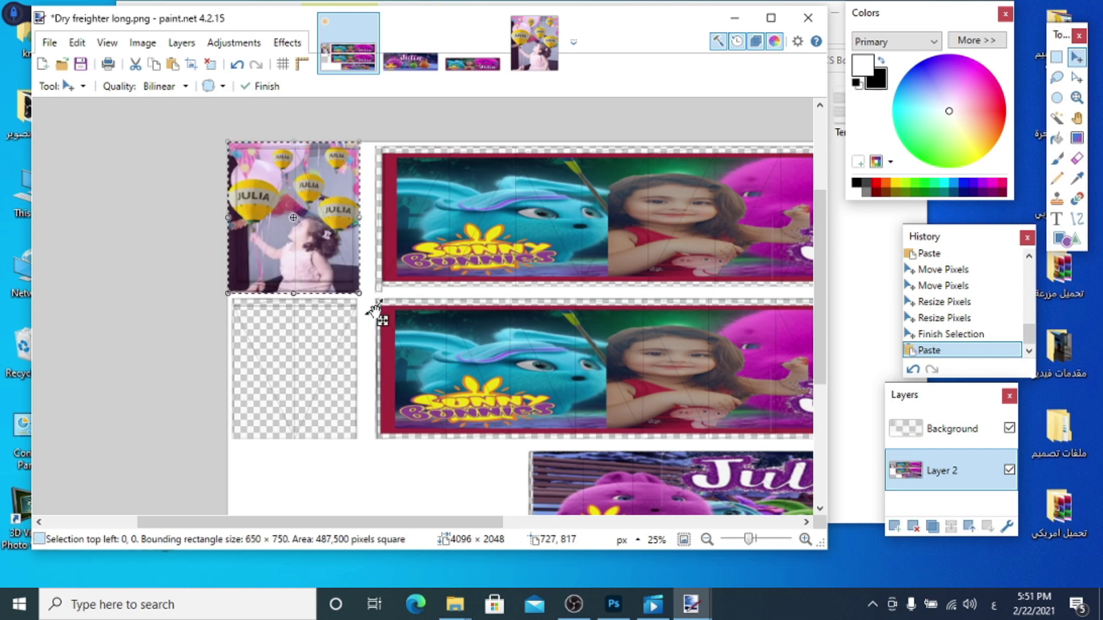
# Step: Move the pasted balloon photo onto the upper small panel and reduce its height to about 654 px
pyautogui.moveTo(382, 316)
pyautogui.mouseDown()
pyautogui.moveTo(386, 342)
pyautogui.moveTo(386, 329)
pyautogui.mouseUp()
pyautogui.moveTo(749, 541); pyautogui.dragTo(762, 546)
pyautogui.moveTo(256, 523); pyautogui.dragTo(152, 527)
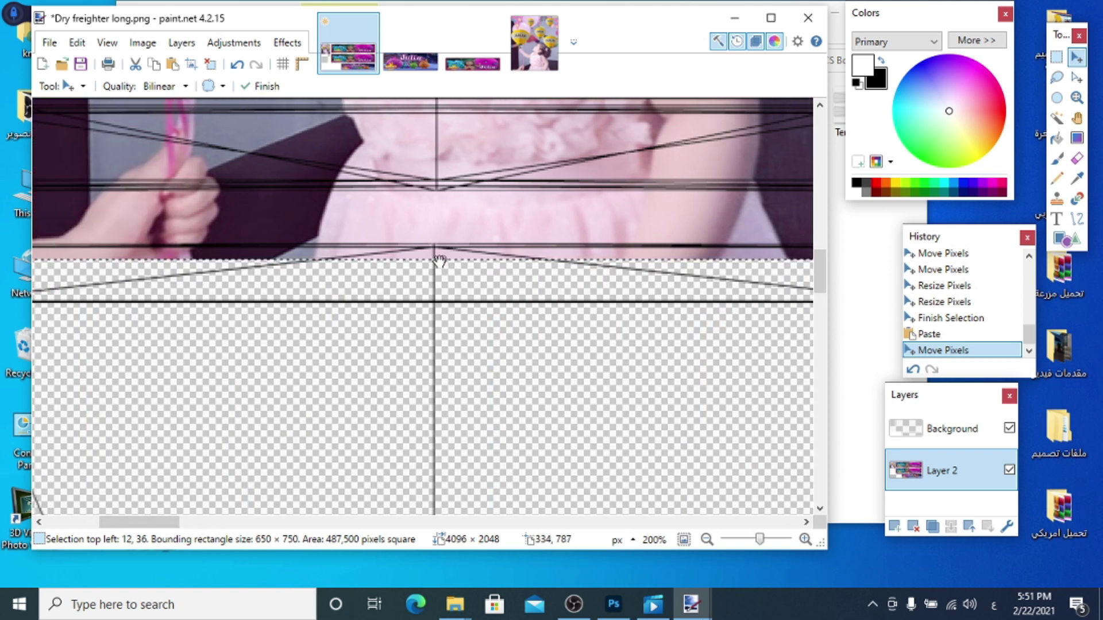
pyautogui.moveTo(446, 259); pyautogui.dragTo(466, 109)
pyautogui.scroll(5, 603, 396)
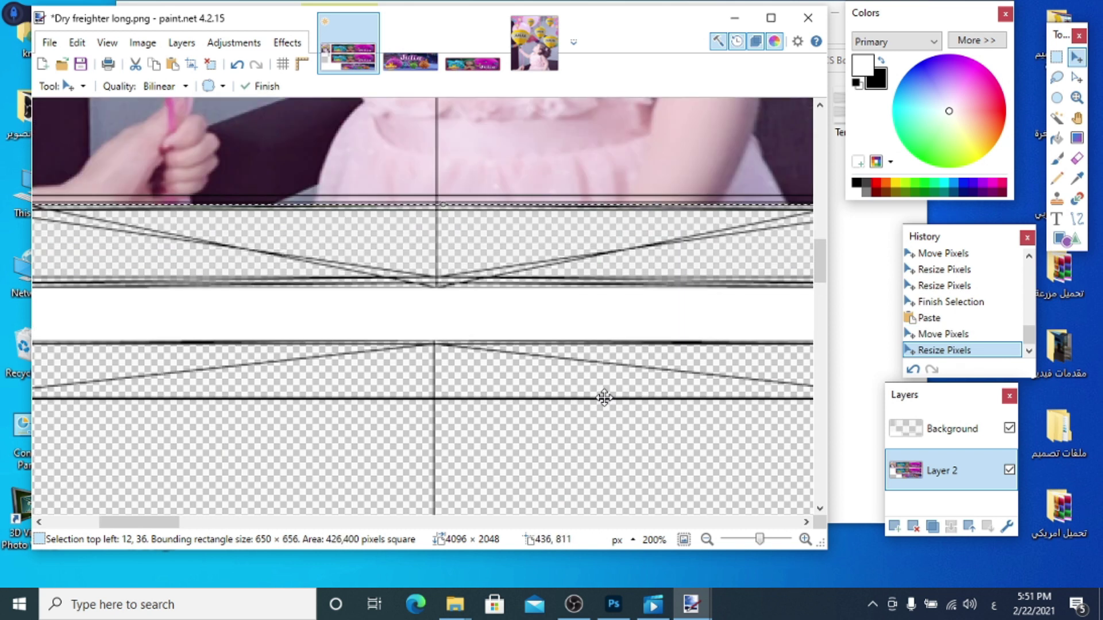
pyautogui.moveTo(452, 293); pyautogui.dragTo(444, 299)
# Step: Narrow the balloon photo from both sides to about 572 px wide to fit the upper small panel's inner guides
pyautogui.moveTo(183, 522); pyautogui.dragTo(135, 522)
pyautogui.scroll(3, 613, 457)
pyautogui.scroll(5, 614, 458)
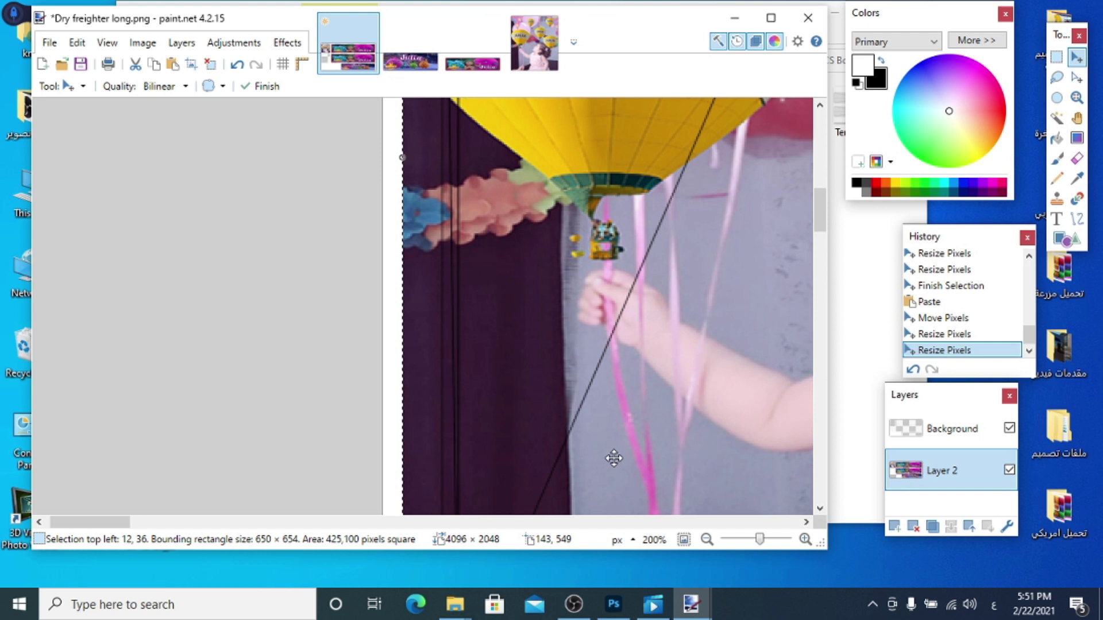
pyautogui.moveTo(396, 352); pyautogui.dragTo(460, 364)
pyautogui.moveTo(103, 521); pyautogui.dragTo(215, 543)
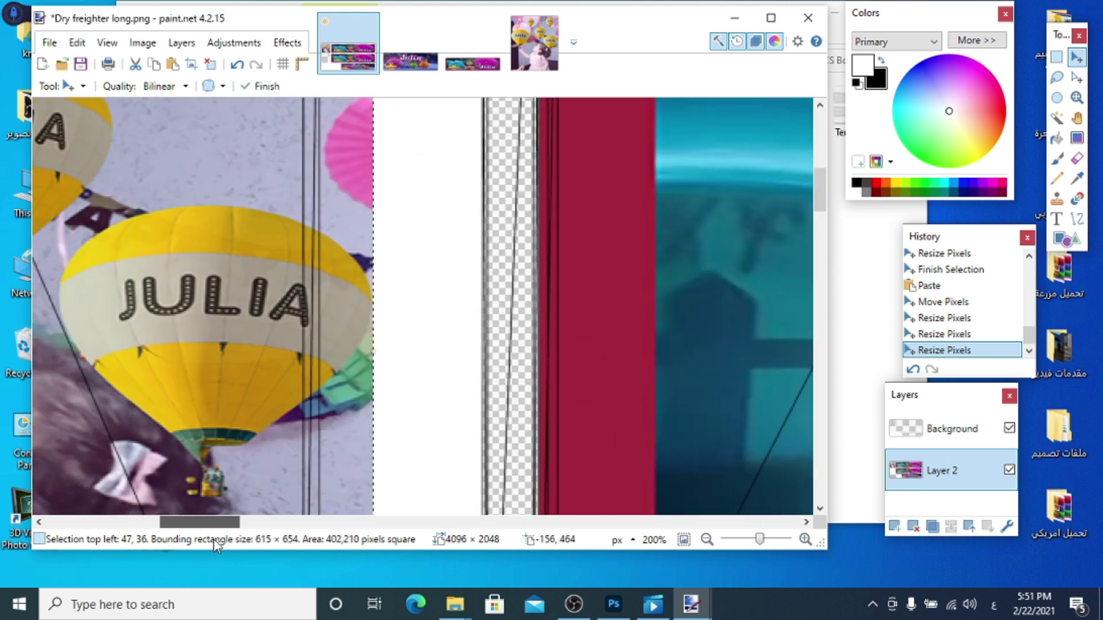
pyautogui.moveTo(374, 352); pyautogui.dragTo(305, 352)
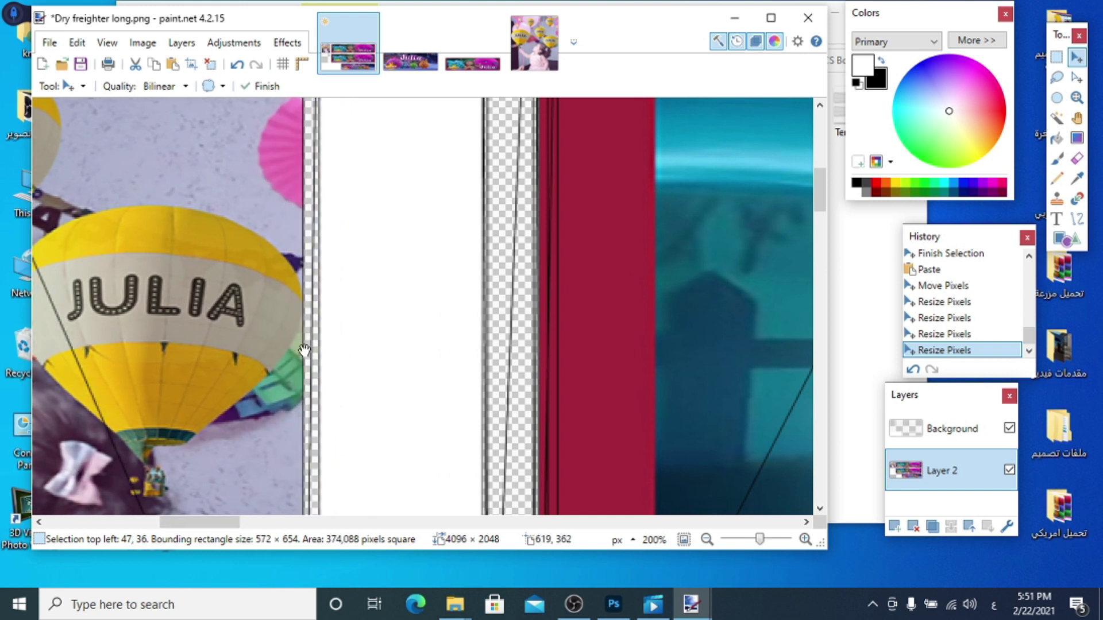
pyautogui.moveTo(760, 542); pyautogui.dragTo(754, 543)
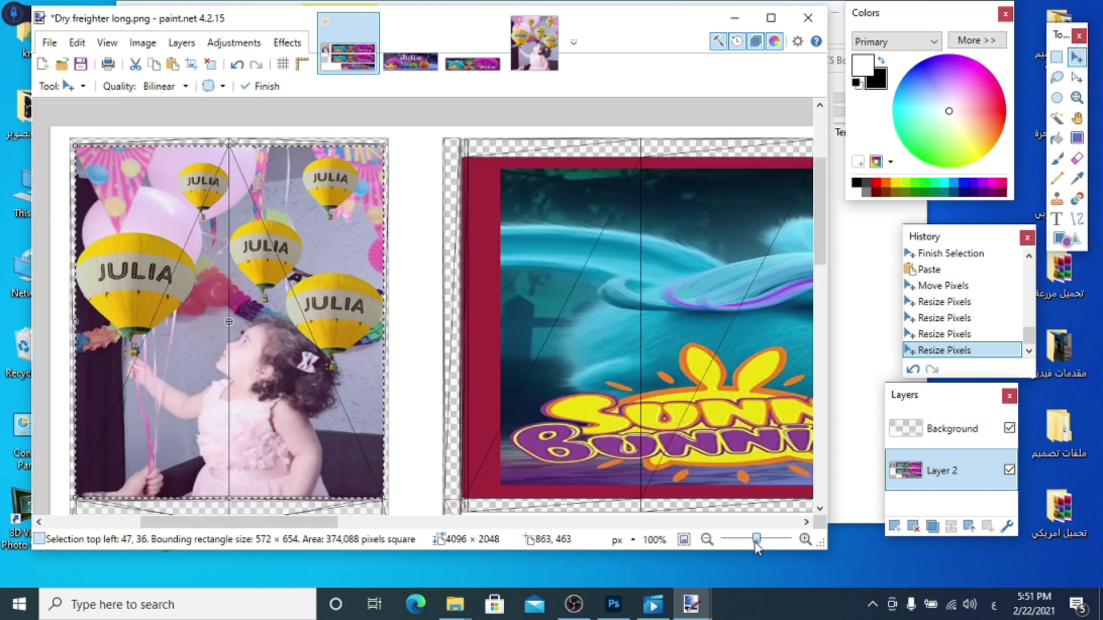
pyautogui.moveTo(311, 523); pyautogui.dragTo(281, 532)
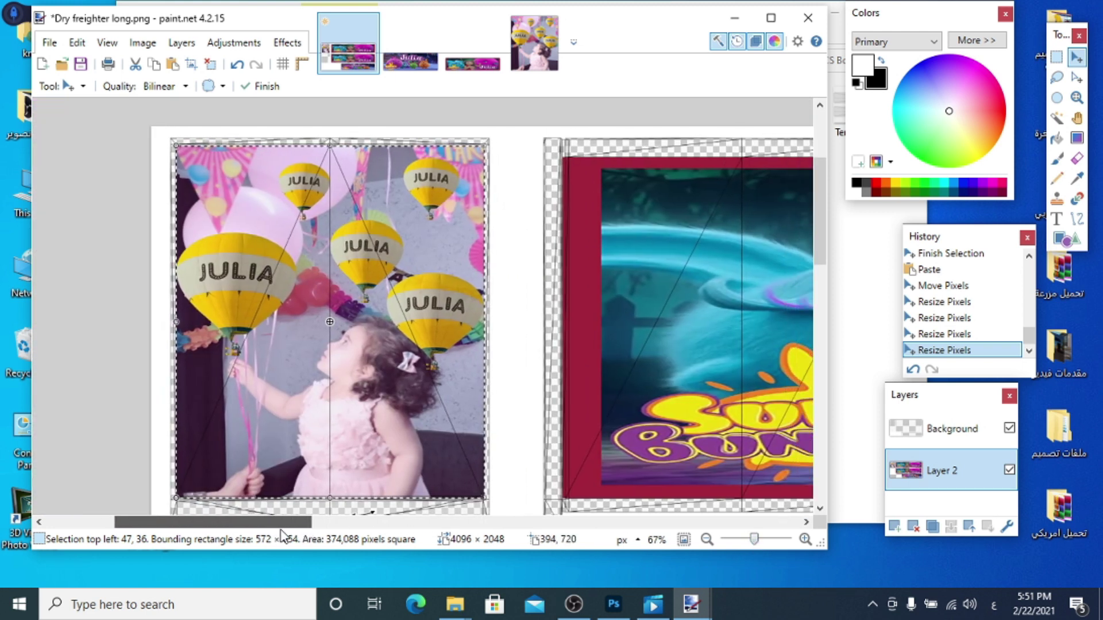
pyautogui.click(329, 303)
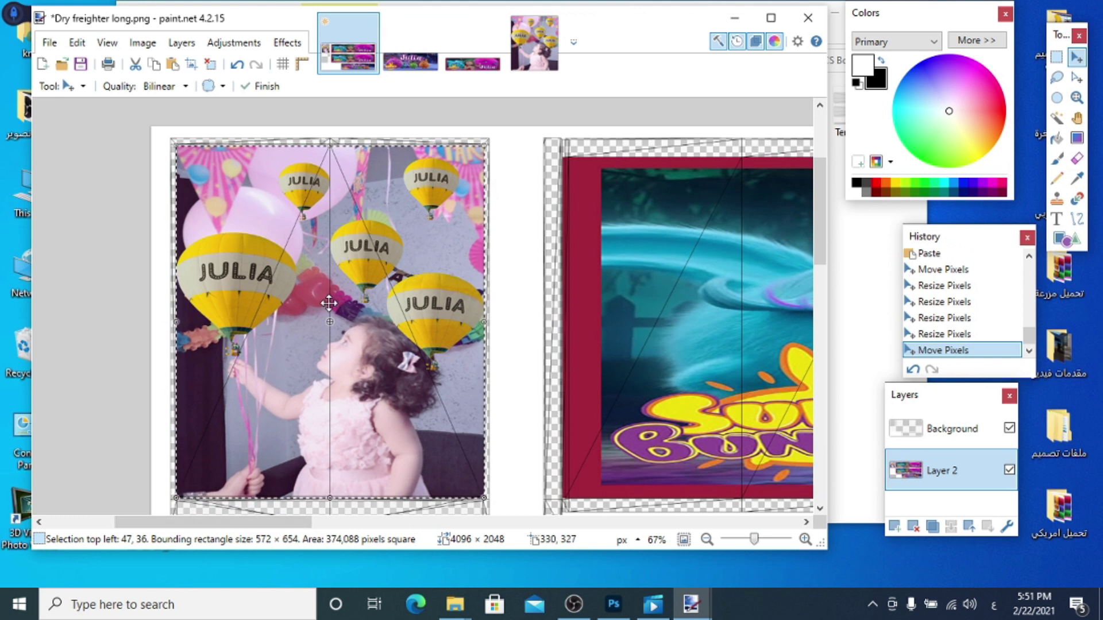
# Step: Paste a second copy of the balloon photo over the lower small panel and align its bottom edge with the panel's
pyautogui.scroll(-6, 331, 310)
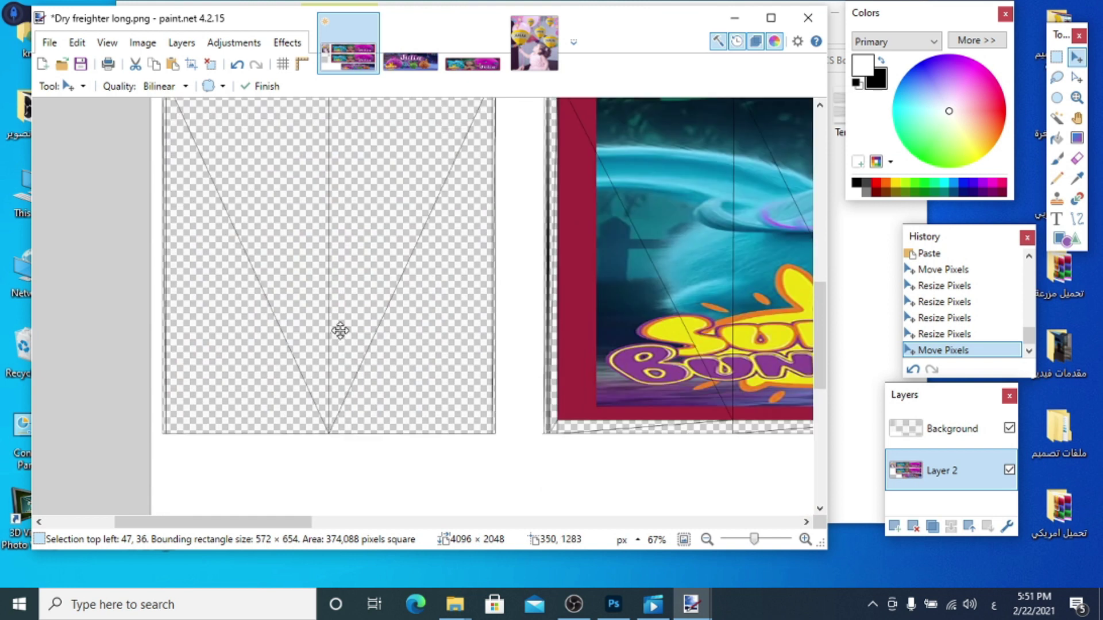
pyautogui.hotkey('ctrl', 'v')
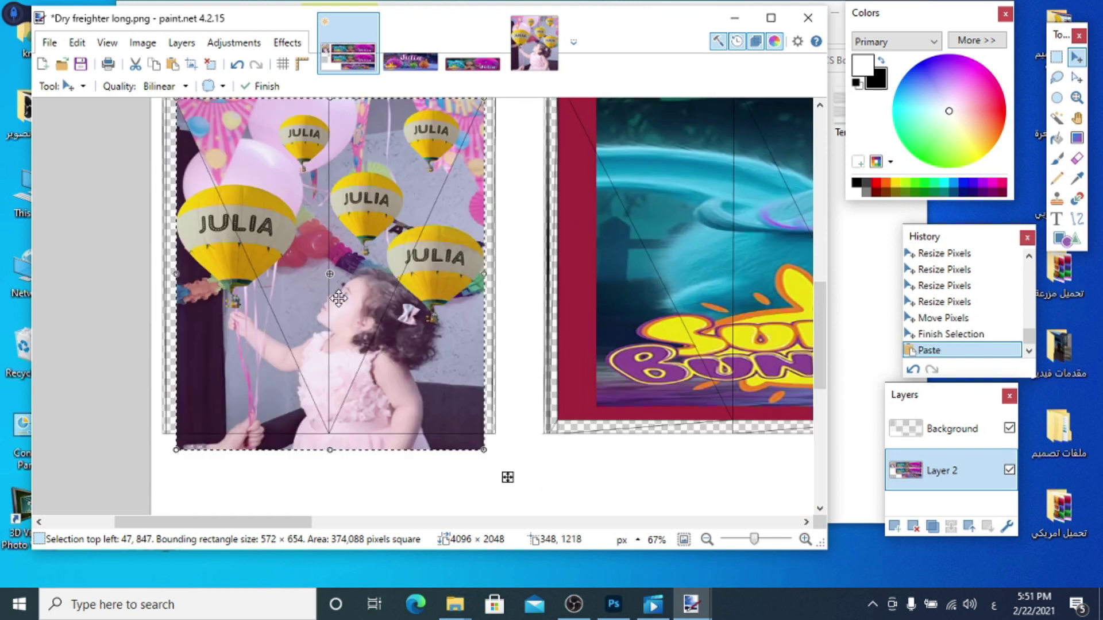
pyautogui.moveTo(508, 475)
pyautogui.mouseDown()
pyautogui.moveTo(516, 437)
pyautogui.moveTo(492, 453)
pyautogui.moveTo(508, 464)
pyautogui.mouseUp()
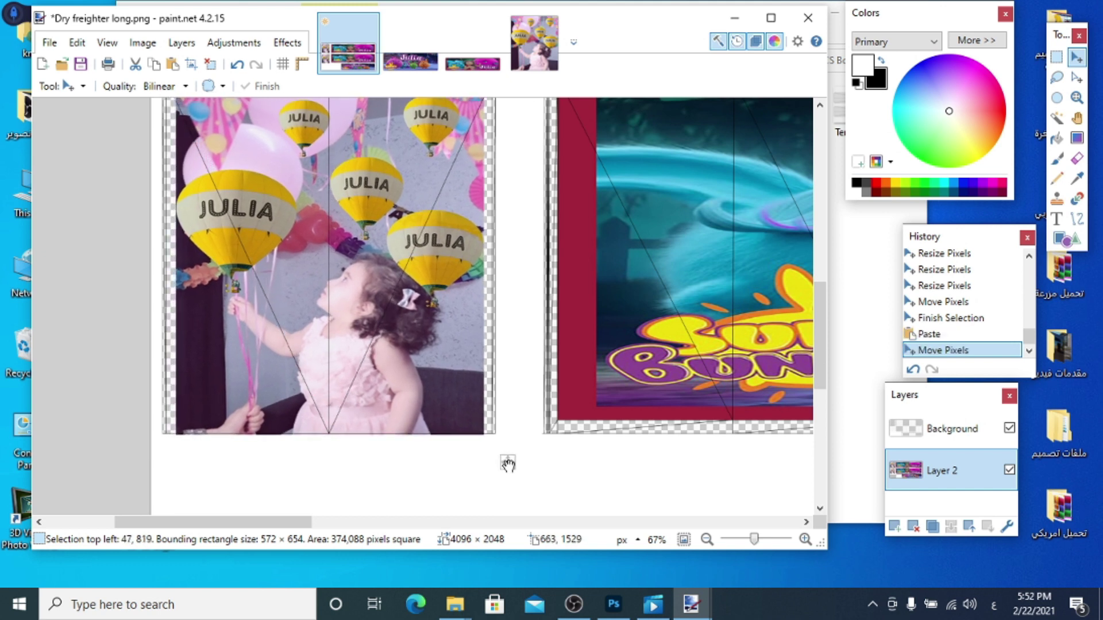
# Step: Resize the second balloon photo to about 605 × 661 px to fit the lower small panel and deselect it
pyautogui.scroll(2, 508, 464)
pyautogui.moveTo(484, 356); pyautogui.dragTo(492, 355)
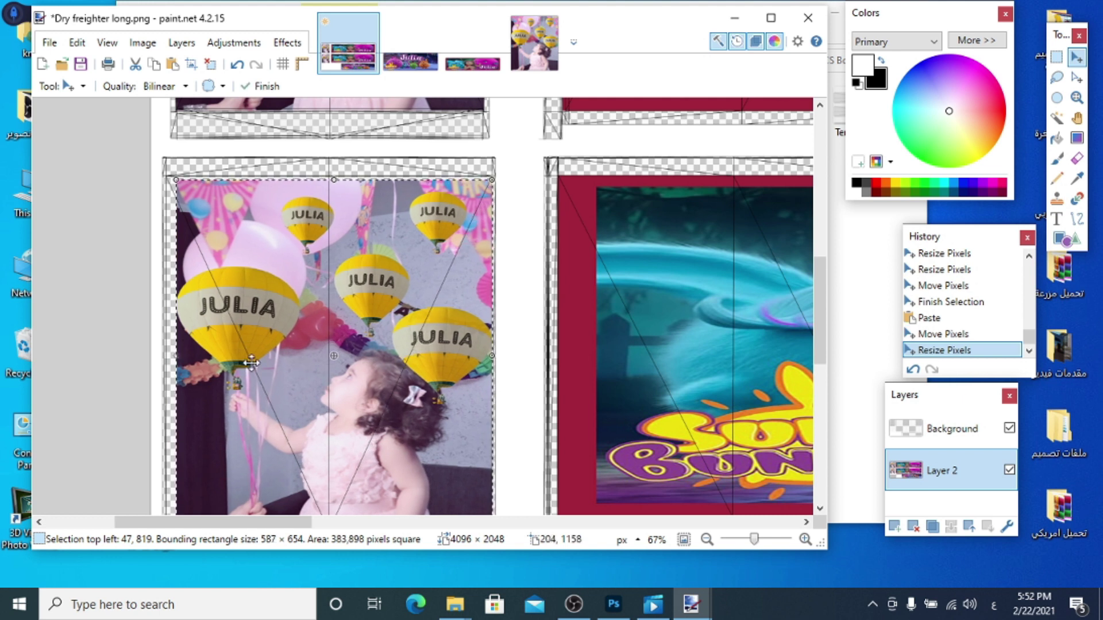
pyautogui.moveTo(179, 356); pyautogui.dragTo(170, 356)
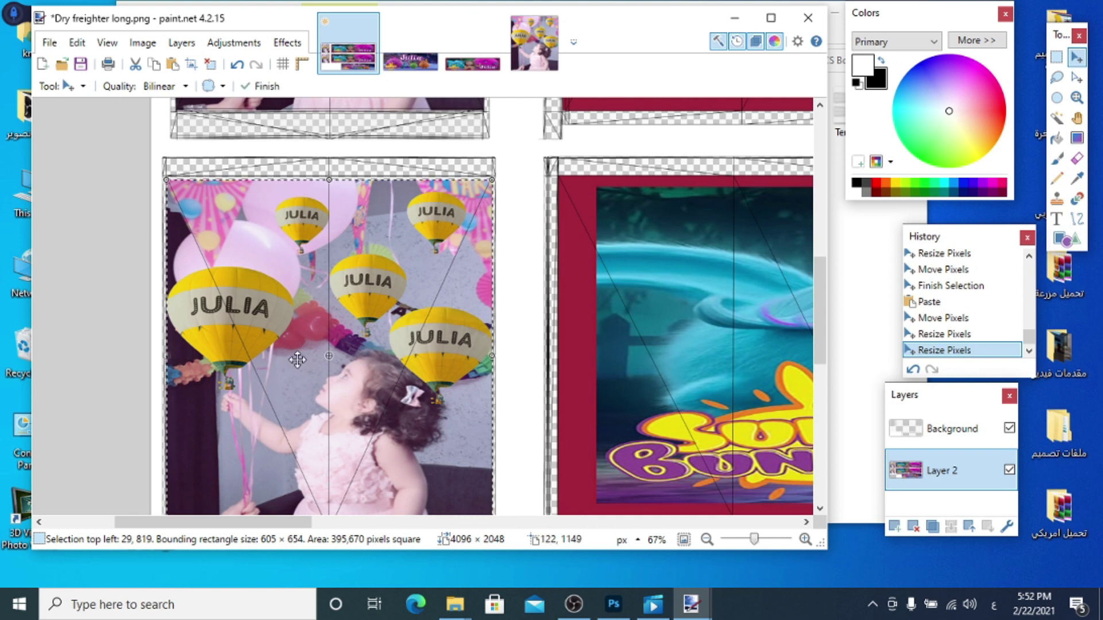
pyautogui.moveTo(331, 182); pyautogui.dragTo(330, 180)
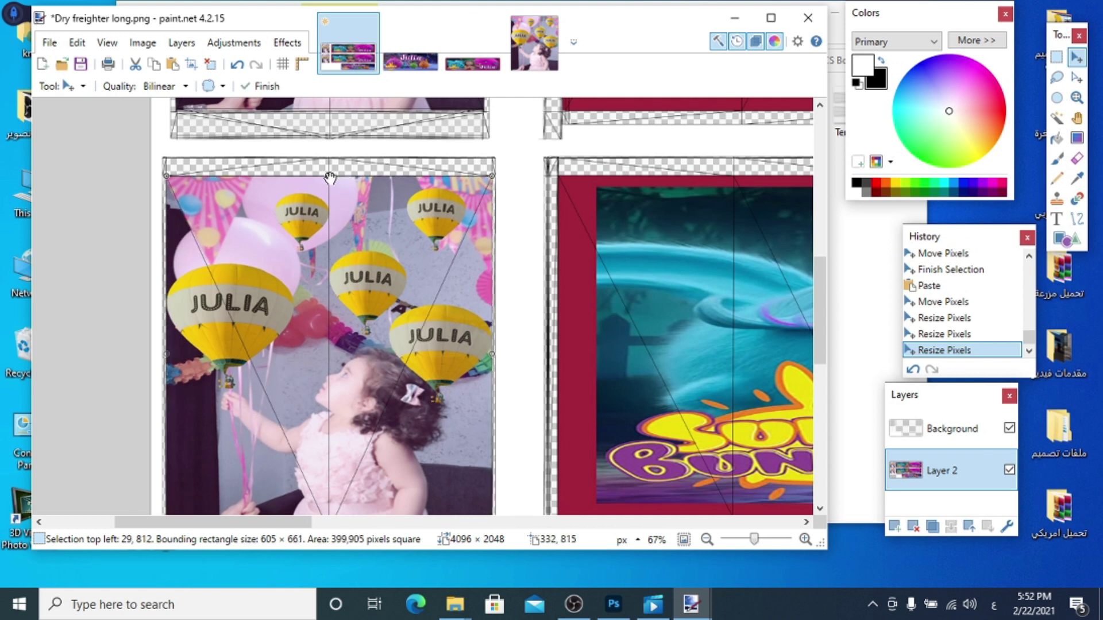
pyautogui.scroll(-2, 433, 322)
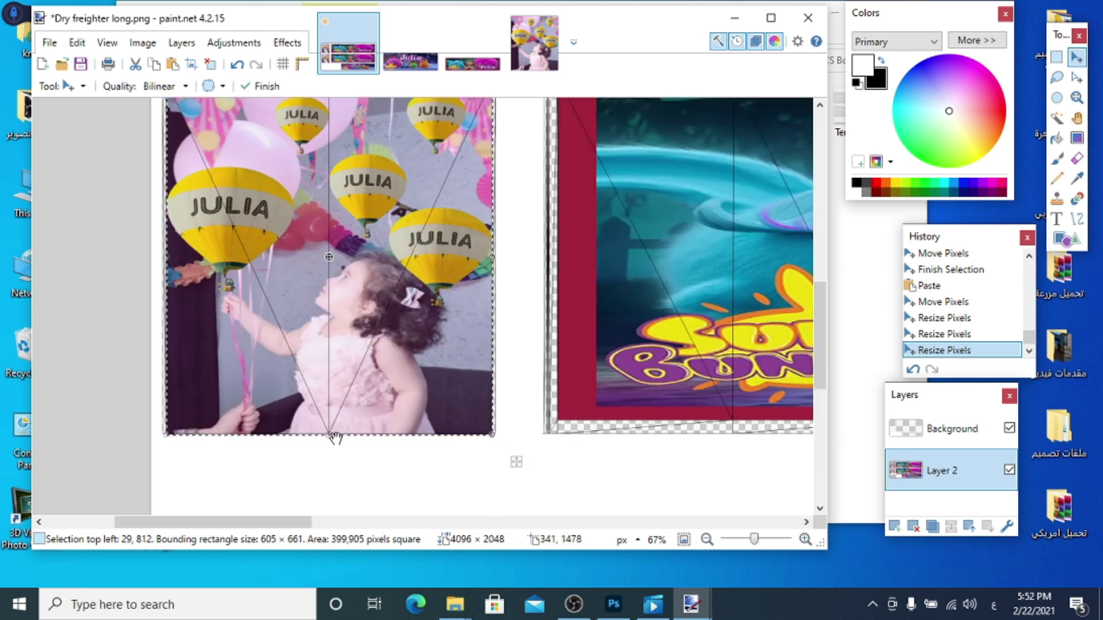
pyautogui.moveTo(328, 436); pyautogui.dragTo(329, 437)
pyautogui.scroll(2, 536, 501)
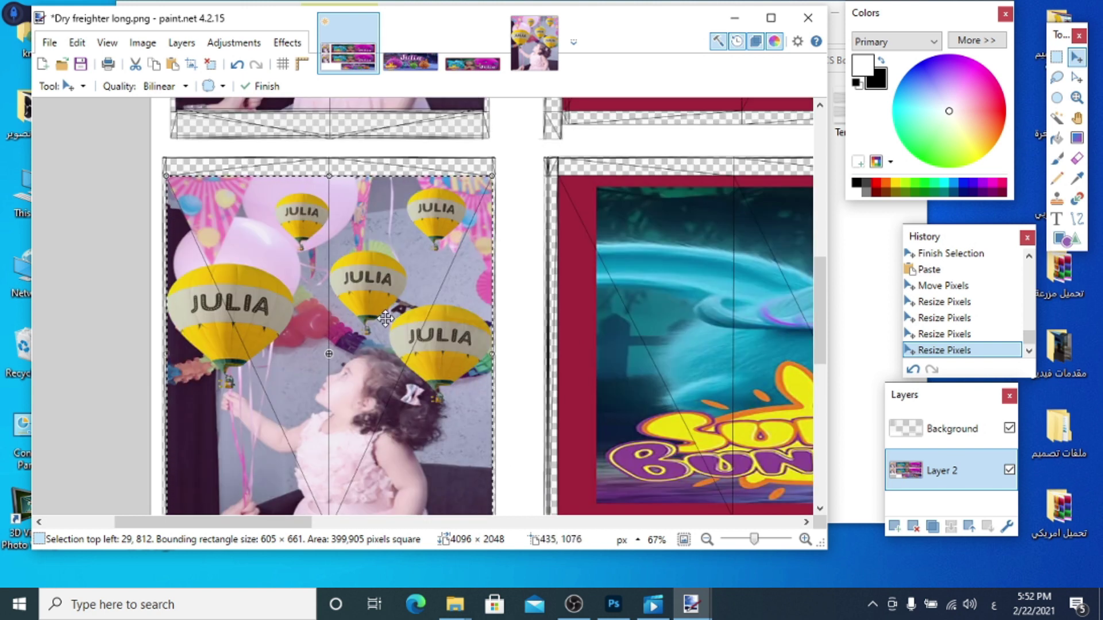
pyautogui.hotkey('ctrl', 'd')
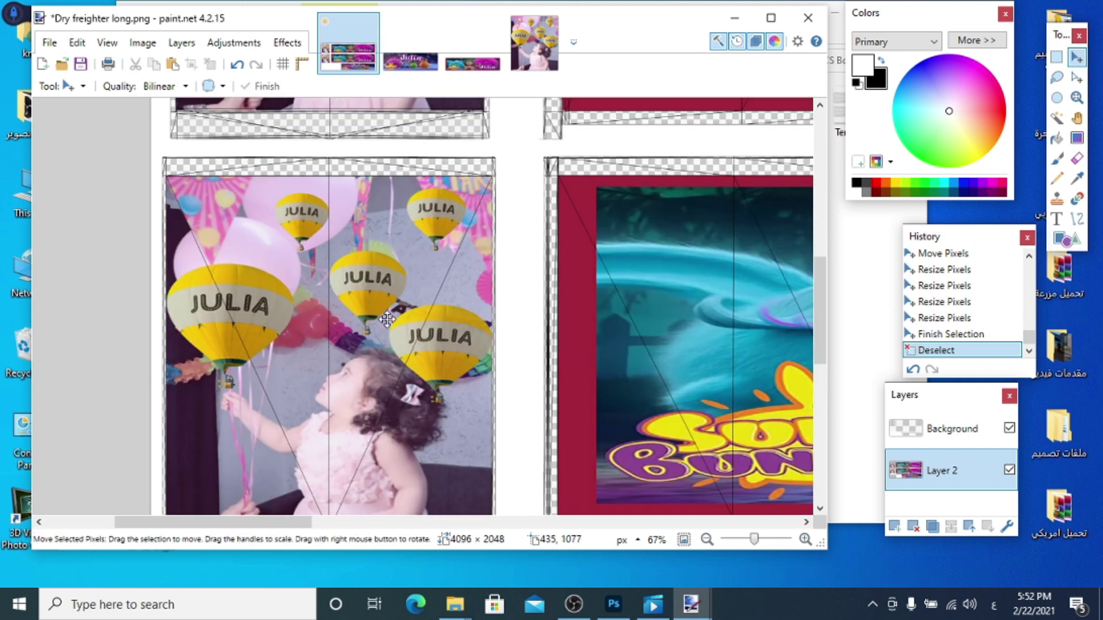
# Step: Hide the Background template layer so only the artwork on Layer 2 is displayed
pyautogui.moveTo(753, 540); pyautogui.dragTo(744, 541)
pyautogui.moveTo(379, 523); pyautogui.dragTo(479, 540)
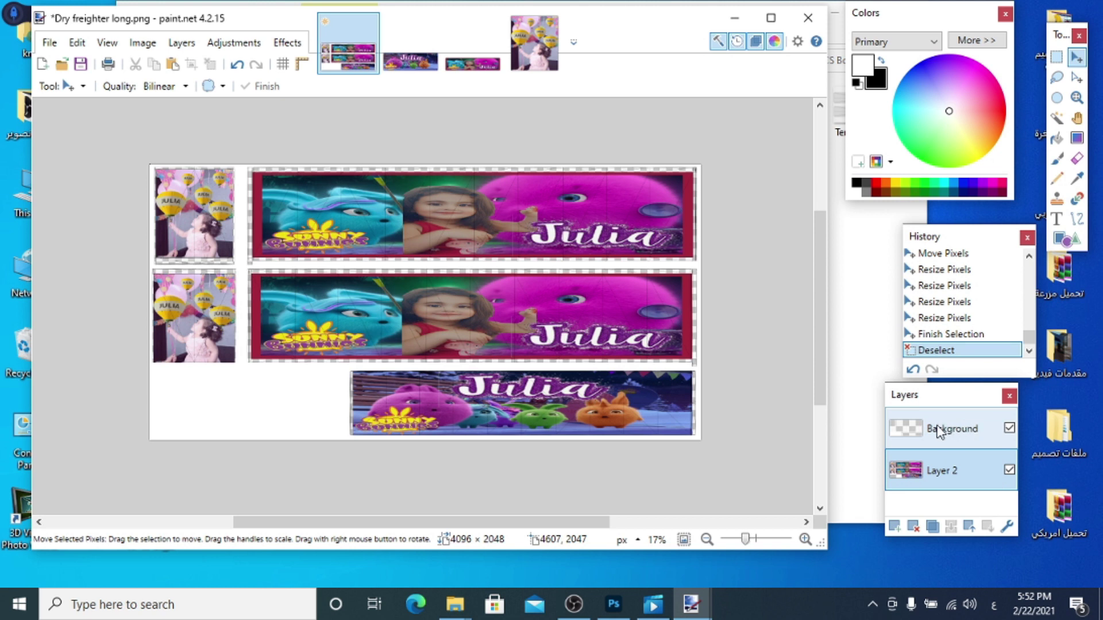
pyautogui.click(970, 432)
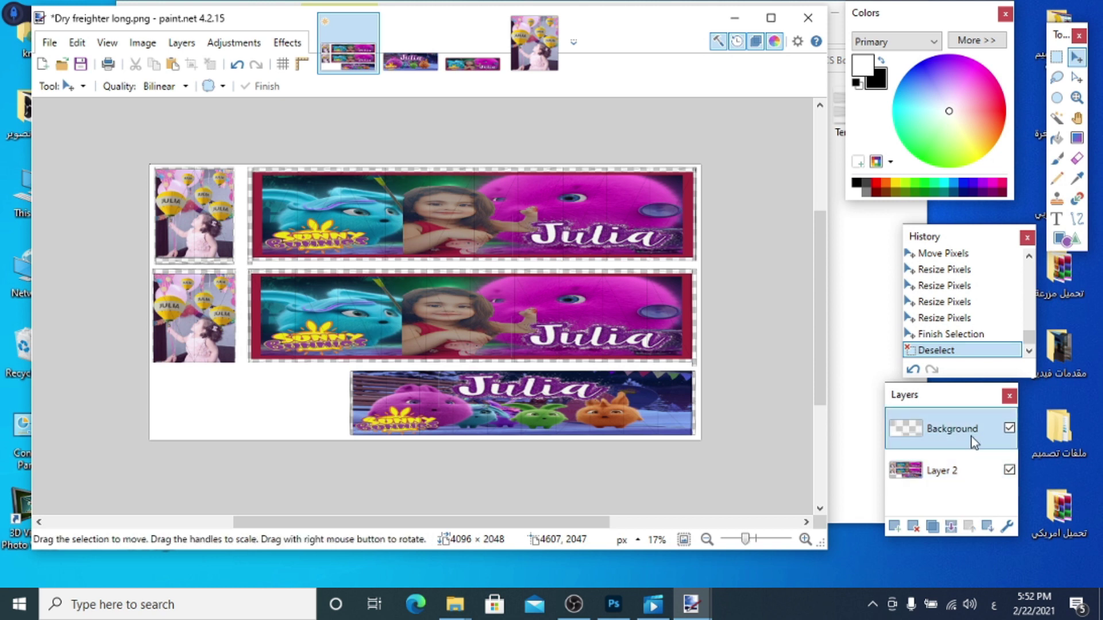
pyautogui.click(1009, 428)
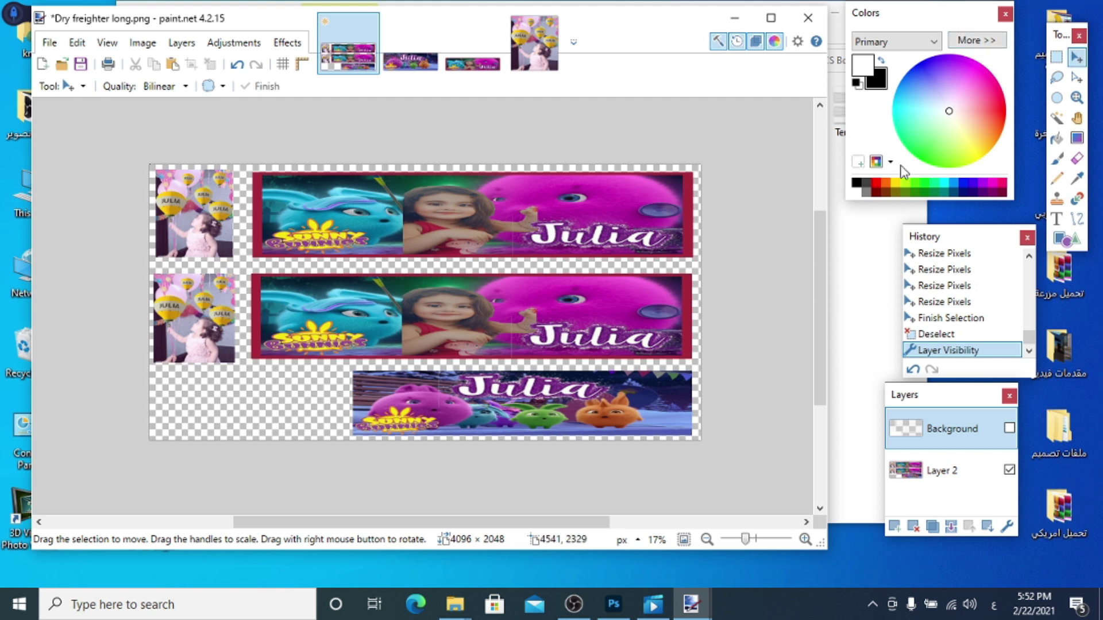
# Step: Sample the yellow of the Sunny Bunnies logo in 2.jpg as the primary color
pyautogui.click(1078, 179)
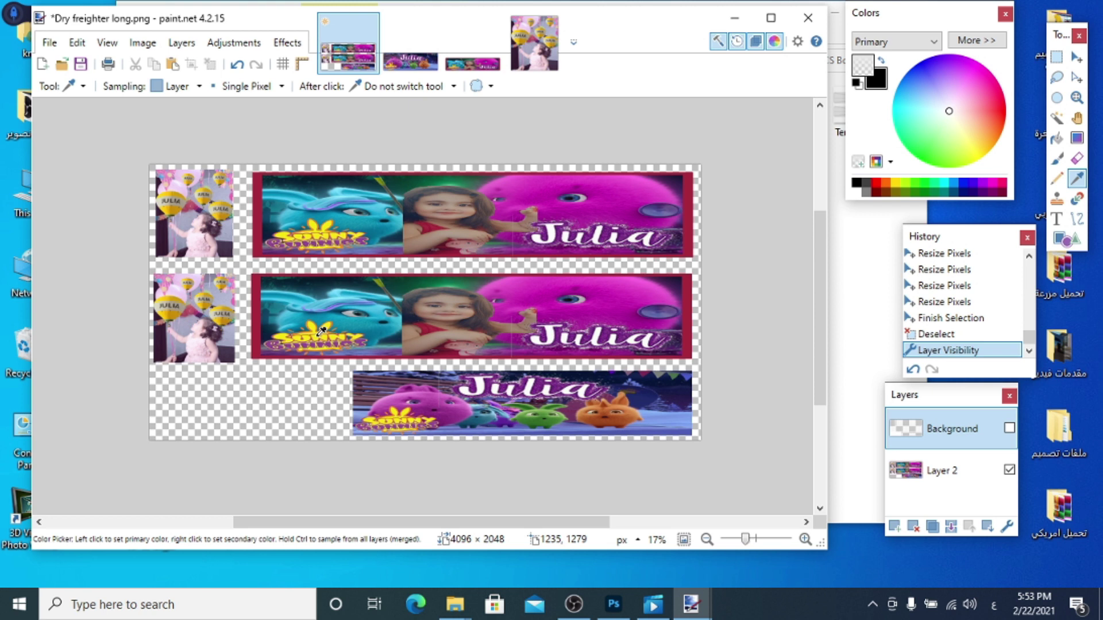
pyautogui.click(416, 29)
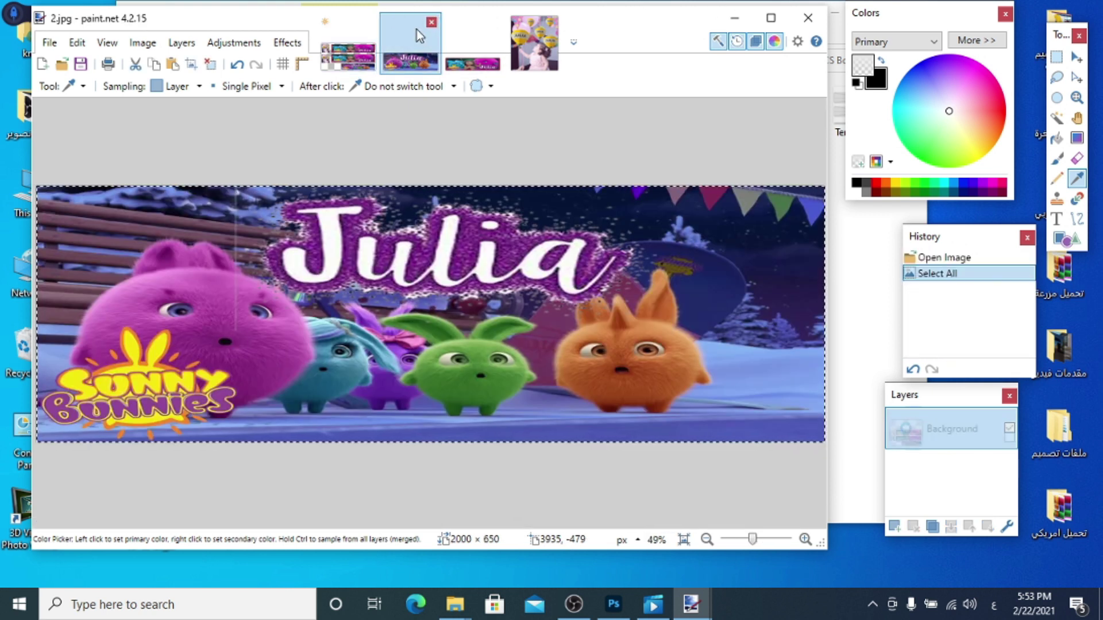
pyautogui.click(177, 377)
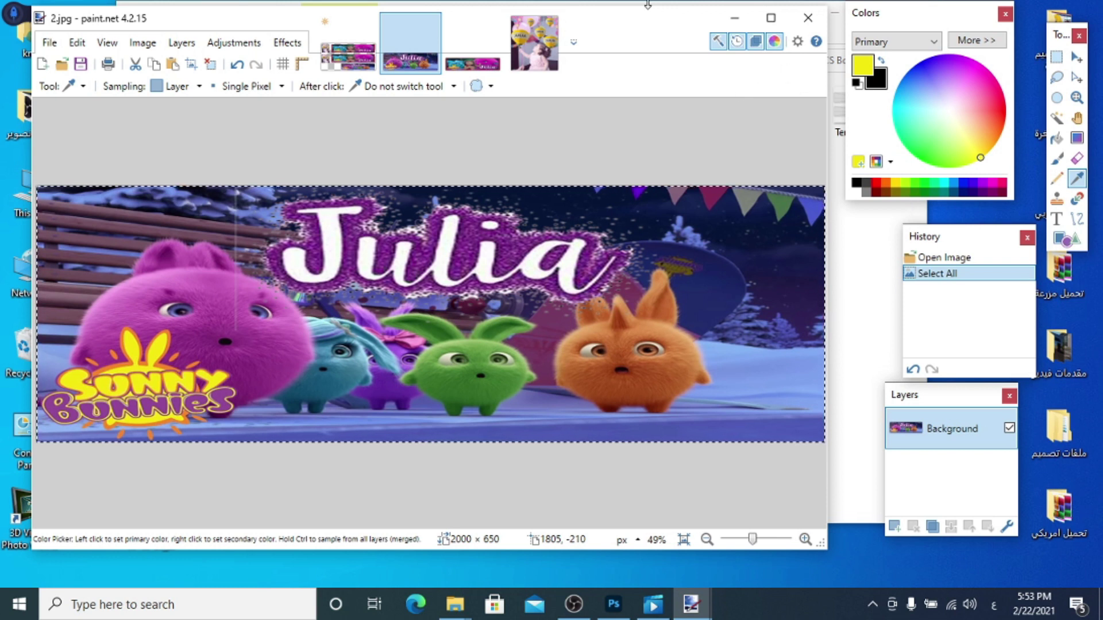
# Step: Fill the empty background of Layer 2 in Dry freighter long.png with the sampled yellow using the Paint Bucket
pyautogui.click(333, 18)
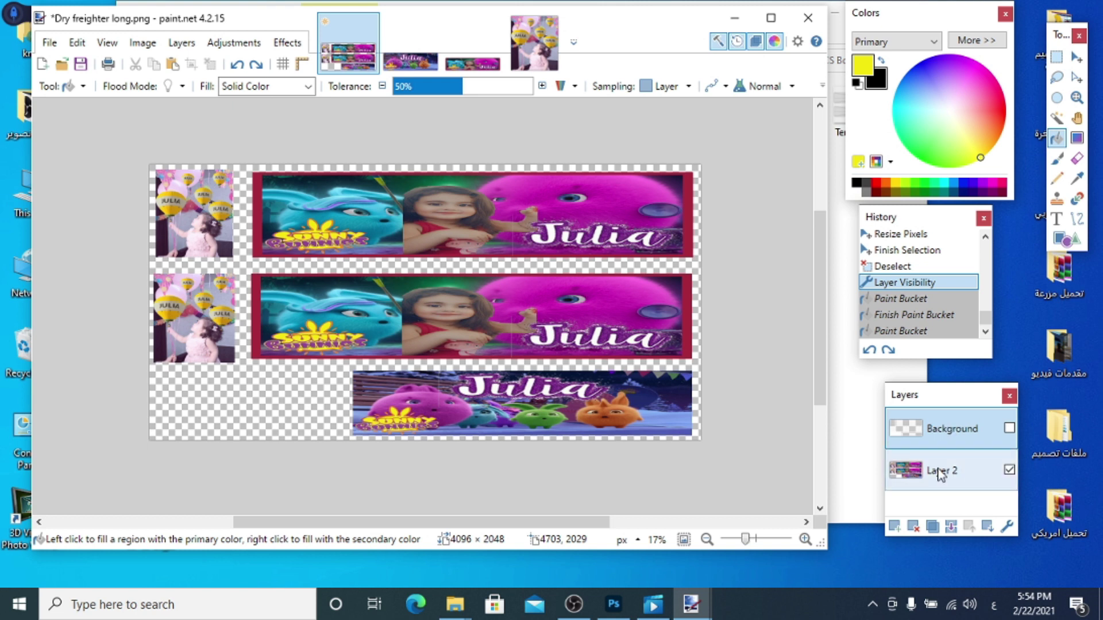
pyautogui.click(978, 475)
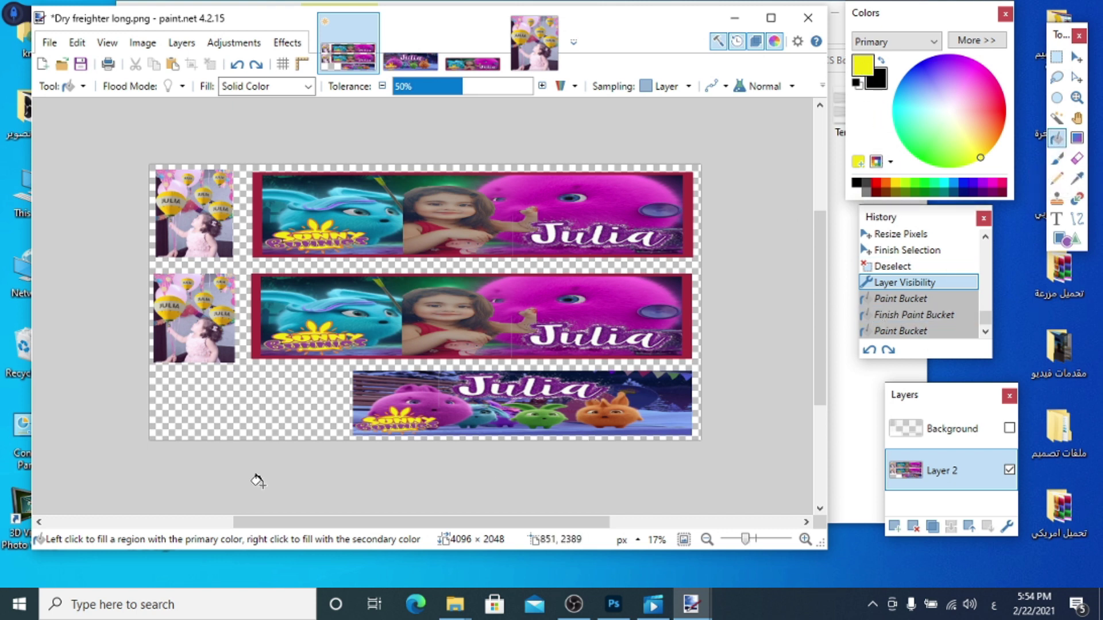
pyautogui.click(271, 418)
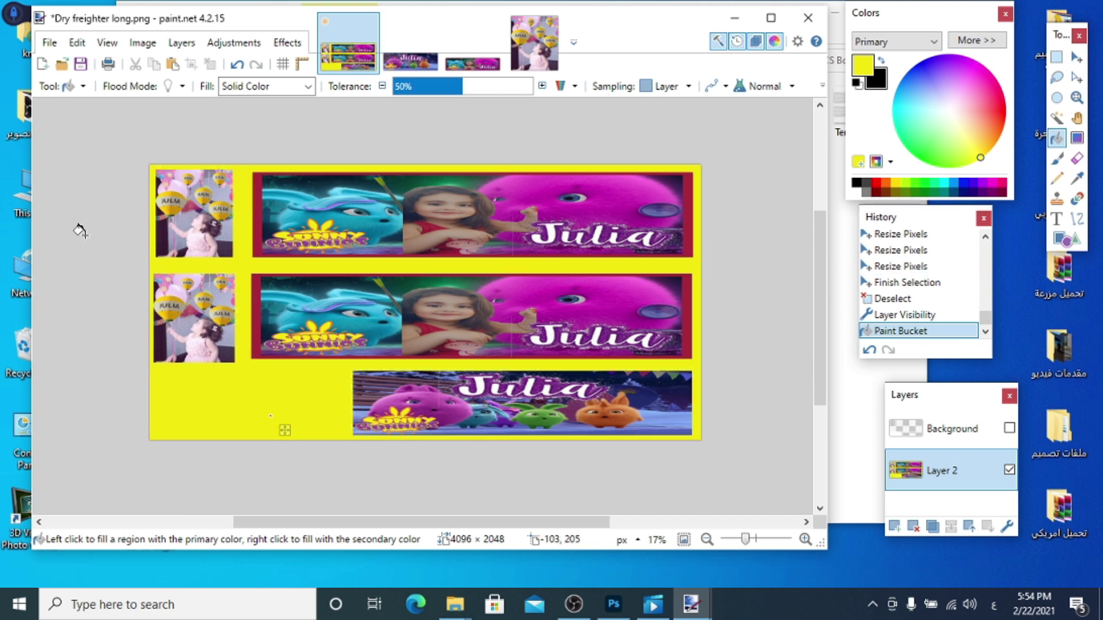
pyautogui.click(944, 432)
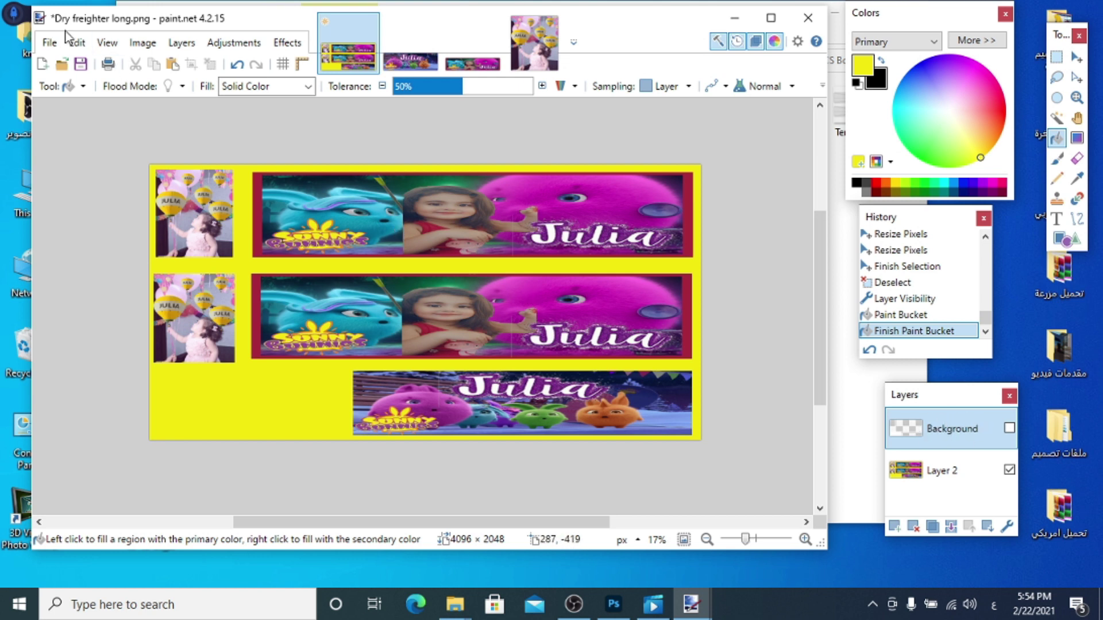
# Step: Start saving the finished artwork under the file name skin with PNG as the file type
pyautogui.click(50, 42)
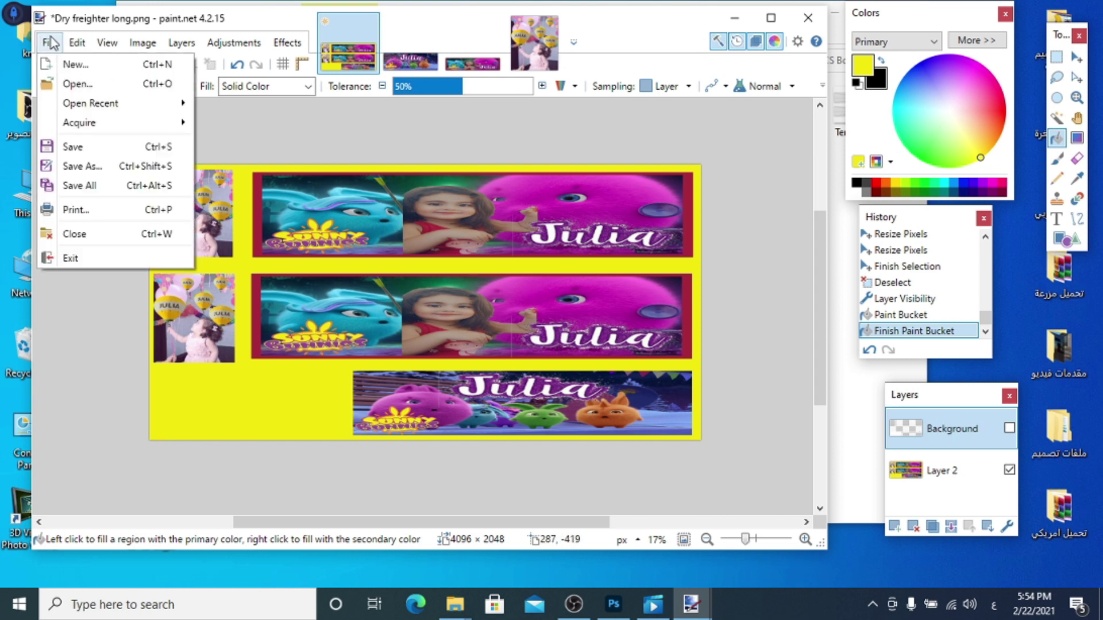
pyautogui.click(91, 147)
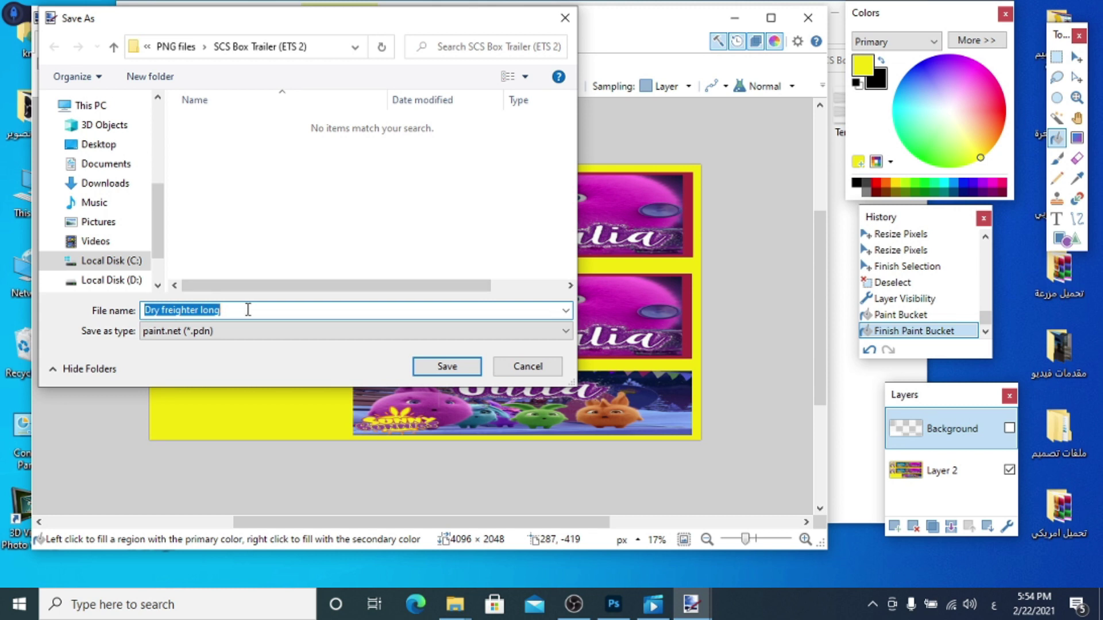
pyautogui.write('skin')
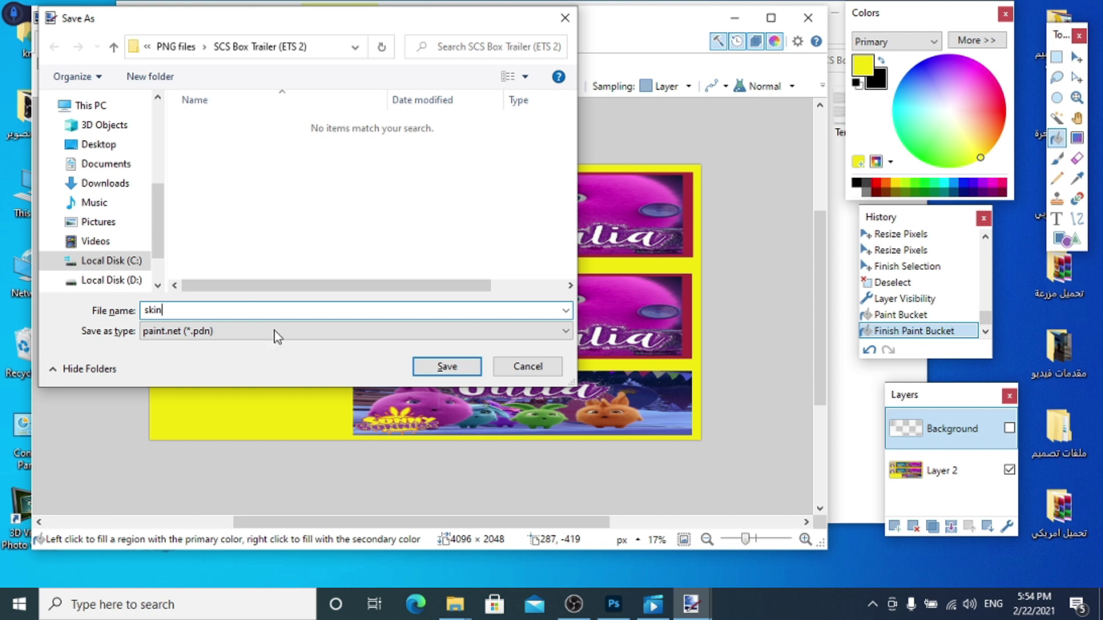
pyautogui.click(276, 333)
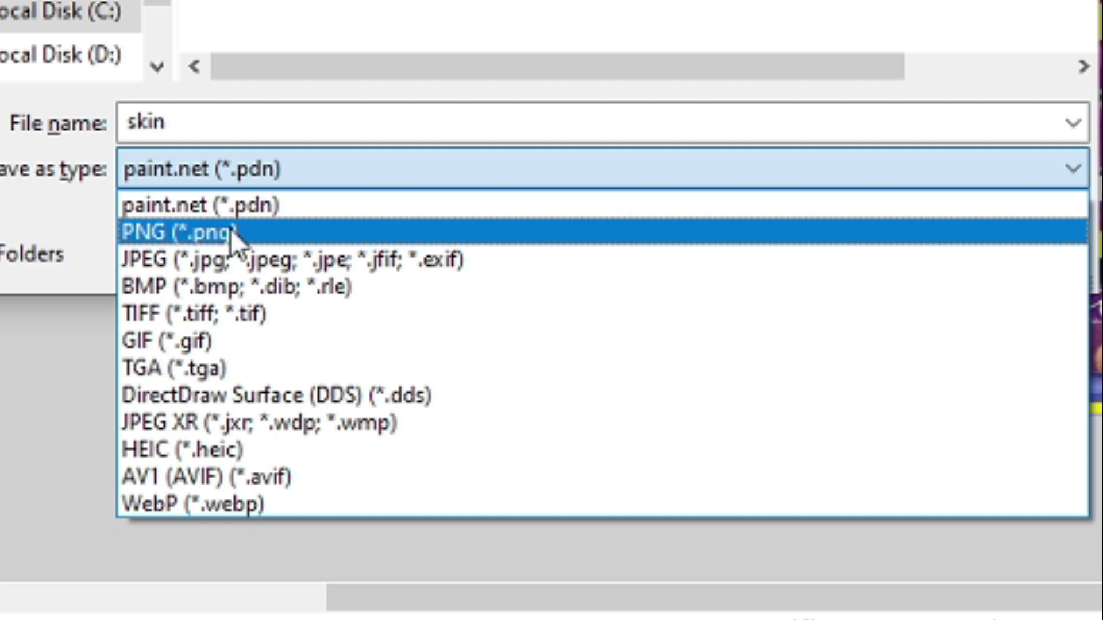
pyautogui.click(205, 226)
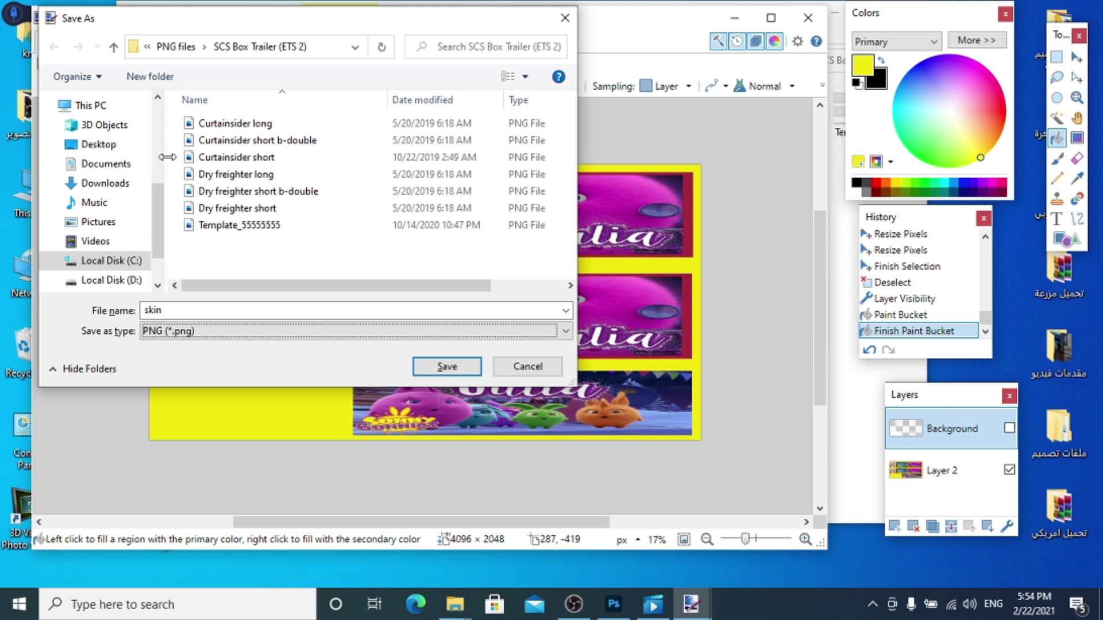
# Step: Save the PNG into the صور folder on the Desktop with the default save settings, flattening the image
pyautogui.moveTo(158, 211); pyautogui.dragTo(161, 111)
pyautogui.click(82, 132)
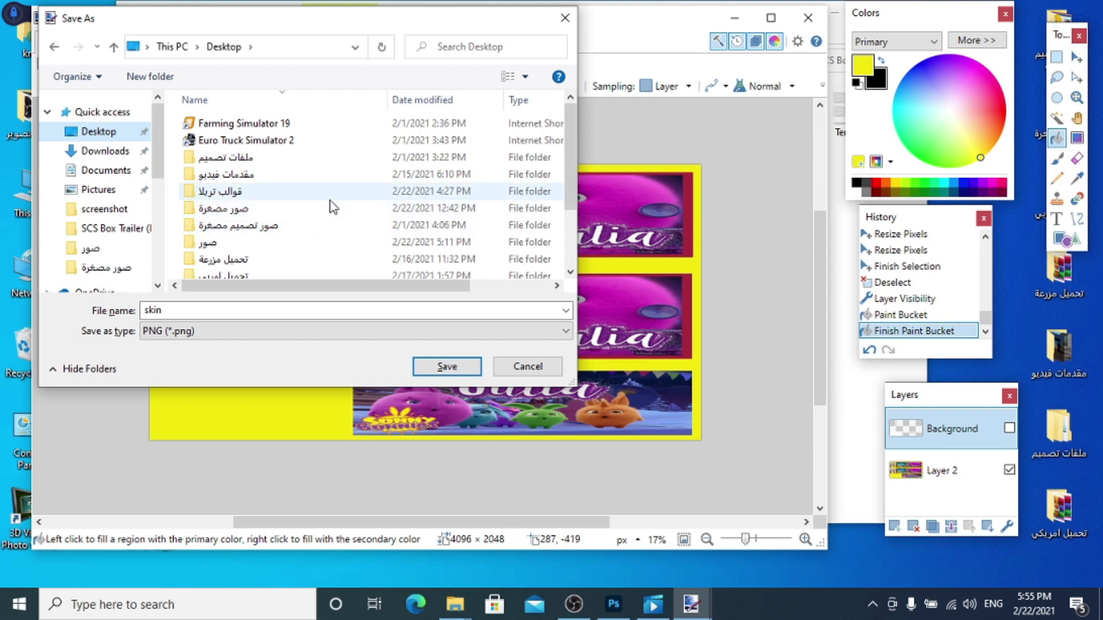
pyautogui.scroll(-1, 316, 210)
pyautogui.doubleClick(271, 205)
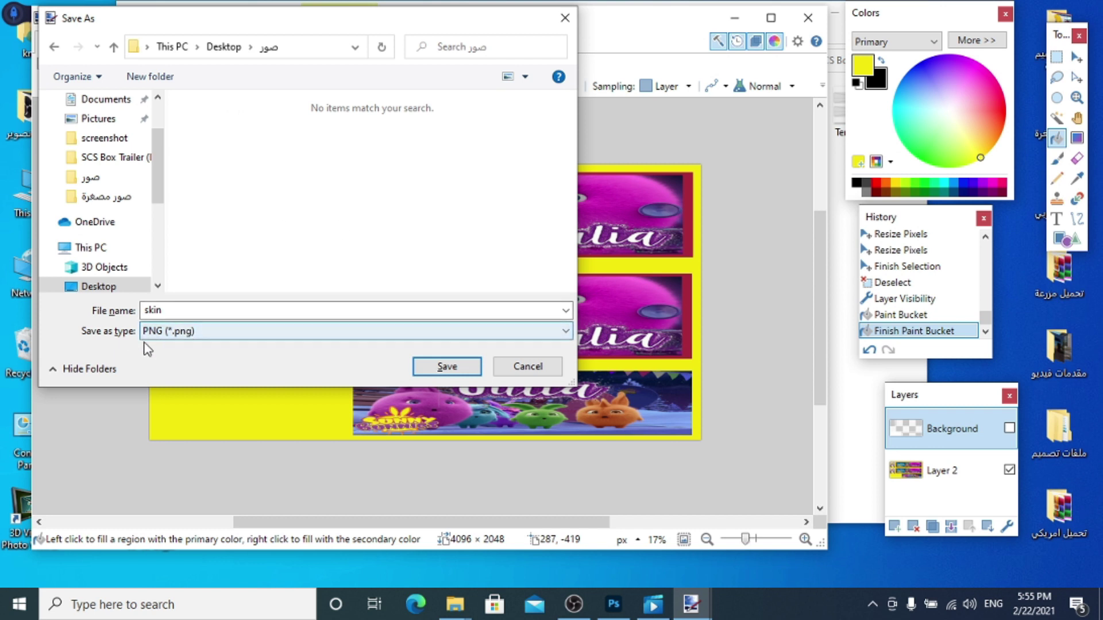
pyautogui.click(446, 367)
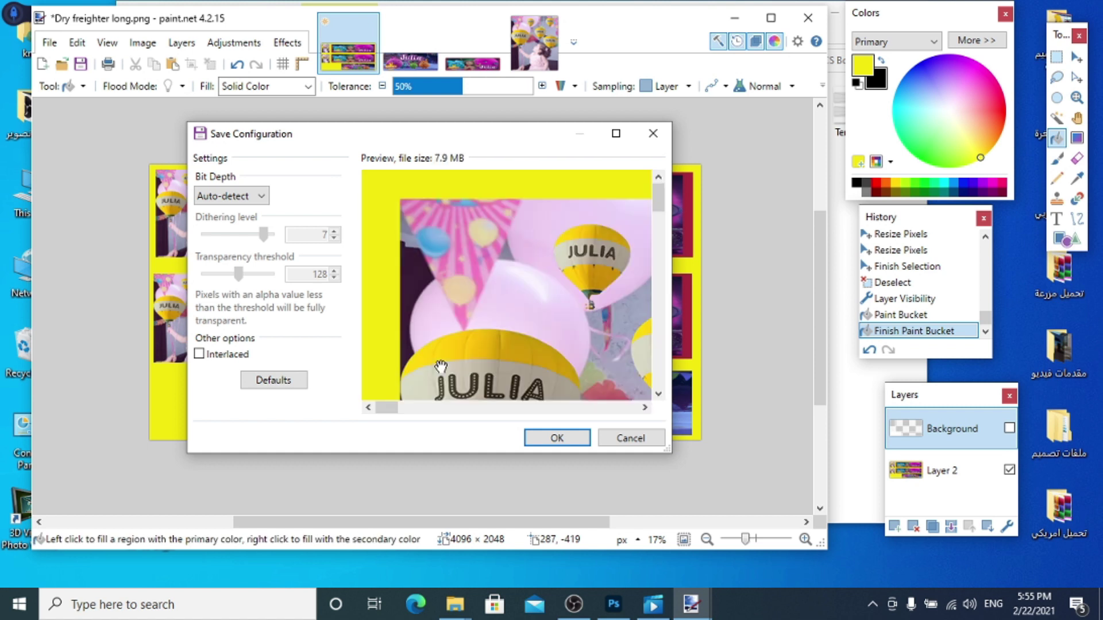
pyautogui.click(557, 439)
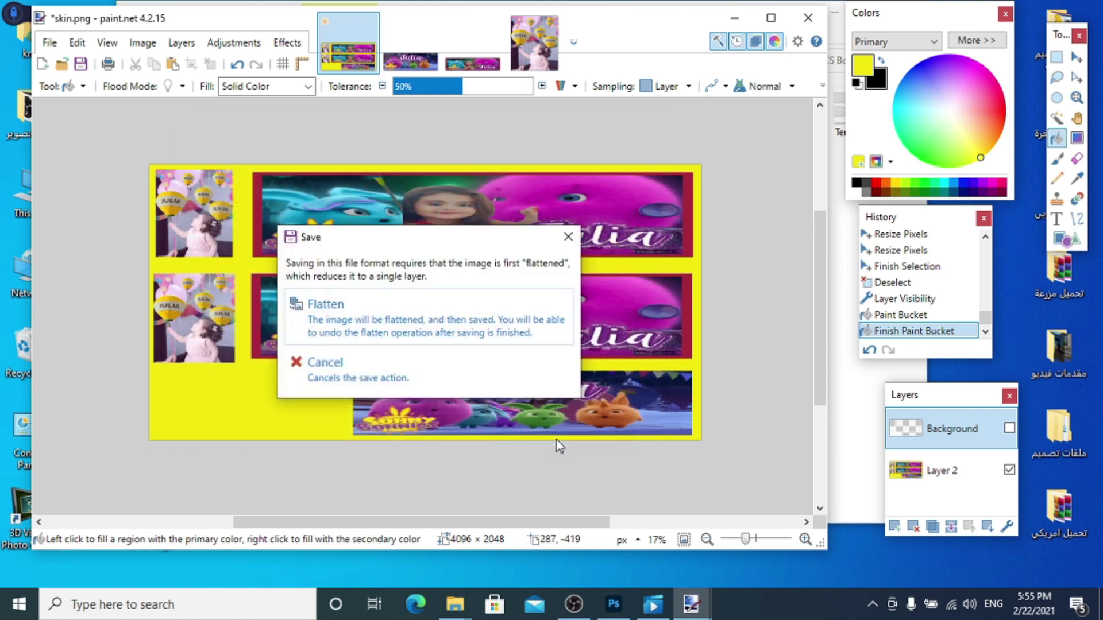
pyautogui.click(371, 322)
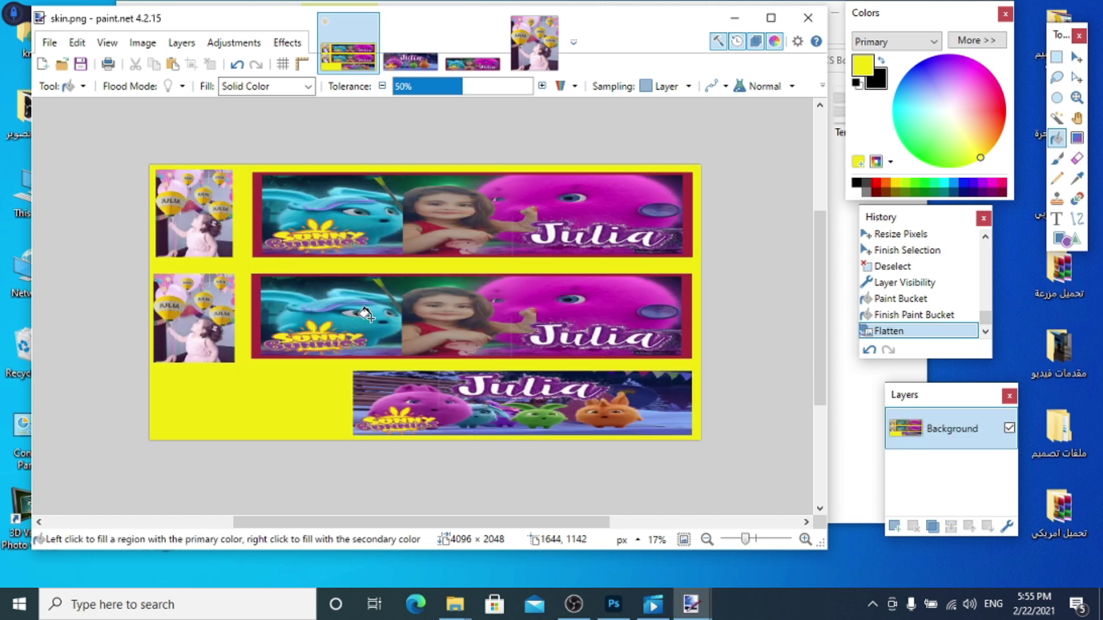
# Step: Minimize the image editor and close the SCS Box Trailer (ETS 2) template folder window
pyautogui.click(735, 19)
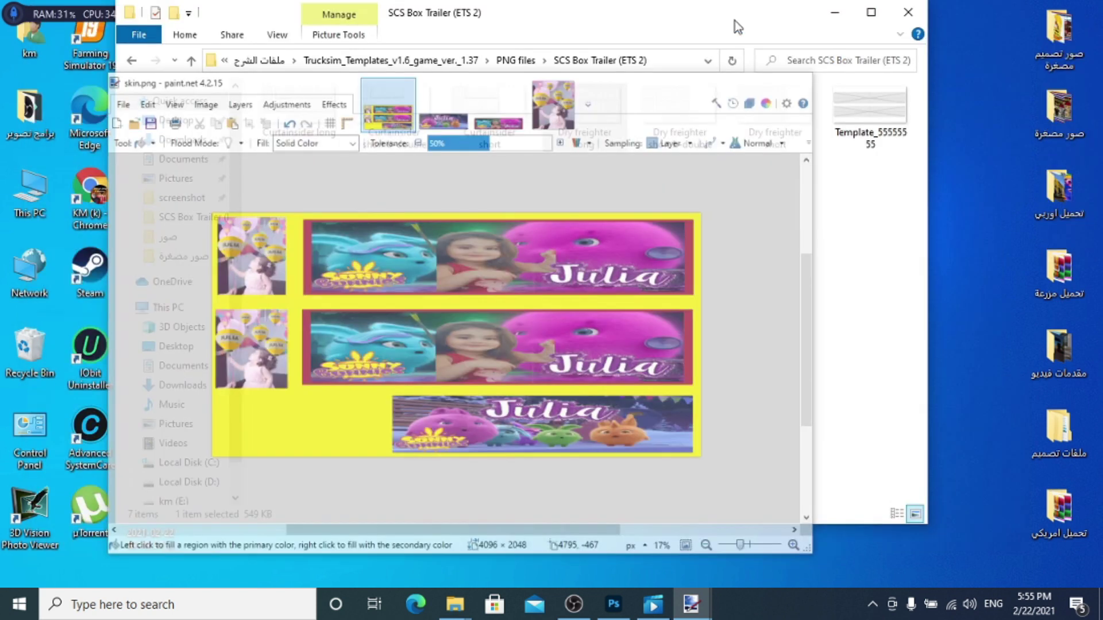
pyautogui.moveTo(781, 14); pyautogui.dragTo(787, 62)
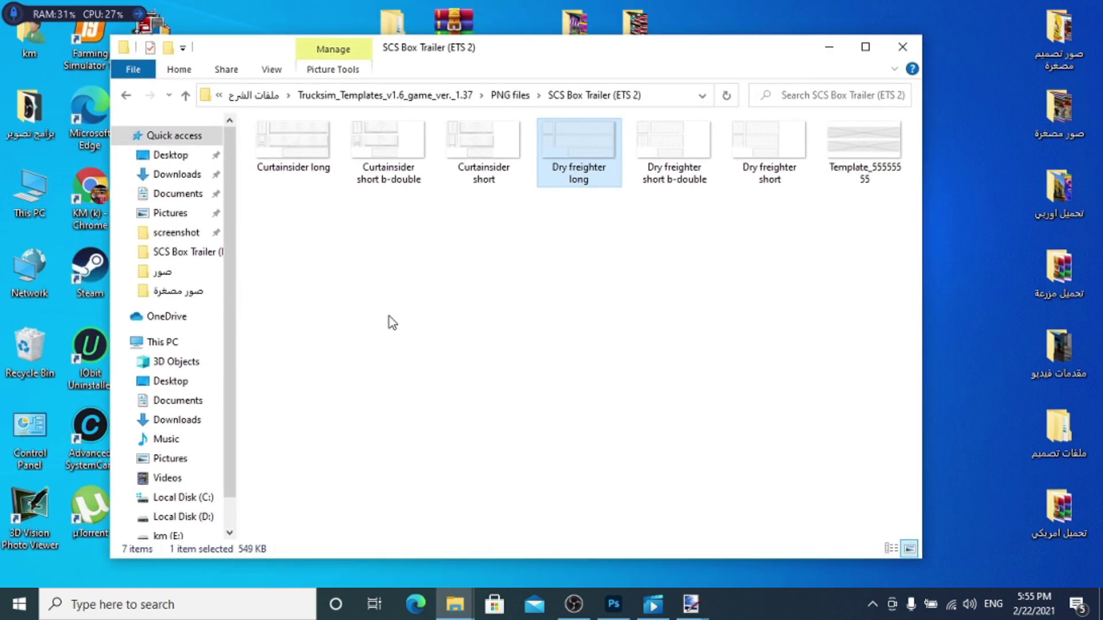
pyautogui.click(127, 96)
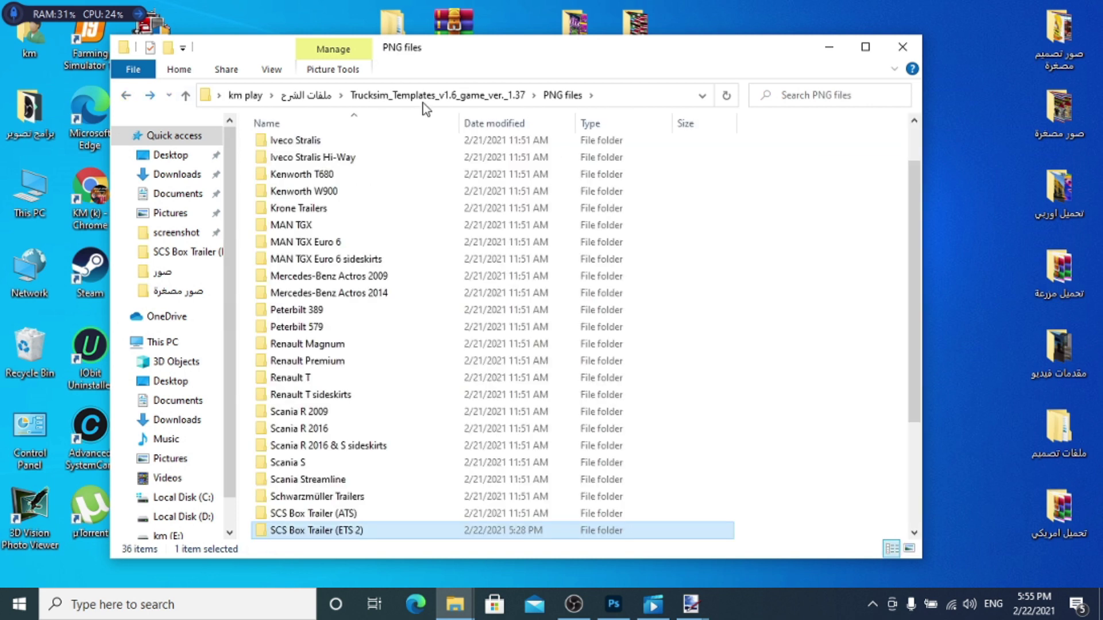
pyautogui.click(135, 95)
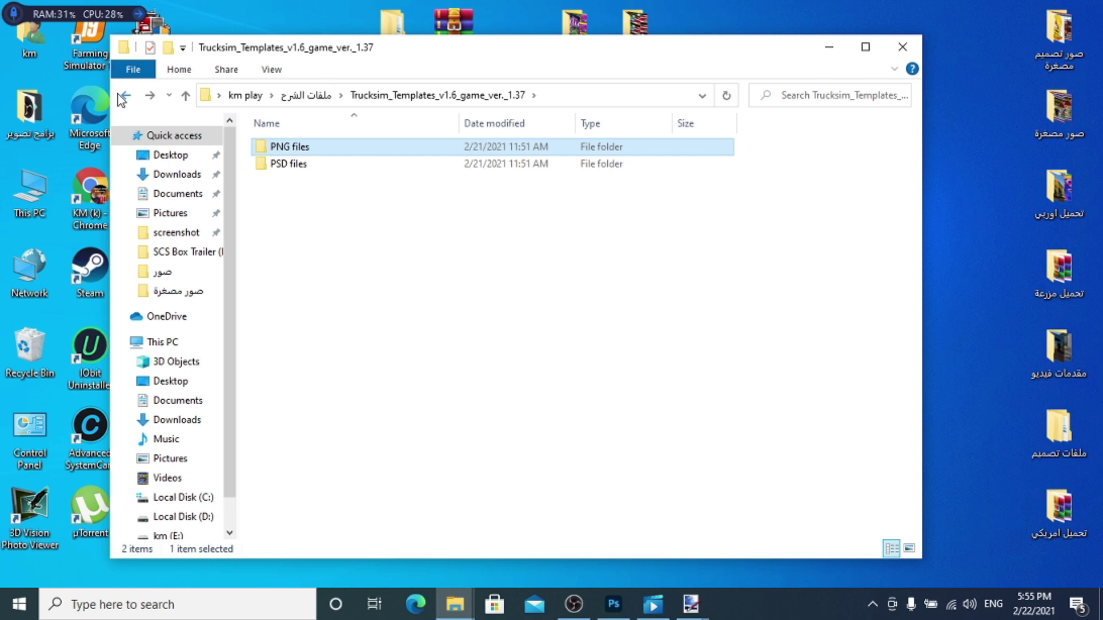
pyautogui.click(123, 96)
pyautogui.click(903, 47)
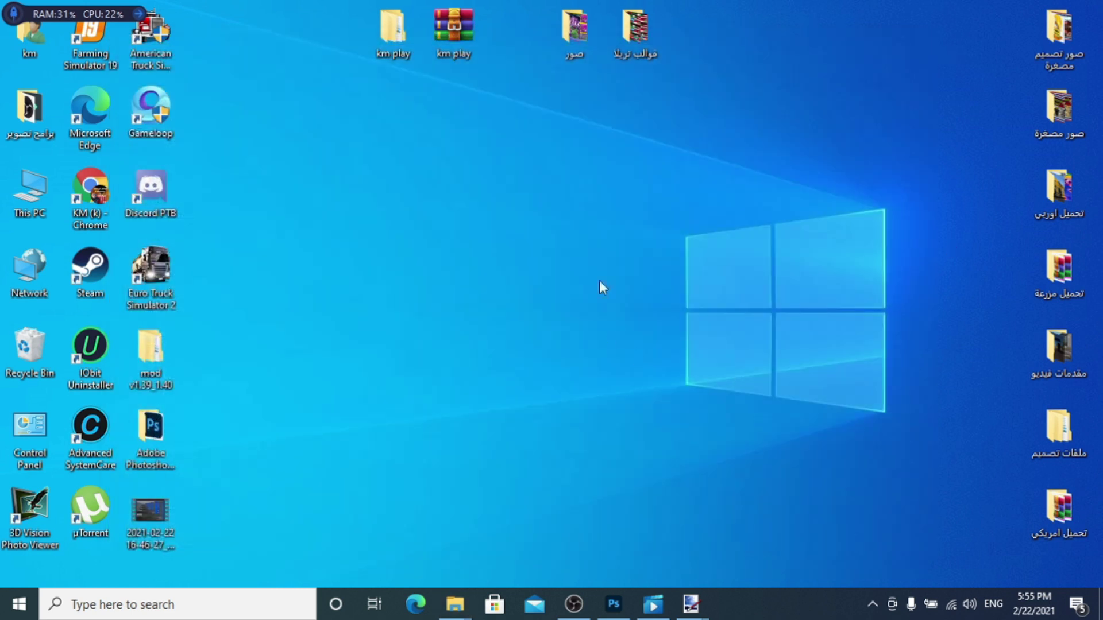
# Step: Open the ايقون folder inside the desktop's km play > ملفات الشرح folder
pyautogui.doubleClick(398, 42)
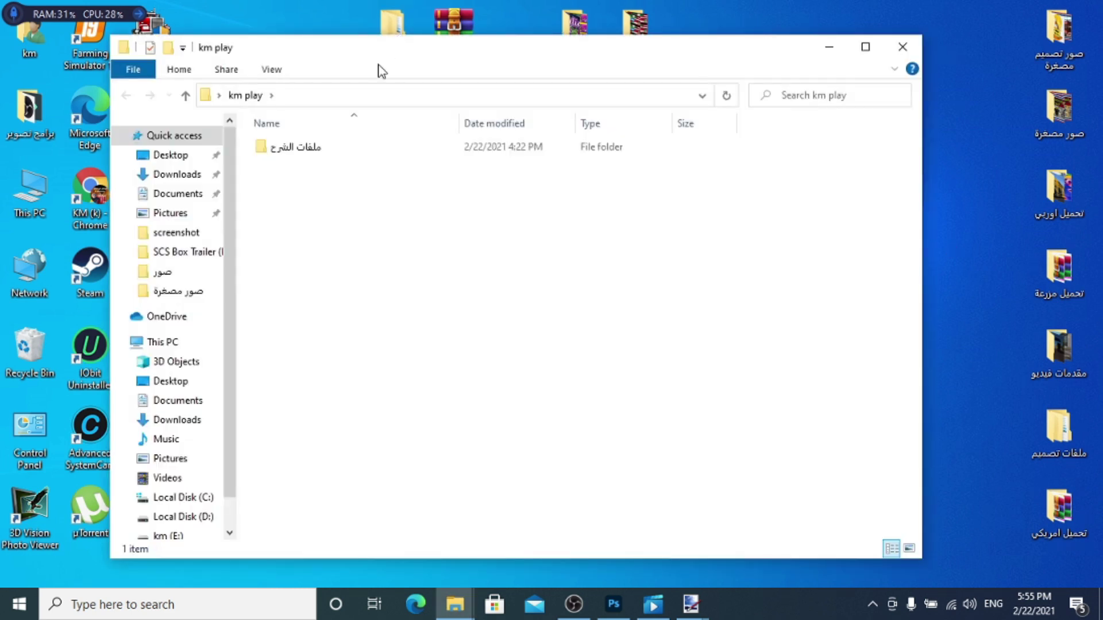
pyautogui.click(310, 150)
pyautogui.doubleClick(311, 150)
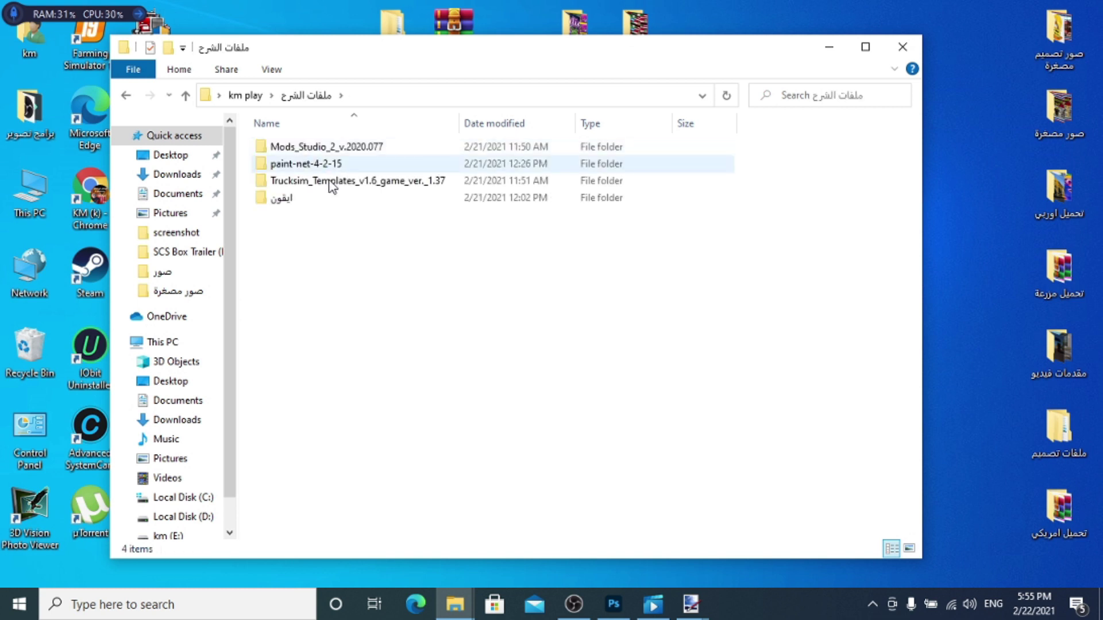
pyautogui.doubleClick(299, 201)
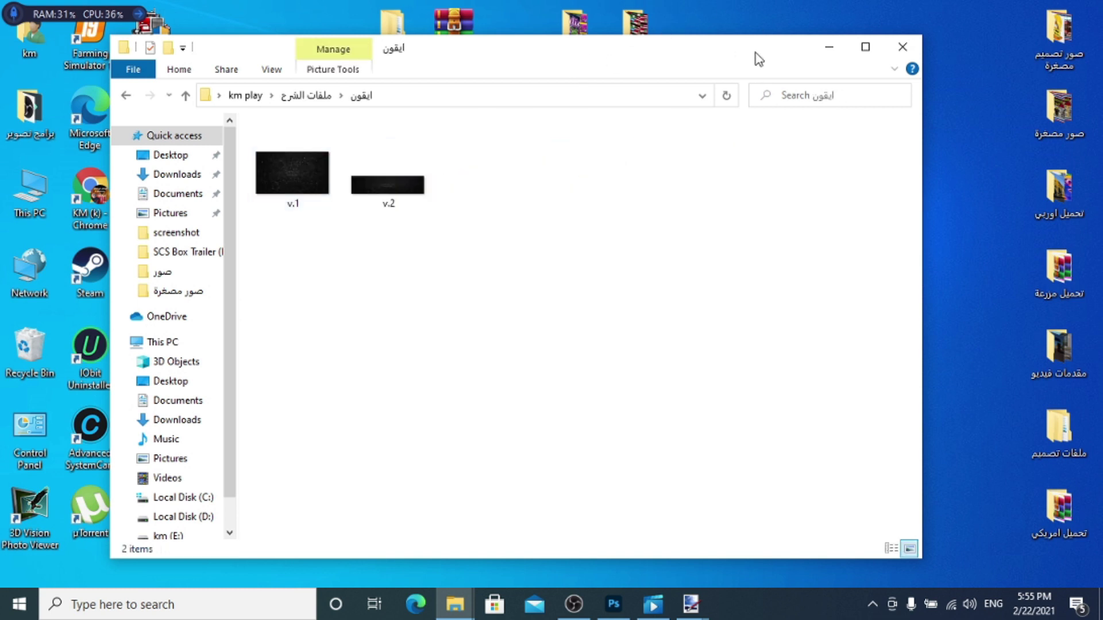
pyautogui.moveTo(536, 63); pyautogui.dragTo(598, 47)
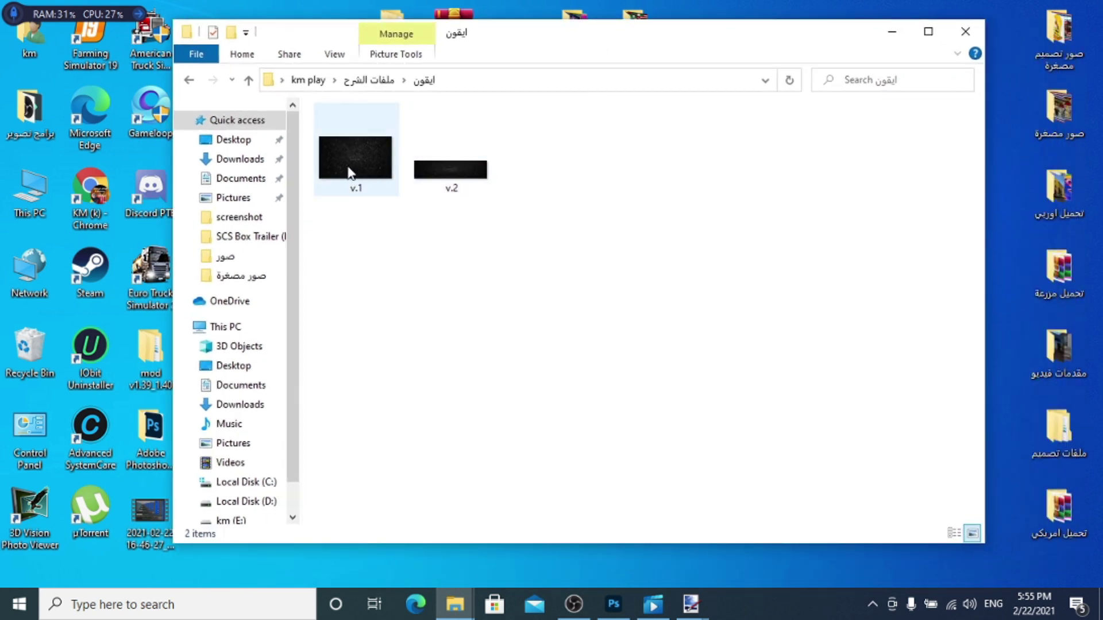
# Step: Open the v.1 icon image in Adobe Photoshop 2020
pyautogui.moveTo(348, 172)
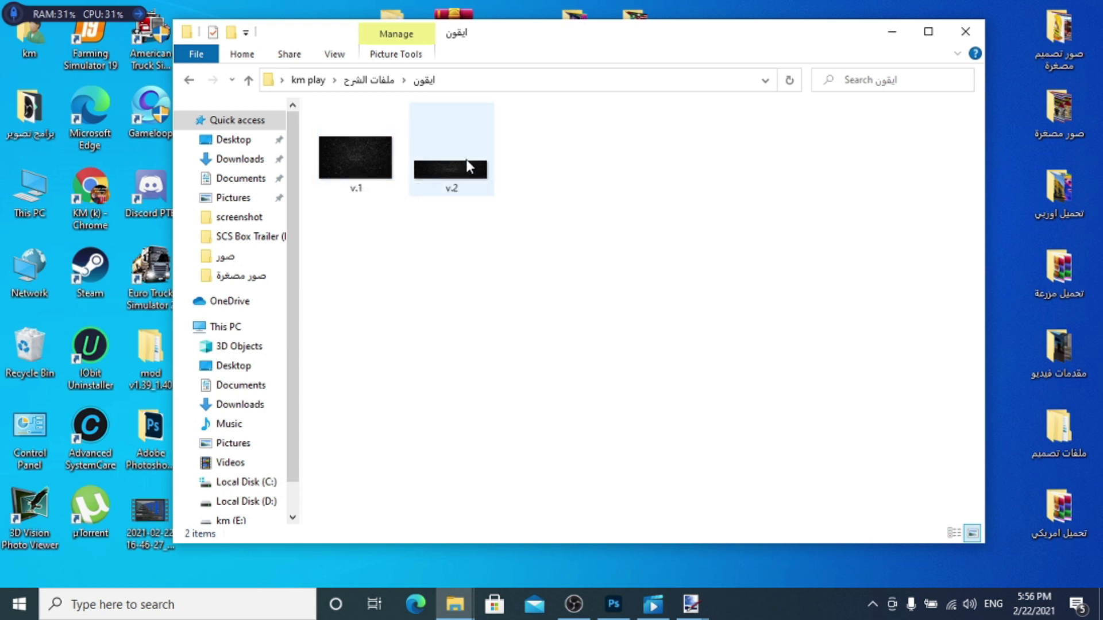
pyautogui.moveTo(467, 154)
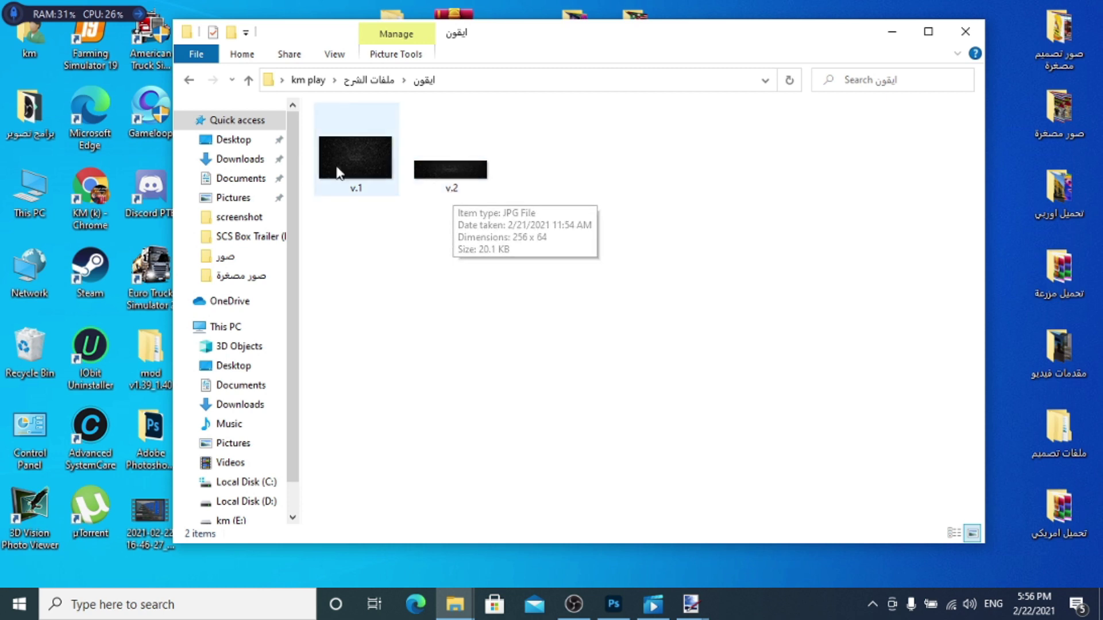
pyautogui.click(344, 150)
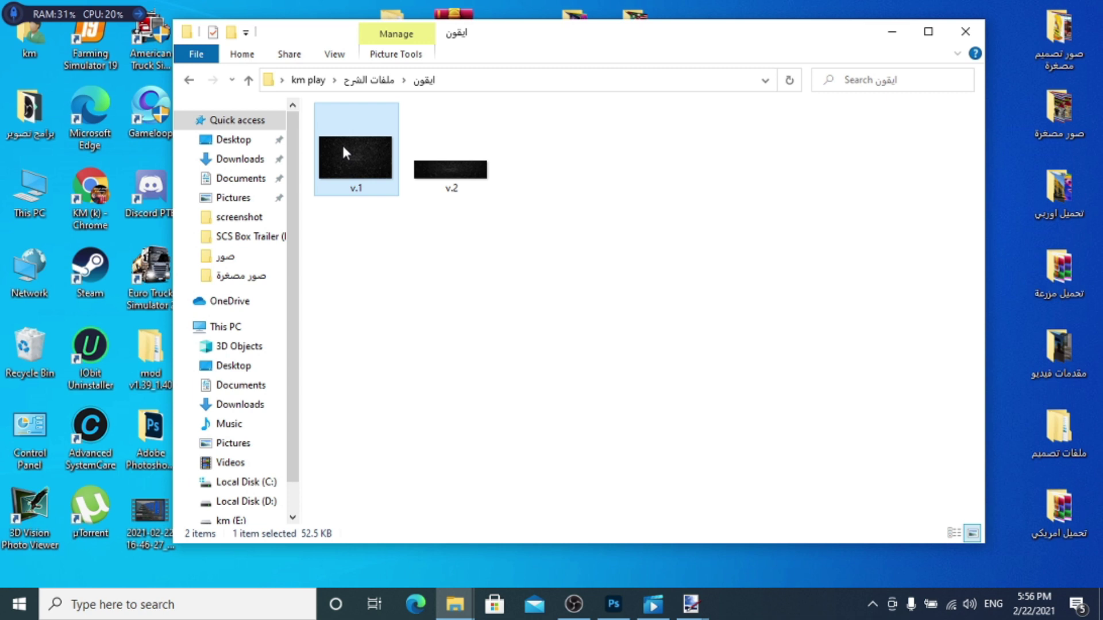
pyautogui.rightClick(344, 148)
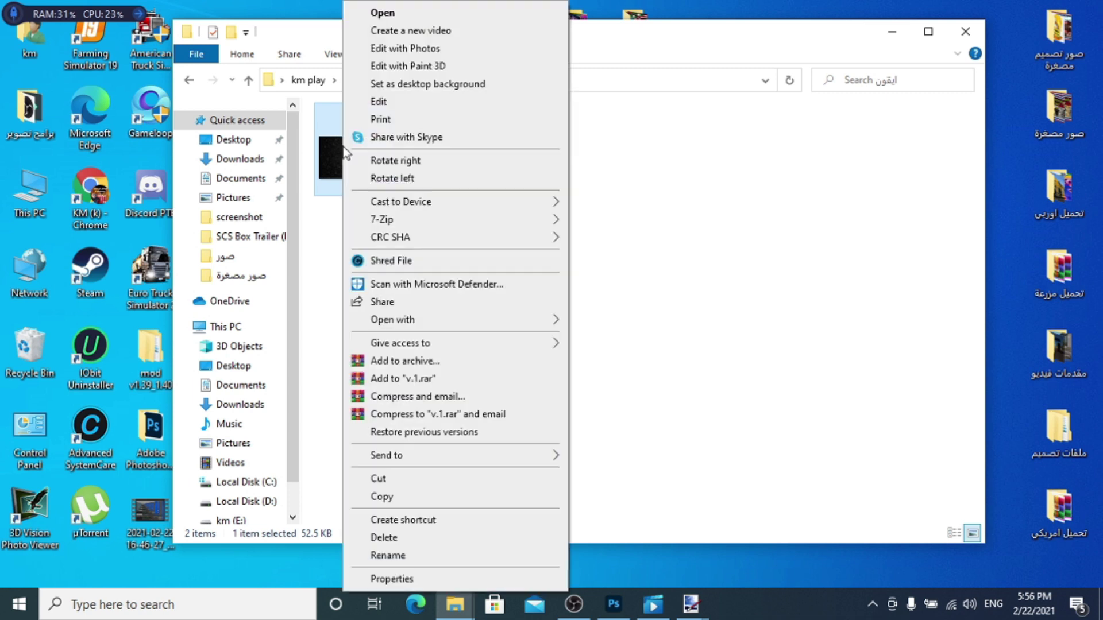
pyautogui.moveTo(435, 316)
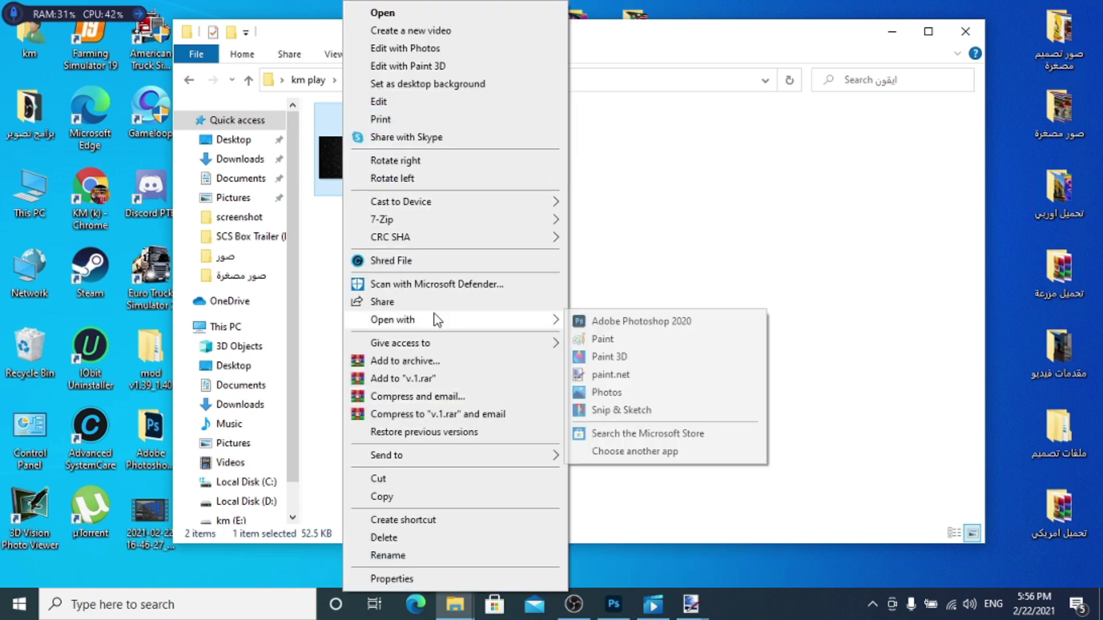
pyautogui.click(612, 325)
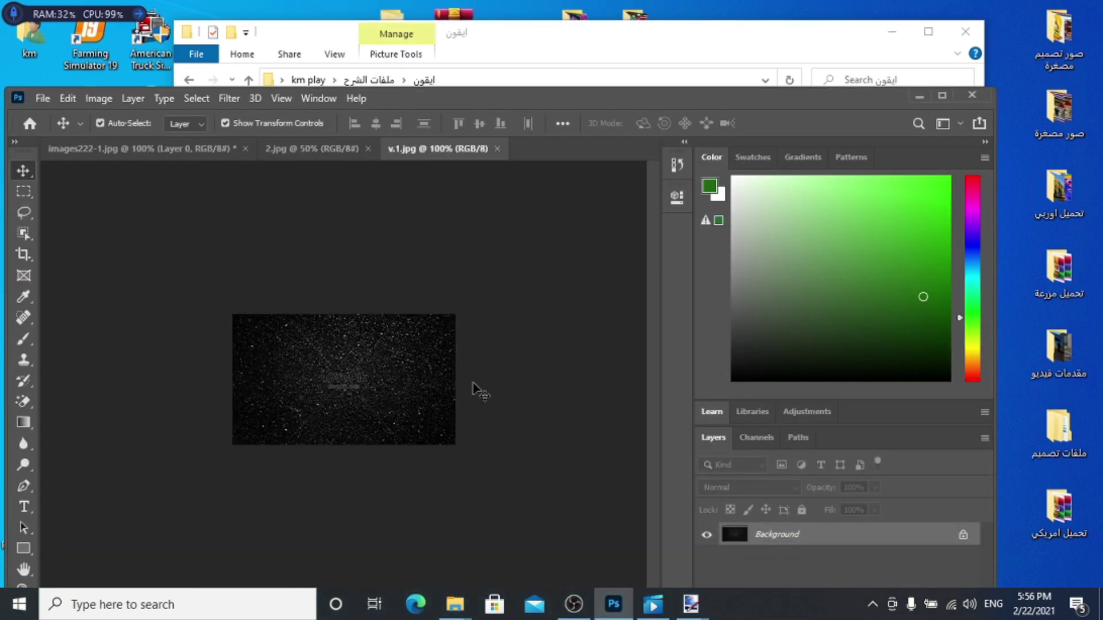
# Step: Copy the purple name lettering from images222-1.jpg onto the black v.1.jpg background as a centered layer
pyautogui.click(295, 147)
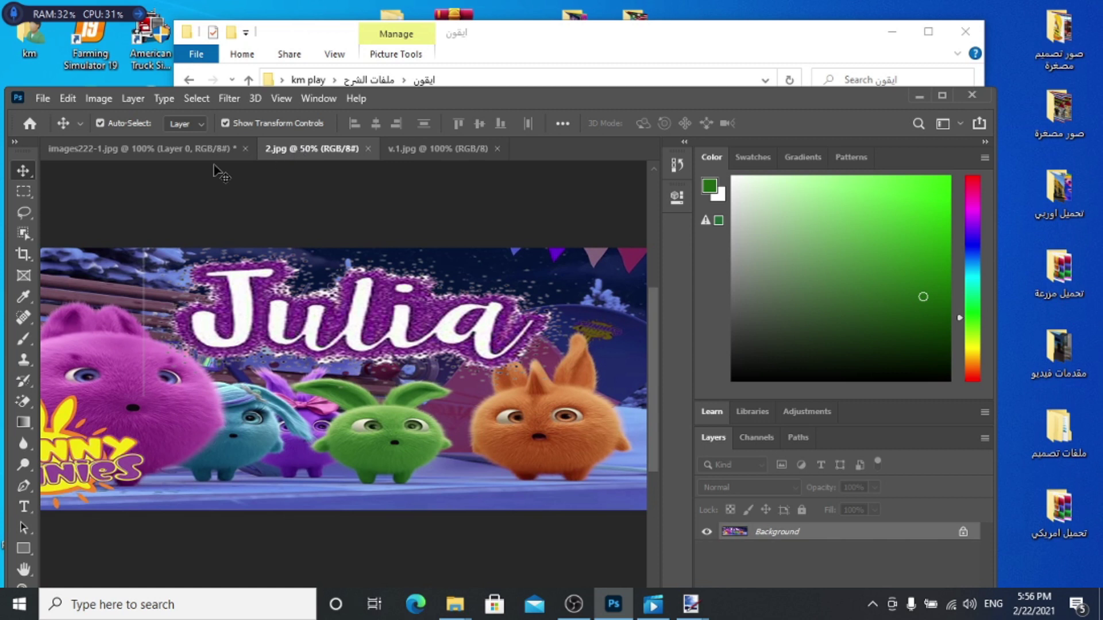
pyautogui.click(126, 147)
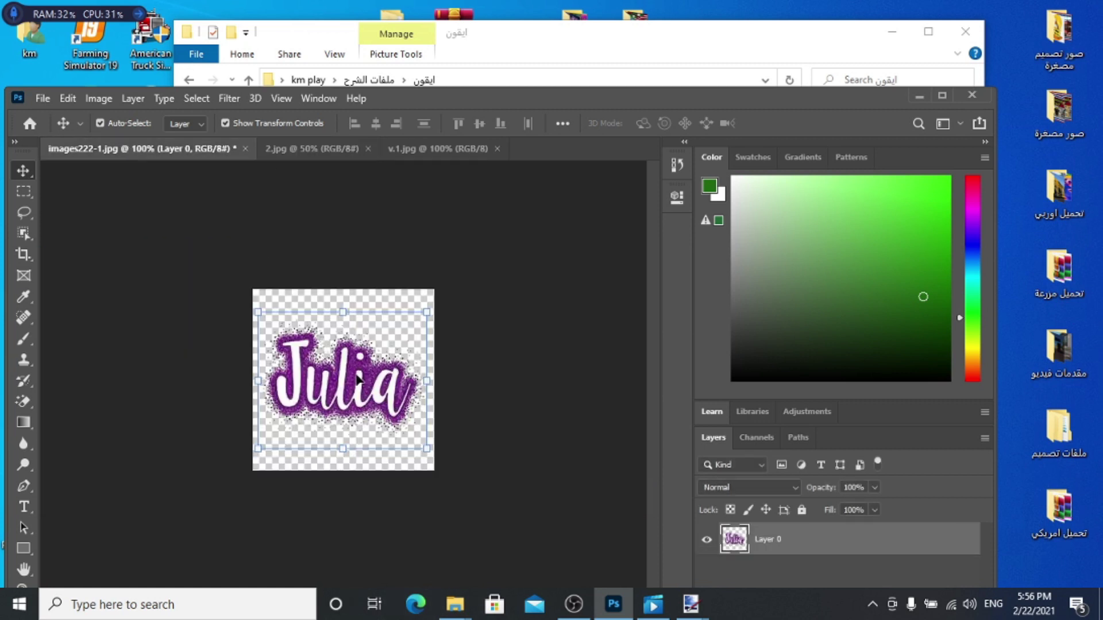
pyautogui.moveTo(338, 383)
pyautogui.mouseDown()
pyautogui.moveTo(390, 365)
pyautogui.moveTo(338, 359)
pyautogui.moveTo(347, 372)
pyautogui.moveTo(359, 362)
pyautogui.moveTo(326, 151)
pyautogui.moveTo(430, 178)
pyautogui.moveTo(442, 153)
pyautogui.moveTo(360, 377)
pyautogui.moveTo(339, 383)
pyautogui.mouseUp()
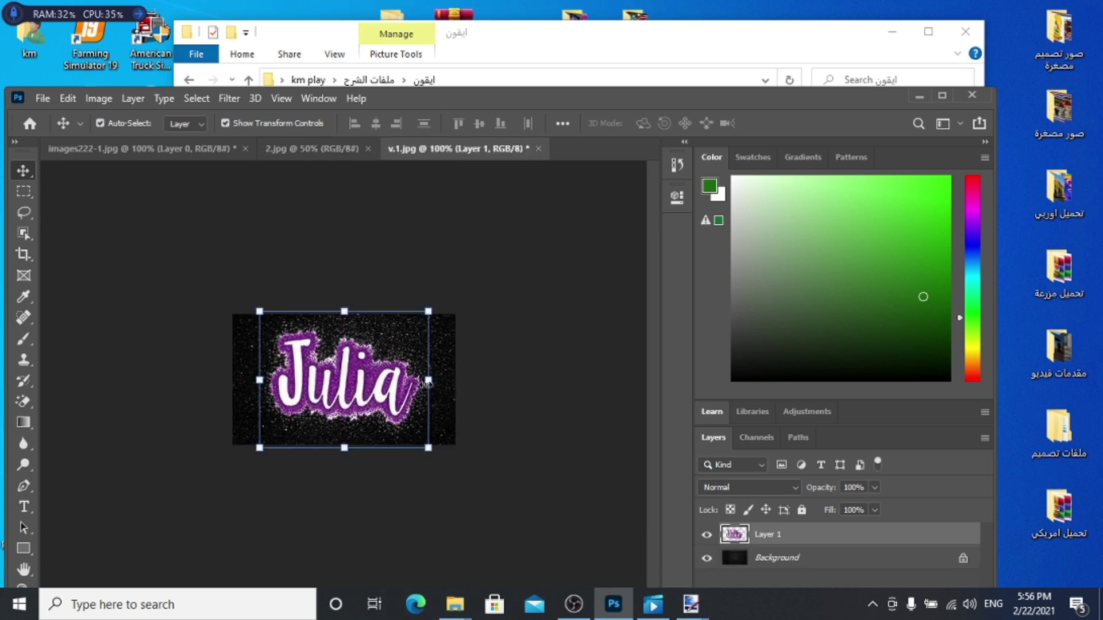
# Step: Stretch the lettering layer to 131.43% width and 112.94% height so it covers the whole v.1.jpg canvas, and apply the transform
pyautogui.moveTo(429, 377); pyautogui.dragTo(455, 379)
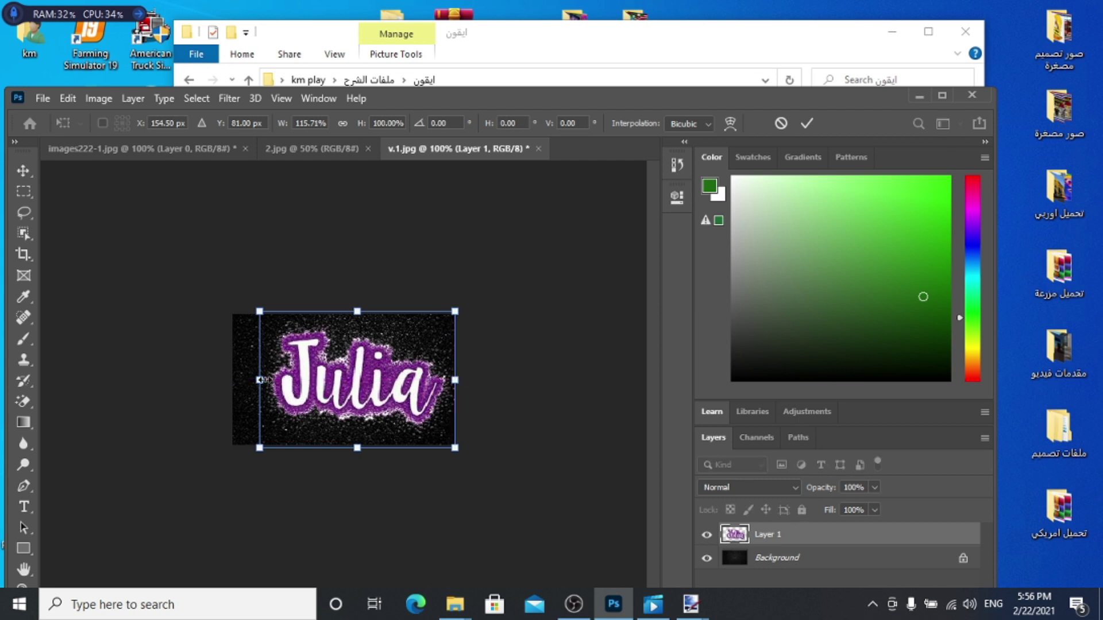
pyautogui.moveTo(259, 381); pyautogui.dragTo(232, 380)
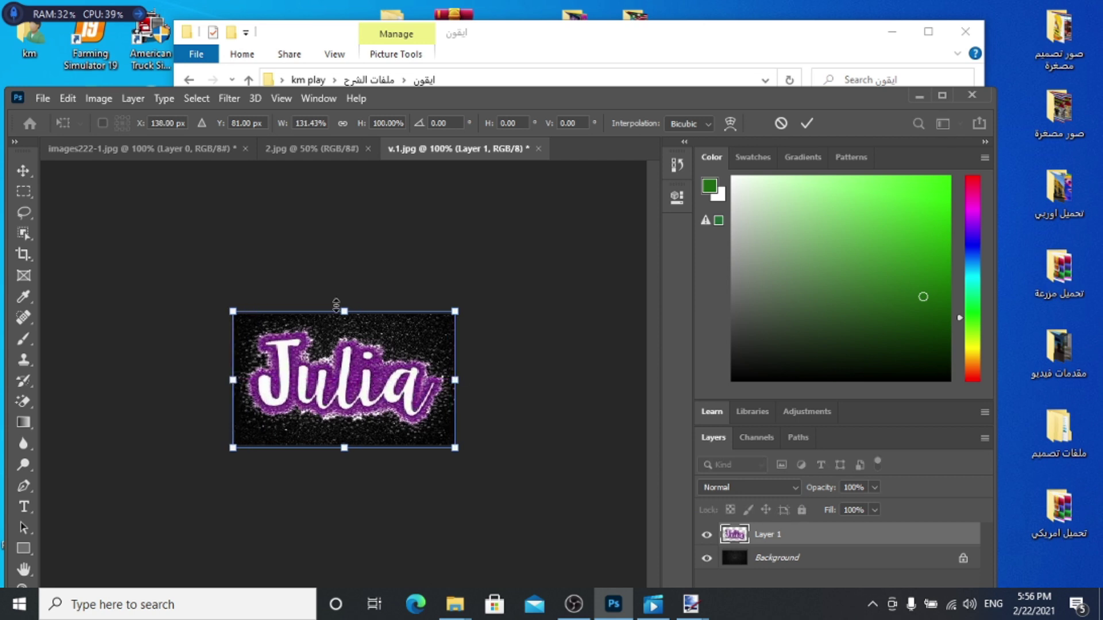
pyautogui.moveTo(345, 311); pyautogui.dragTo(345, 304)
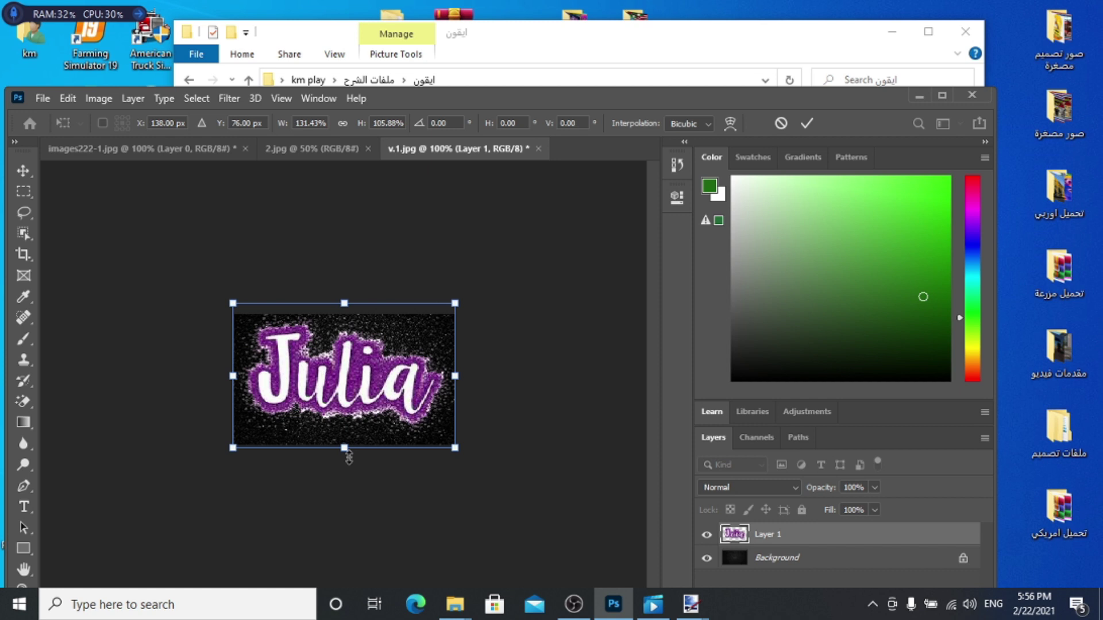
pyautogui.moveTo(345, 449); pyautogui.dragTo(345, 458)
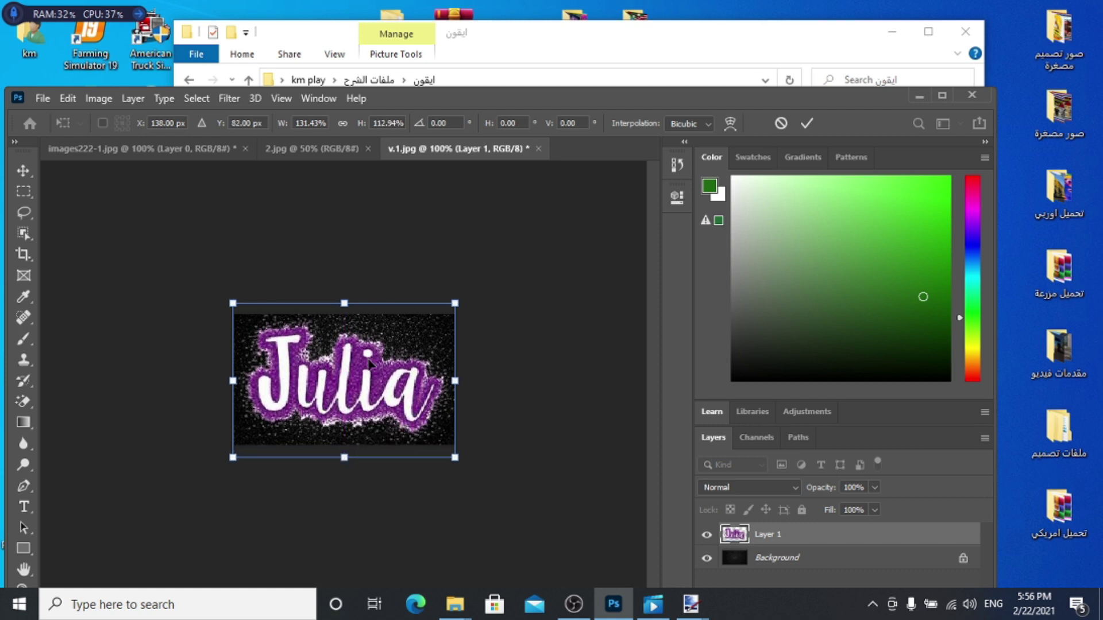
pyautogui.click(23, 170)
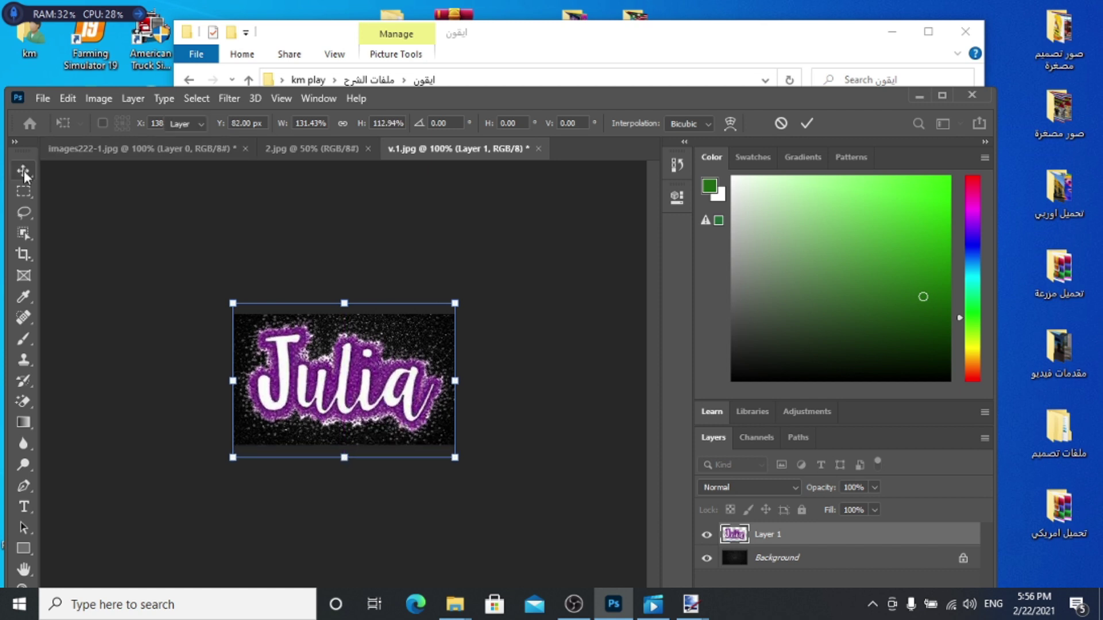
pyautogui.click(543, 316)
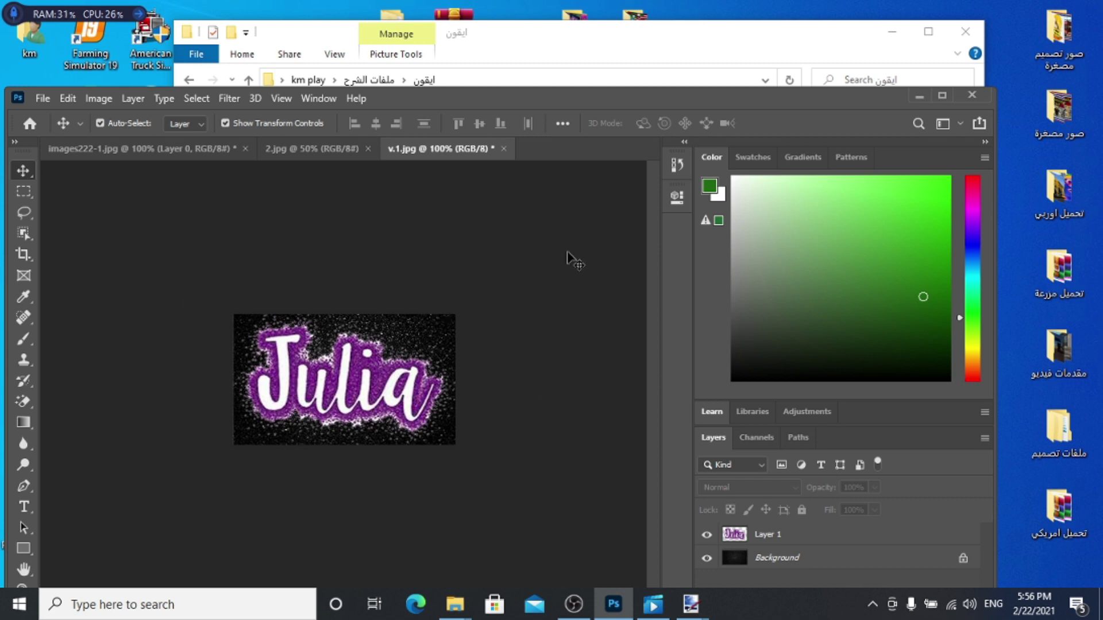
# Step: Save the v.1 icon on the computer as a JPEG named v.1 in the desktop's صور folder, at quality 12
pyautogui.click(40, 101)
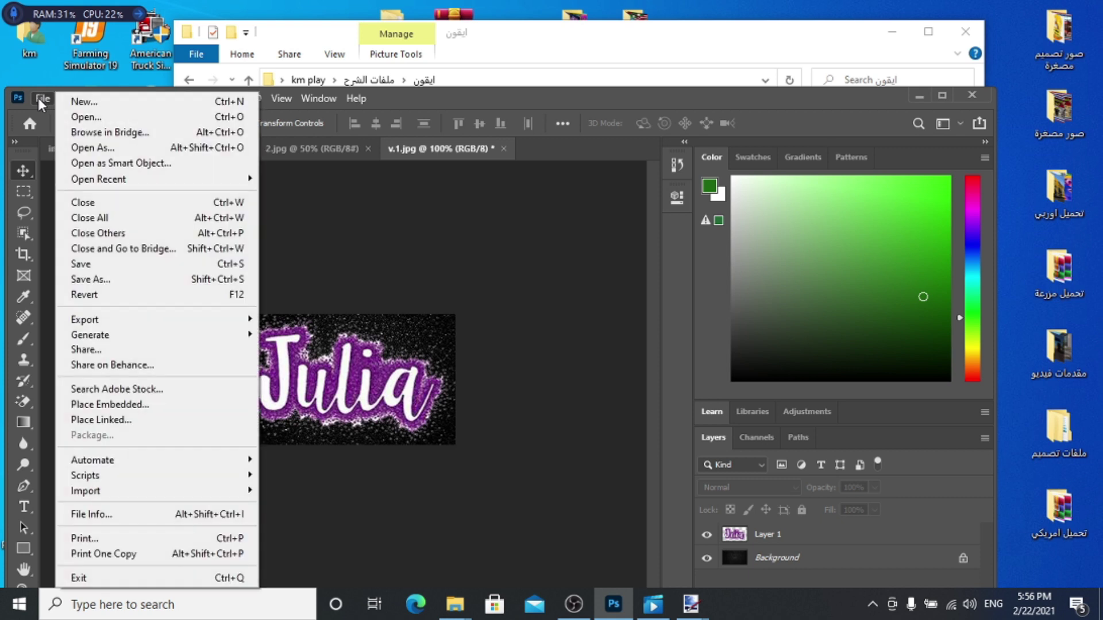
pyautogui.click(81, 264)
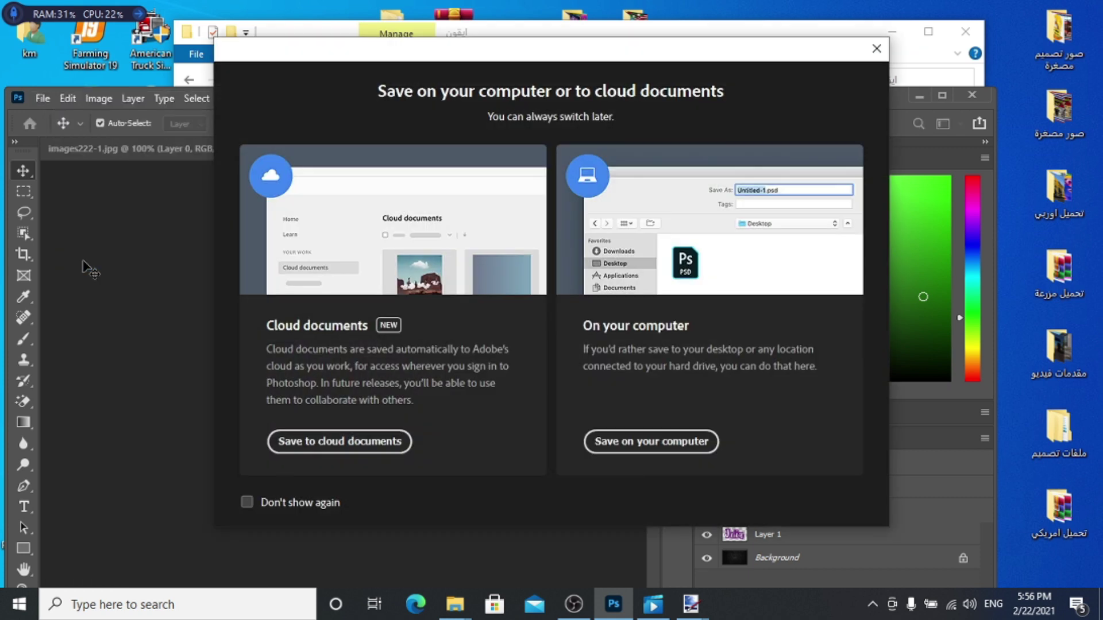
pyautogui.click(634, 448)
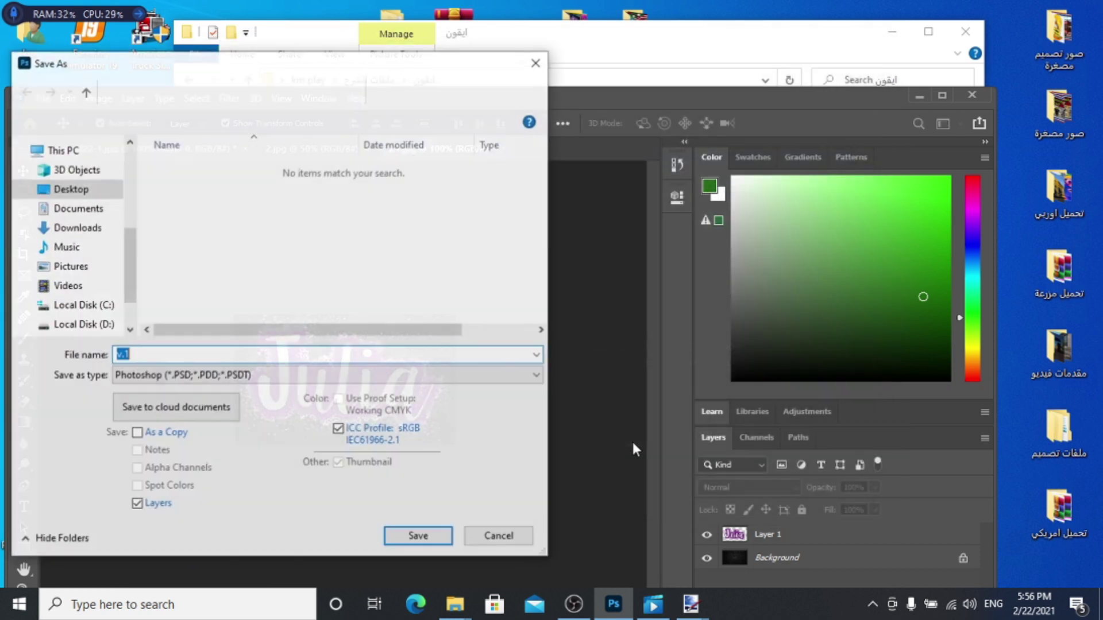
pyautogui.click(114, 191)
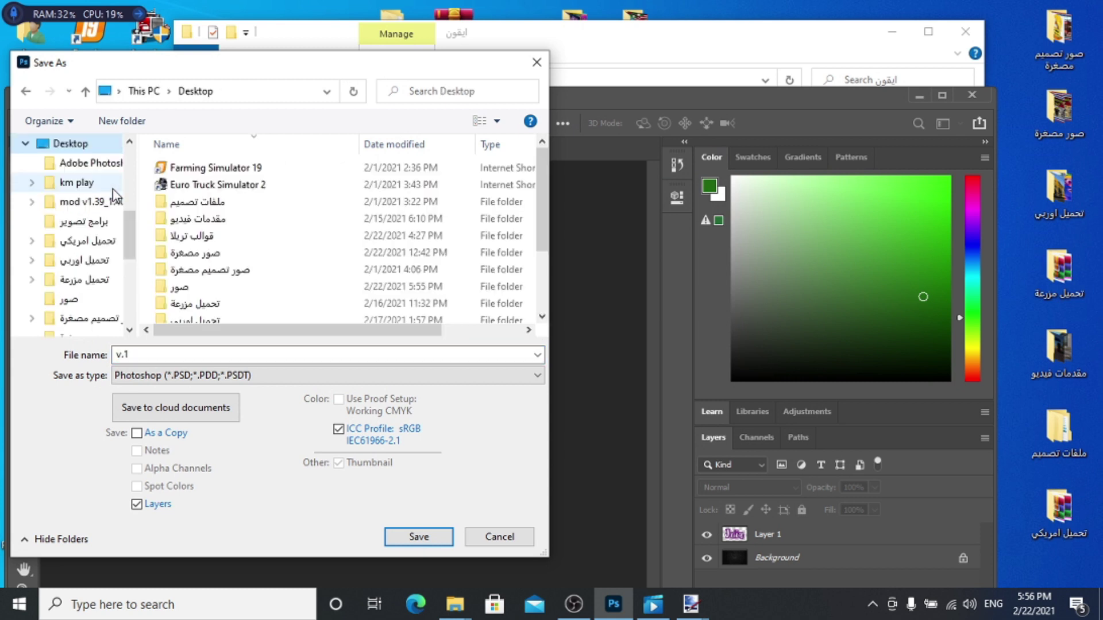
pyautogui.click(232, 289)
pyautogui.doubleClick(232, 290)
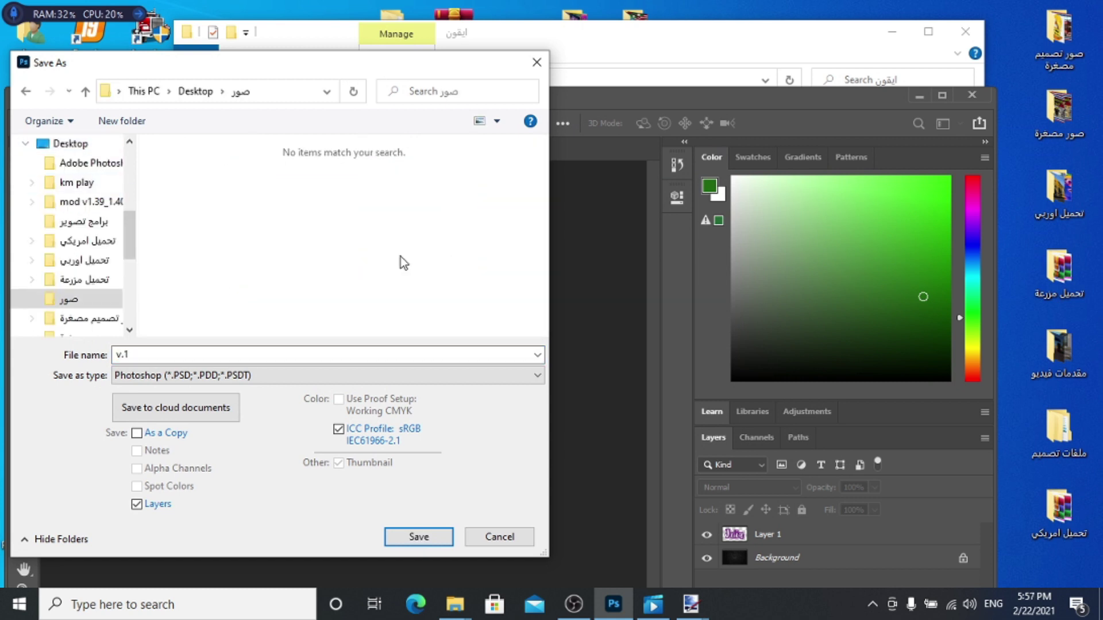
pyautogui.click(249, 377)
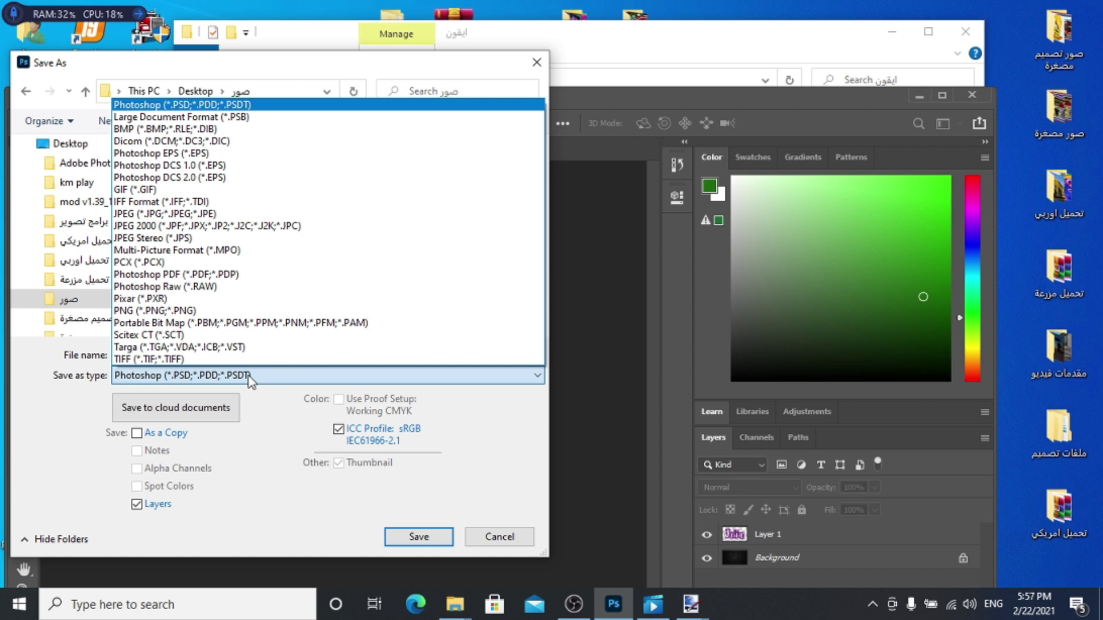
pyautogui.click(229, 215)
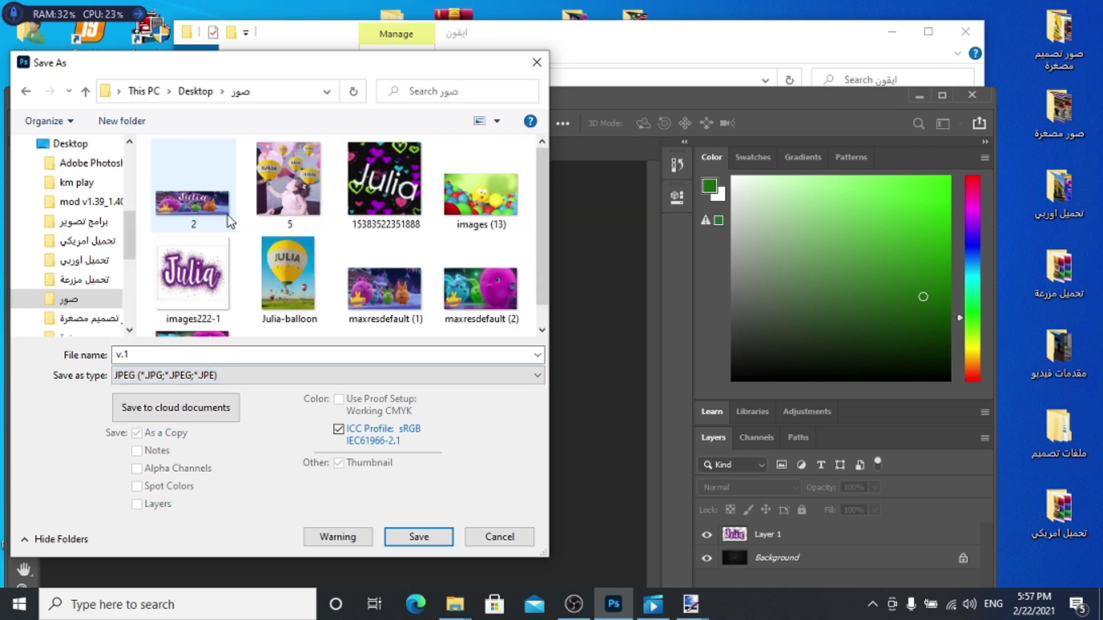
pyautogui.click(418, 541)
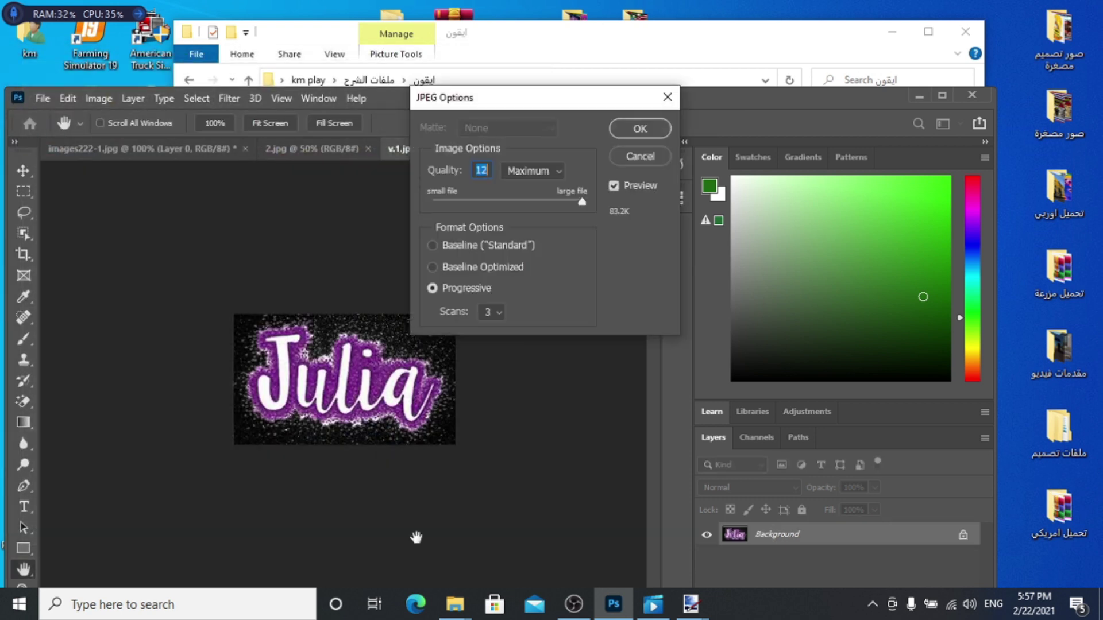
pyautogui.click(638, 129)
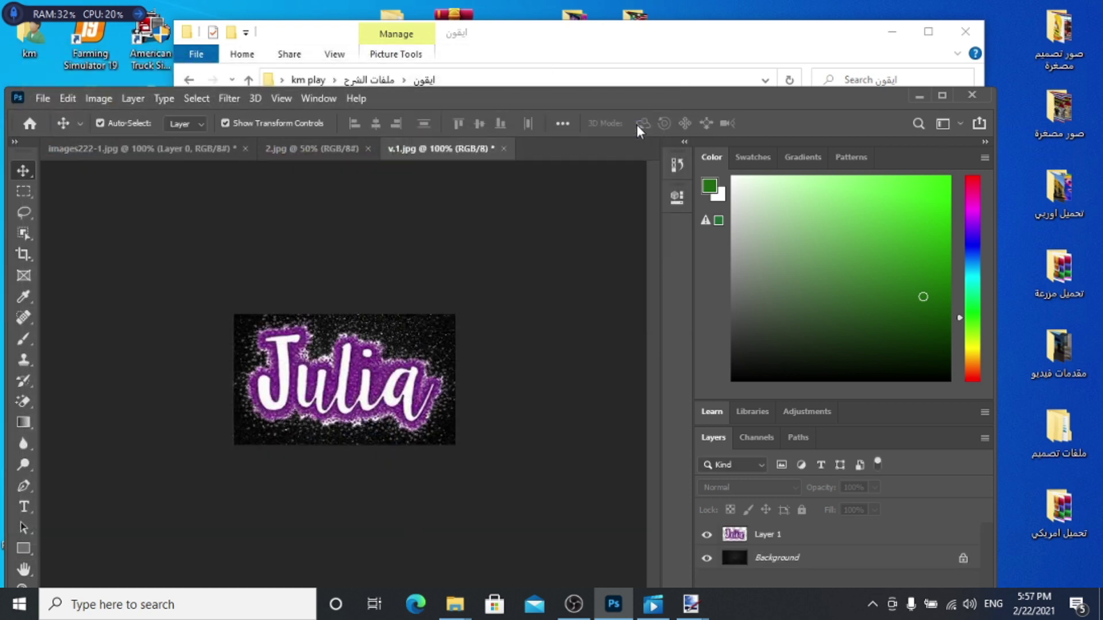
# Step: Open the v.2 icon image from the ايقون folder in Adobe Photoshop 2020
pyautogui.click(608, 38)
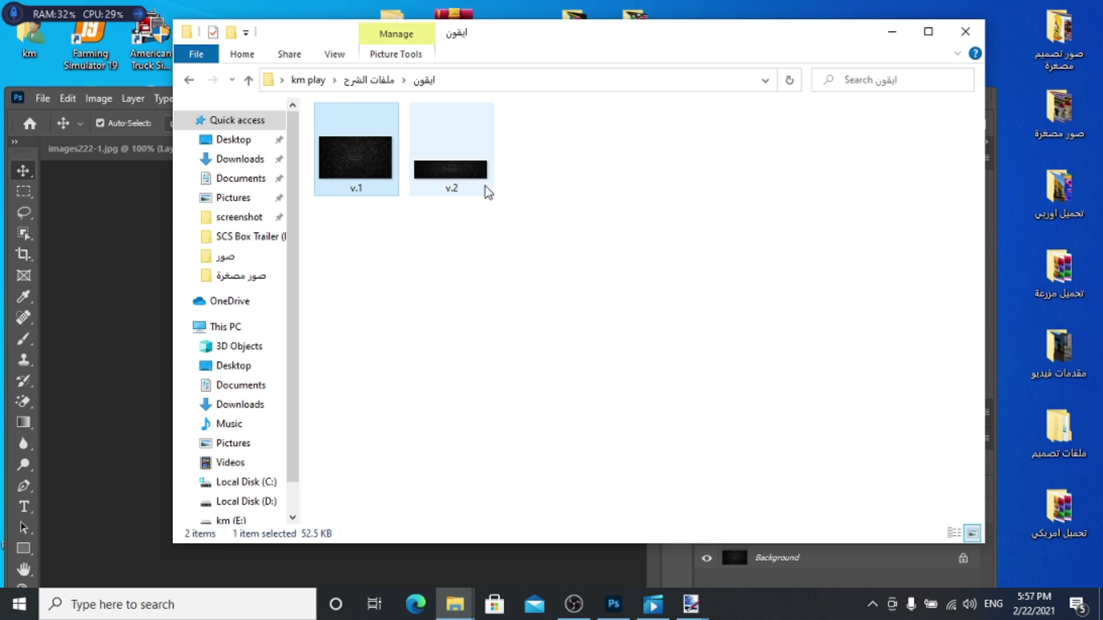
pyautogui.click(454, 152)
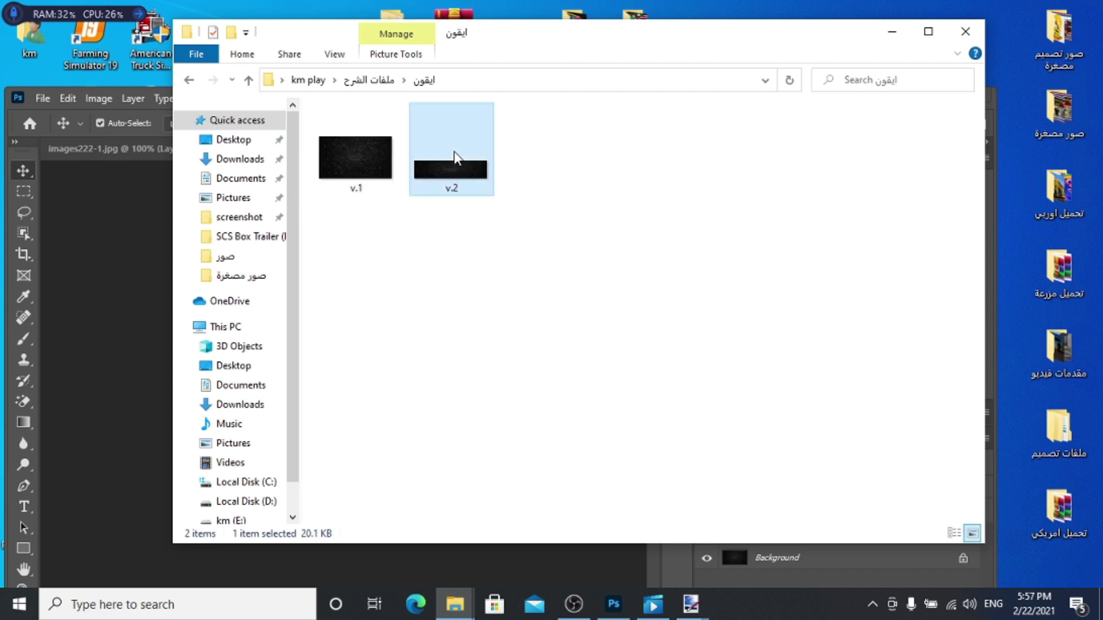
pyautogui.rightClick(455, 155)
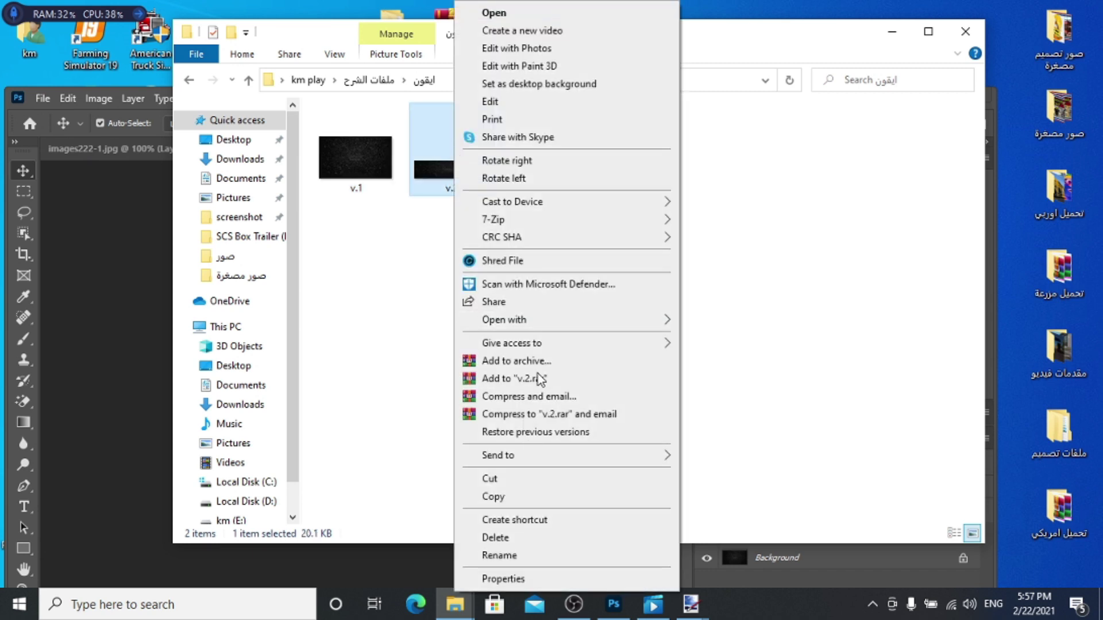
pyautogui.moveTo(537, 318)
pyautogui.click(712, 323)
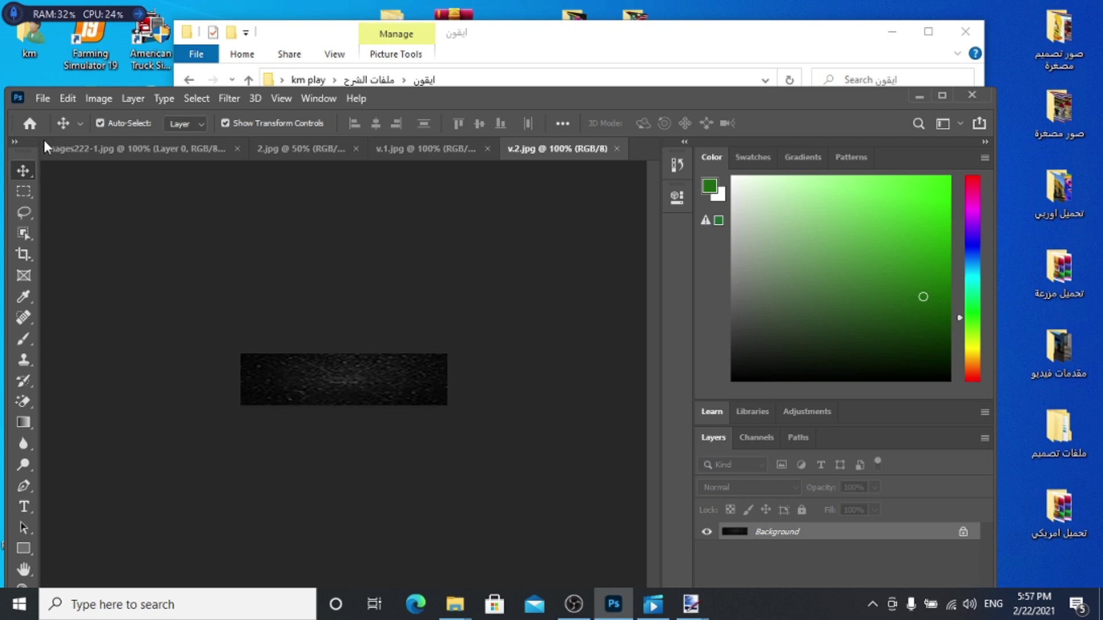
# Step: Copy the purple name lettering layer from v.1.jpg onto the black v.2.jpg background
pyautogui.click(295, 148)
pyautogui.click(453, 150)
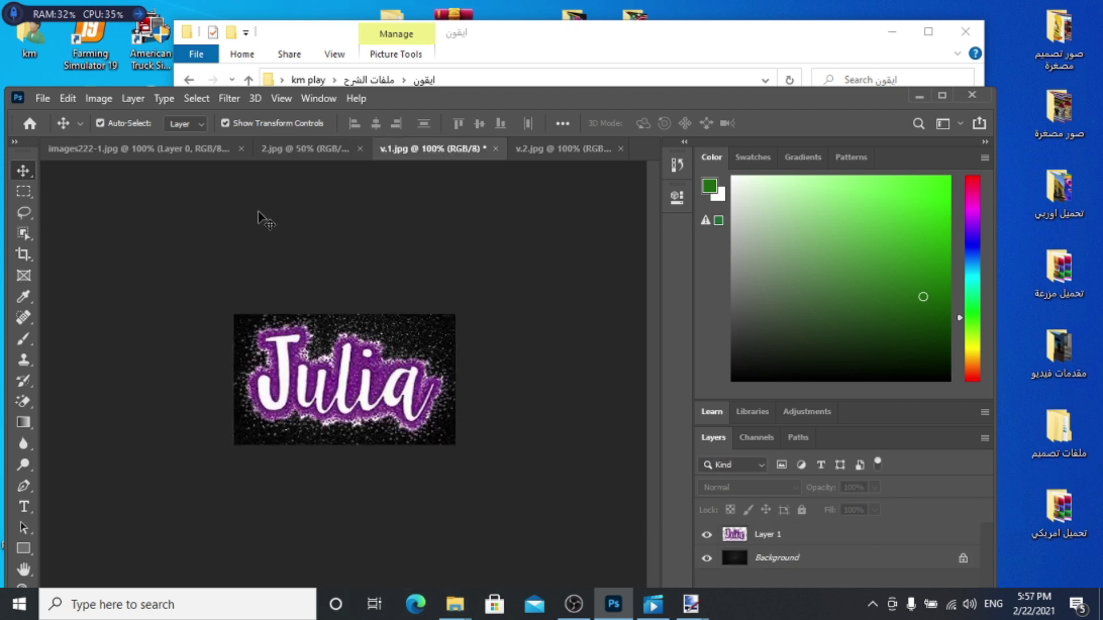
pyautogui.moveTo(549, 251); pyautogui.dragTo(349, 384)
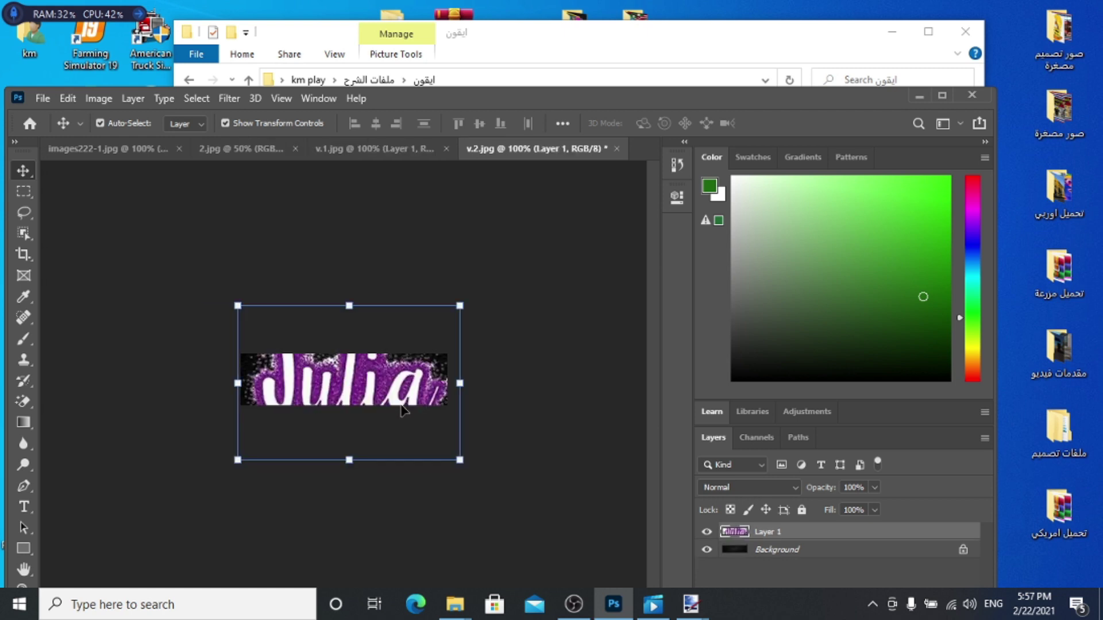
# Step: Squash the lettering layer to 33.33% height, center it on the v.2.jpg banner, and apply the transform
pyautogui.moveTo(347, 308); pyautogui.dragTo(342, 396)
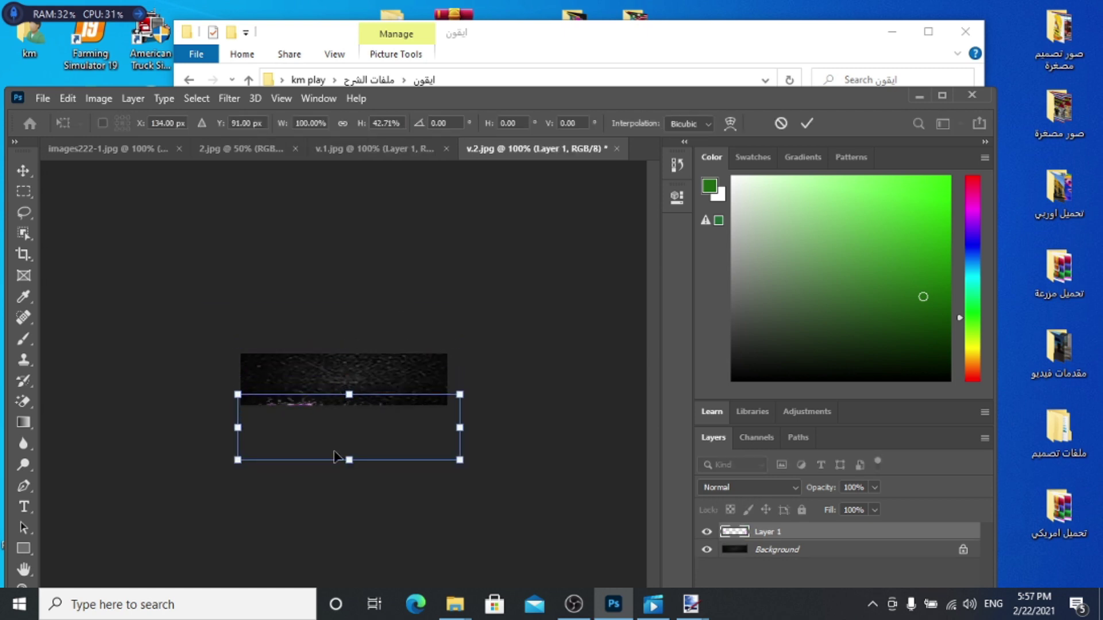
pyautogui.moveTo(348, 460); pyautogui.dragTo(345, 347)
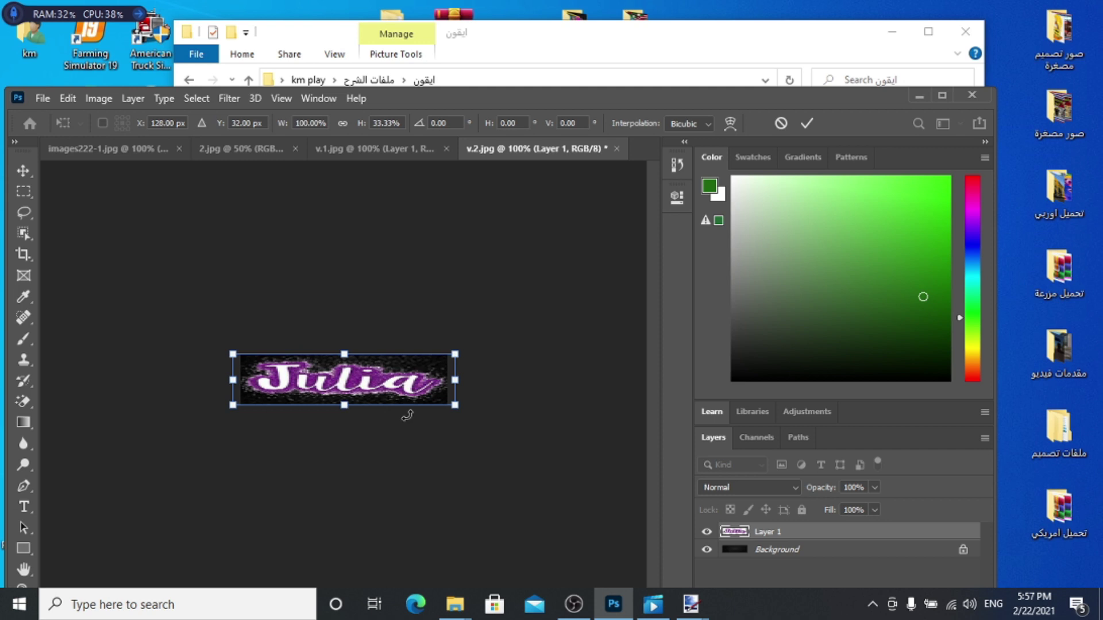
pyautogui.click(26, 171)
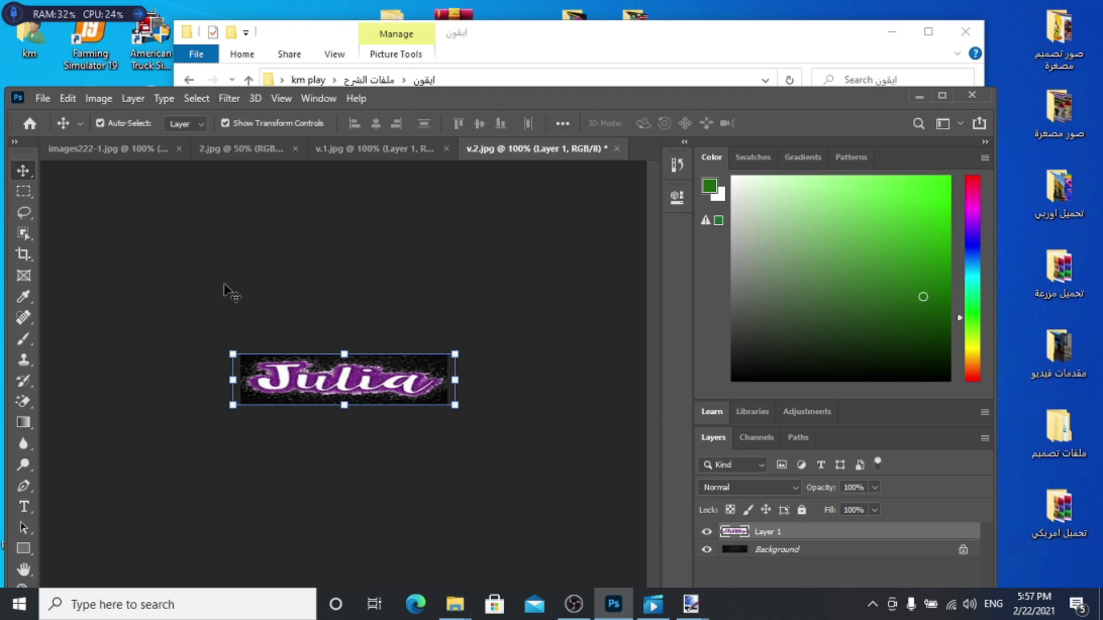
pyautogui.click(352, 287)
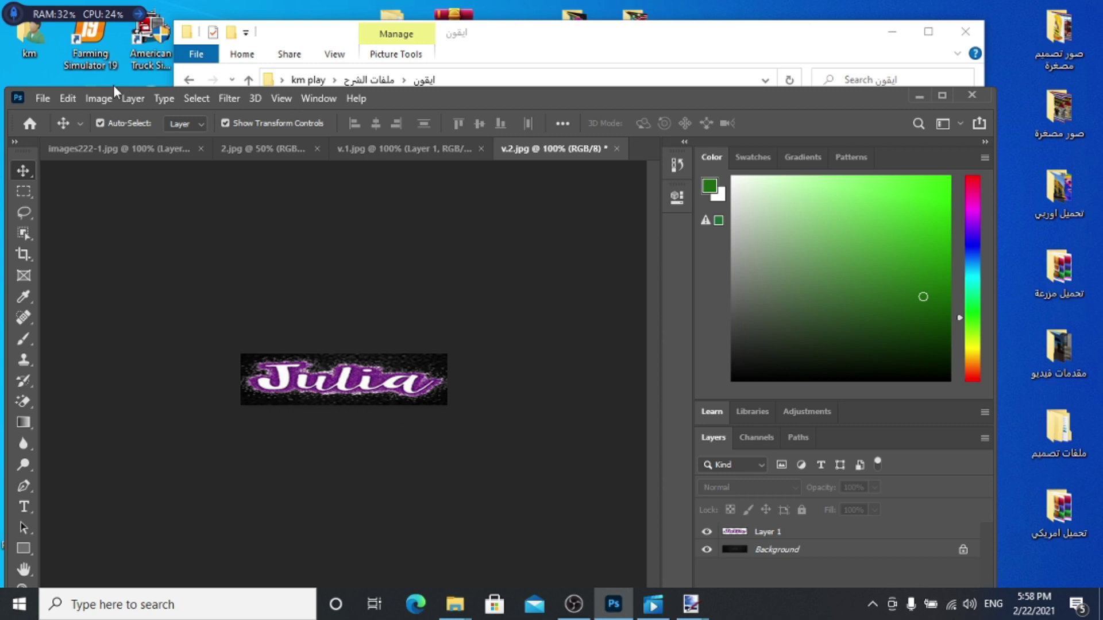
# Step: Save the v.2 icon as a PNG named v.2 in the desktop's صور folder with large file size, and minimize the image editor
pyautogui.click(44, 98)
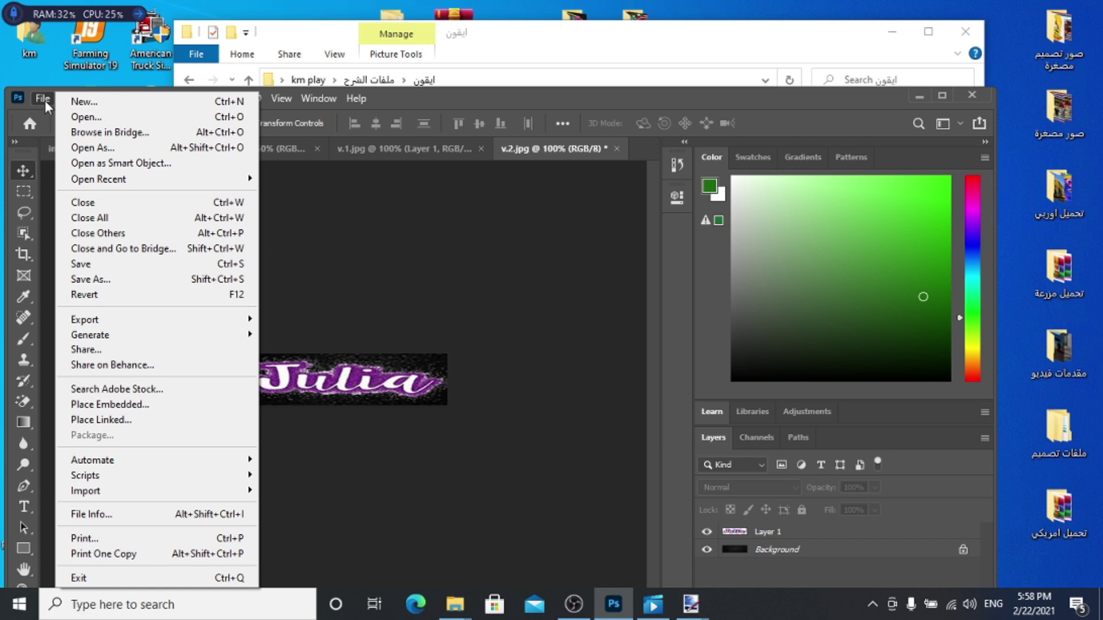
pyautogui.click(85, 266)
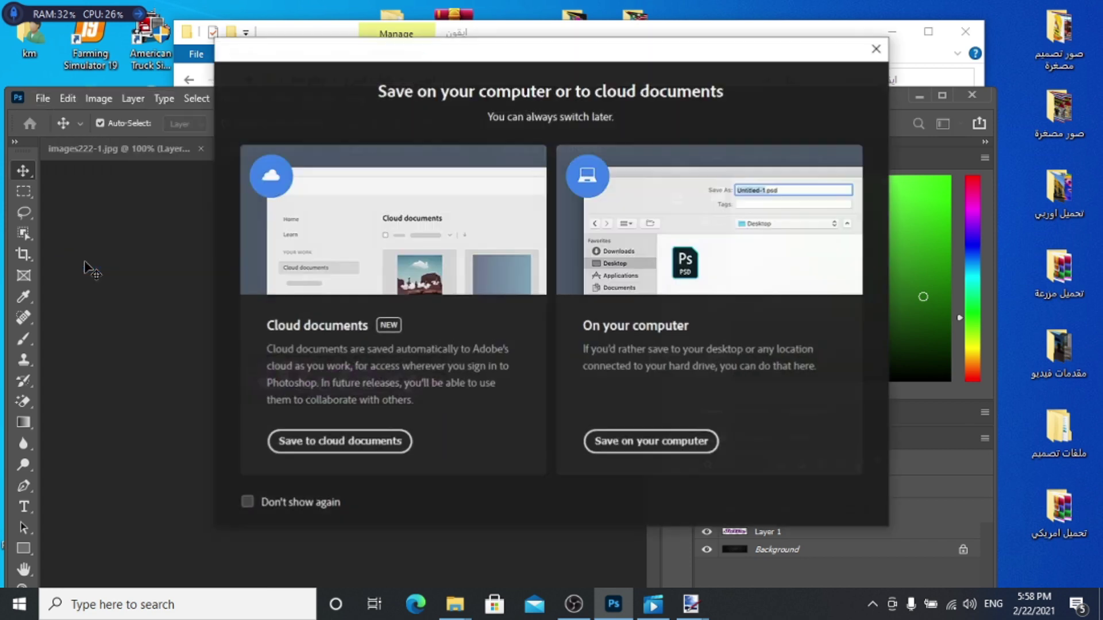
pyautogui.click(650, 443)
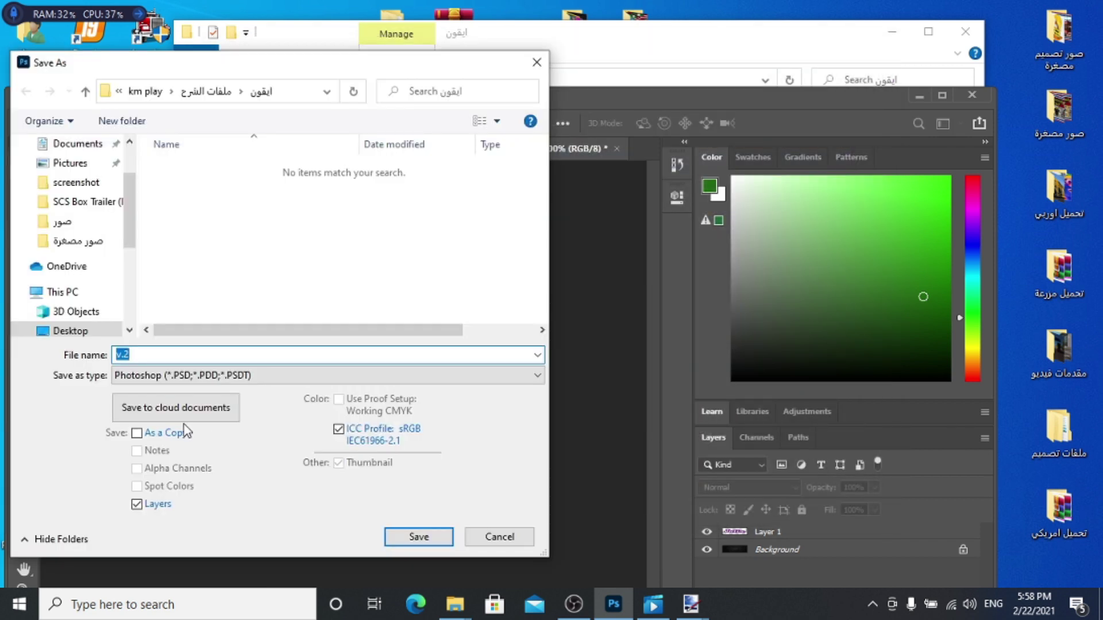
pyautogui.click(200, 379)
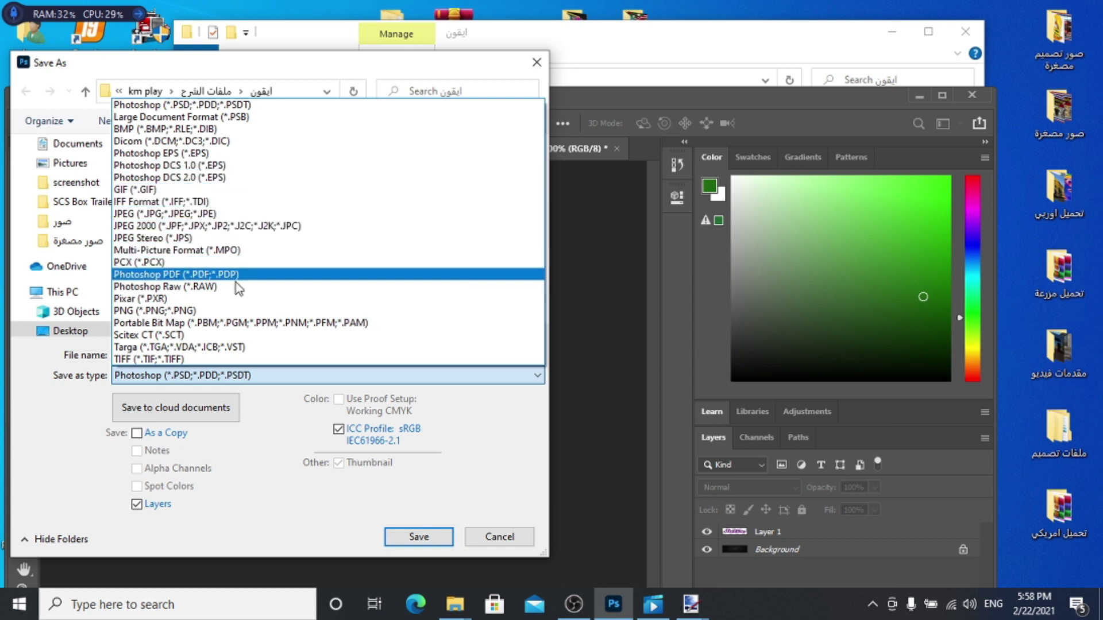
pyautogui.click(227, 310)
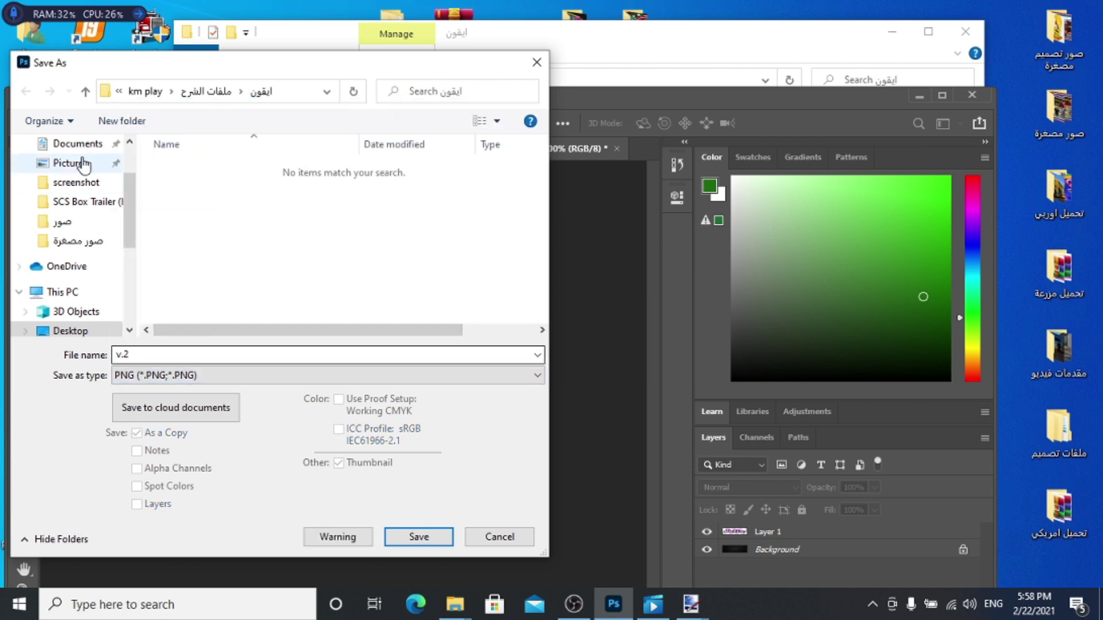
pyautogui.scroll(1, 82, 175)
pyautogui.scroll(1, 82, 175)
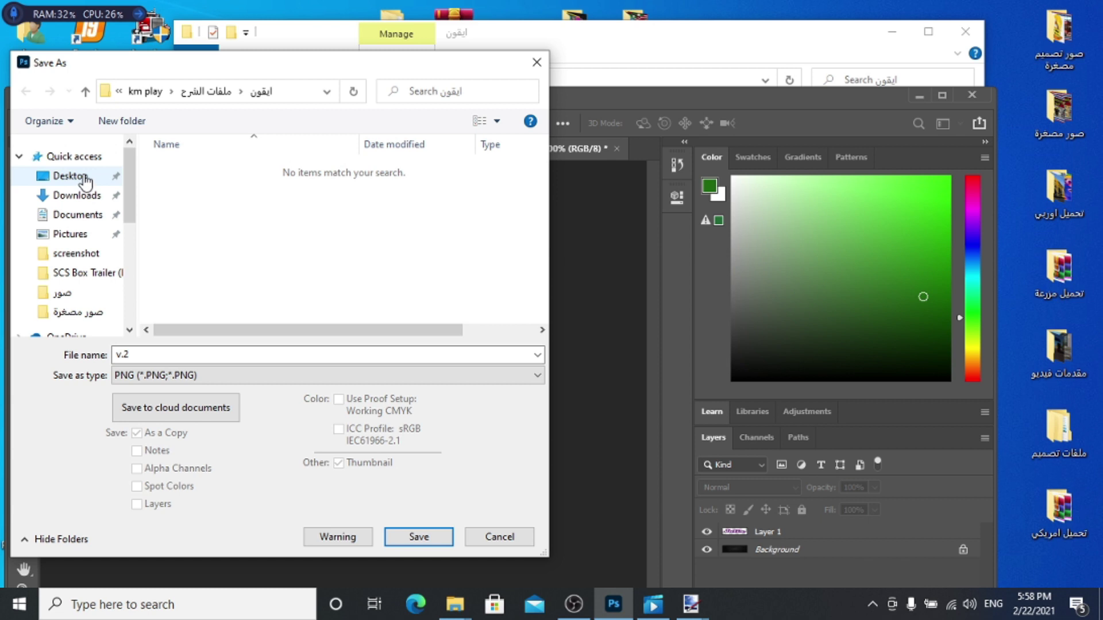
pyautogui.click(85, 178)
pyautogui.doubleClick(210, 287)
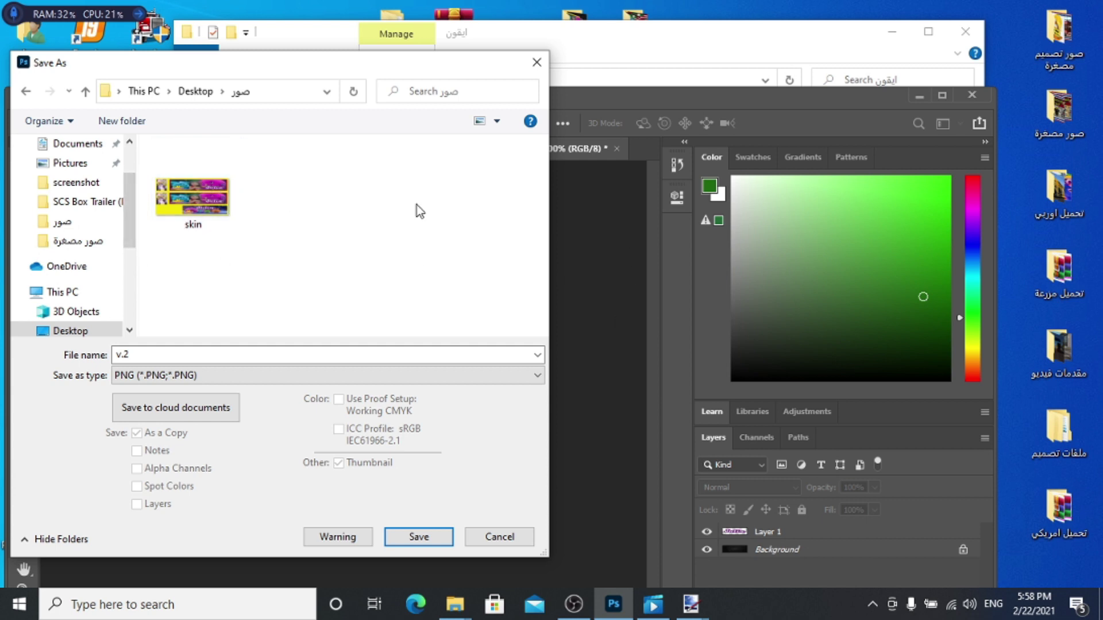
pyautogui.click(425, 535)
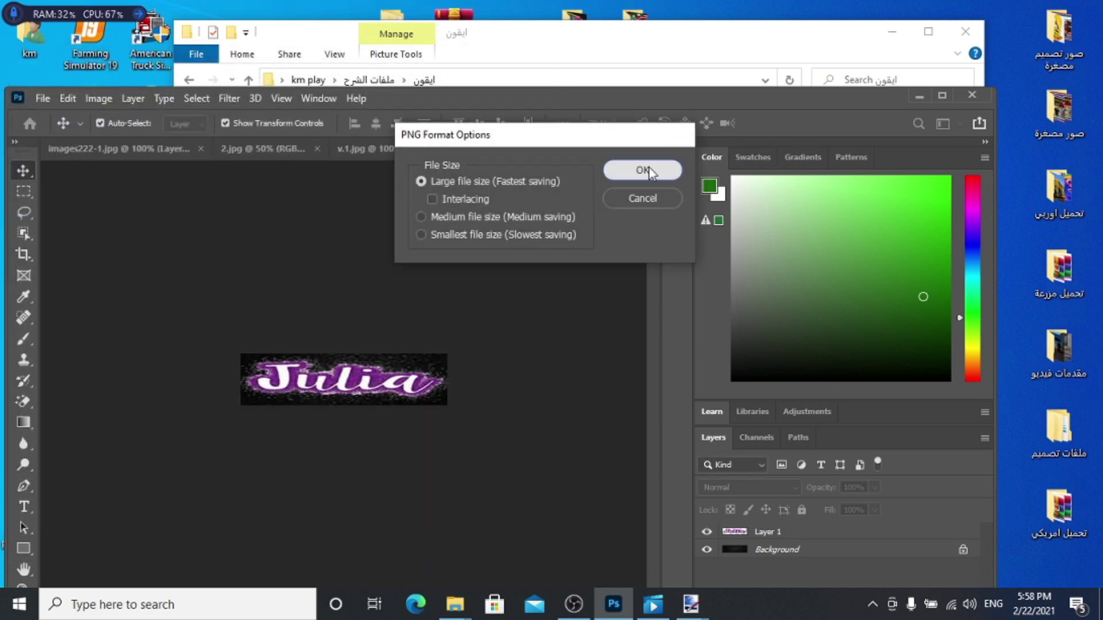
pyautogui.click(649, 167)
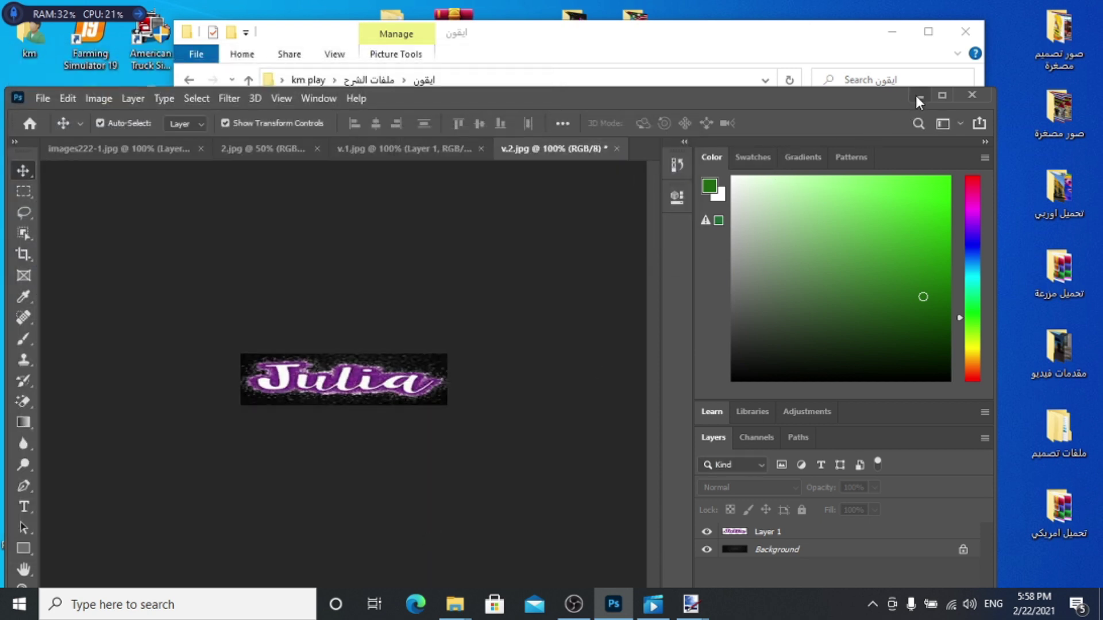
pyautogui.click(918, 95)
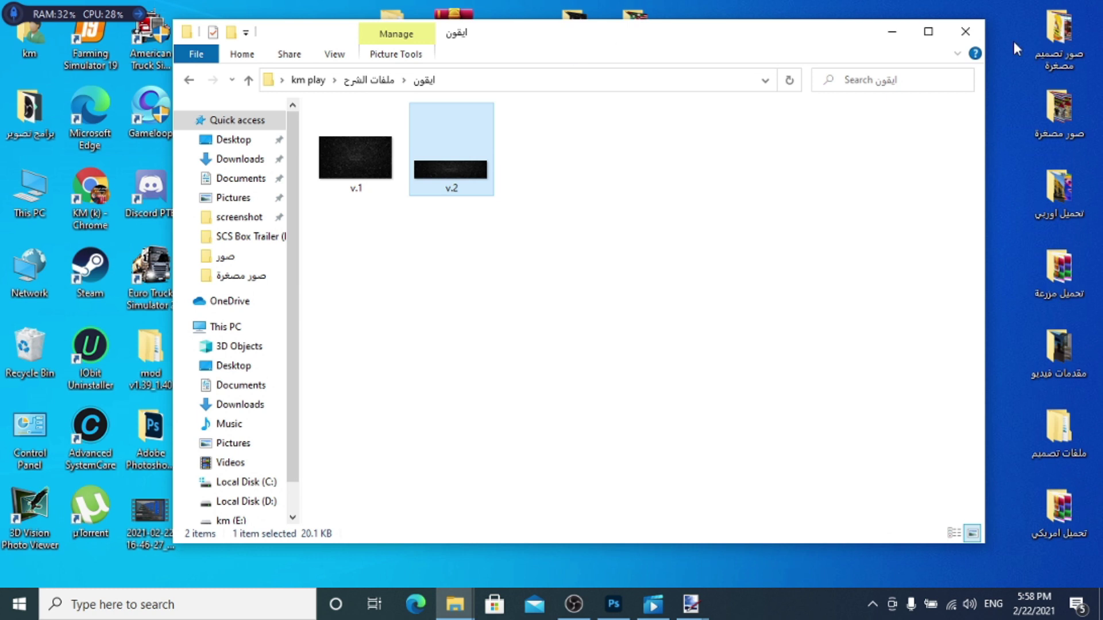
# Step: Close the ايقون folder and open the Mods_Studio_2_v.2020.077 folder inside km play's ملفات الشرح folder
pyautogui.click(963, 29)
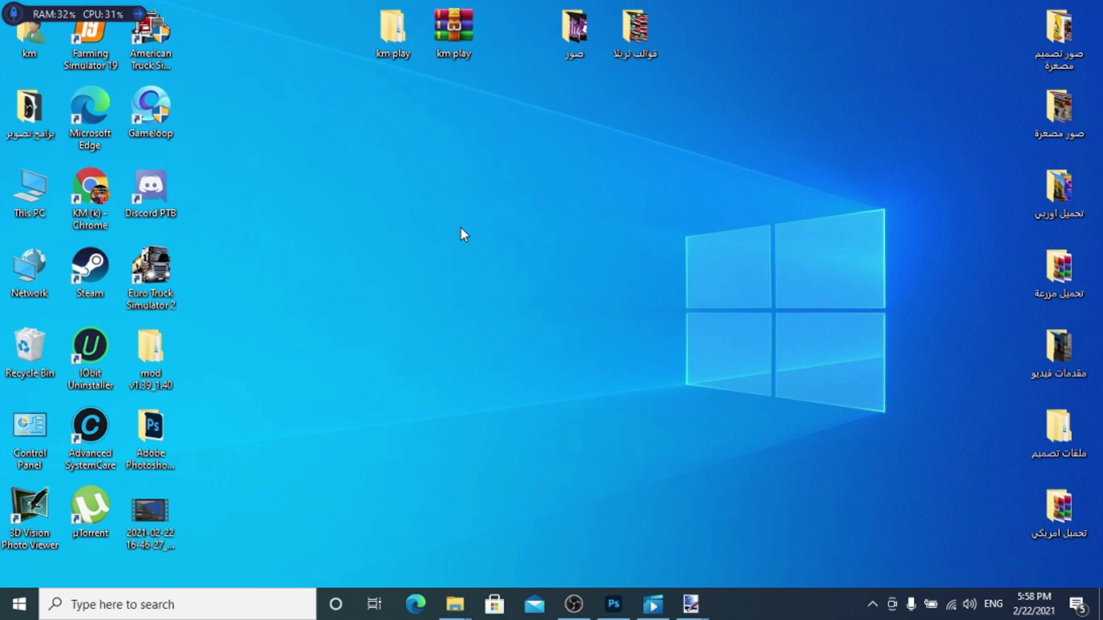
pyautogui.doubleClick(386, 31)
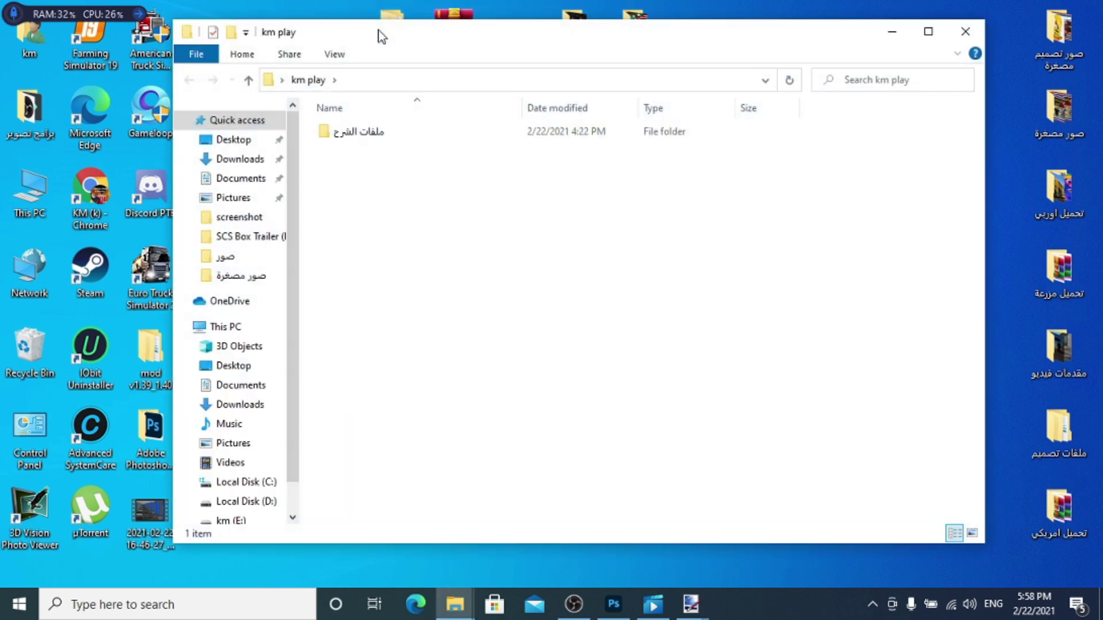
pyautogui.doubleClick(355, 137)
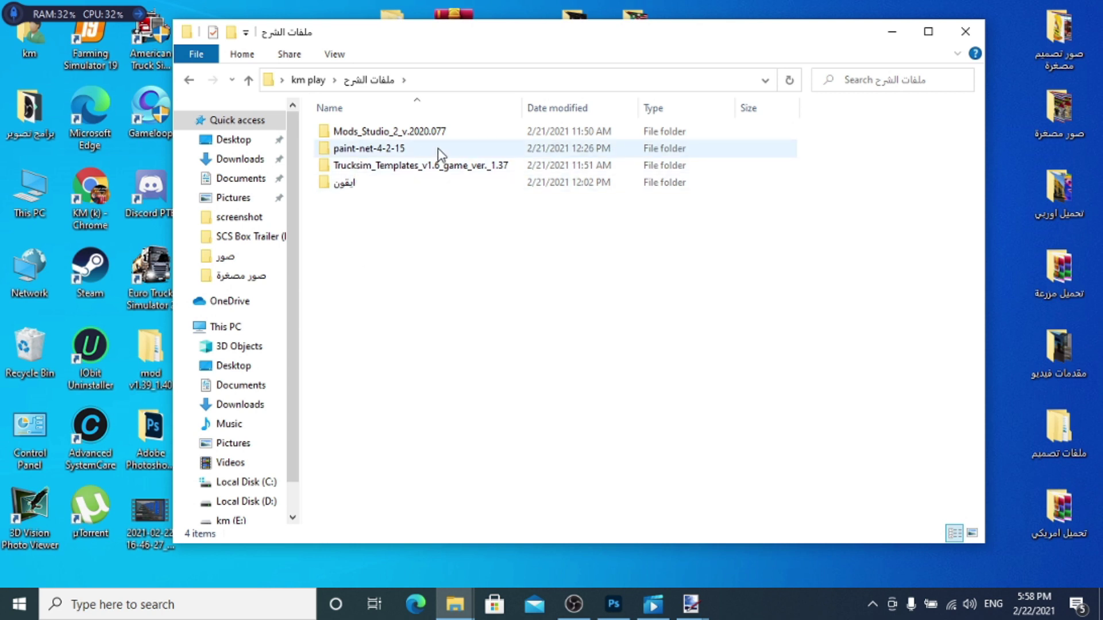
pyautogui.doubleClick(379, 137)
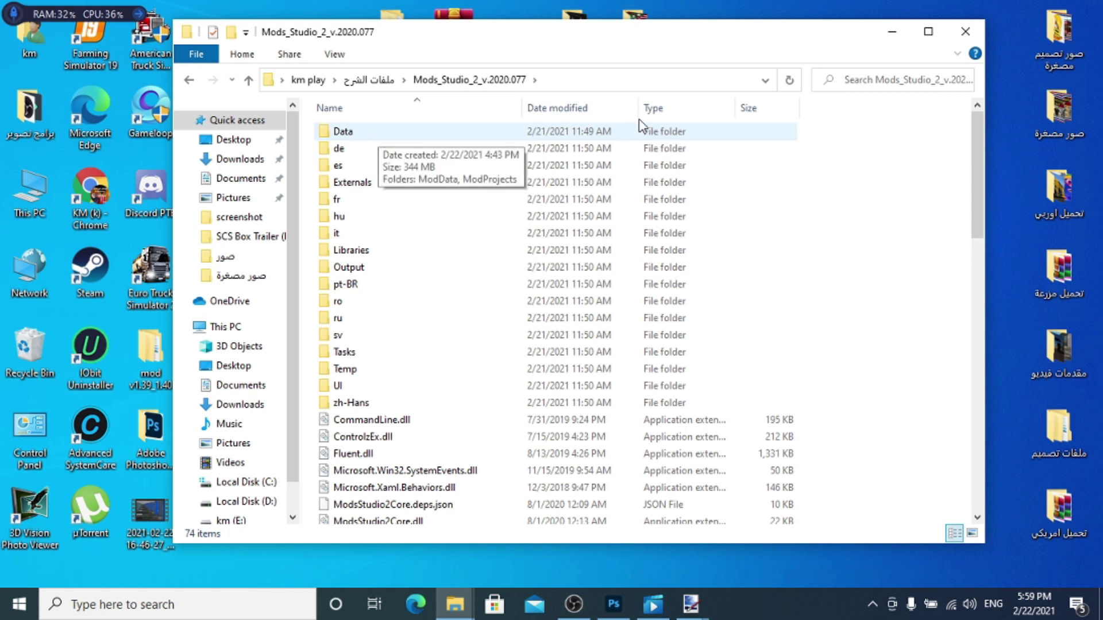
# Step: Launch the Mods Studio 2 application from its program folder
pyautogui.moveTo(625, 40); pyautogui.dragTo(621, 31)
pyautogui.scroll(-3, 460, 285)
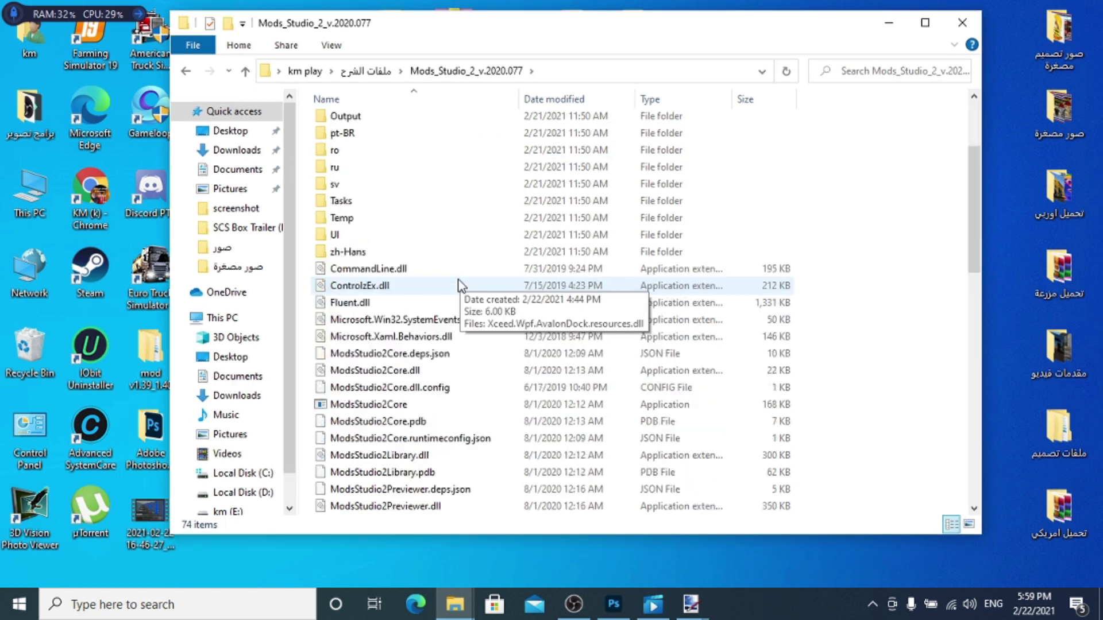
pyautogui.scroll(-6, 459, 285)
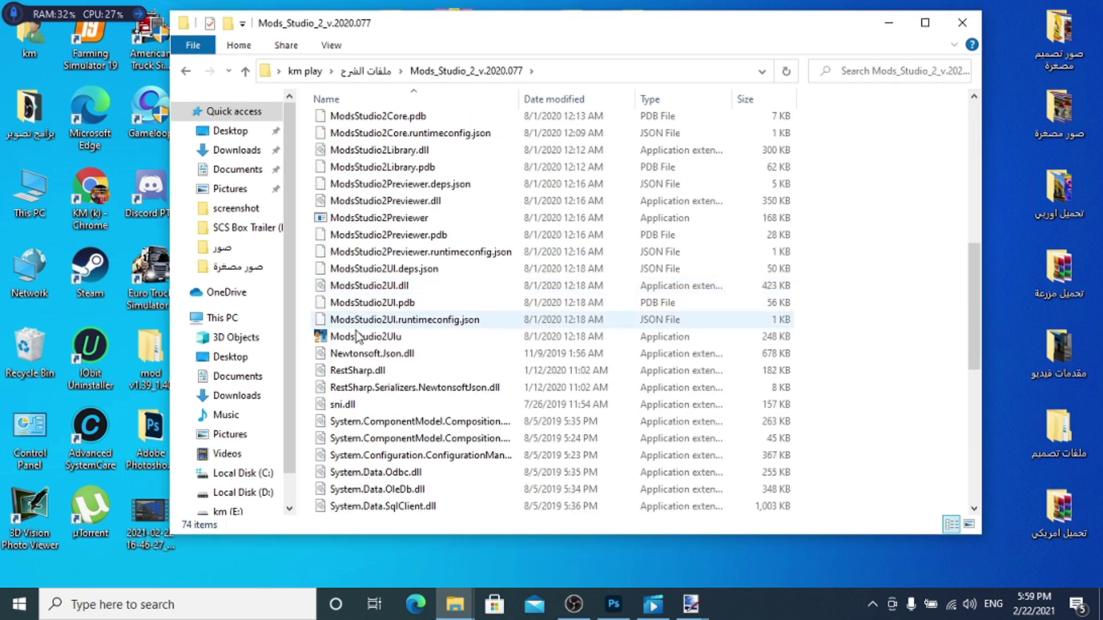
pyautogui.click(389, 343)
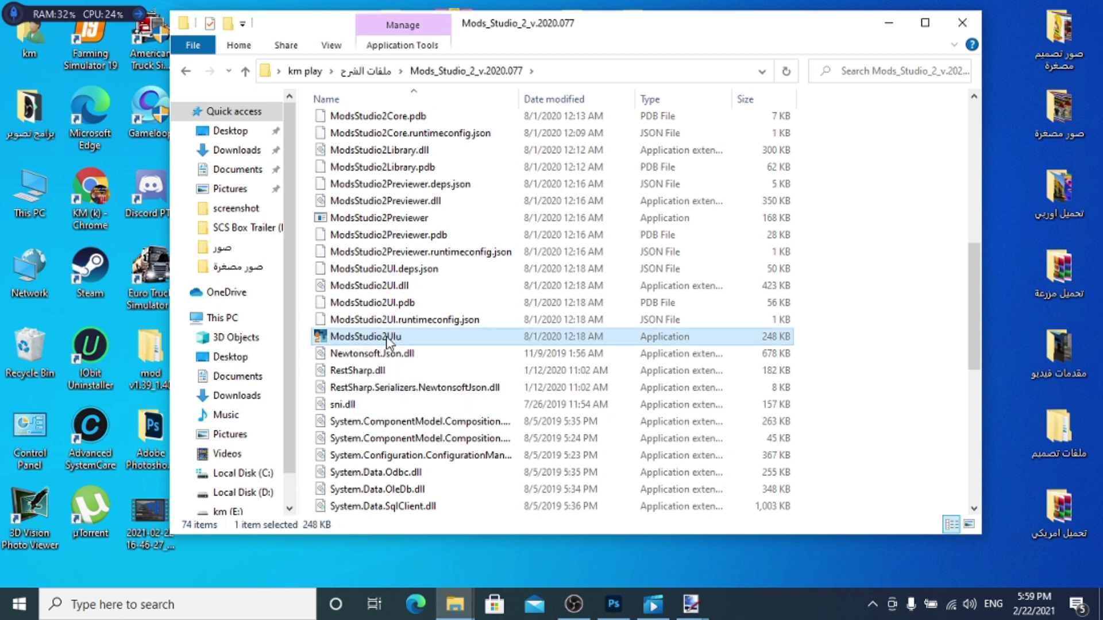
pyautogui.doubleClick(389, 339)
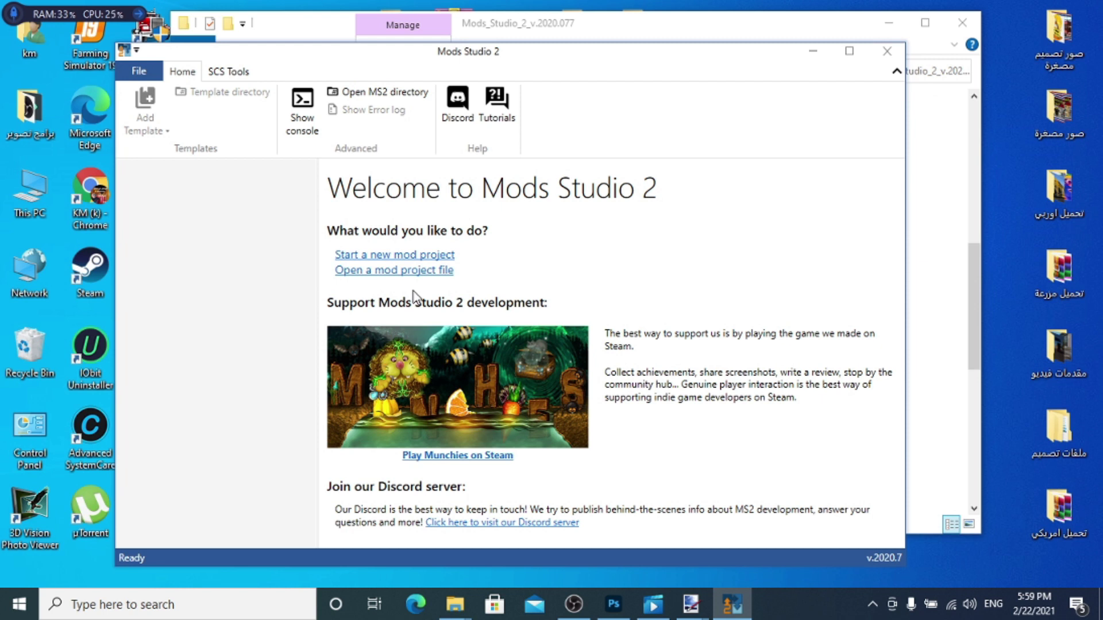
# Step: Start a new ETS2 mod project in Mods Studio 2
pyautogui.click(382, 256)
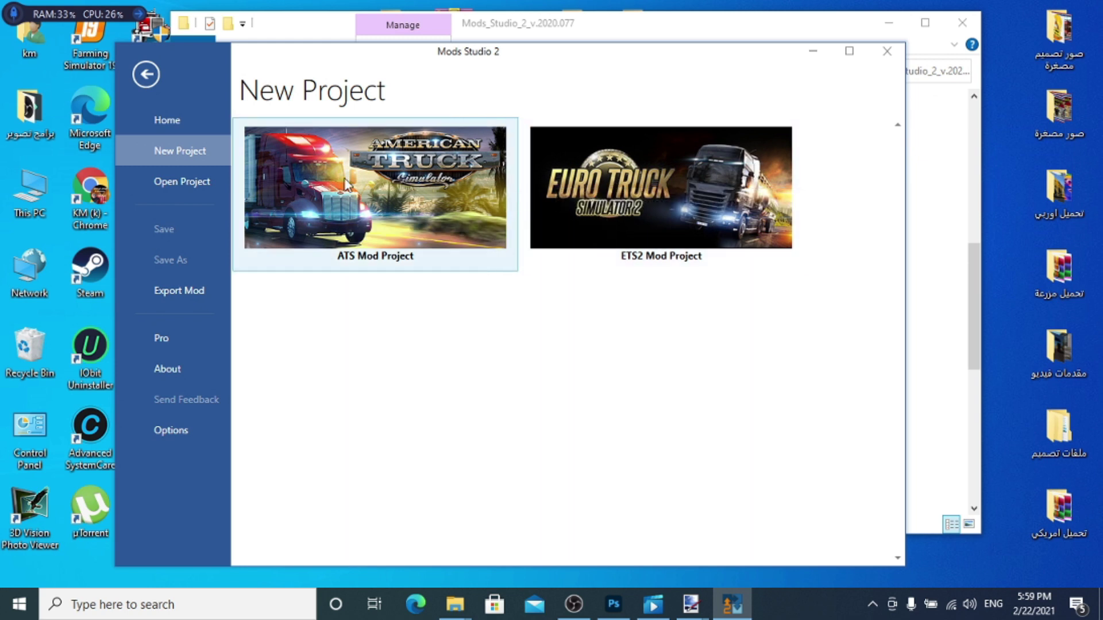
pyautogui.click(685, 196)
pyautogui.moveTo(606, 57); pyautogui.dragTo(638, 47)
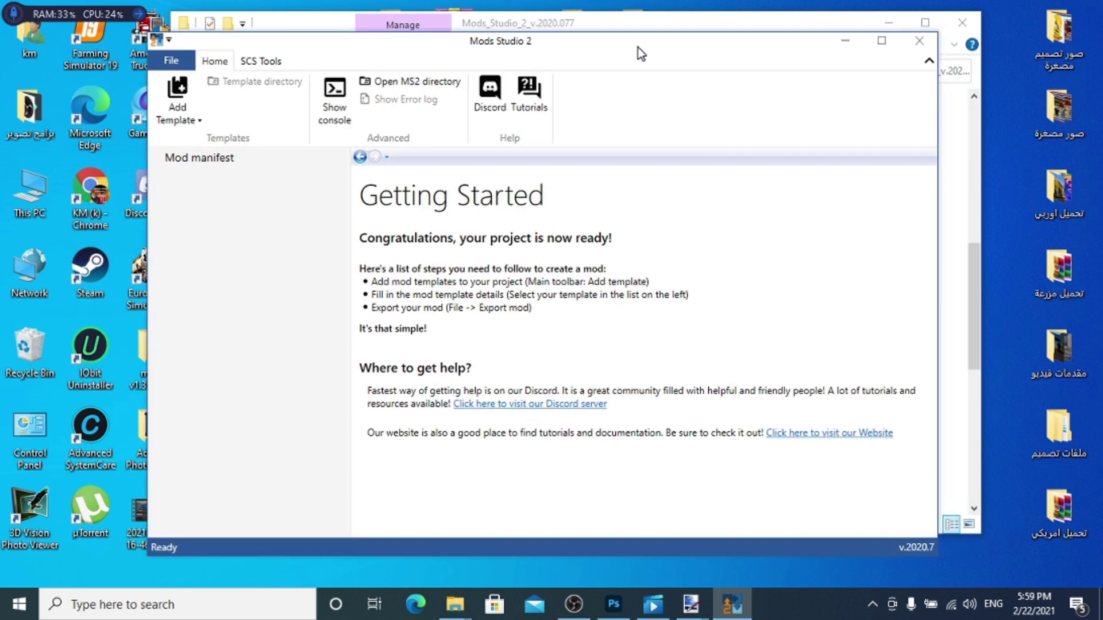
# Step: In the mod manifest, enter the skin's personal name as the mod name and "skin" followed by that name as the mod author
pyautogui.click(196, 159)
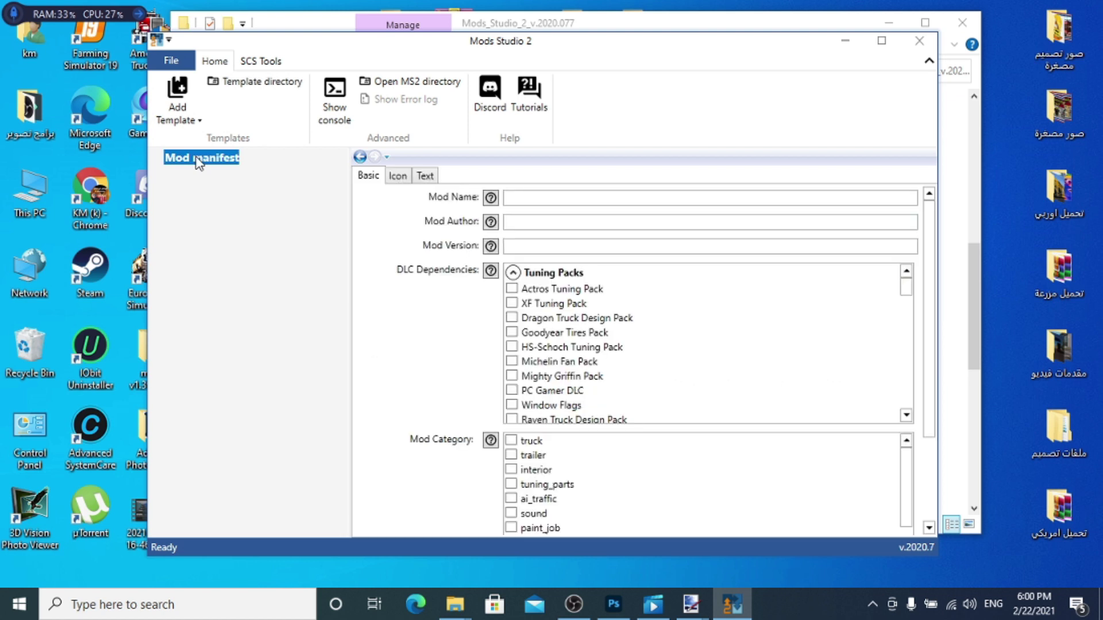
pyautogui.click(566, 197)
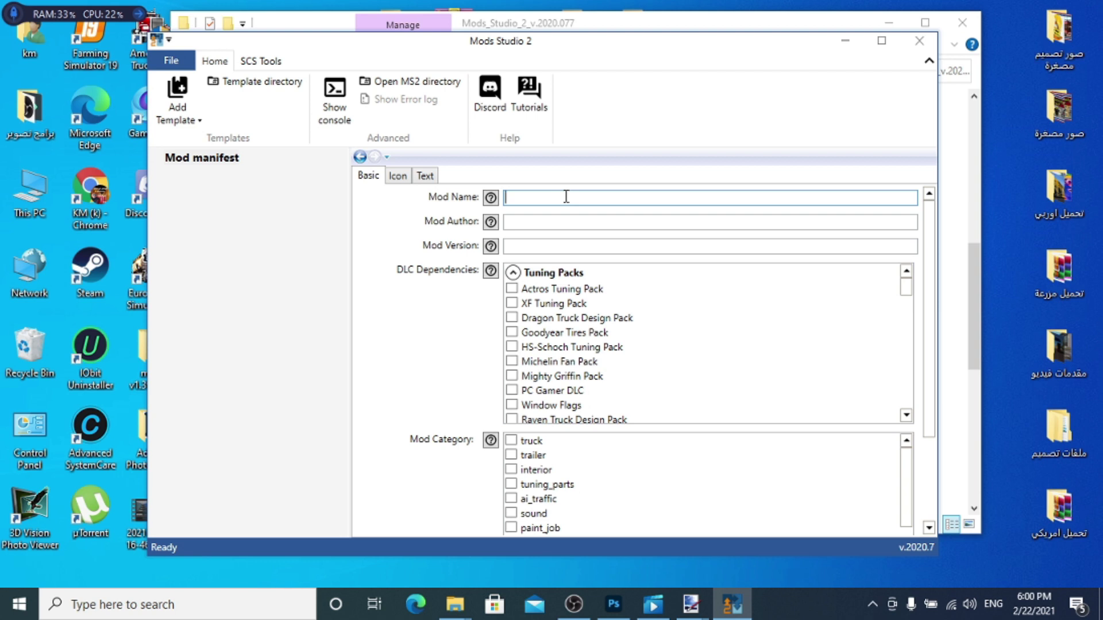
pyautogui.write('I')
pyautogui.write('o')
pyautogui.write('lia')
pyautogui.click(523, 227)
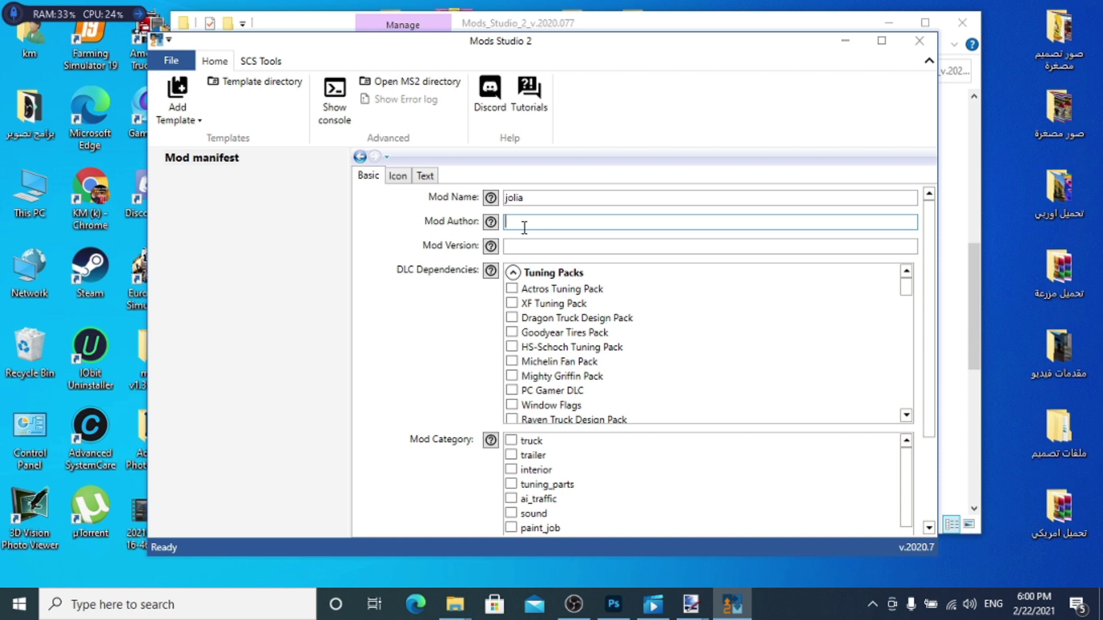
pyautogui.write('skin jolia')
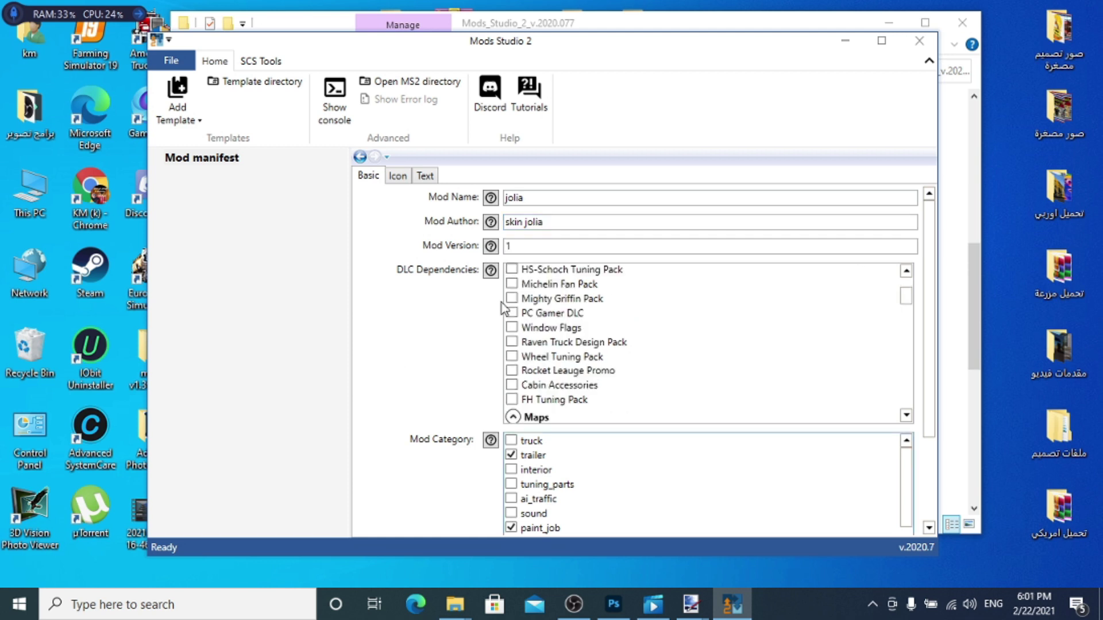
# Step: Set the mod version in the manifest to 1.1
pyautogui.click(523, 243)
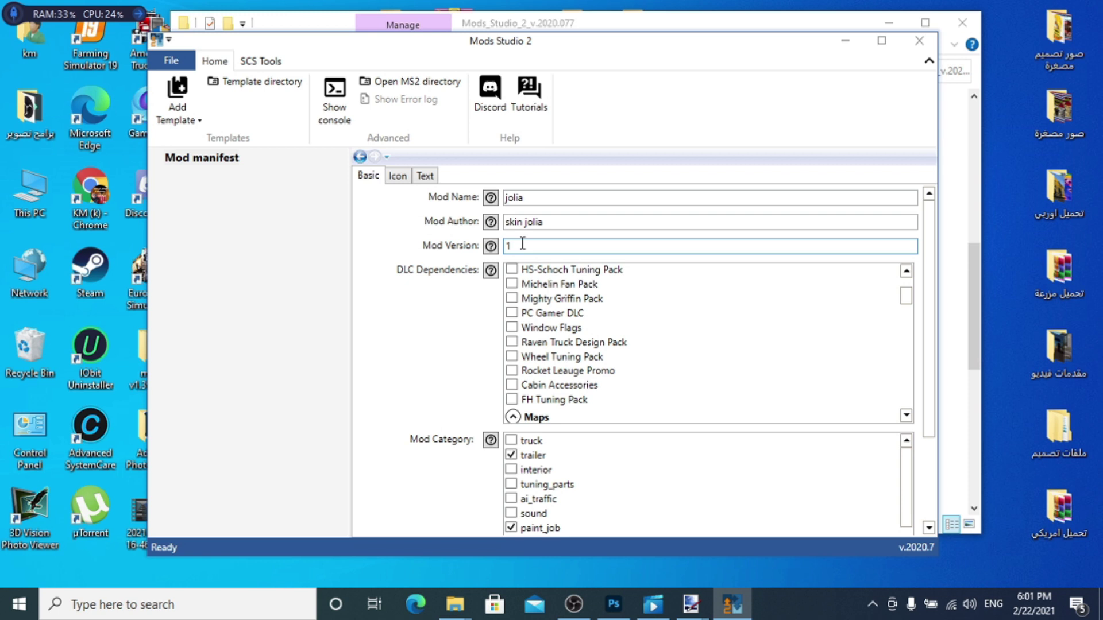
pyautogui.write('.30')
pyautogui.press('BackSpace')
pyautogui.press('BackSpace')
pyautogui.write('1')
# Step: Assign the mod to the trailer and paint_job categories
pyautogui.scroll(-1, 795, 456)
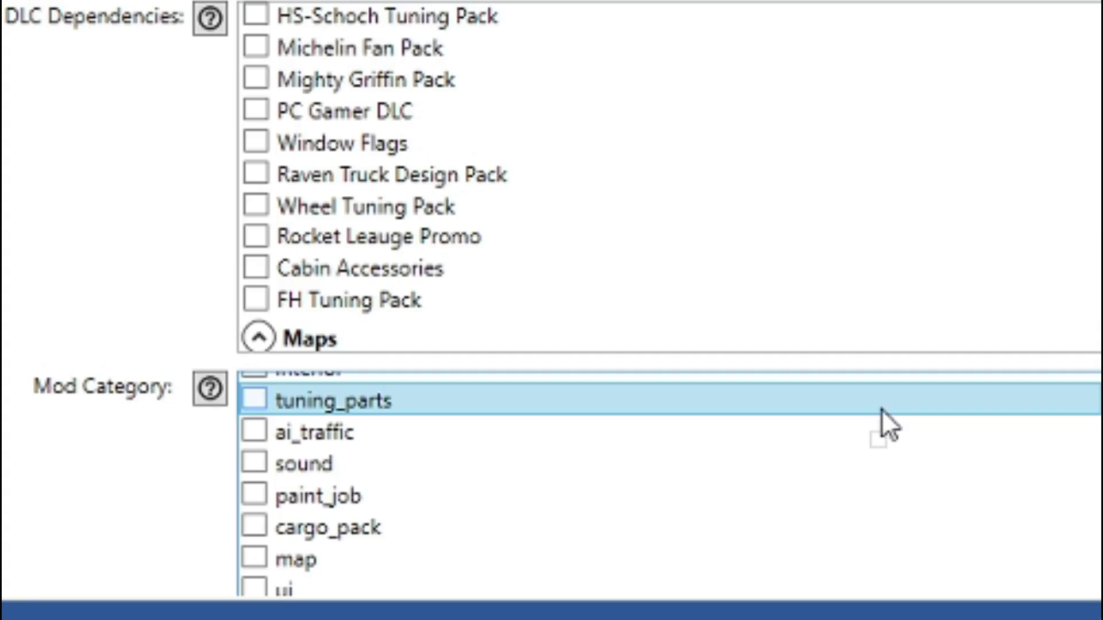
pyautogui.scroll(1, 774, 472)
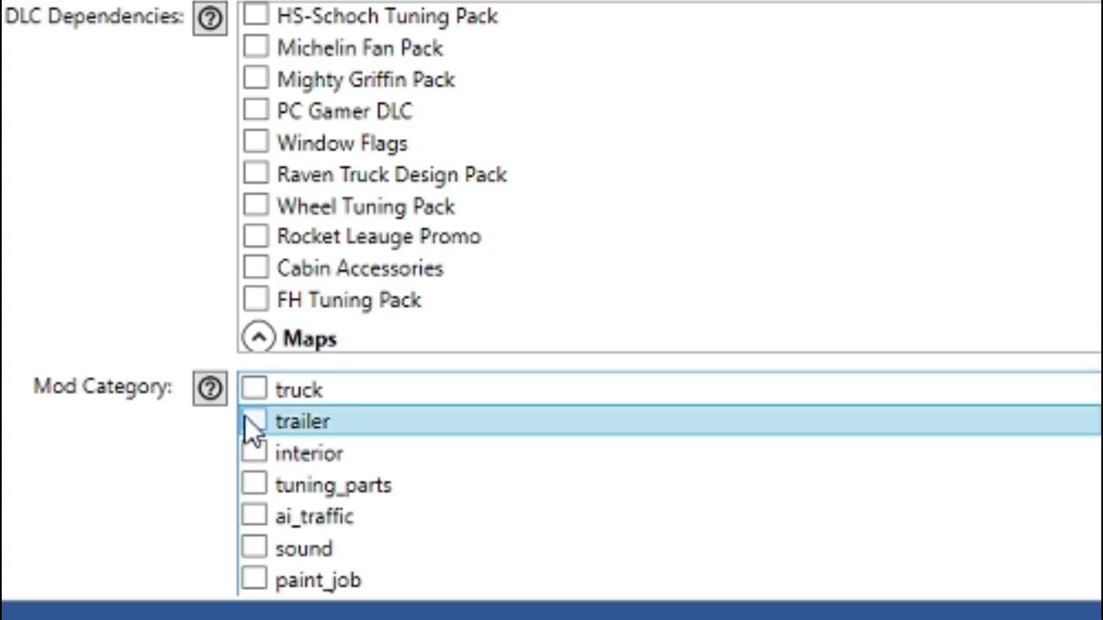
pyautogui.click(254, 420)
pyautogui.scroll(-3, 205, 322)
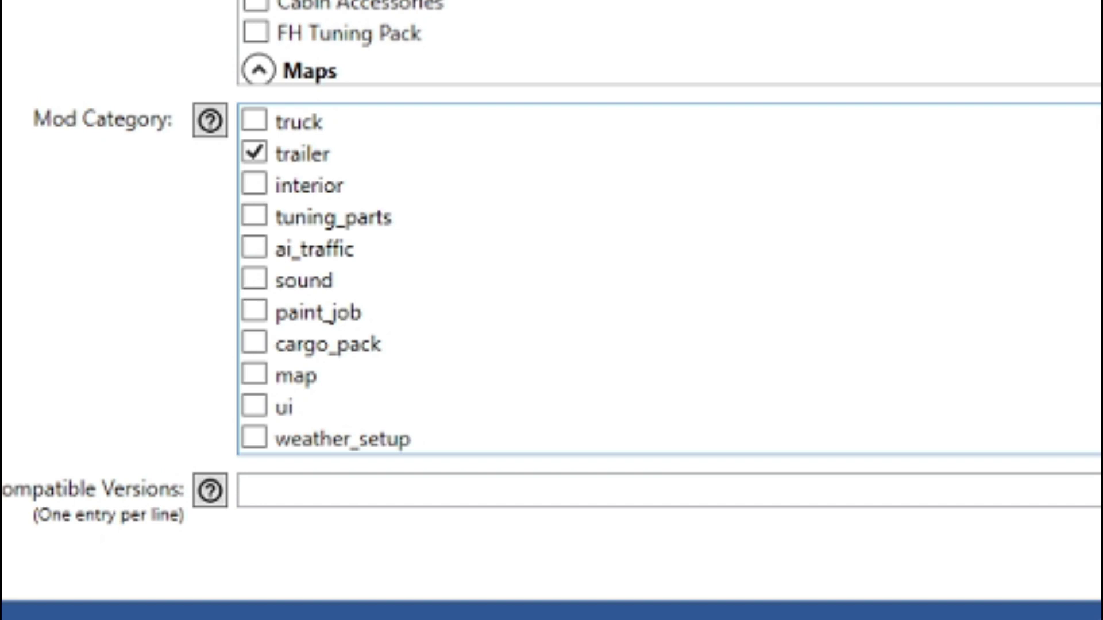
pyautogui.click(253, 315)
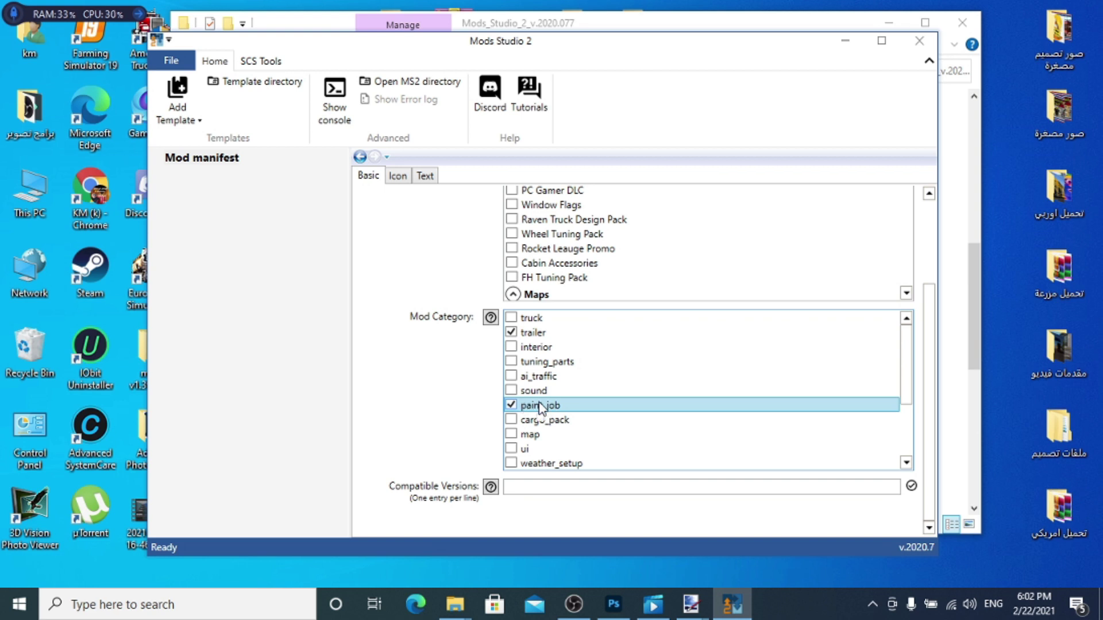
pyautogui.moveTo(929, 388); pyautogui.dragTo(879, 239)
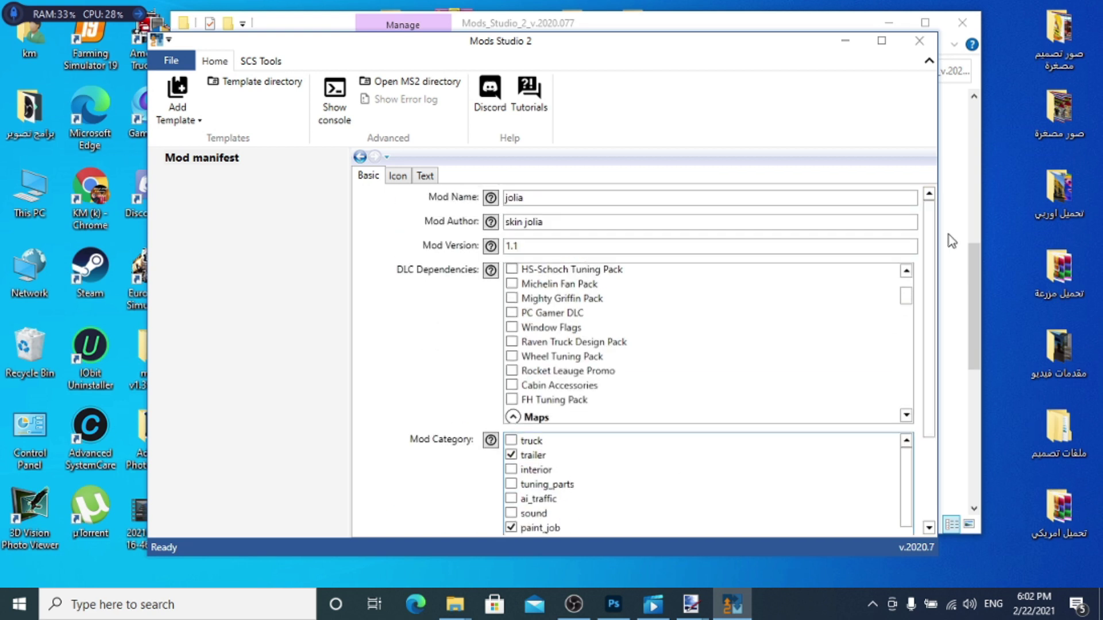
# Step: Set the manifest icon to v.1.jpg from the desktop's صور folder, and open the mod description for editing
pyautogui.click(397, 176)
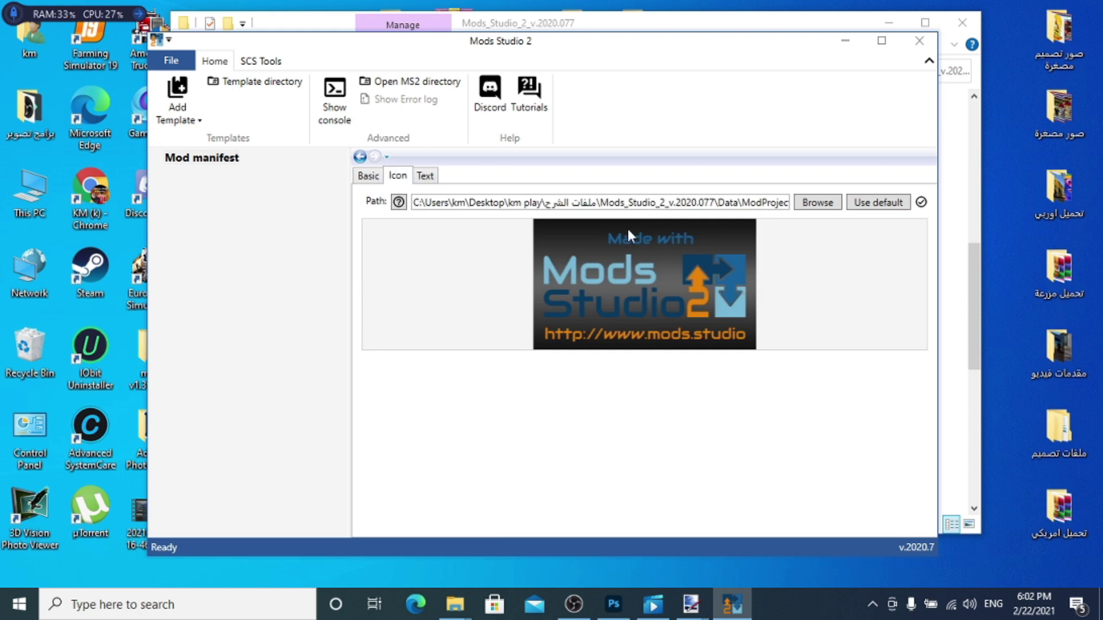
pyautogui.click(820, 208)
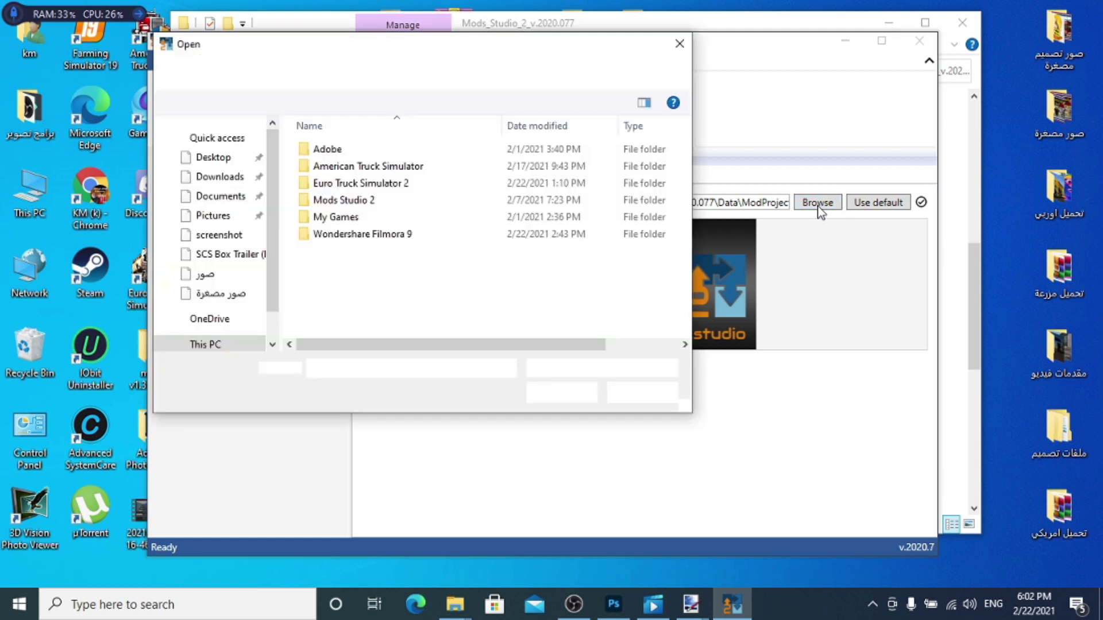
pyautogui.scroll(5, 234, 209)
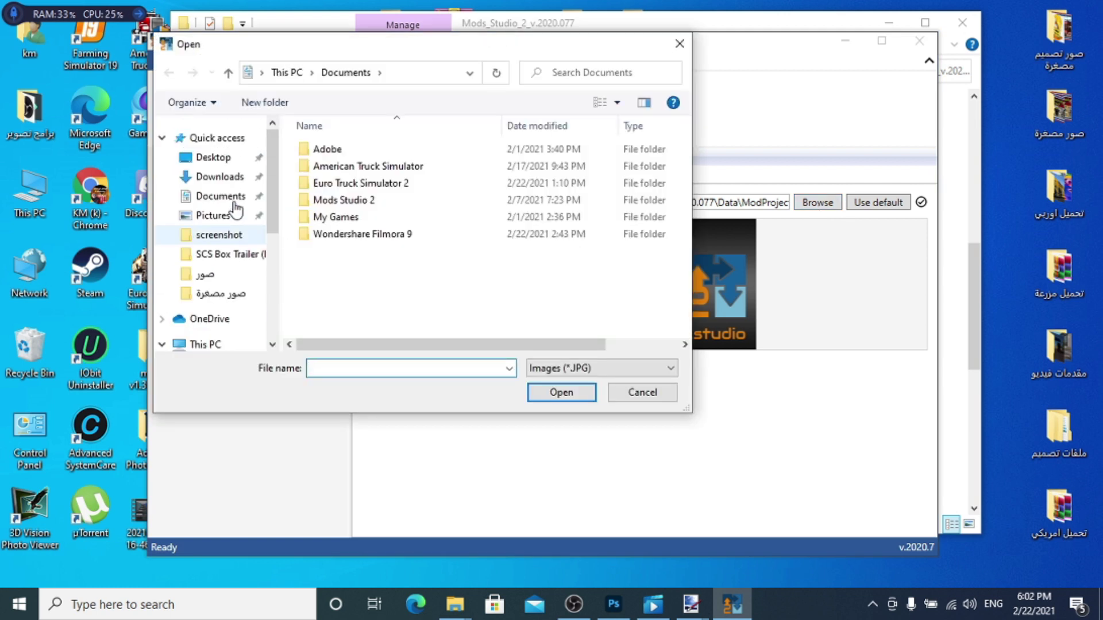
pyautogui.click(231, 158)
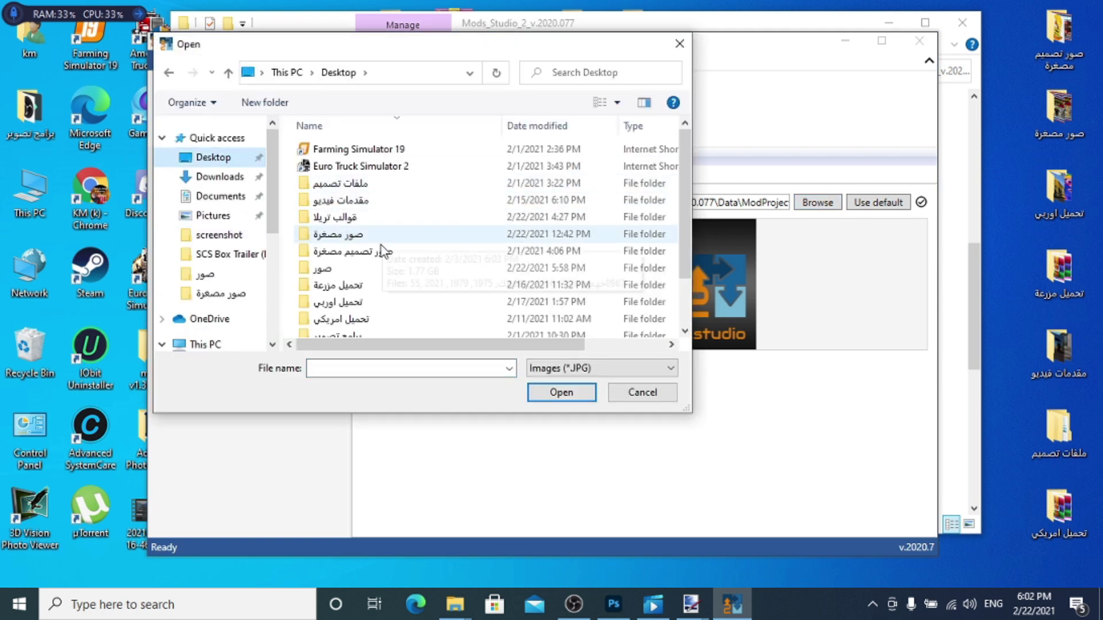
pyautogui.doubleClick(374, 269)
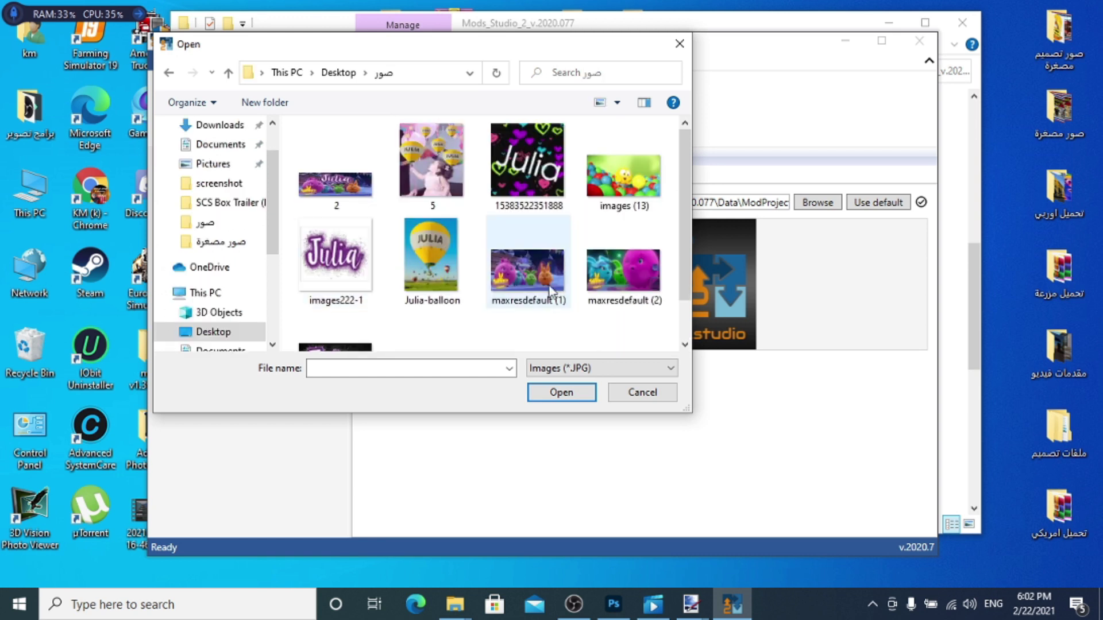
pyautogui.scroll(-1, 589, 262)
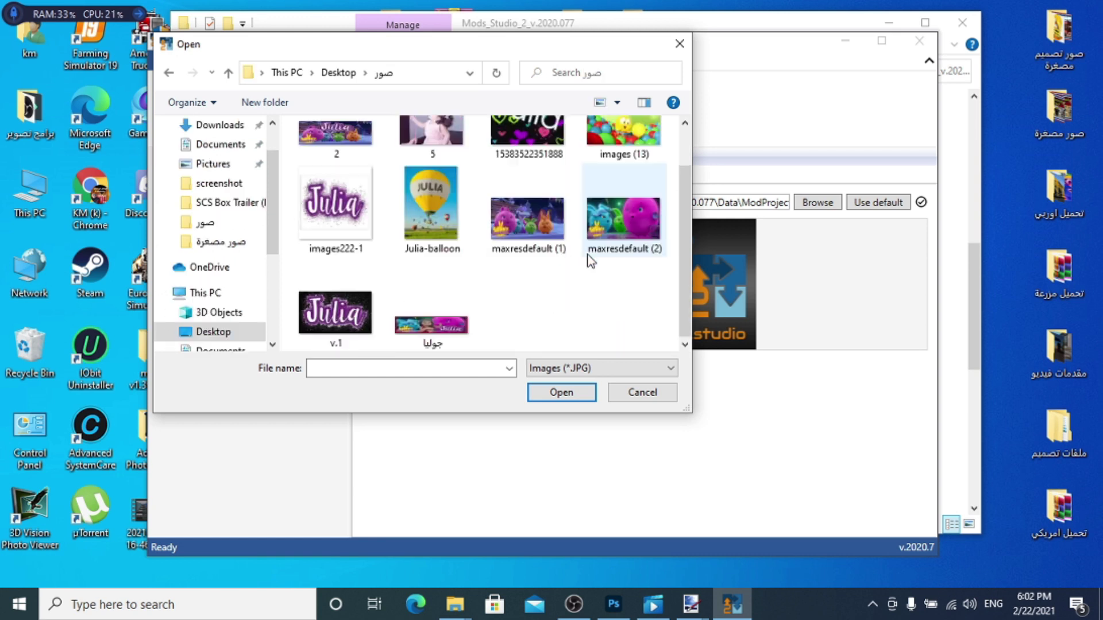
pyautogui.doubleClick(323, 306)
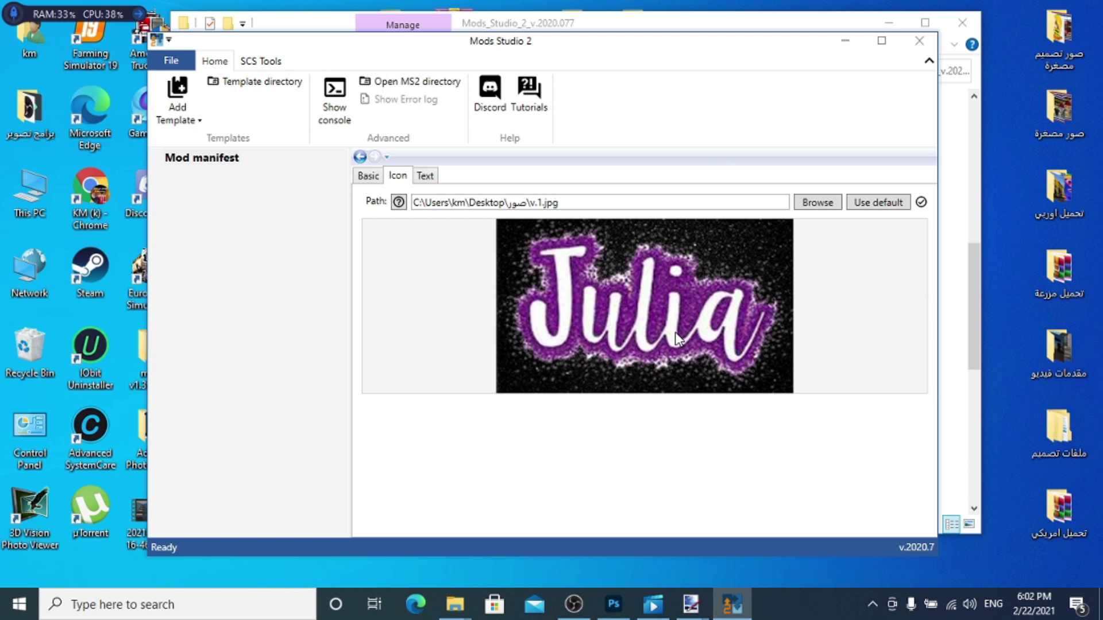
pyautogui.click(435, 175)
pyautogui.click(634, 197)
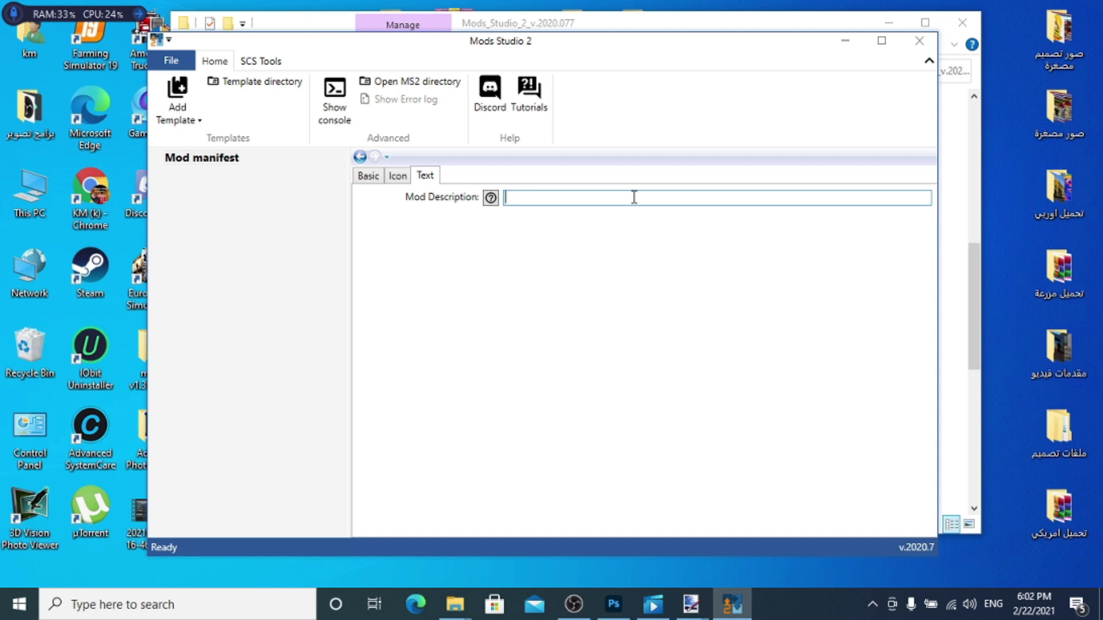
# Step: Add a Trailer Skin template to the mod project and open its trailer settings
pyautogui.click(198, 121)
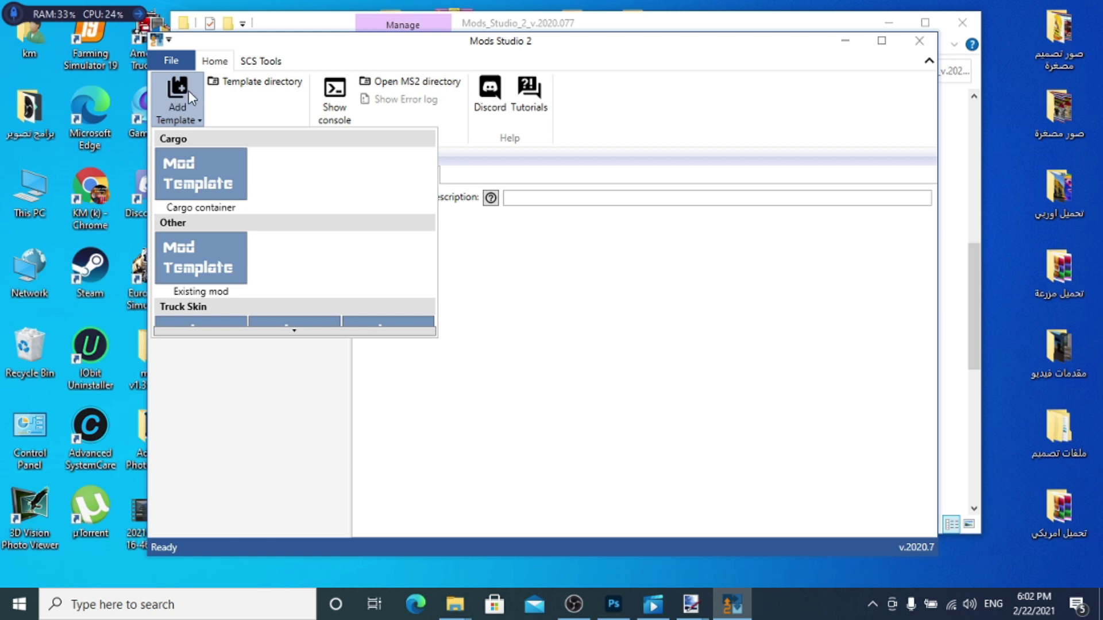
pyautogui.click(293, 331)
pyautogui.scroll(-5, 292, 332)
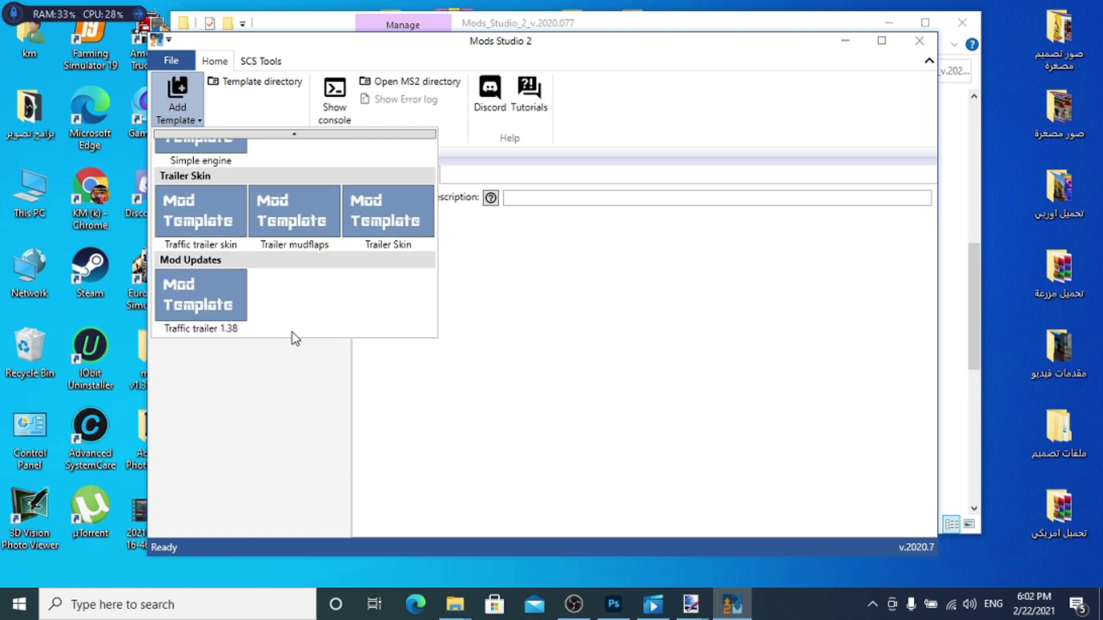
pyautogui.click(295, 134)
pyautogui.click(294, 134)
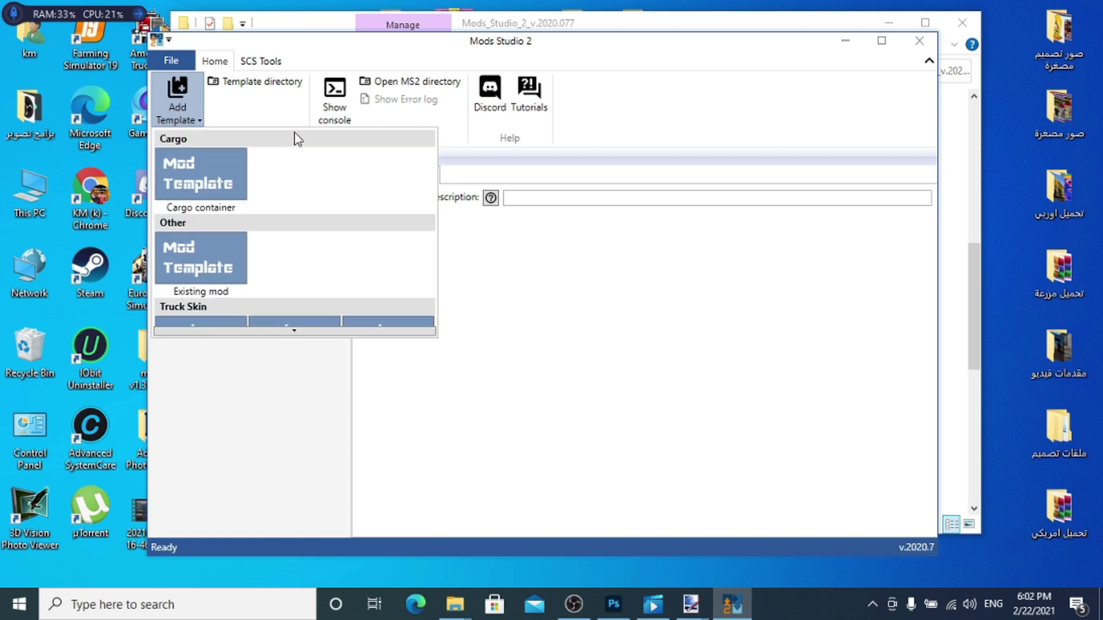
pyautogui.click(294, 331)
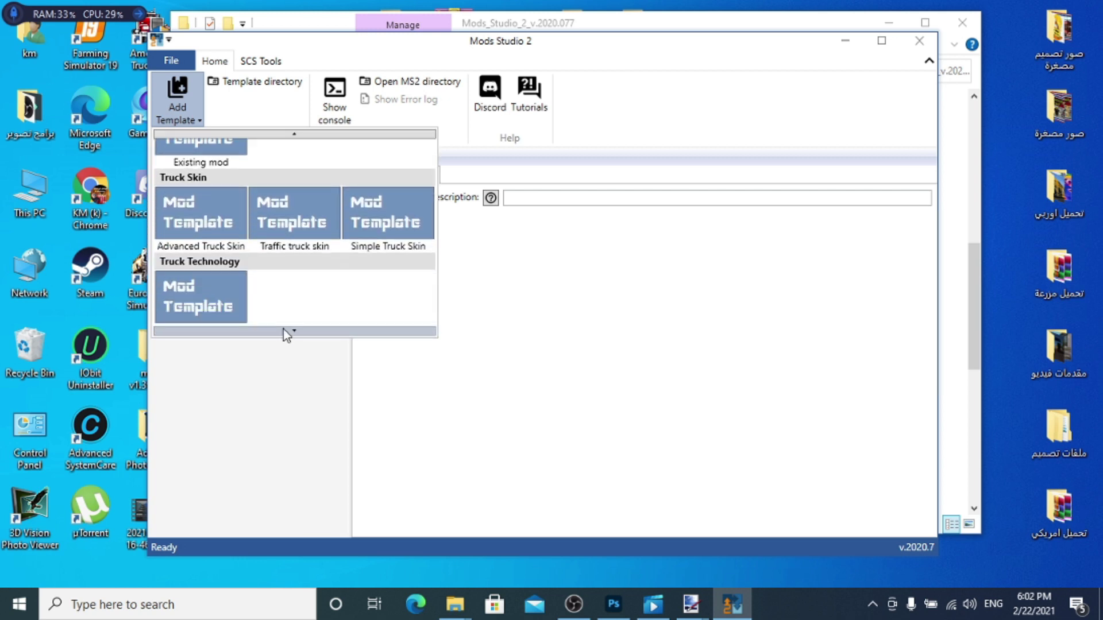
pyautogui.click(290, 332)
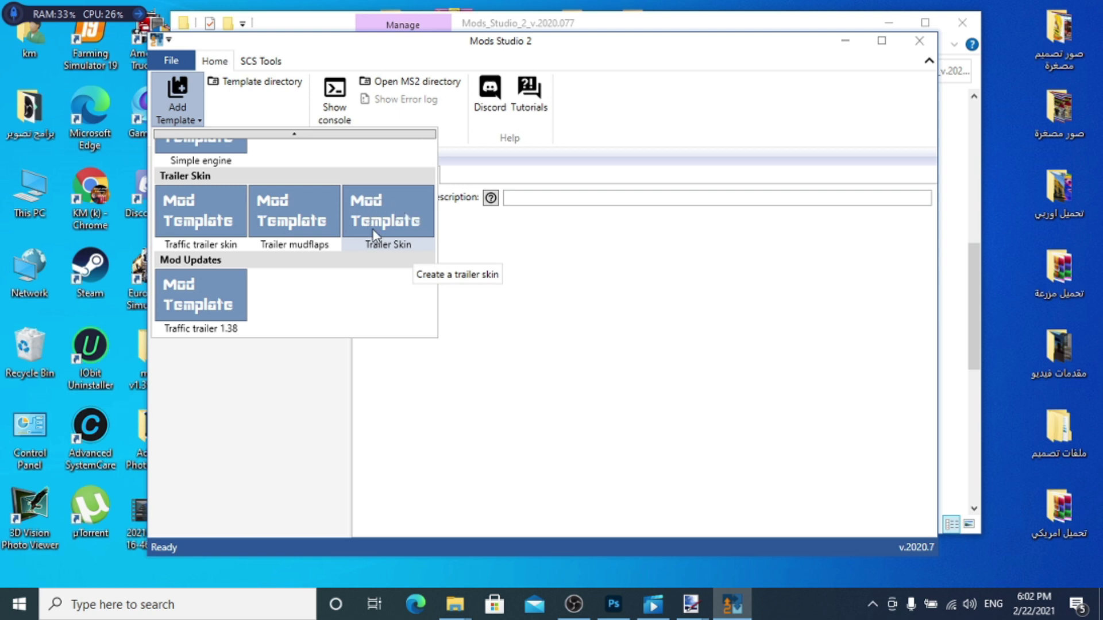
pyautogui.click(390, 216)
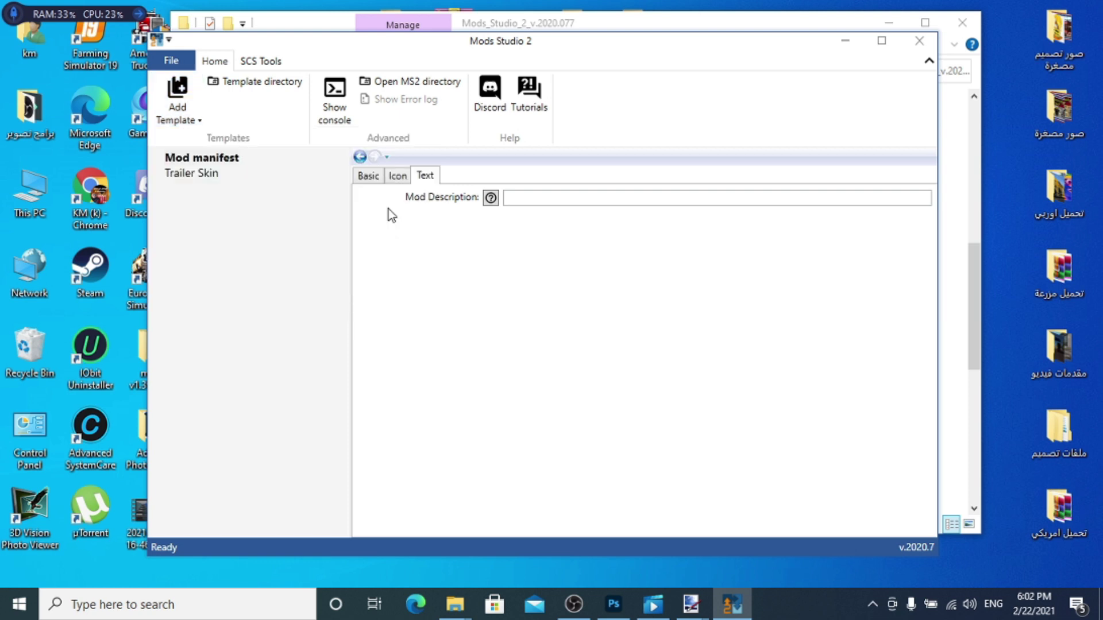
pyautogui.click(201, 173)
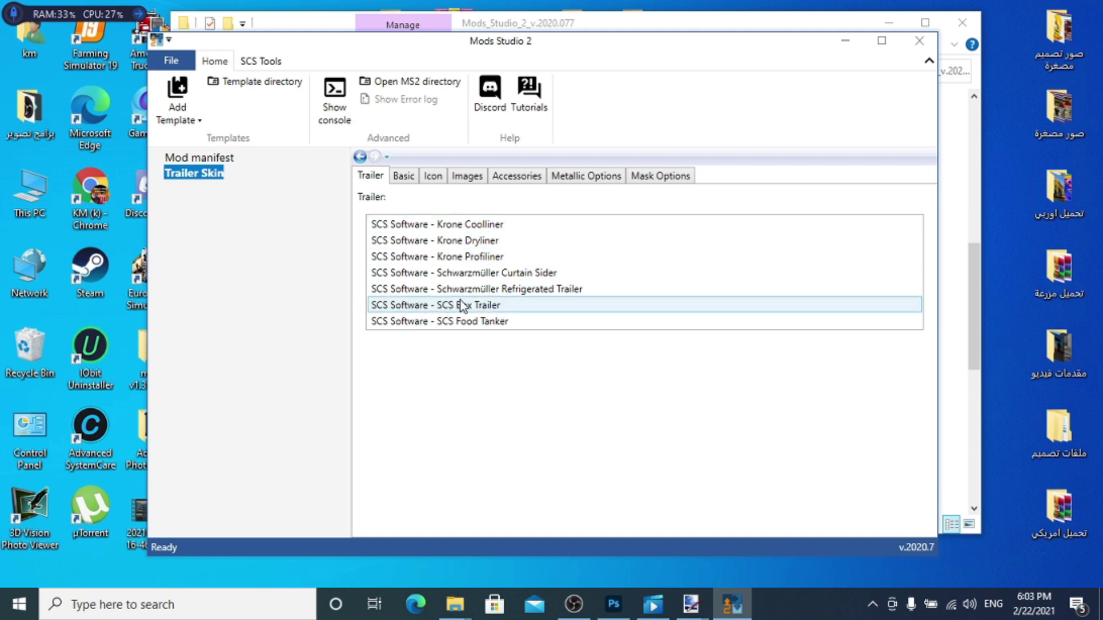
# Step: Choose the SCS Box Trailer, set the skin's internal name to "joliav1" and its skin name to "skin v1 jolia"
pyautogui.click(475, 309)
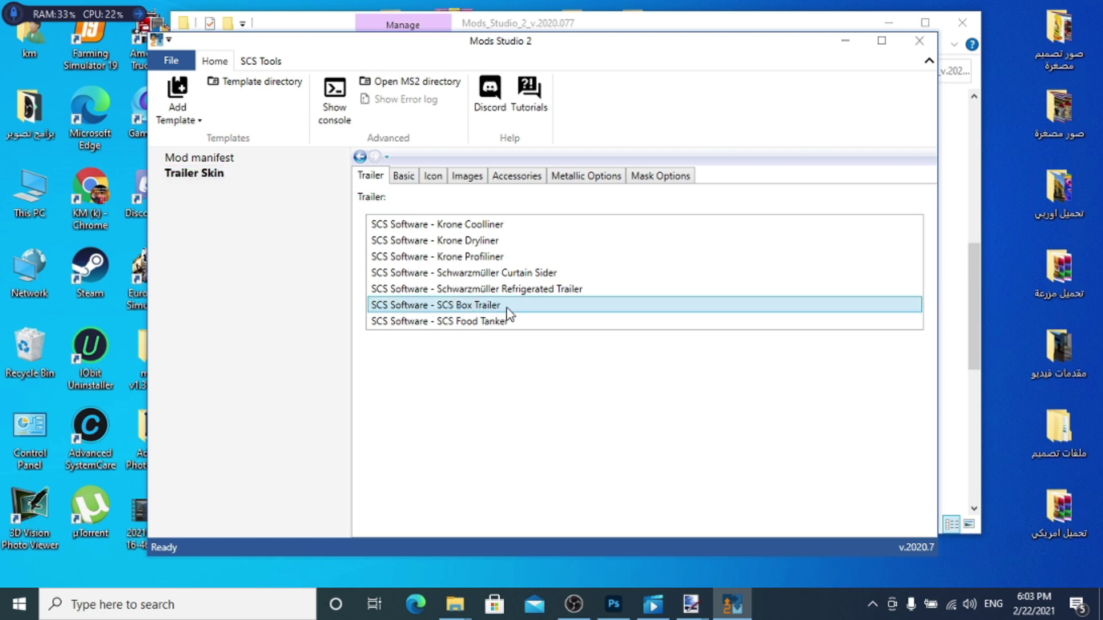
pyautogui.click(402, 181)
pyautogui.click(558, 199)
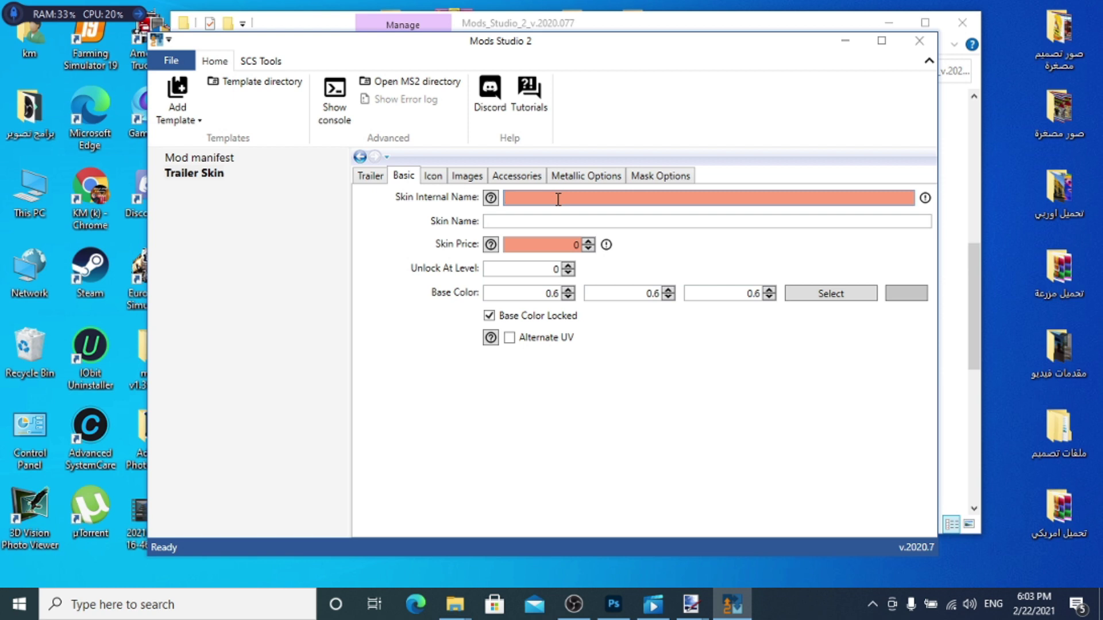
pyautogui.write('j')
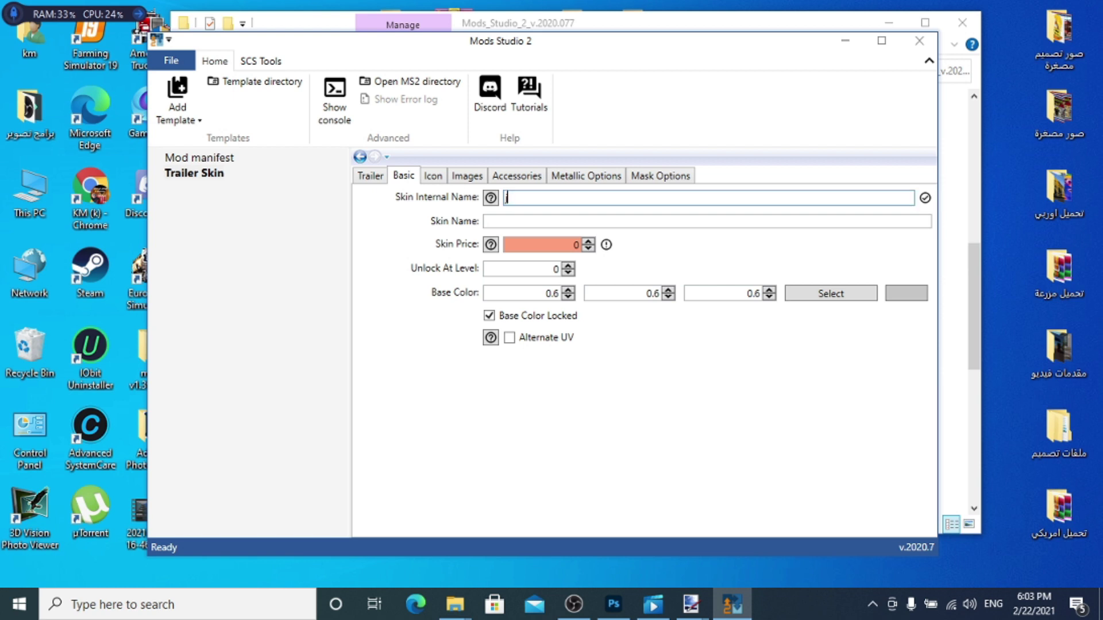
pyautogui.write('oliav1')
pyautogui.click(548, 223)
pyautogui.click(548, 223)
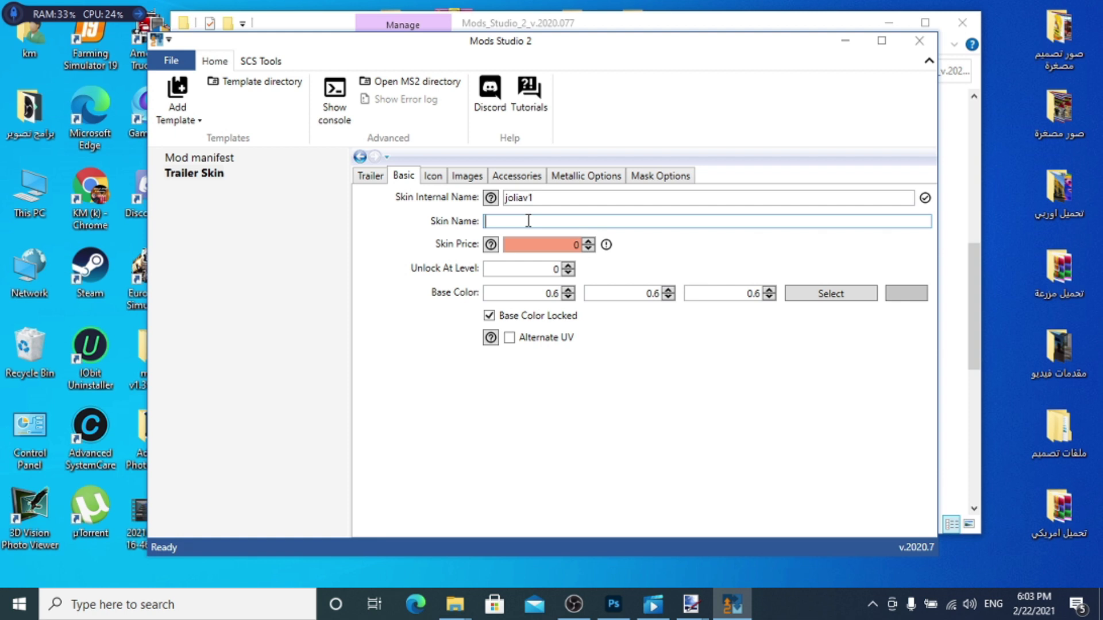
pyautogui.write('skin v1 jolia')
# Step: Set the skin price to 10 and the unlock level to 5
pyautogui.click(550, 243)
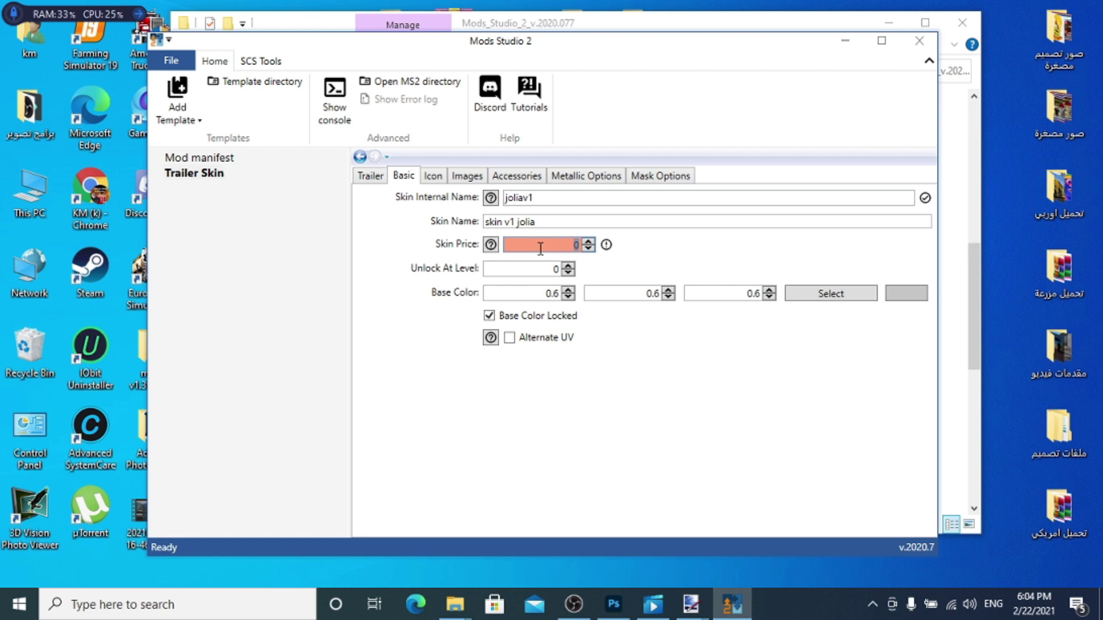
pyautogui.write('10')
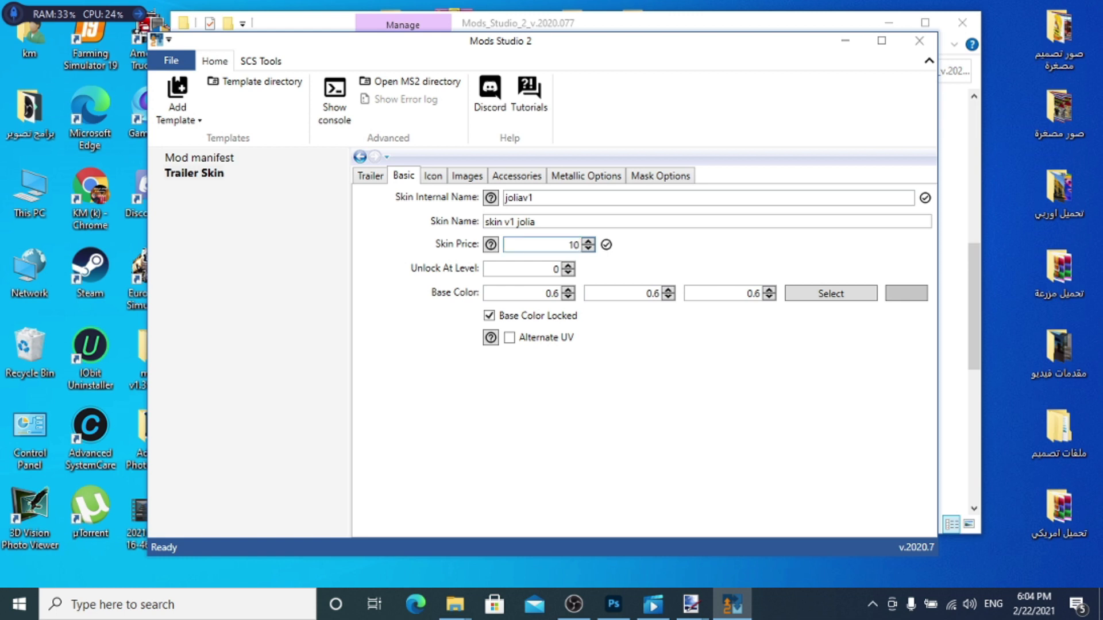
pyautogui.click(543, 270)
pyautogui.write('1')
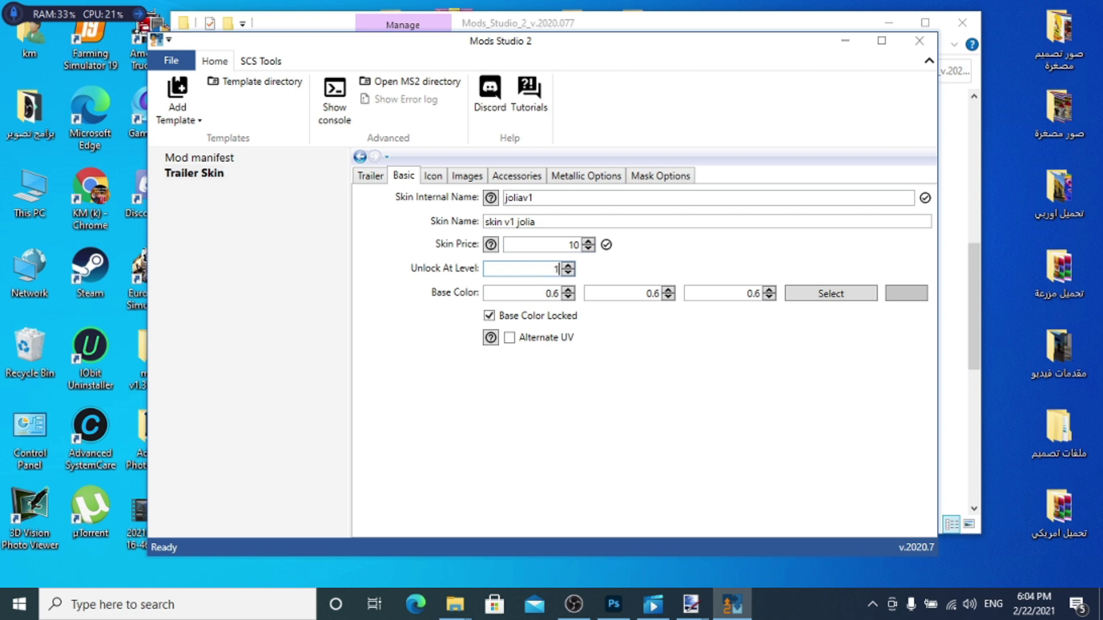
pyautogui.press('BackSpace')
pyautogui.write('5')
# Step: Set the trailer skin's icon to v.2.png from the desktop's صور folder
pyautogui.click(435, 175)
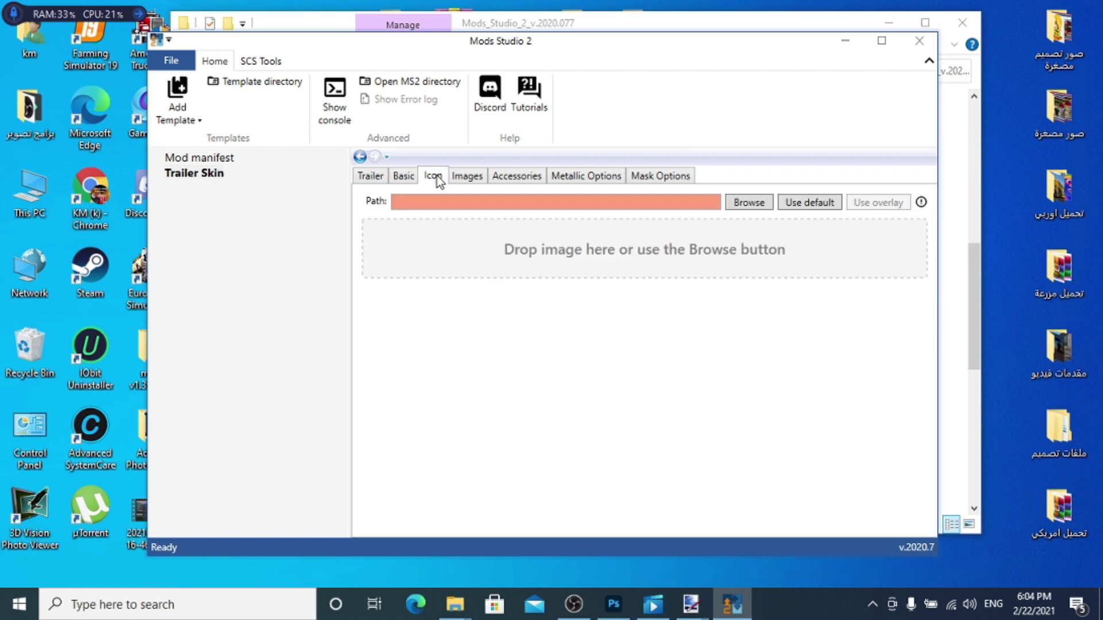
pyautogui.click(748, 203)
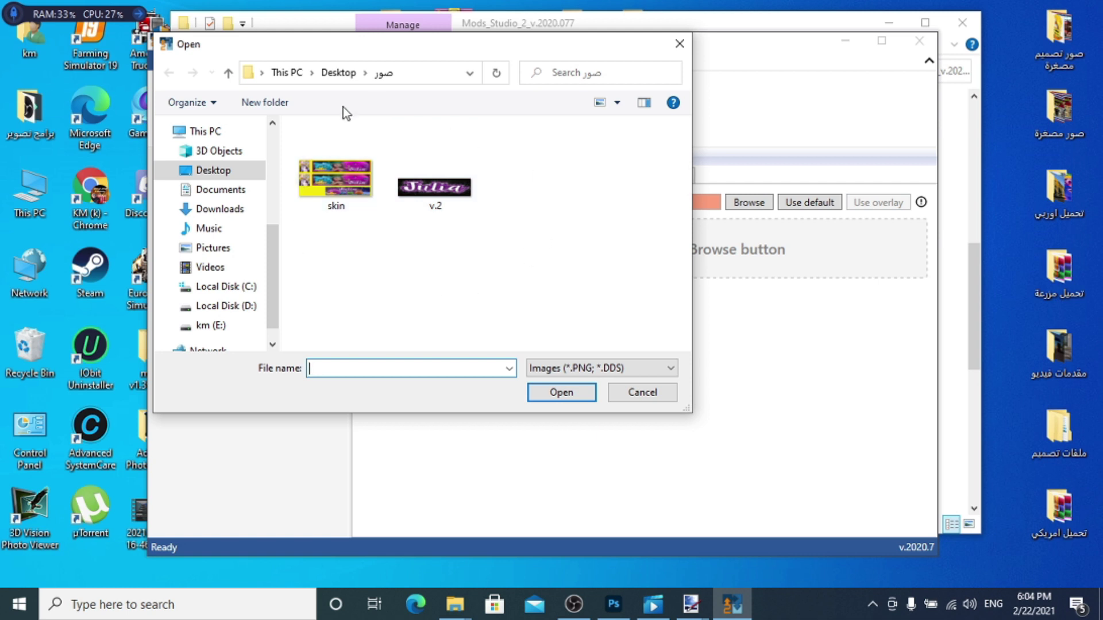
pyautogui.doubleClick(454, 195)
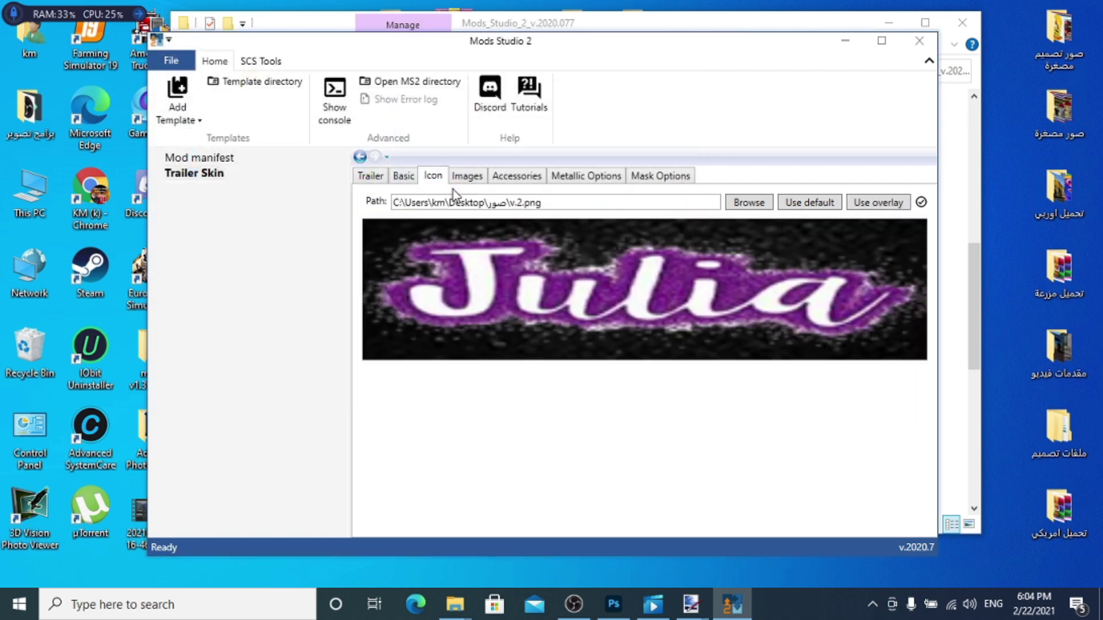
# Step: Add a skin image entry and mark all listed trailer bodies, from Curtainsider 136 through Refrigerated 78 B-Double, as suitable for it
pyautogui.click(468, 177)
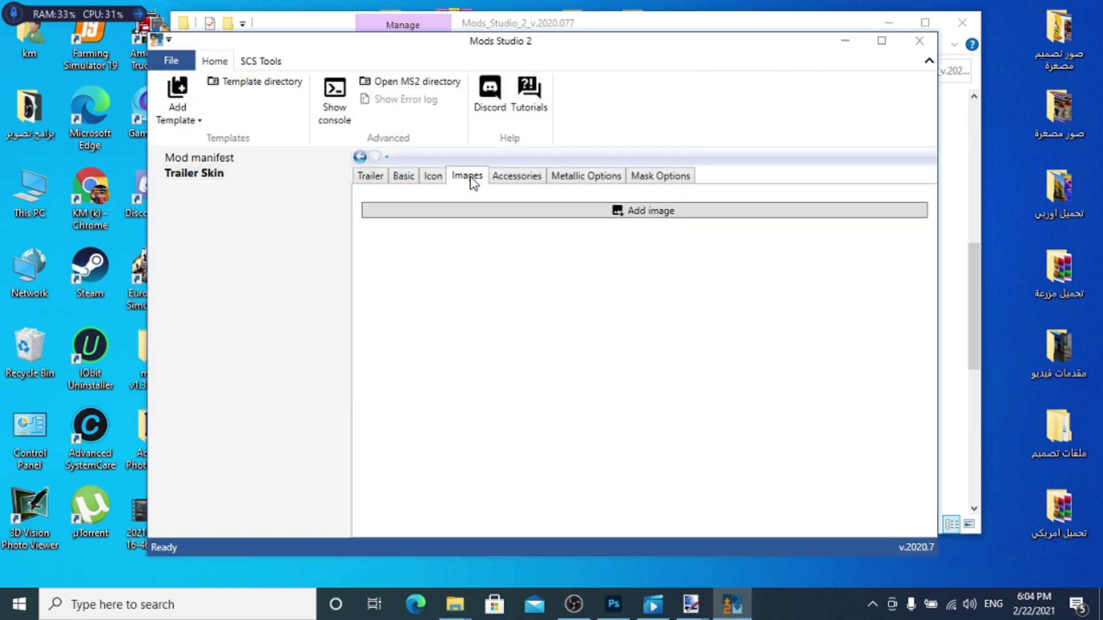
pyautogui.click(681, 210)
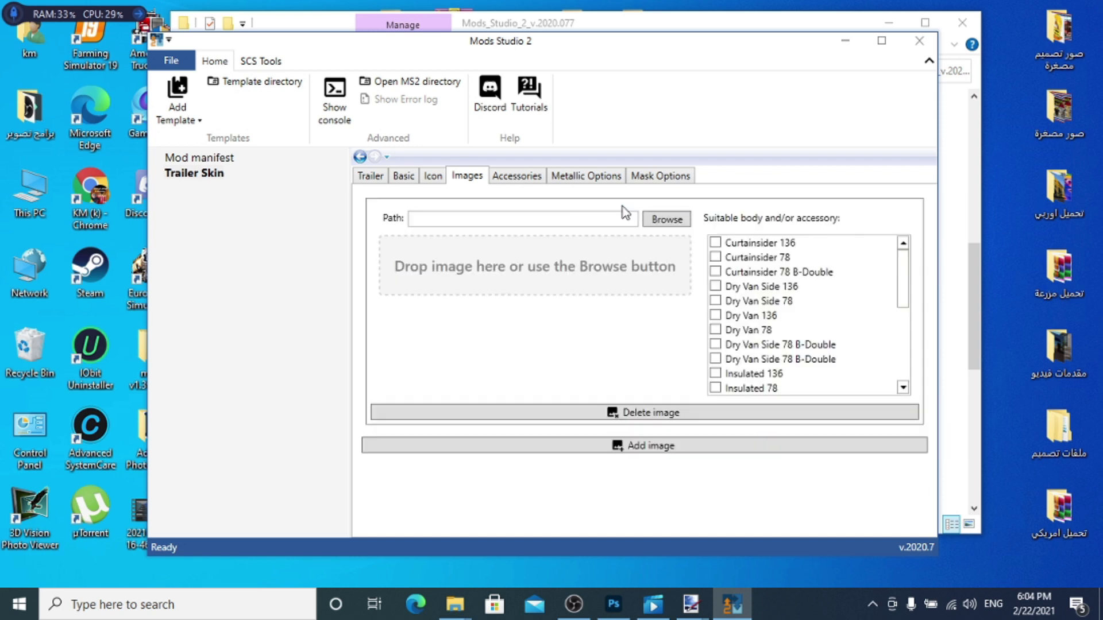
pyautogui.click(715, 243)
pyautogui.click(715, 257)
pyautogui.click(715, 272)
pyautogui.click(715, 286)
pyautogui.click(715, 300)
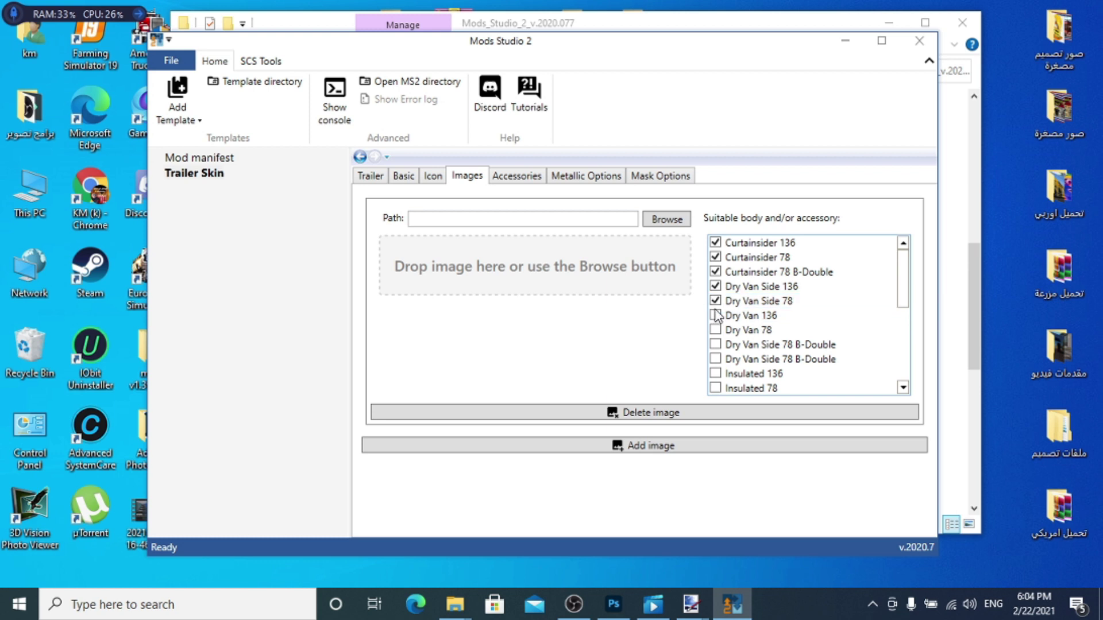
pyautogui.click(715, 316)
pyautogui.click(715, 330)
pyautogui.click(715, 344)
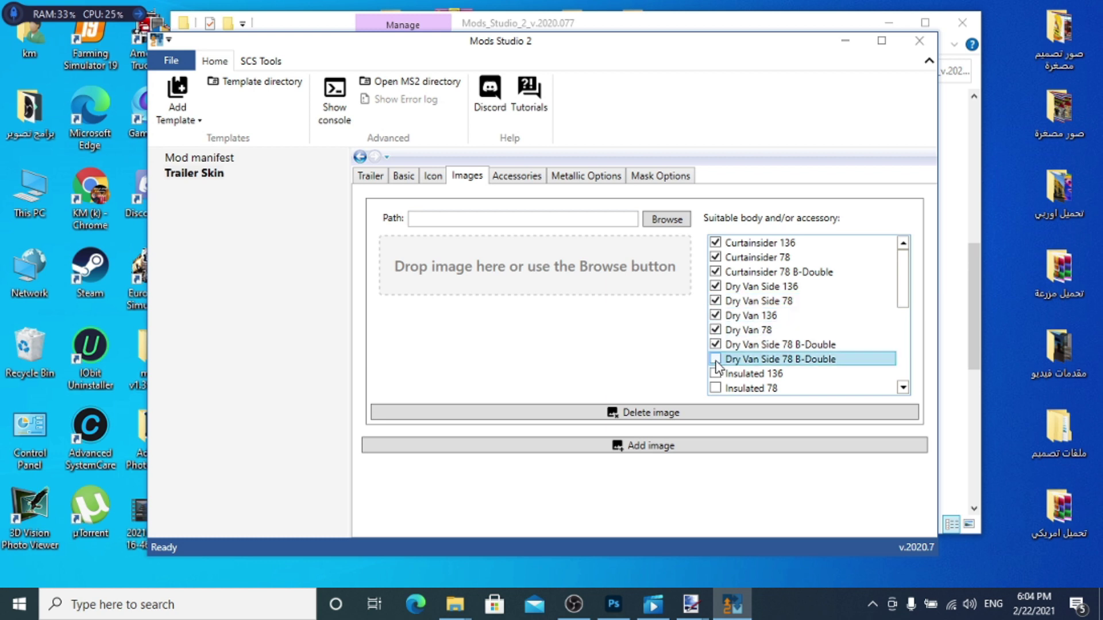
pyautogui.click(716, 359)
pyautogui.scroll(-4, 760, 368)
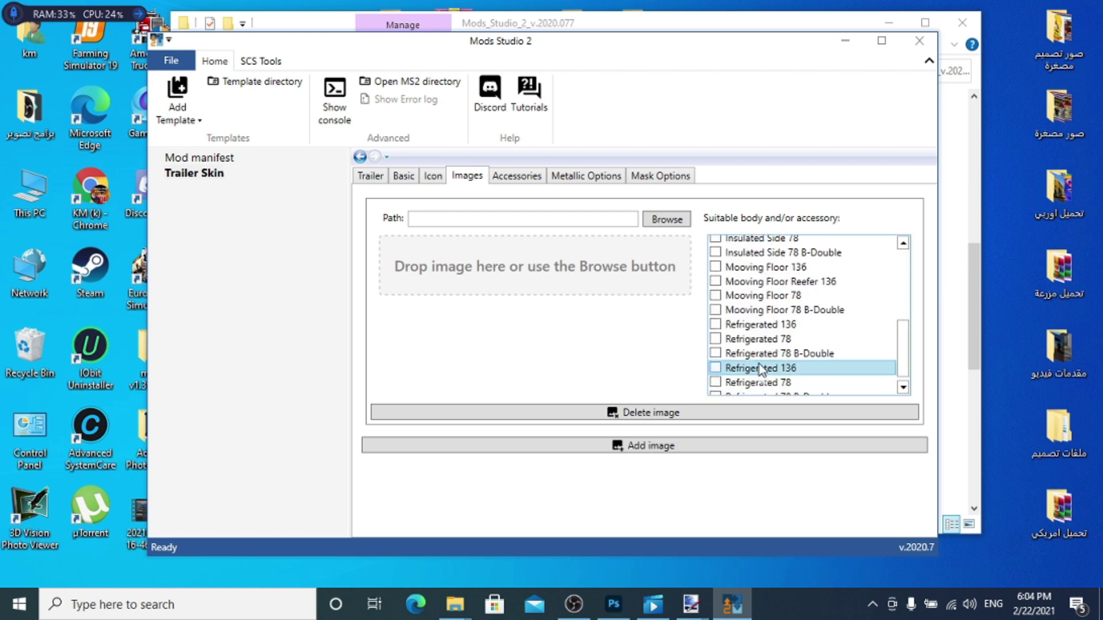
pyautogui.scroll(-1, 759, 368)
pyautogui.click(715, 388)
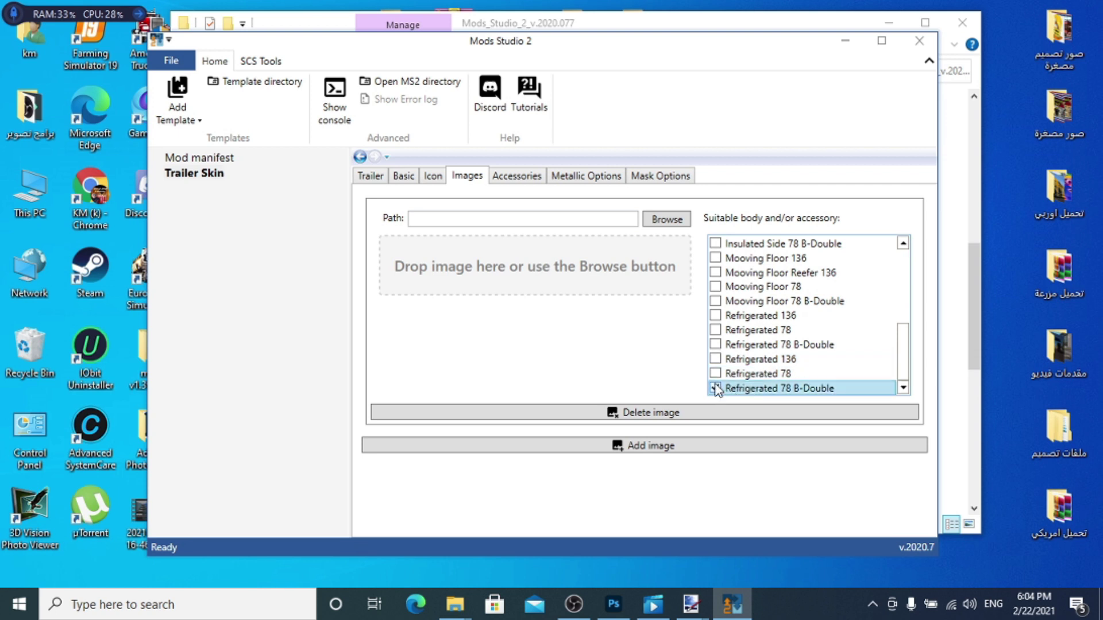
pyautogui.click(715, 373)
pyautogui.click(716, 359)
pyautogui.scroll(5, 728, 319)
pyautogui.scroll(-5, 729, 319)
pyautogui.scroll(5, 728, 322)
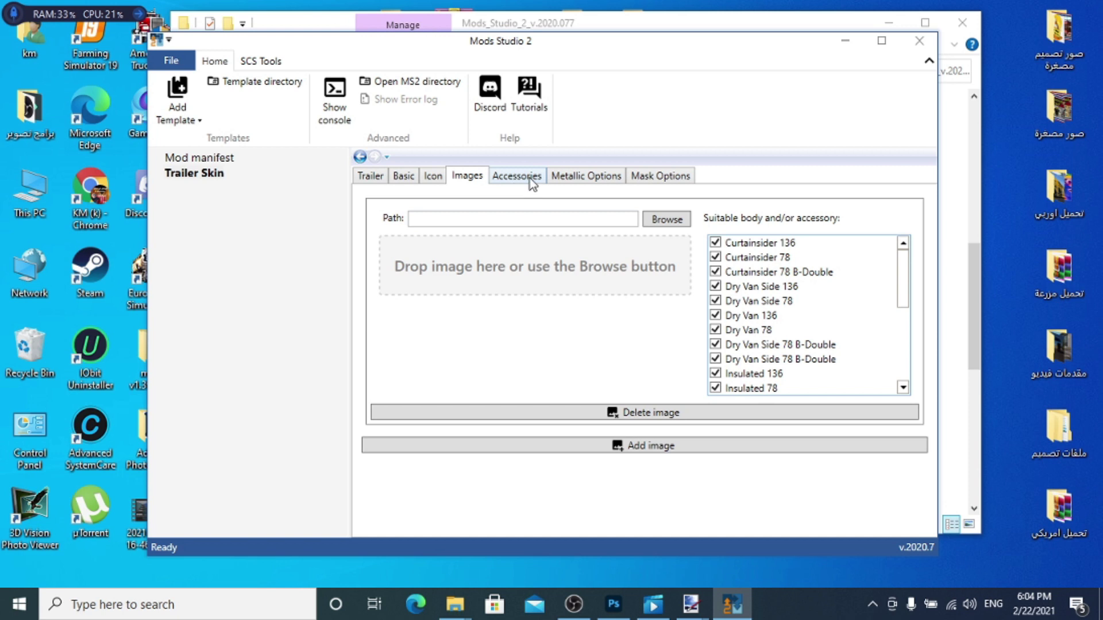
# Step: Assign skin.png from the desktop's صور folder to the skin image entry
pyautogui.click(530, 178)
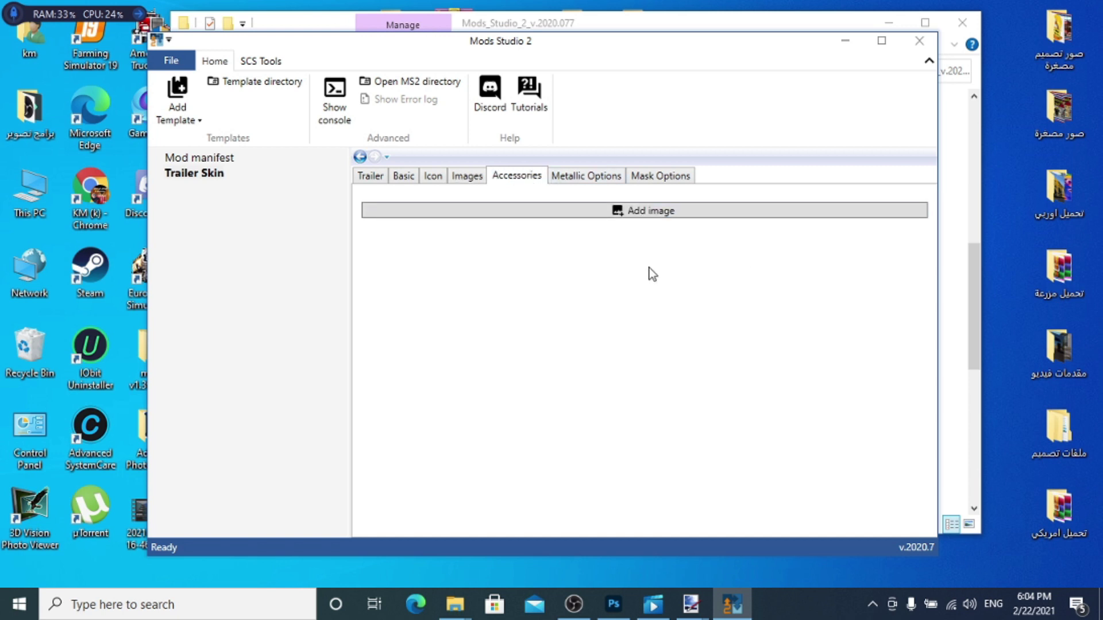
pyautogui.click(469, 177)
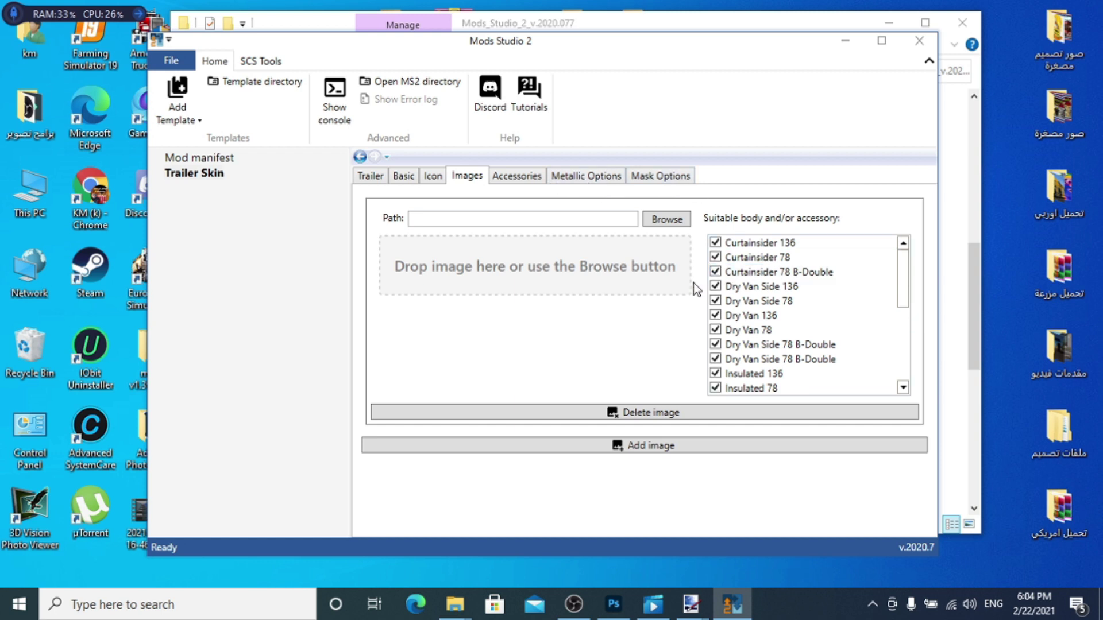
pyautogui.click(668, 220)
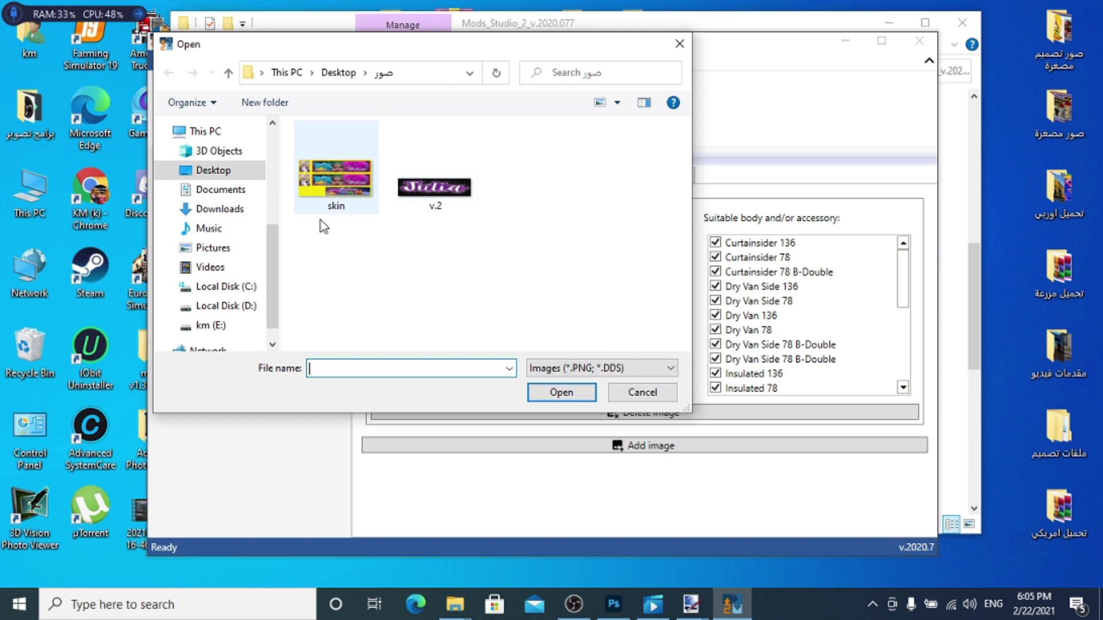
pyautogui.doubleClick(326, 186)
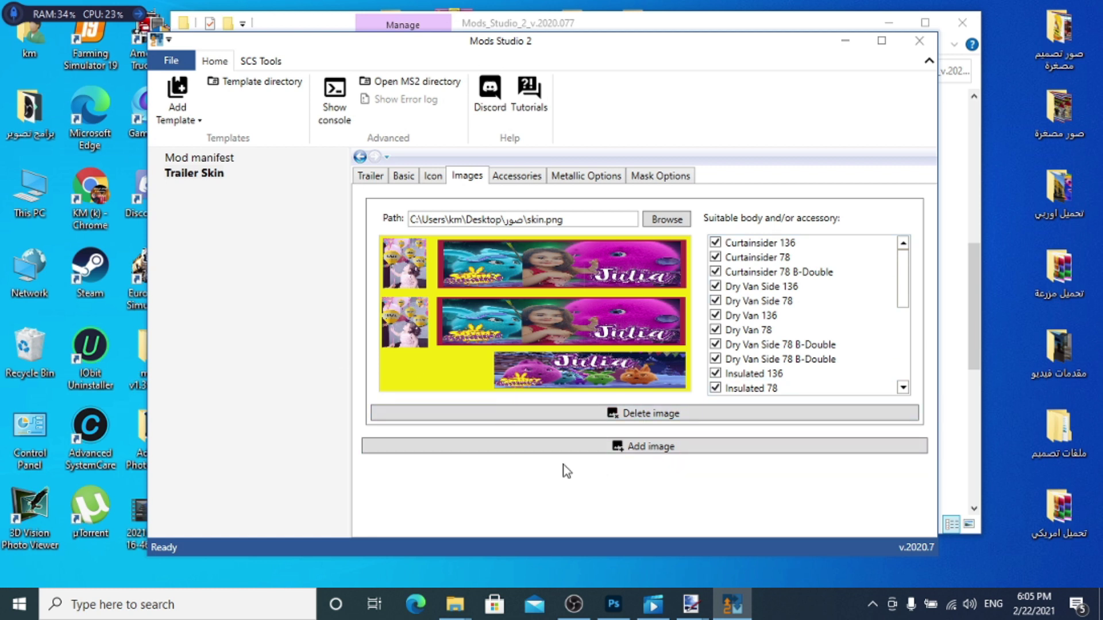
# Step: Start exporting the mod and choose the mod folder inside Documents\Euro Truck Simulator 2 as the destination
pyautogui.click(172, 61)
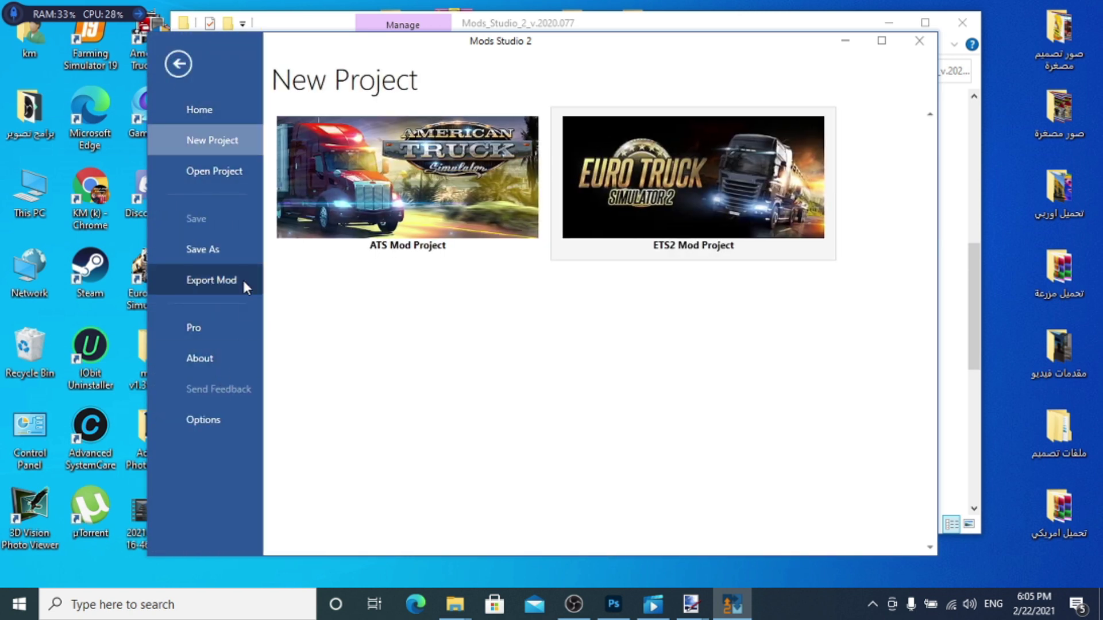
pyautogui.click(205, 284)
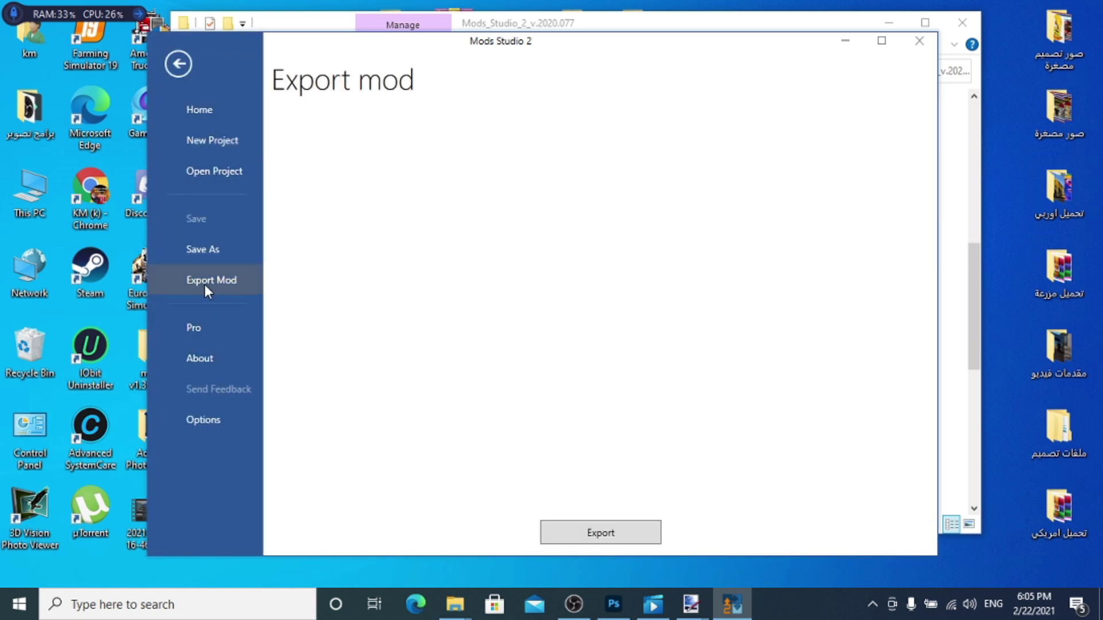
pyautogui.click(610, 538)
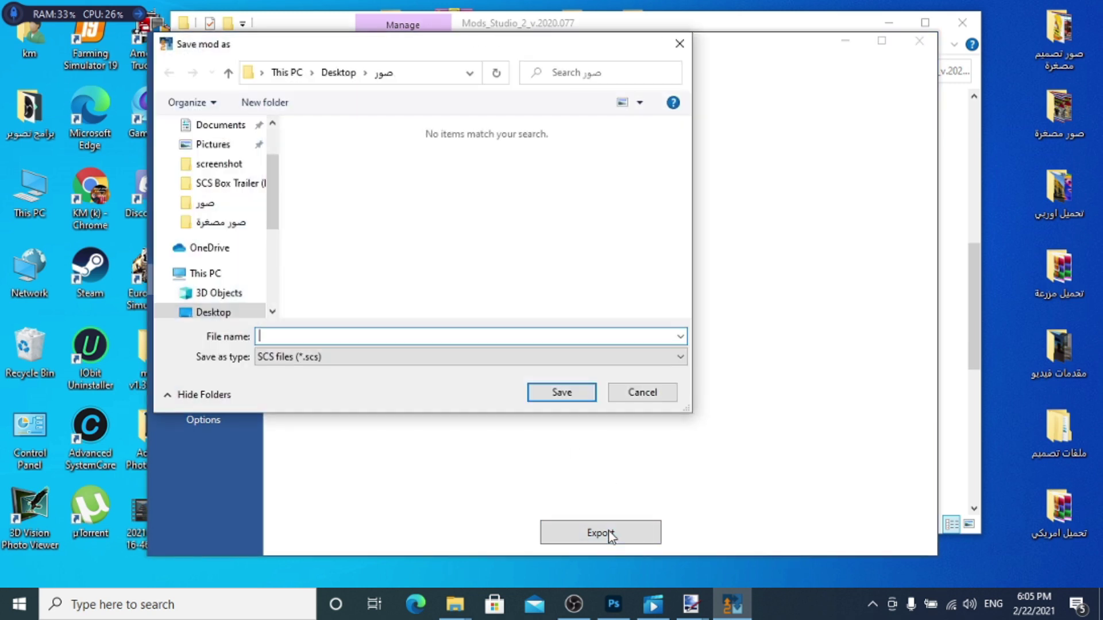
pyautogui.moveTo(450, 47); pyautogui.dragTo(659, 56)
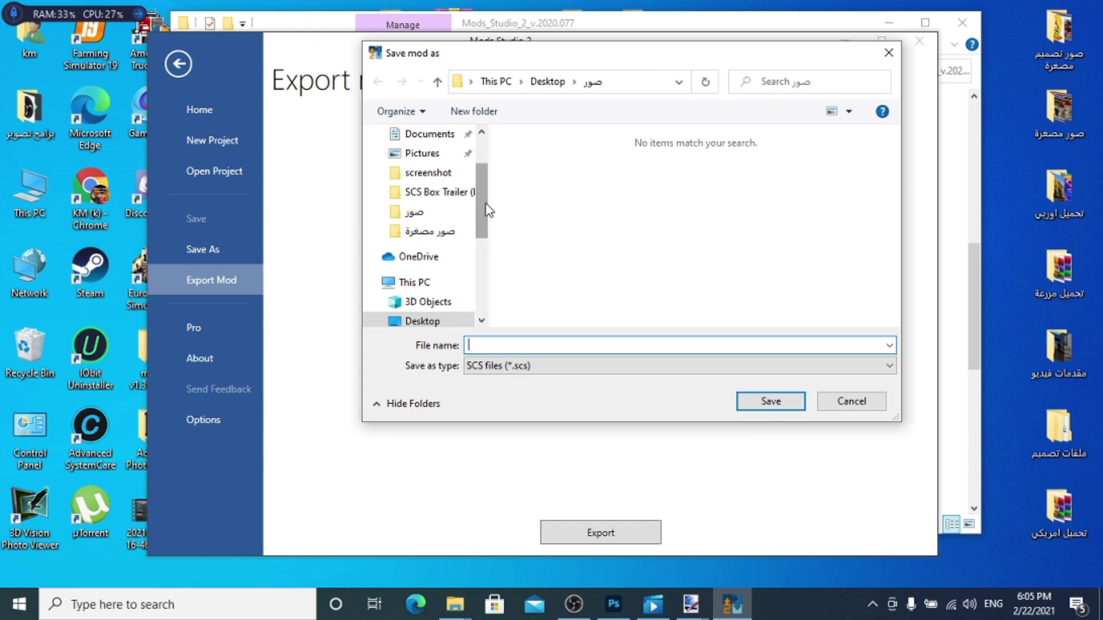
pyautogui.moveTo(485, 209); pyautogui.dragTo(485, 183)
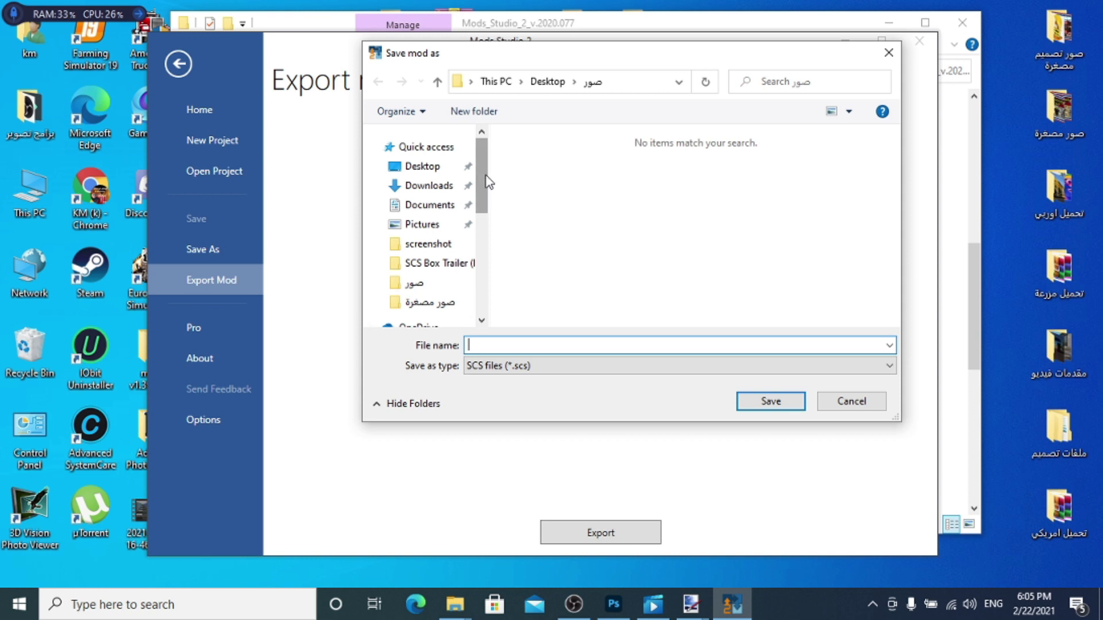
pyautogui.click(428, 207)
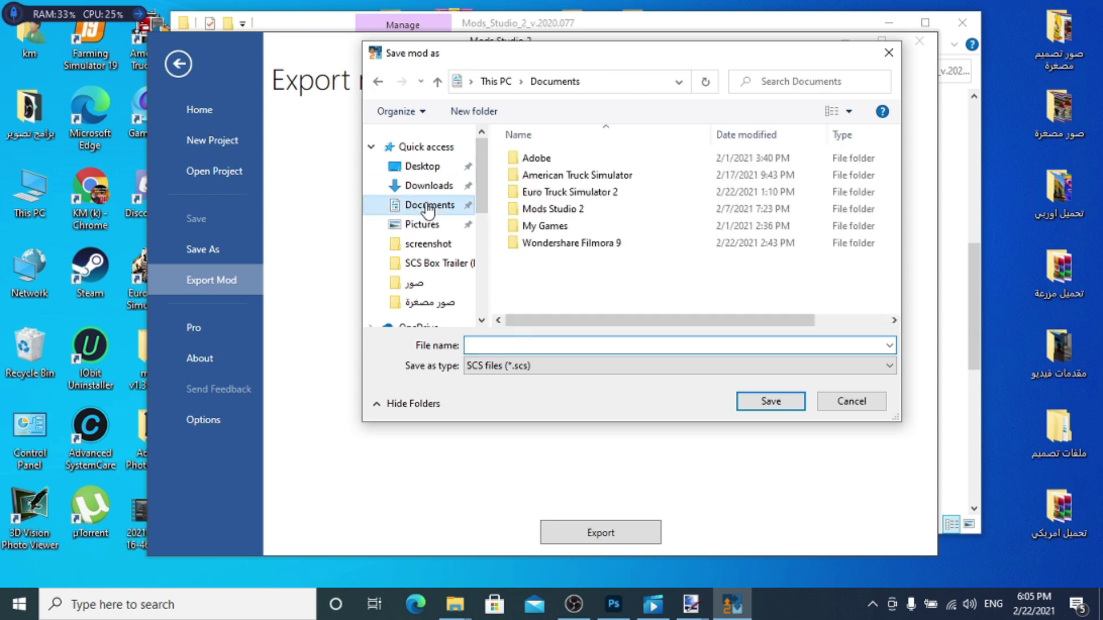
pyautogui.doubleClick(571, 194)
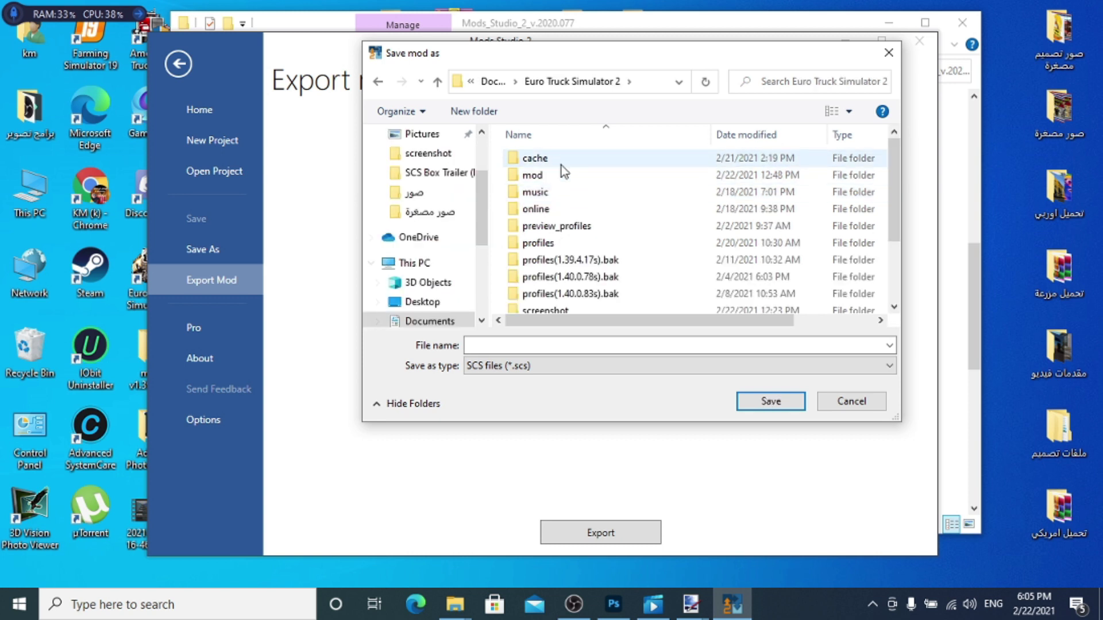
pyautogui.doubleClick(561, 176)
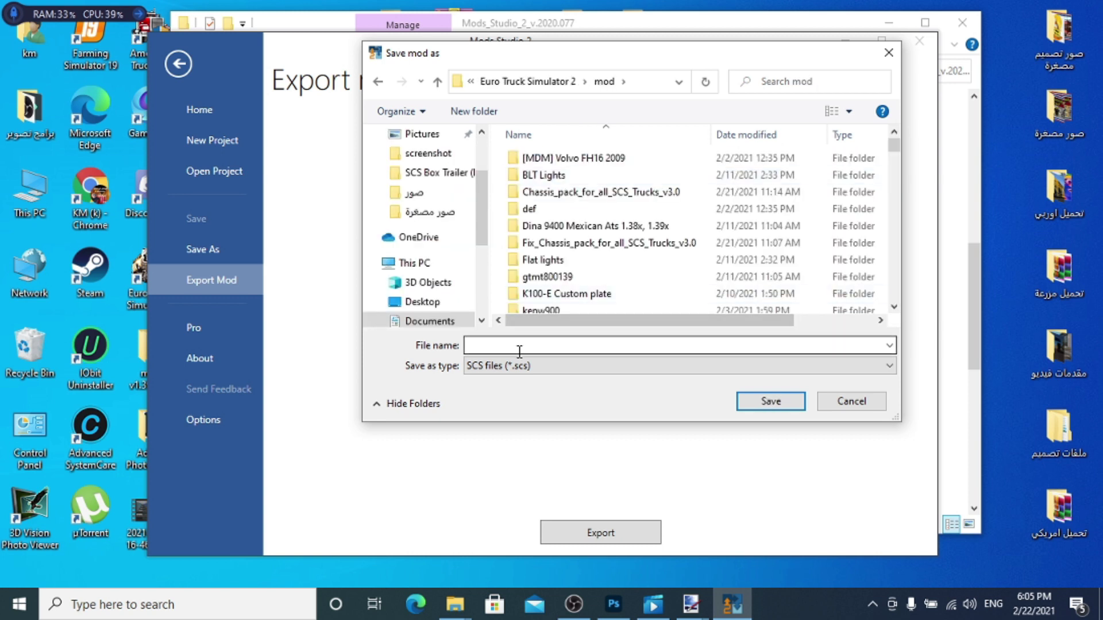
# Step: Save the exported mod as an SCS file named "skin jolia v1.39_1.40"
pyautogui.click(539, 344)
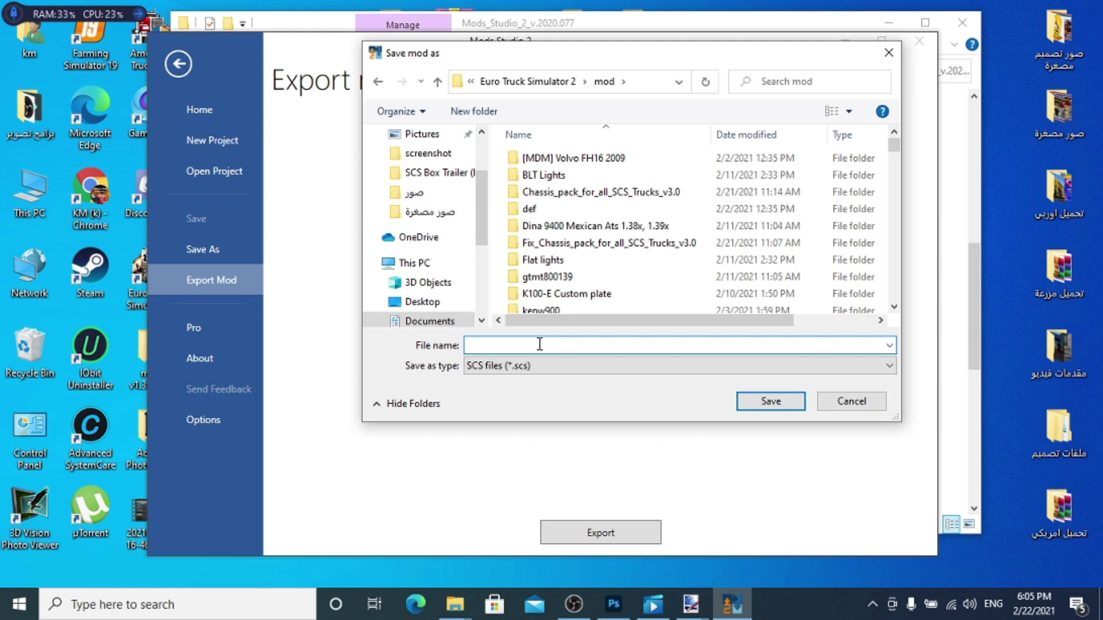
pyautogui.write('skin')
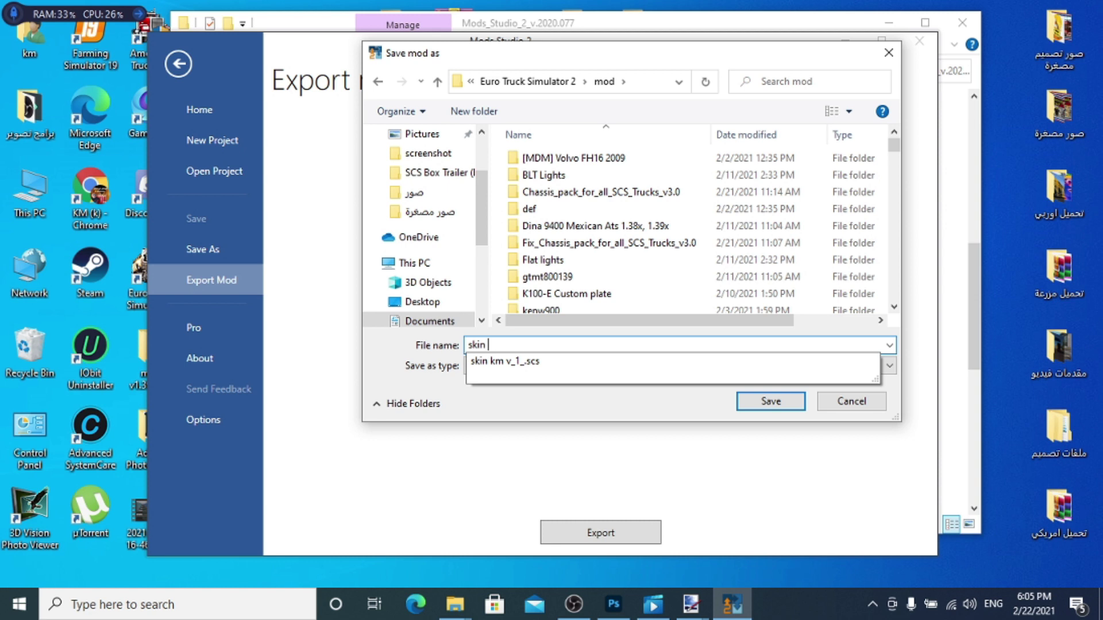
pyautogui.write(' jolia v1.39_1.40')
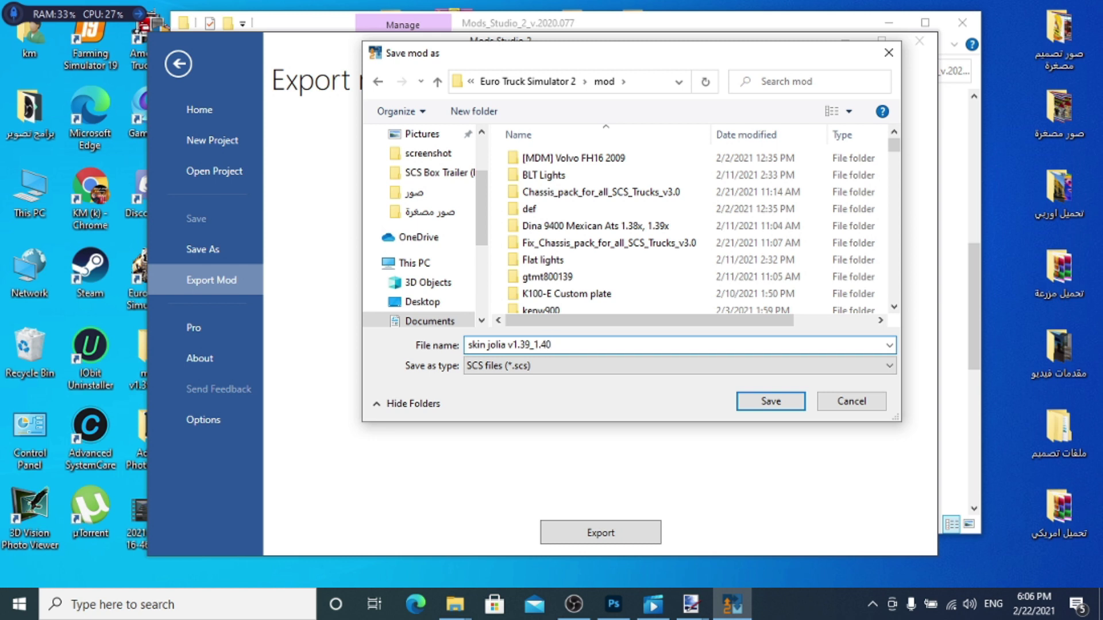
pyautogui.click(770, 401)
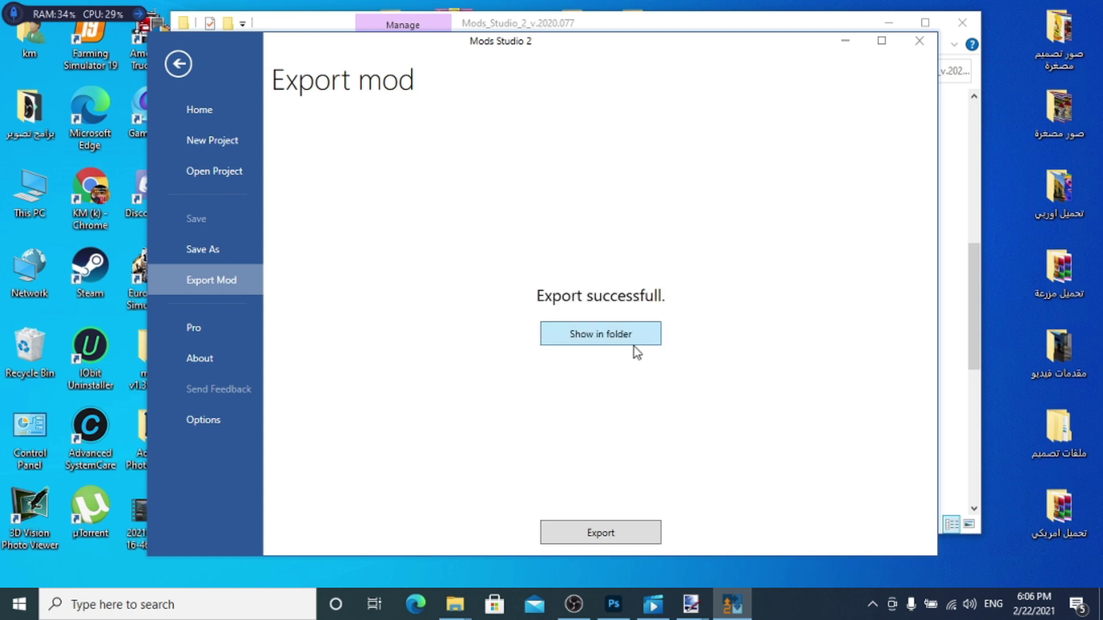
# Step: Minimize the open windows and launch Euro Truck Simulator 2 from the desktop
pyautogui.click(842, 40)
pyautogui.click(885, 28)
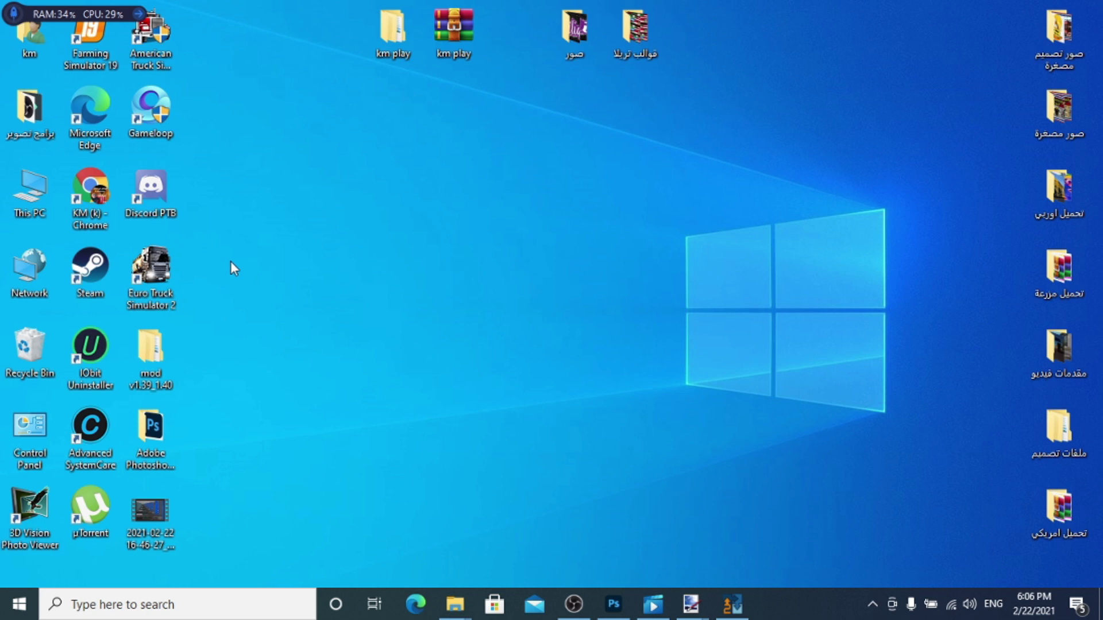
pyautogui.doubleClick(164, 278)
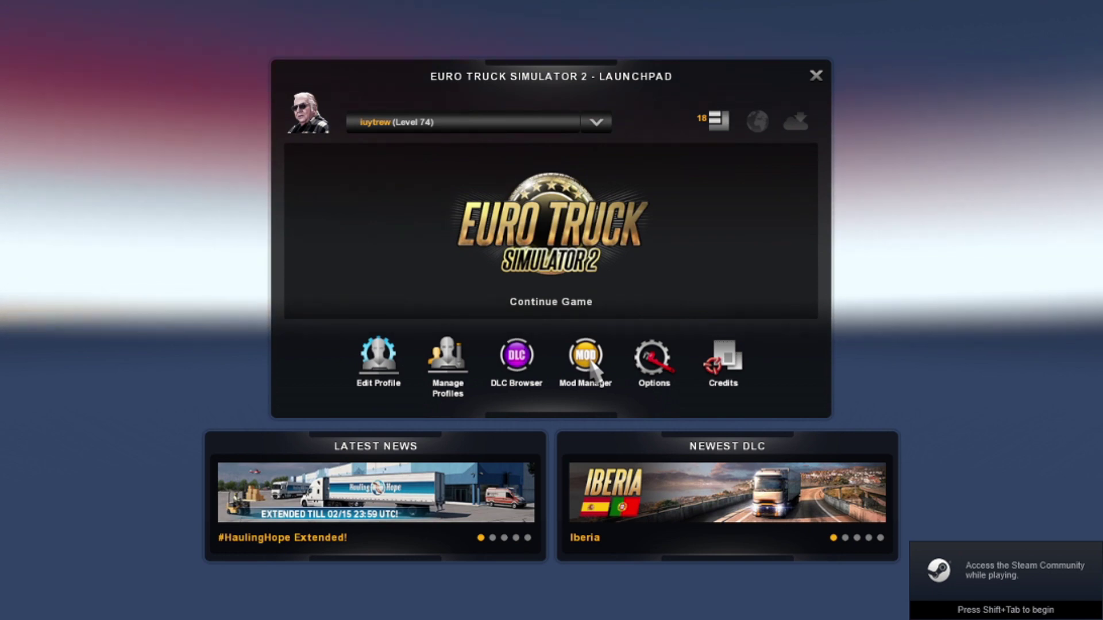
# Step: Activate the jolia mod in the Mod Manager and confirm the changes to the active mods
pyautogui.click(591, 363)
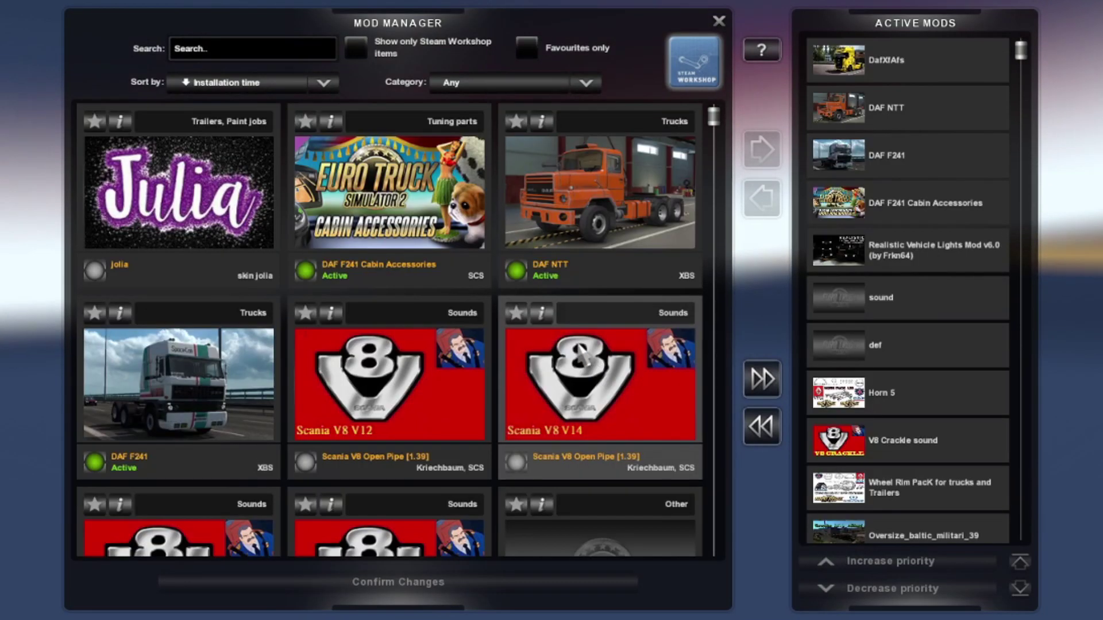
pyautogui.doubleClick(103, 173)
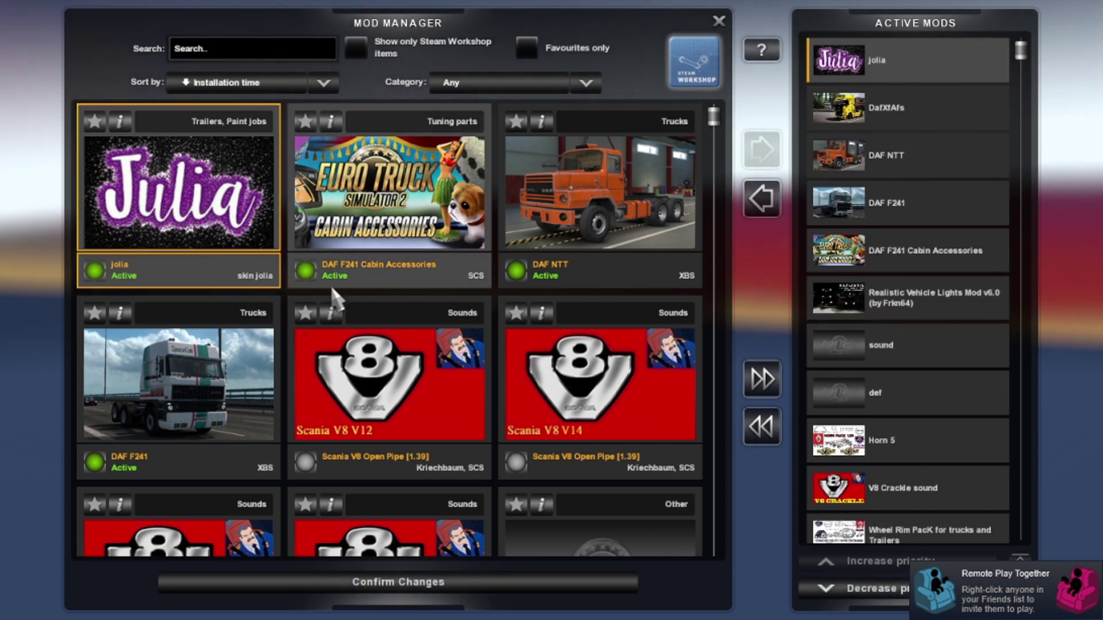
pyautogui.click(397, 582)
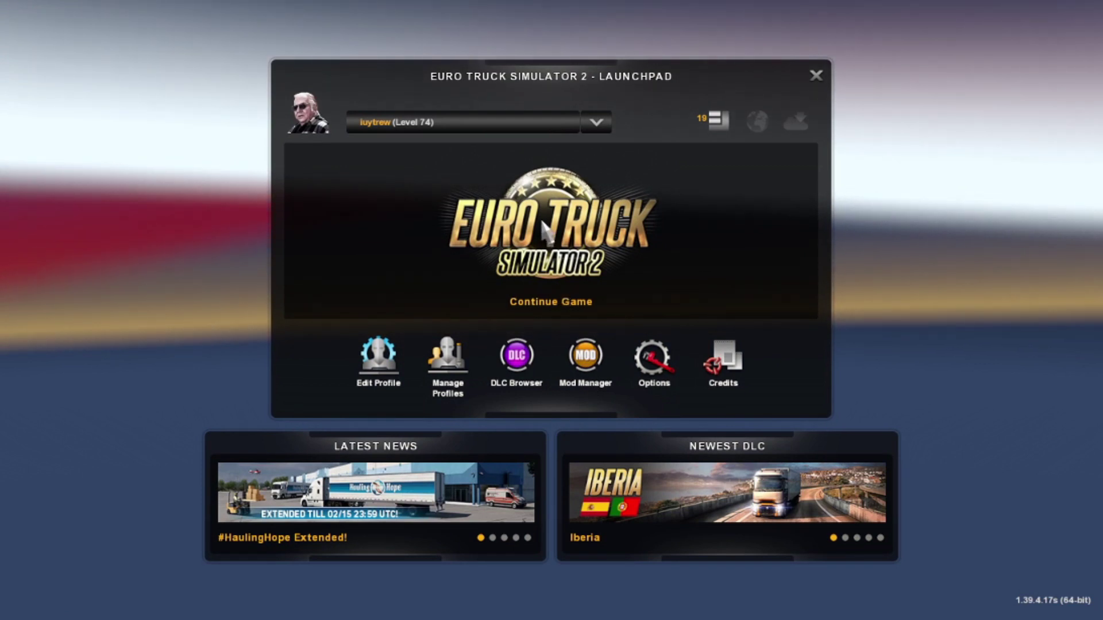
# Step: Continue the game and open the single Insulated trailer from the trailer purchase stock offers for customization
pyautogui.click(544, 227)
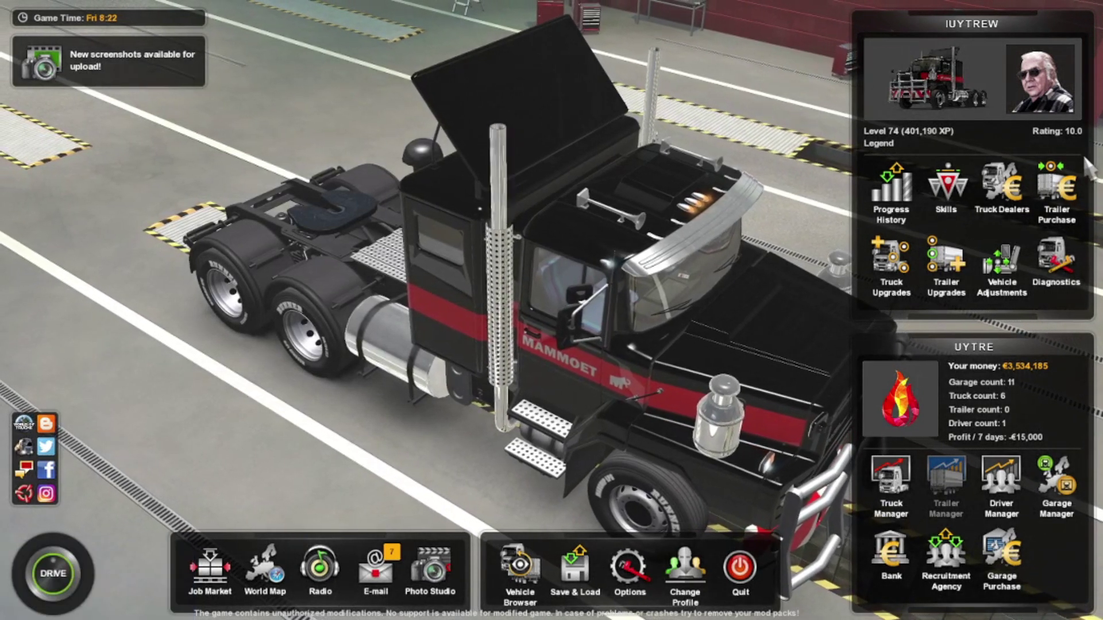
pyautogui.click(1056, 192)
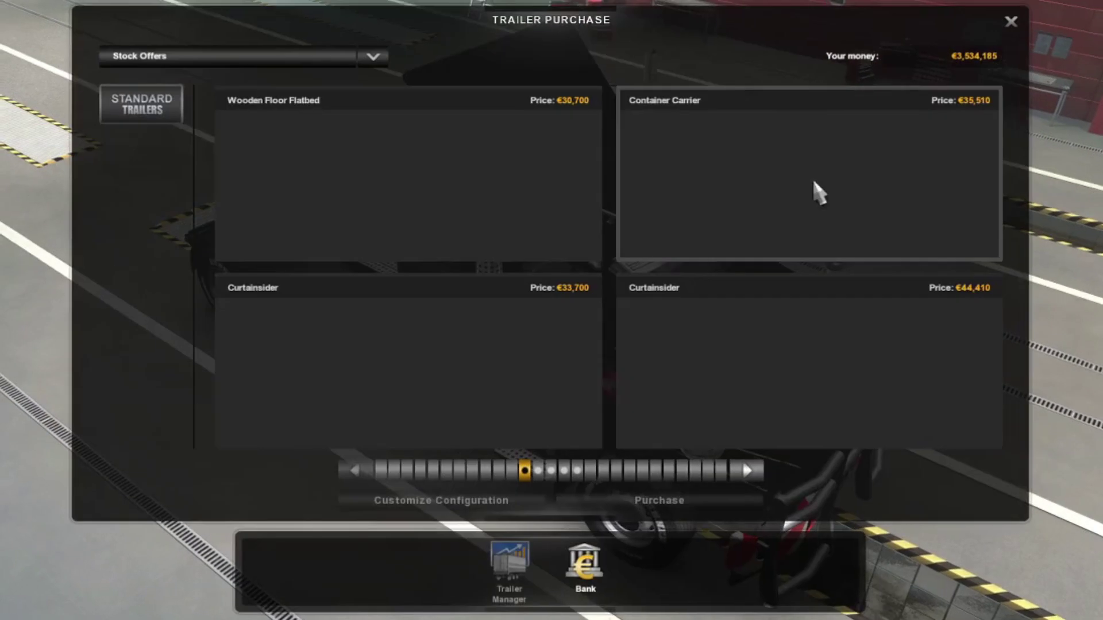
pyautogui.scroll(-2, 537, 237)
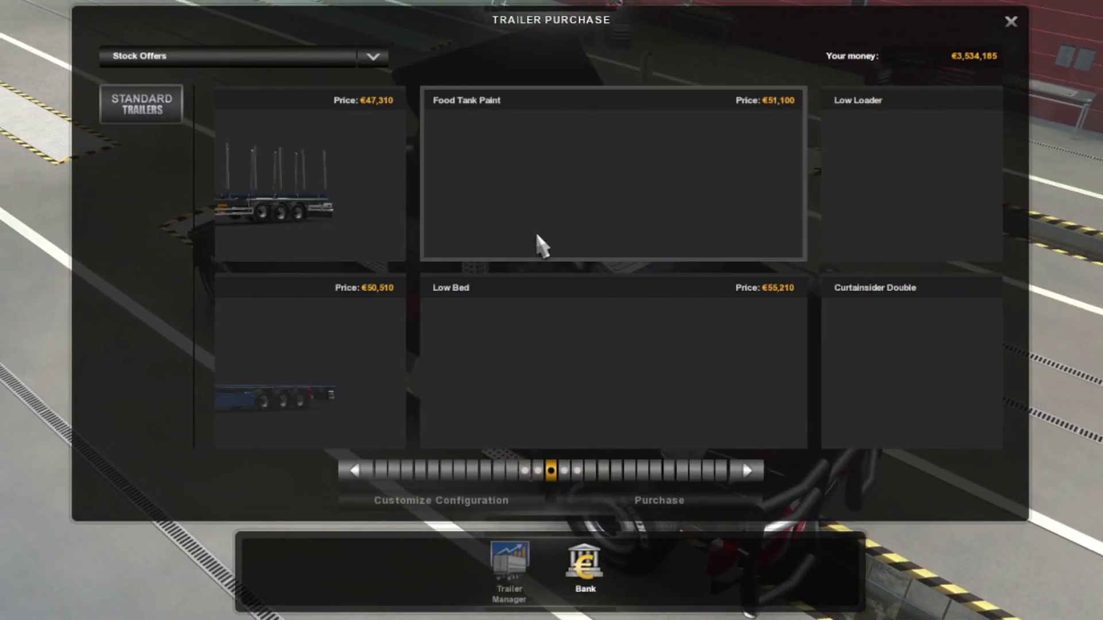
pyautogui.scroll(-1, 858, 257)
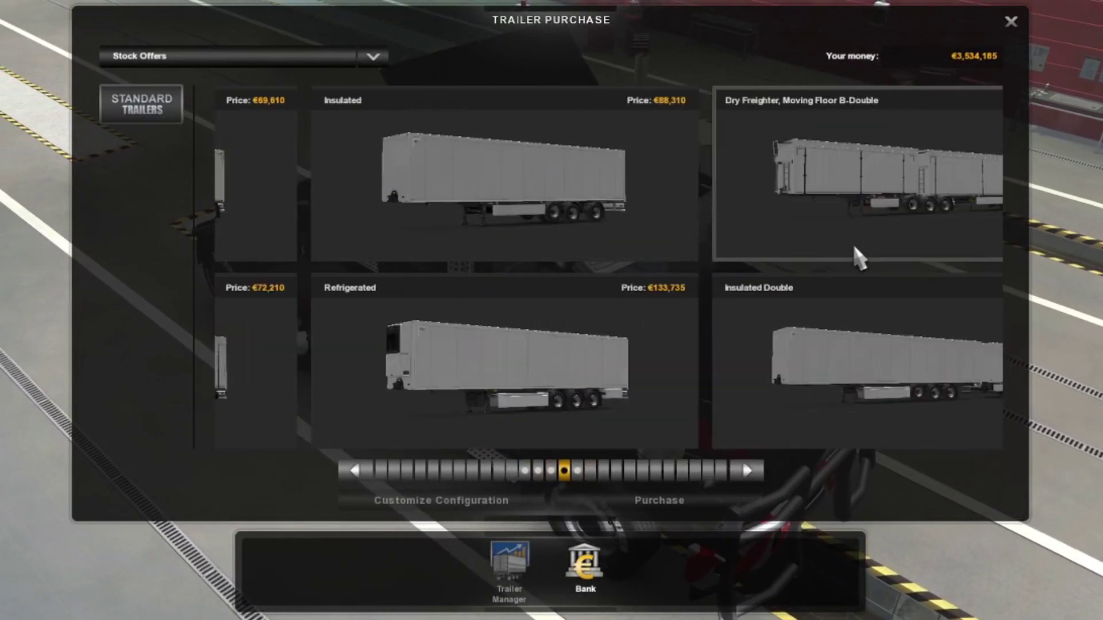
pyautogui.click(519, 218)
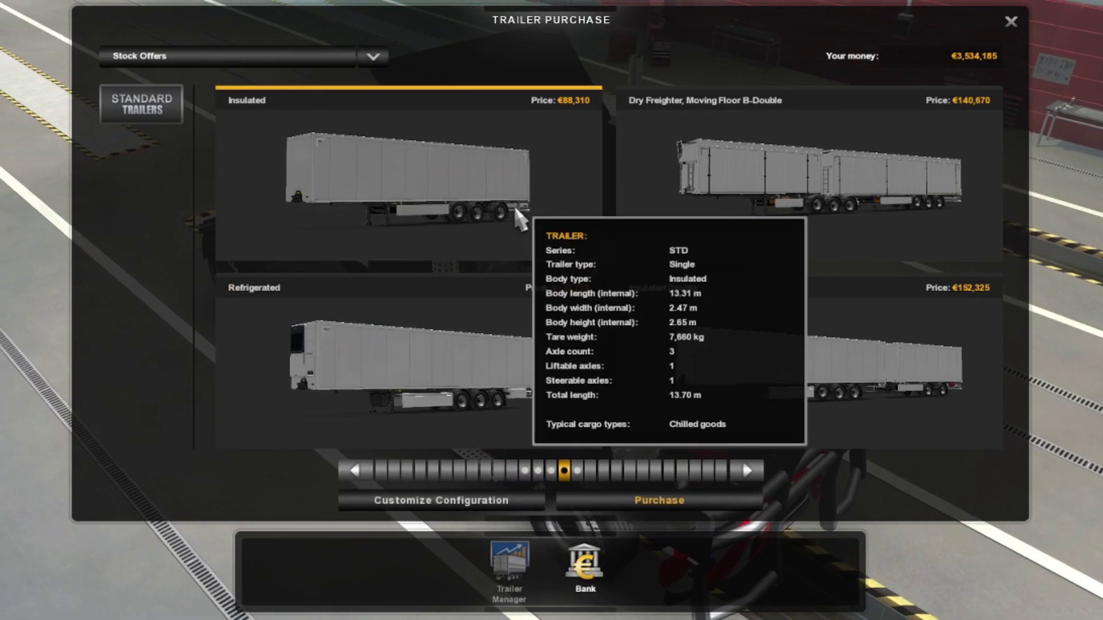
pyautogui.click(467, 508)
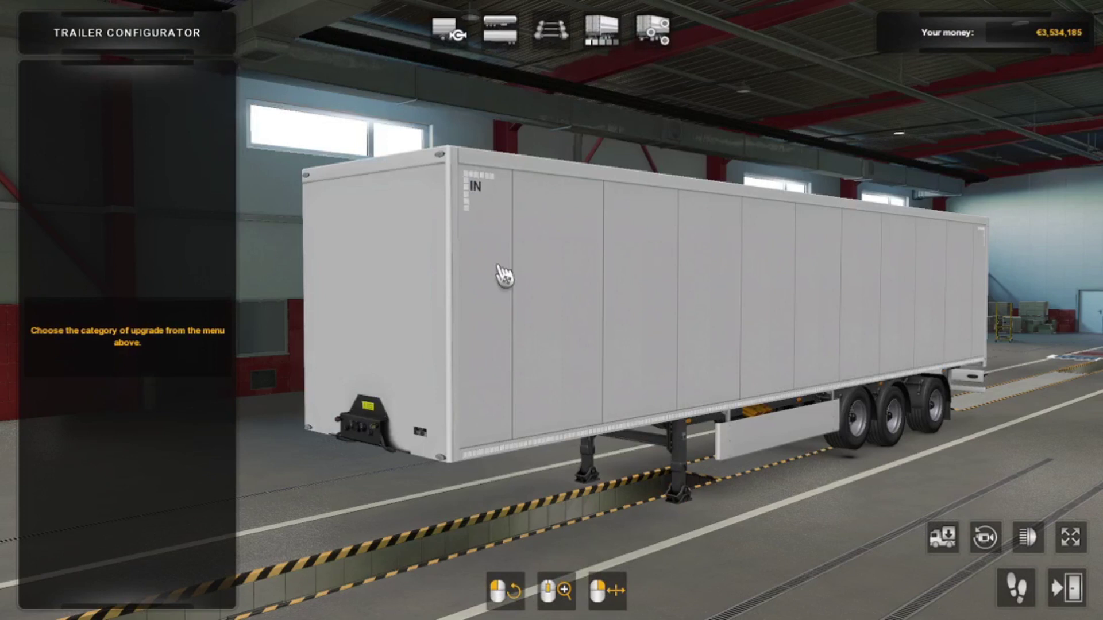
# Step: Apply the skin v1 jolia paint job to the insulated trailer, check its sides and rear, and confirm the configuration
pyautogui.click(610, 30)
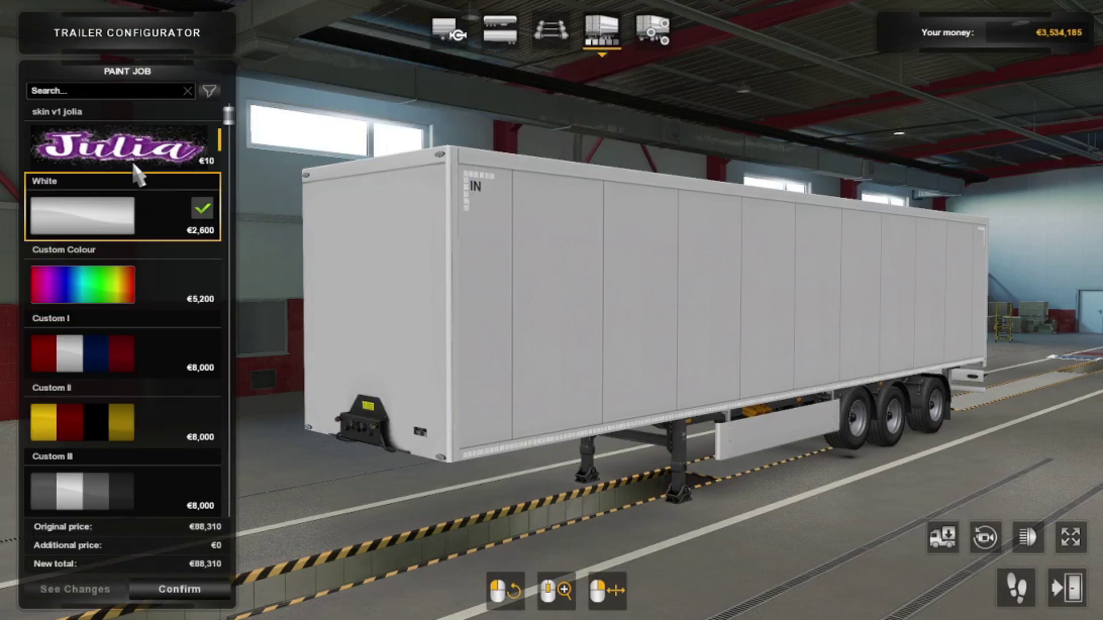
pyautogui.click(140, 147)
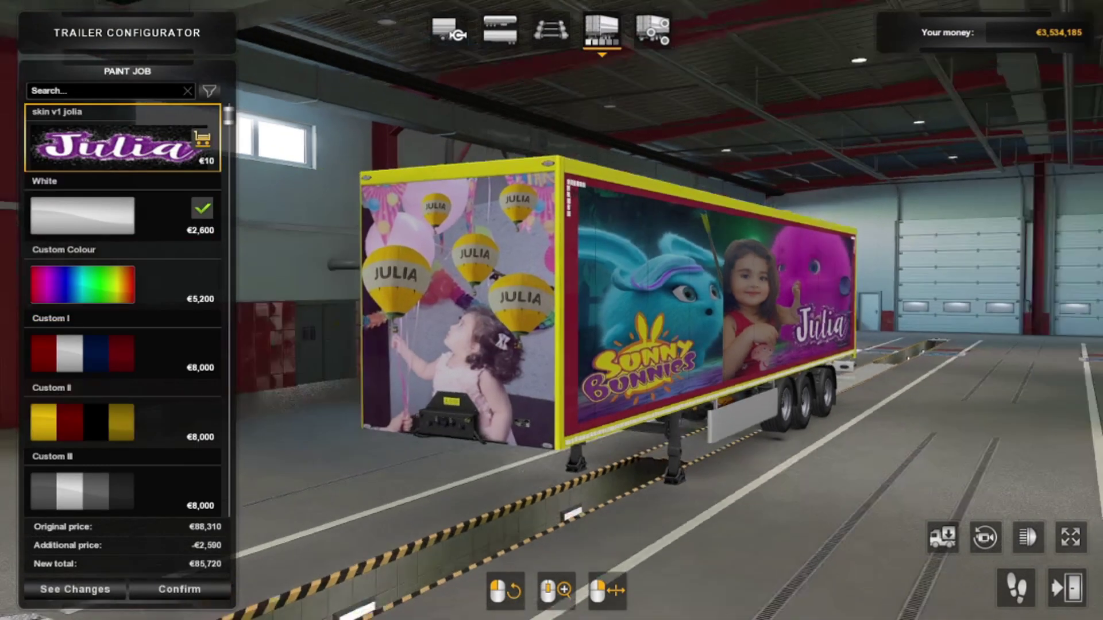
pyautogui.moveTo(758, 275); pyautogui.dragTo(314, 213)
pyautogui.scroll(4, 690, 275)
pyautogui.scroll(-4, 689, 276)
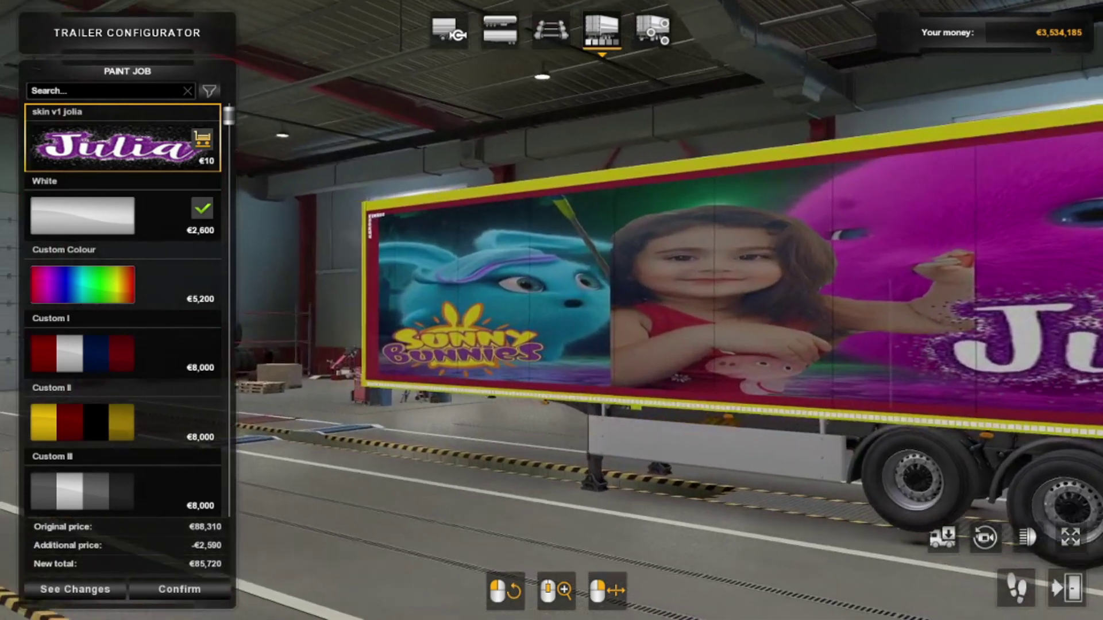
pyautogui.scroll(-3, 747, 242)
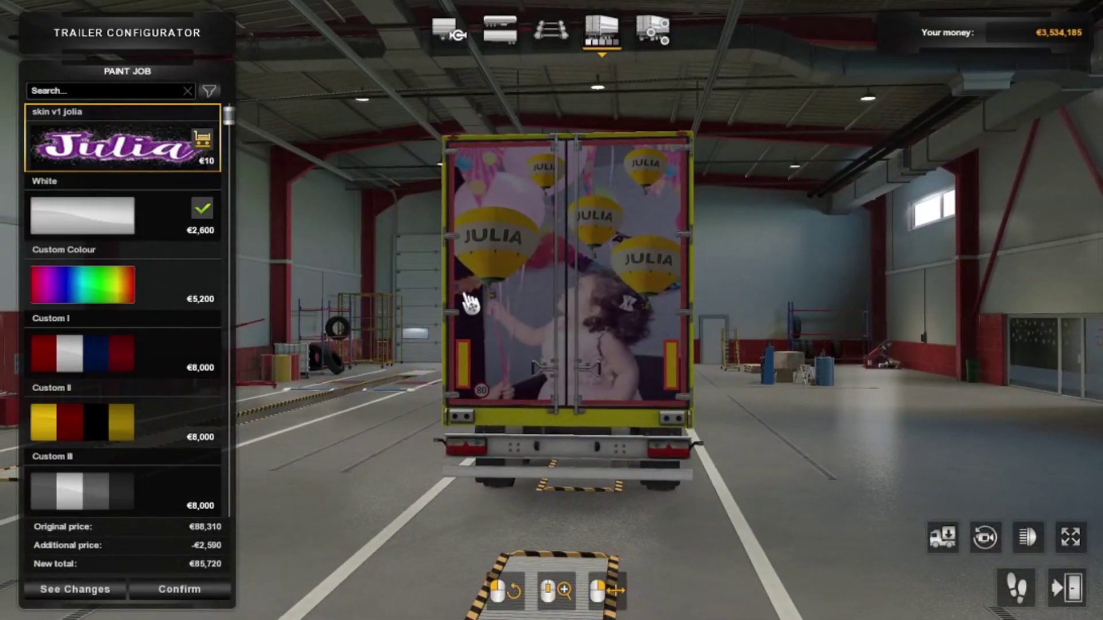
pyautogui.moveTo(766, 276); pyautogui.dragTo(551, 273)
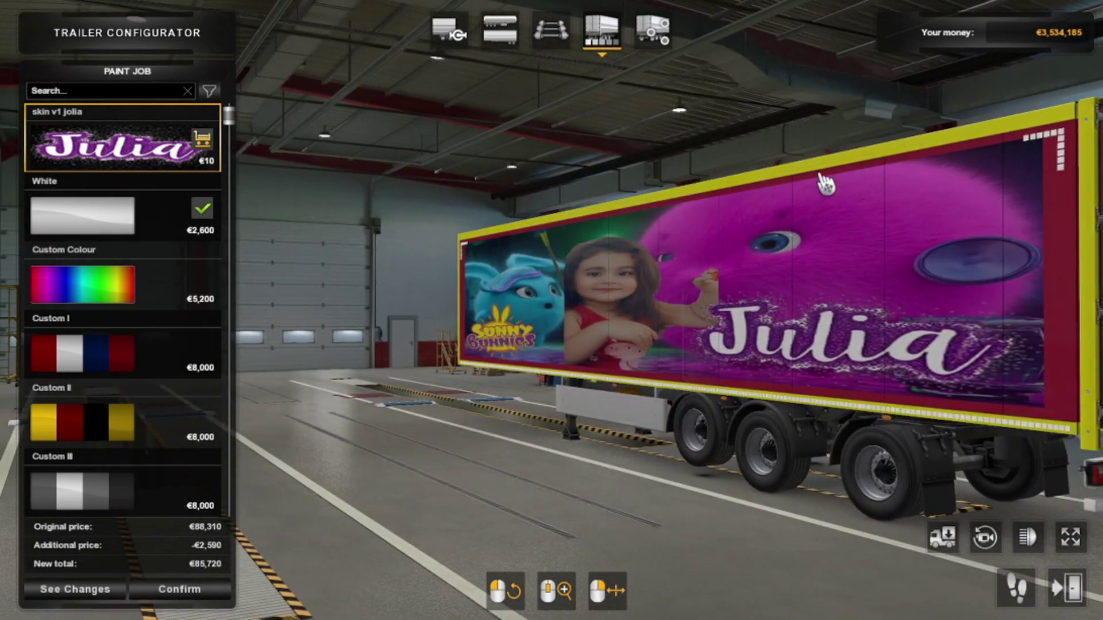
pyautogui.moveTo(819, 414); pyautogui.dragTo(251, 395)
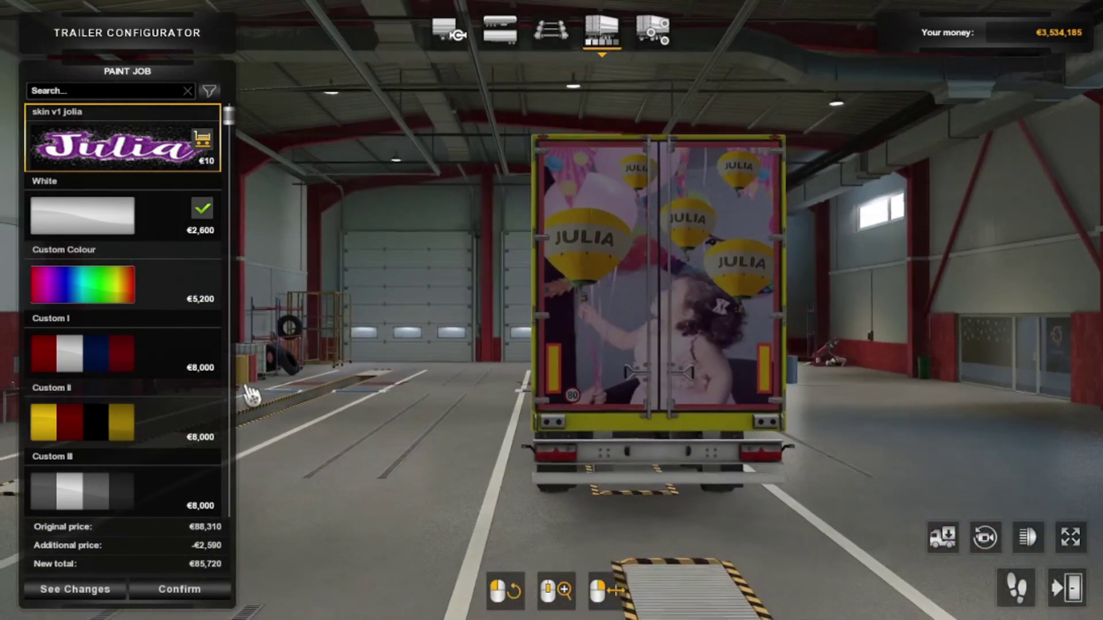
pyautogui.click(173, 589)
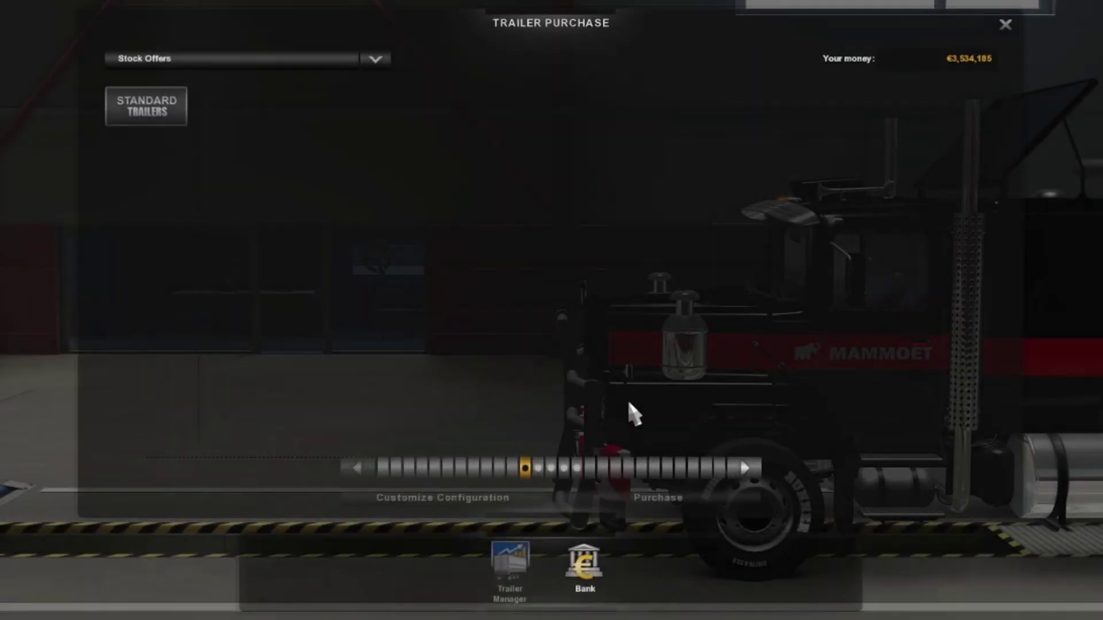